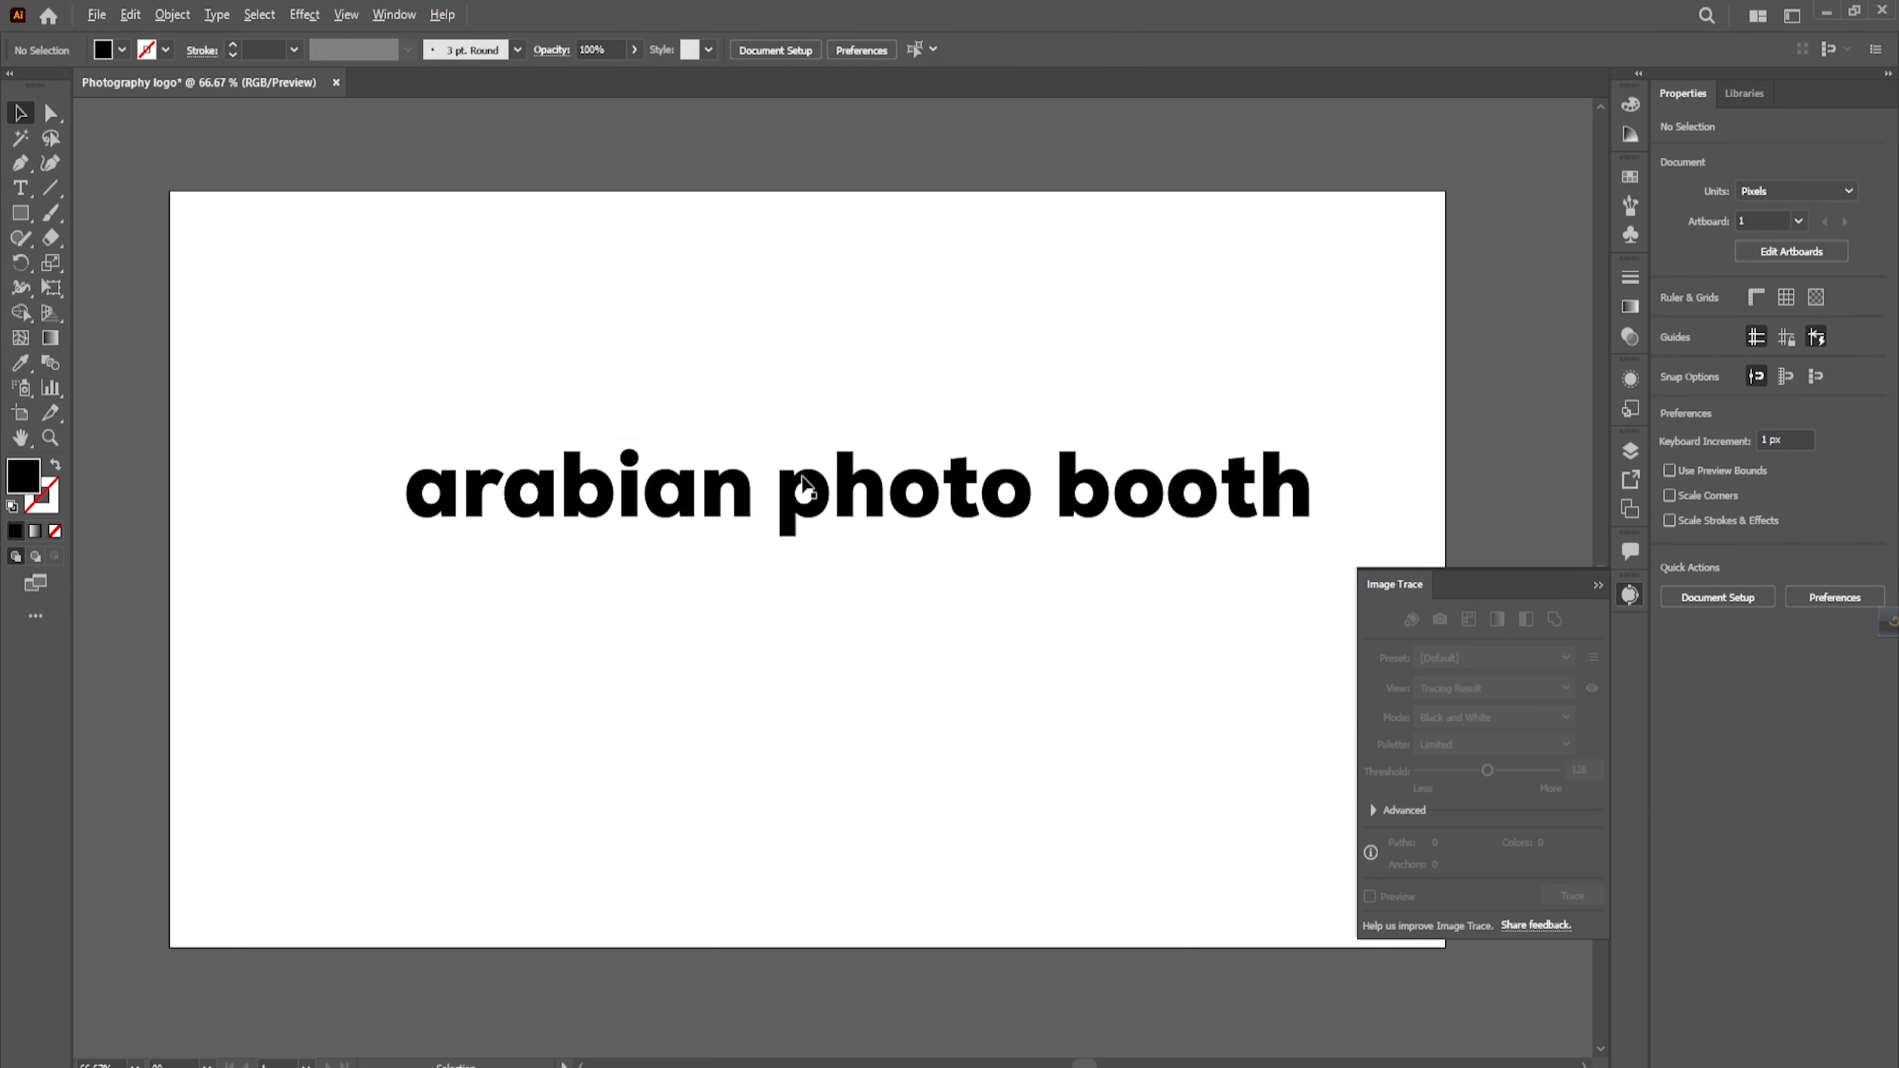
Step: Copy "photo booth" from the text line and delete it, keeping only "arabian"
scroll(669, 359, down, 1)
scroll(709, 370, up, 1)
click(731, 454)
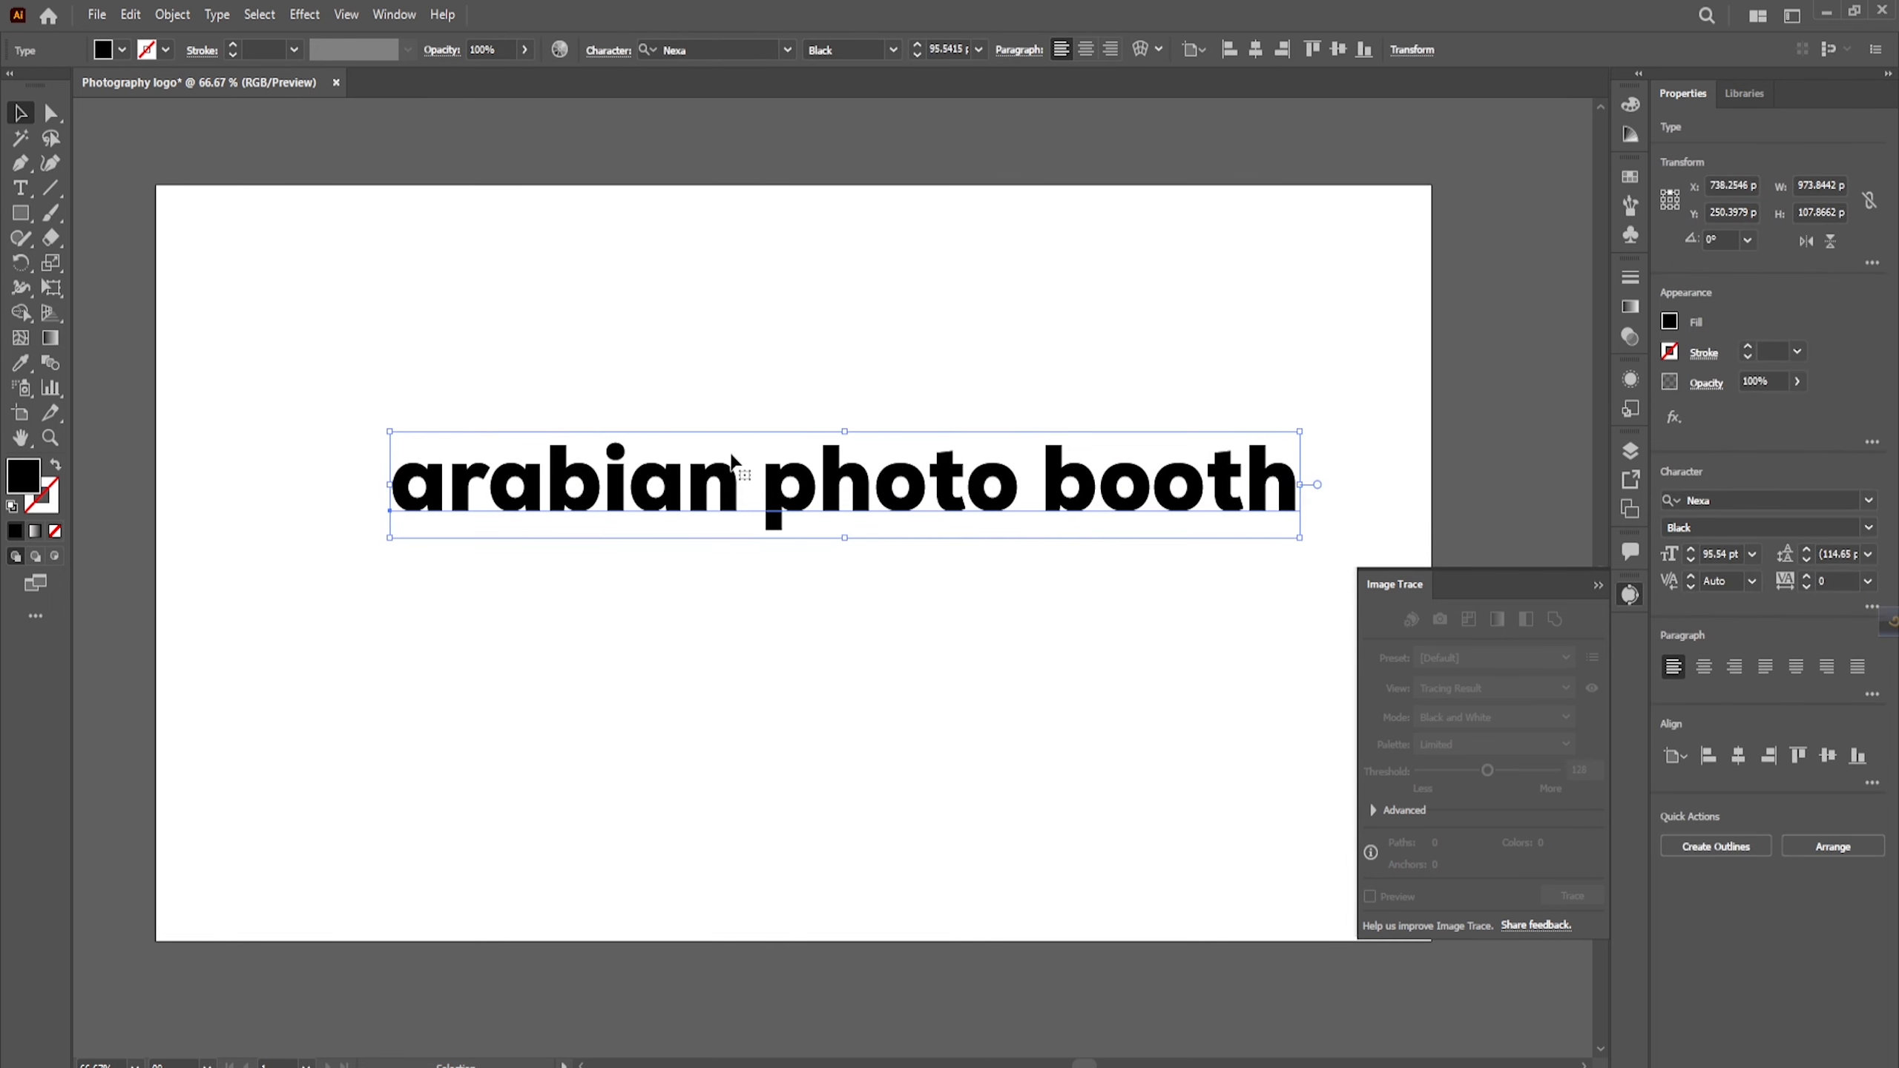
click(17, 192)
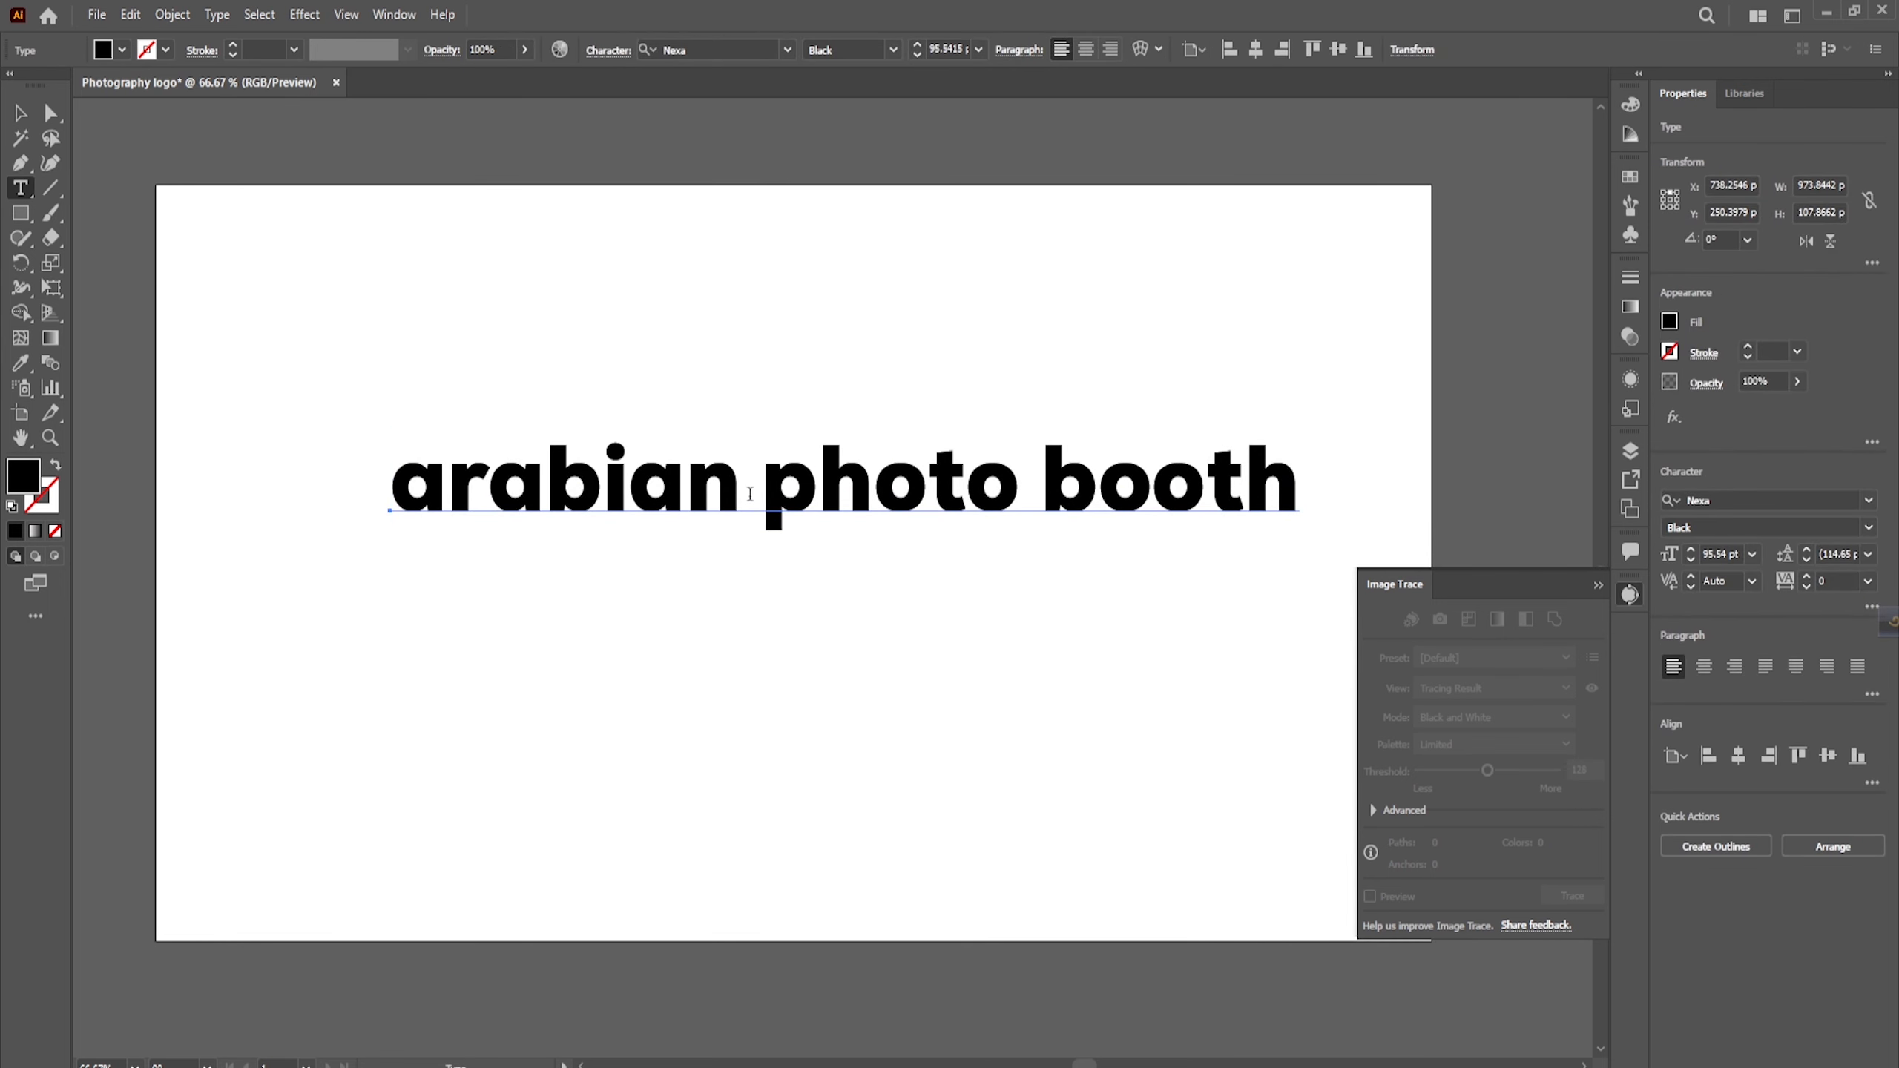
drag(750, 494, 1326, 580)
key(ctrl+c)
key(BackSpace)
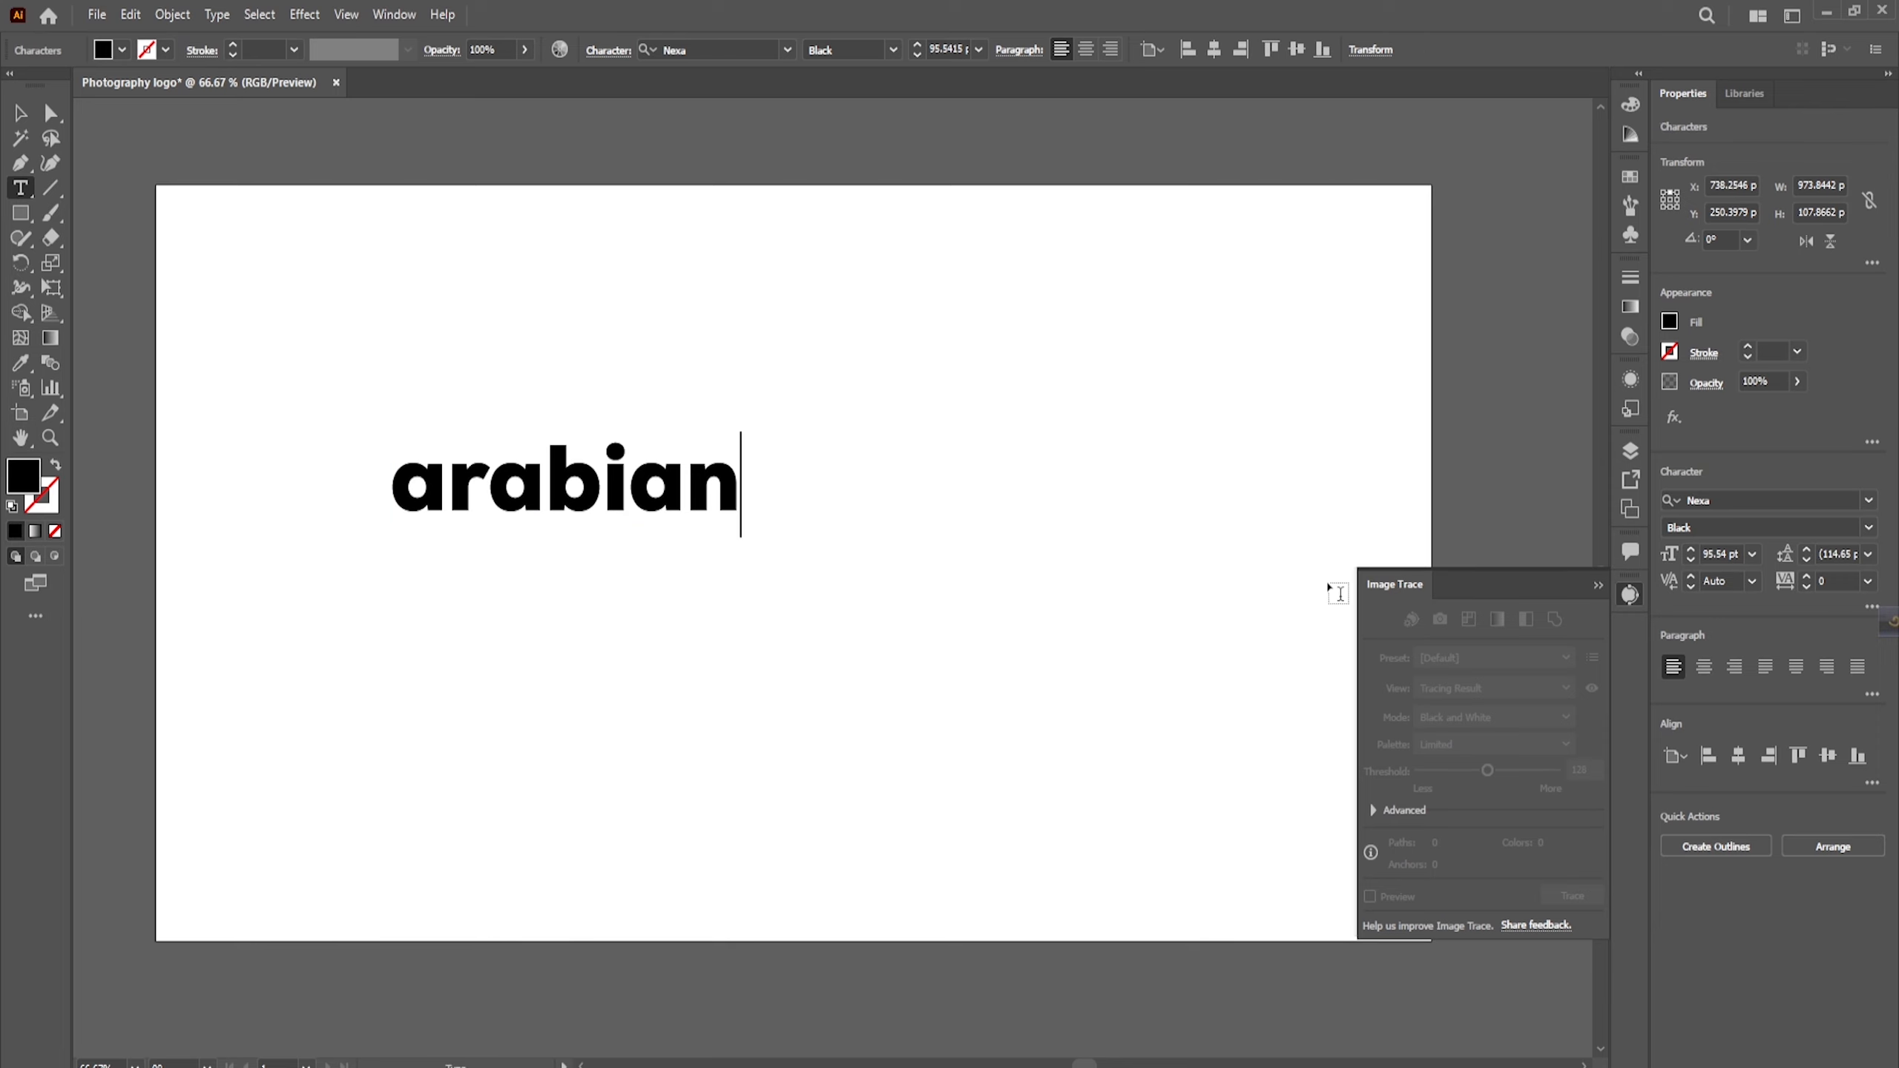
click(20, 113)
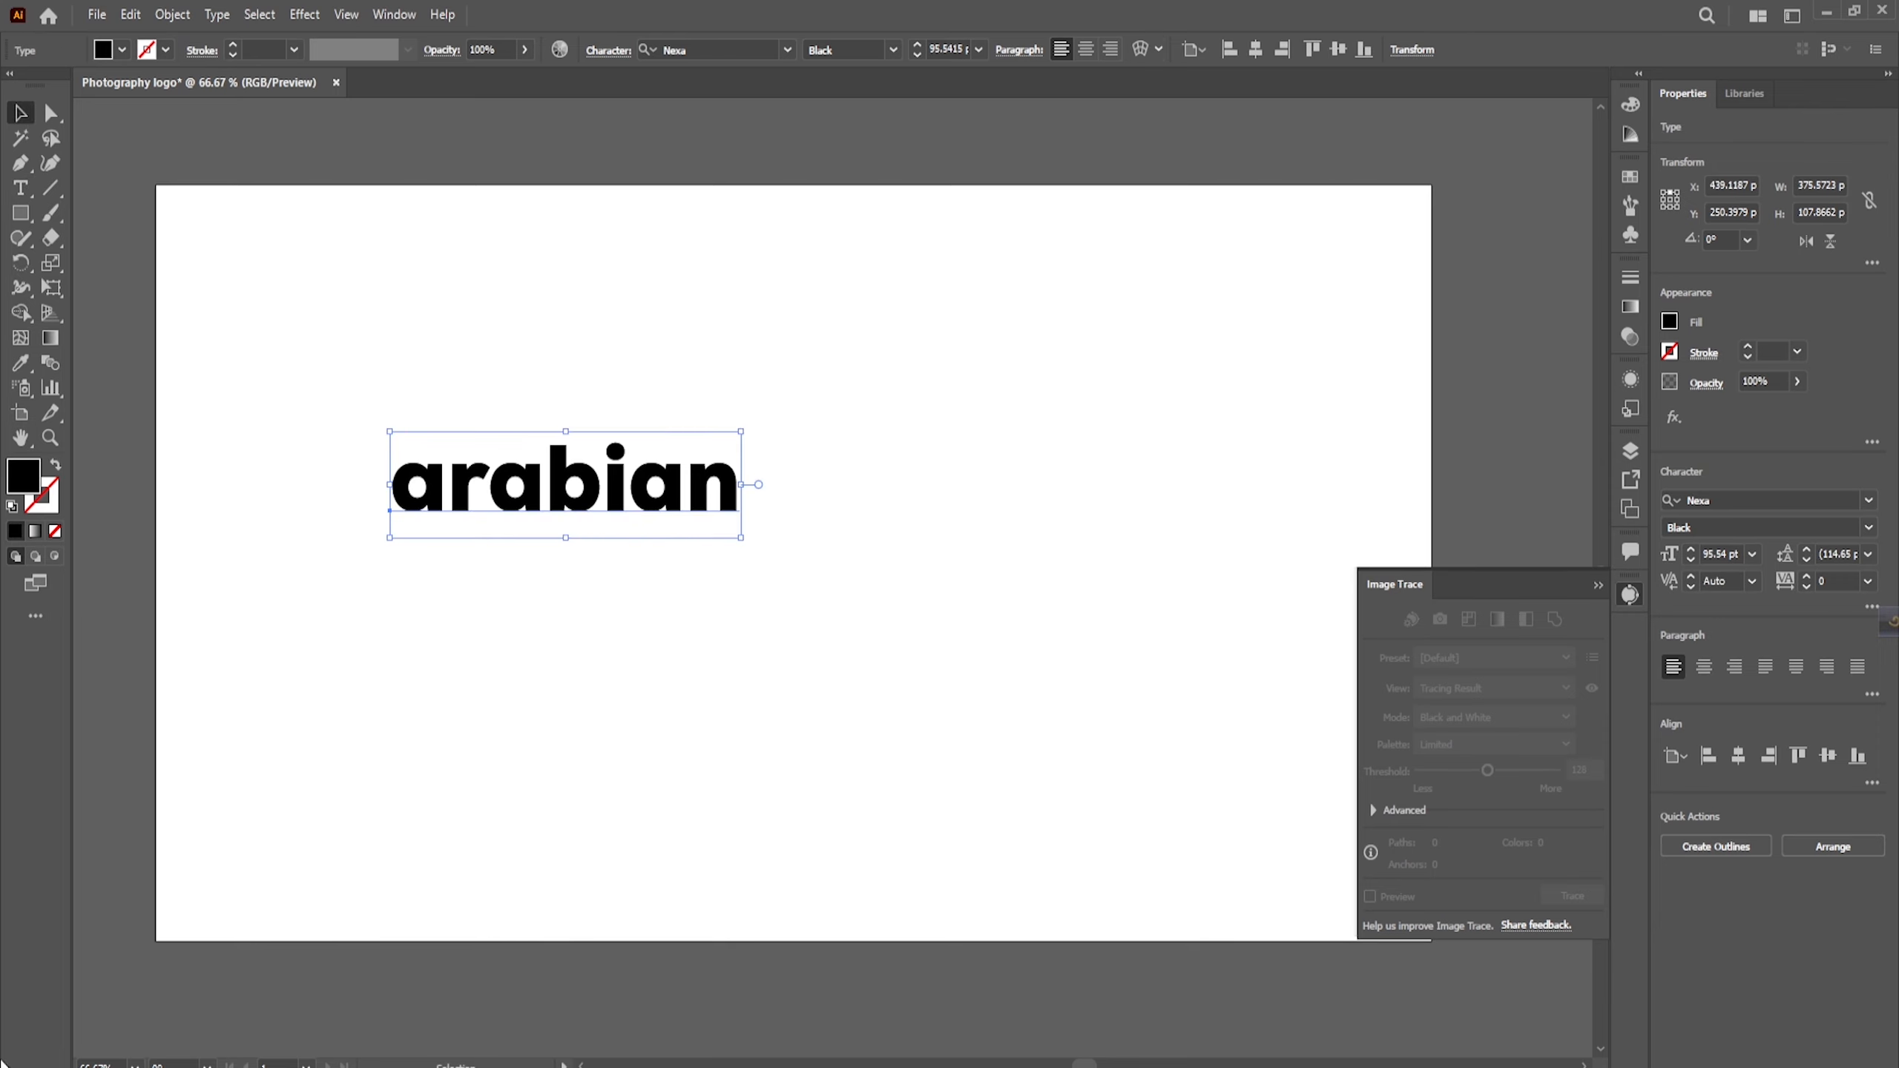
Step: Set the "arabian" text in the Stephen Type font and enlarge it to about 342 pt in the artboard's upper middle
click(1732, 504)
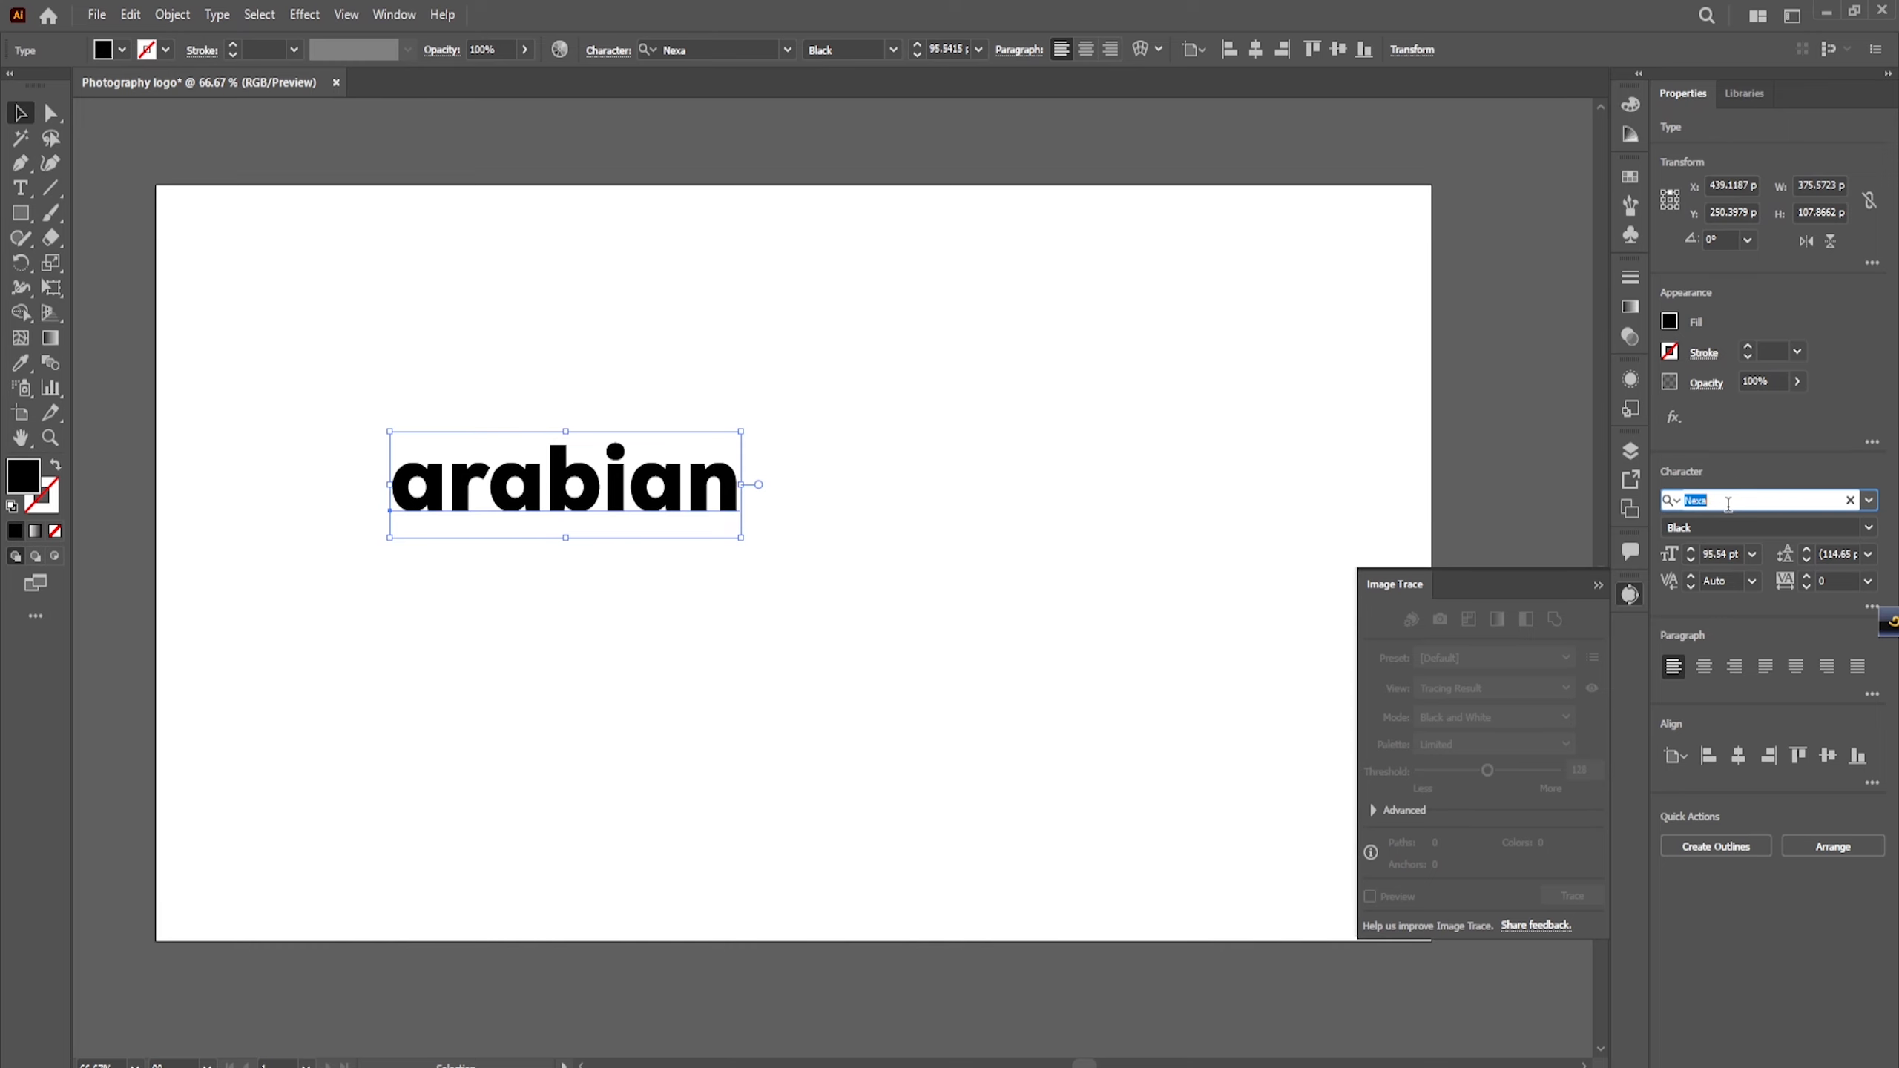
text(st)
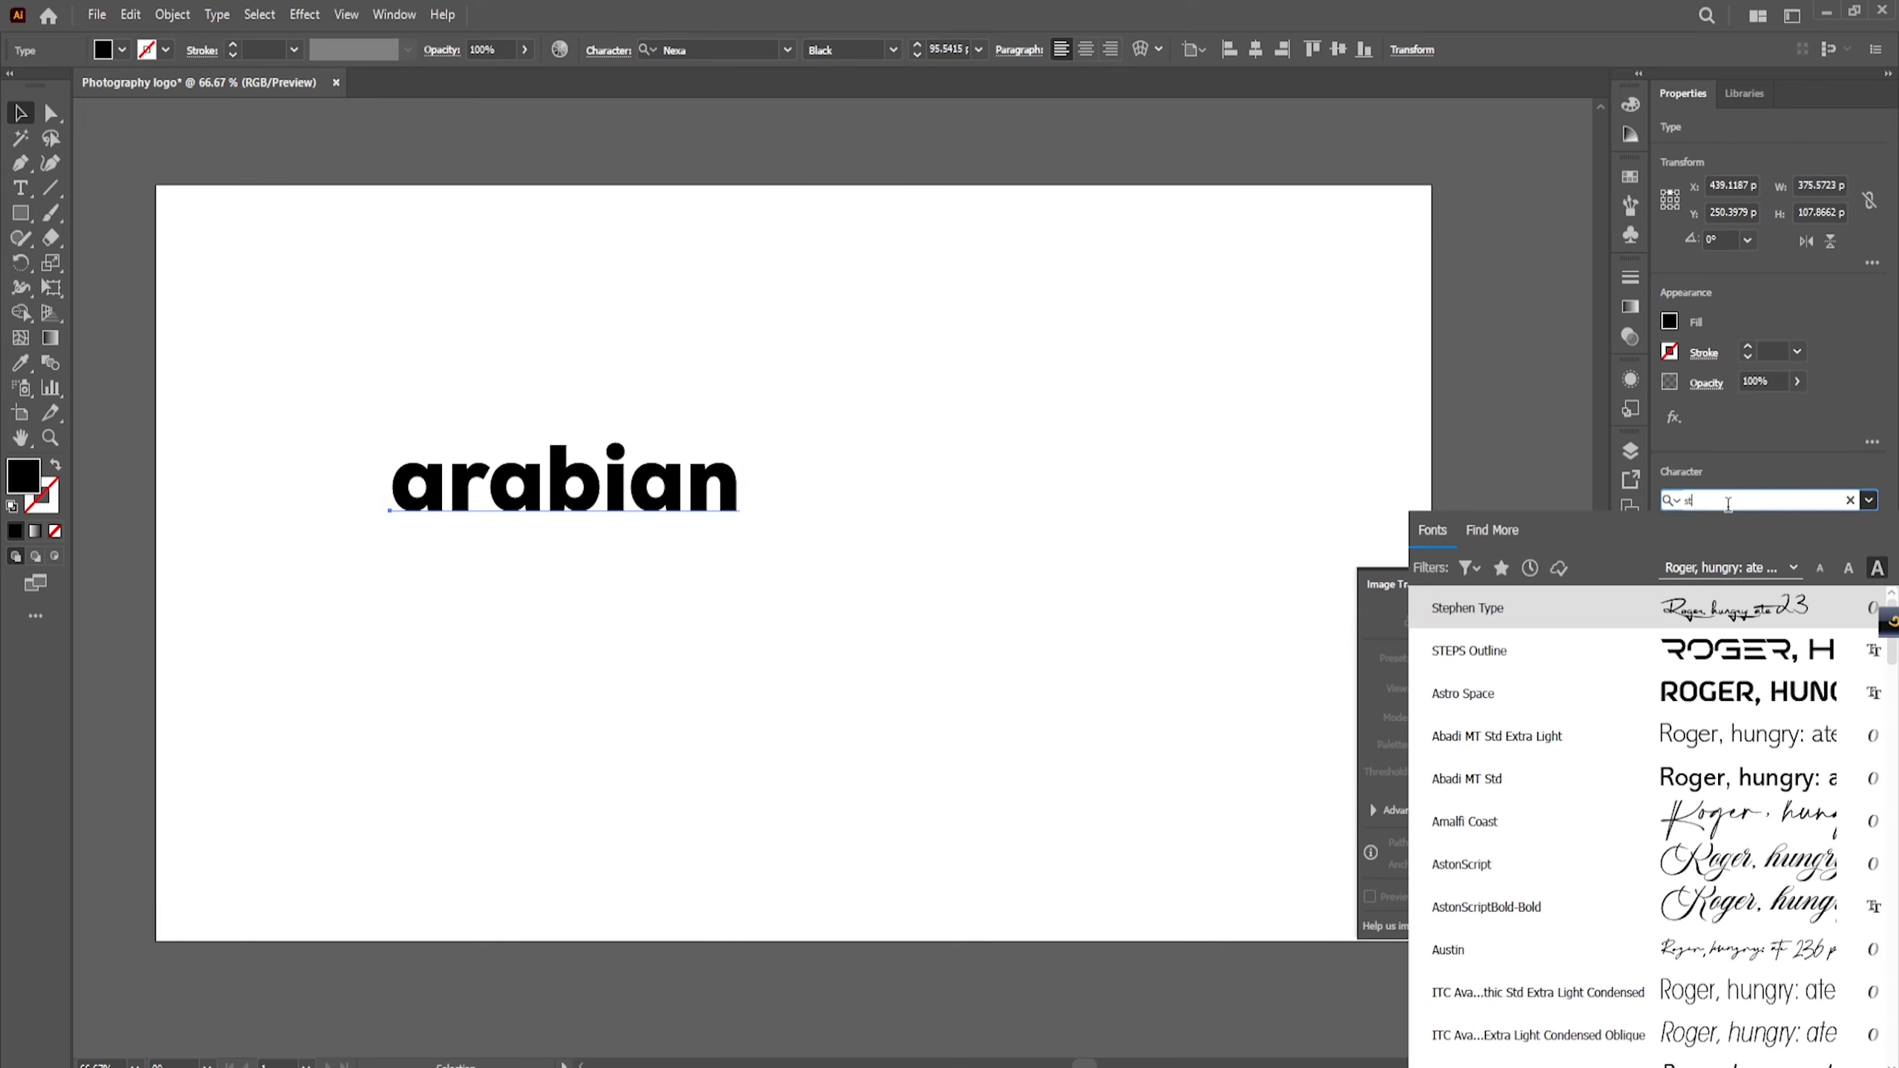
click(1528, 618)
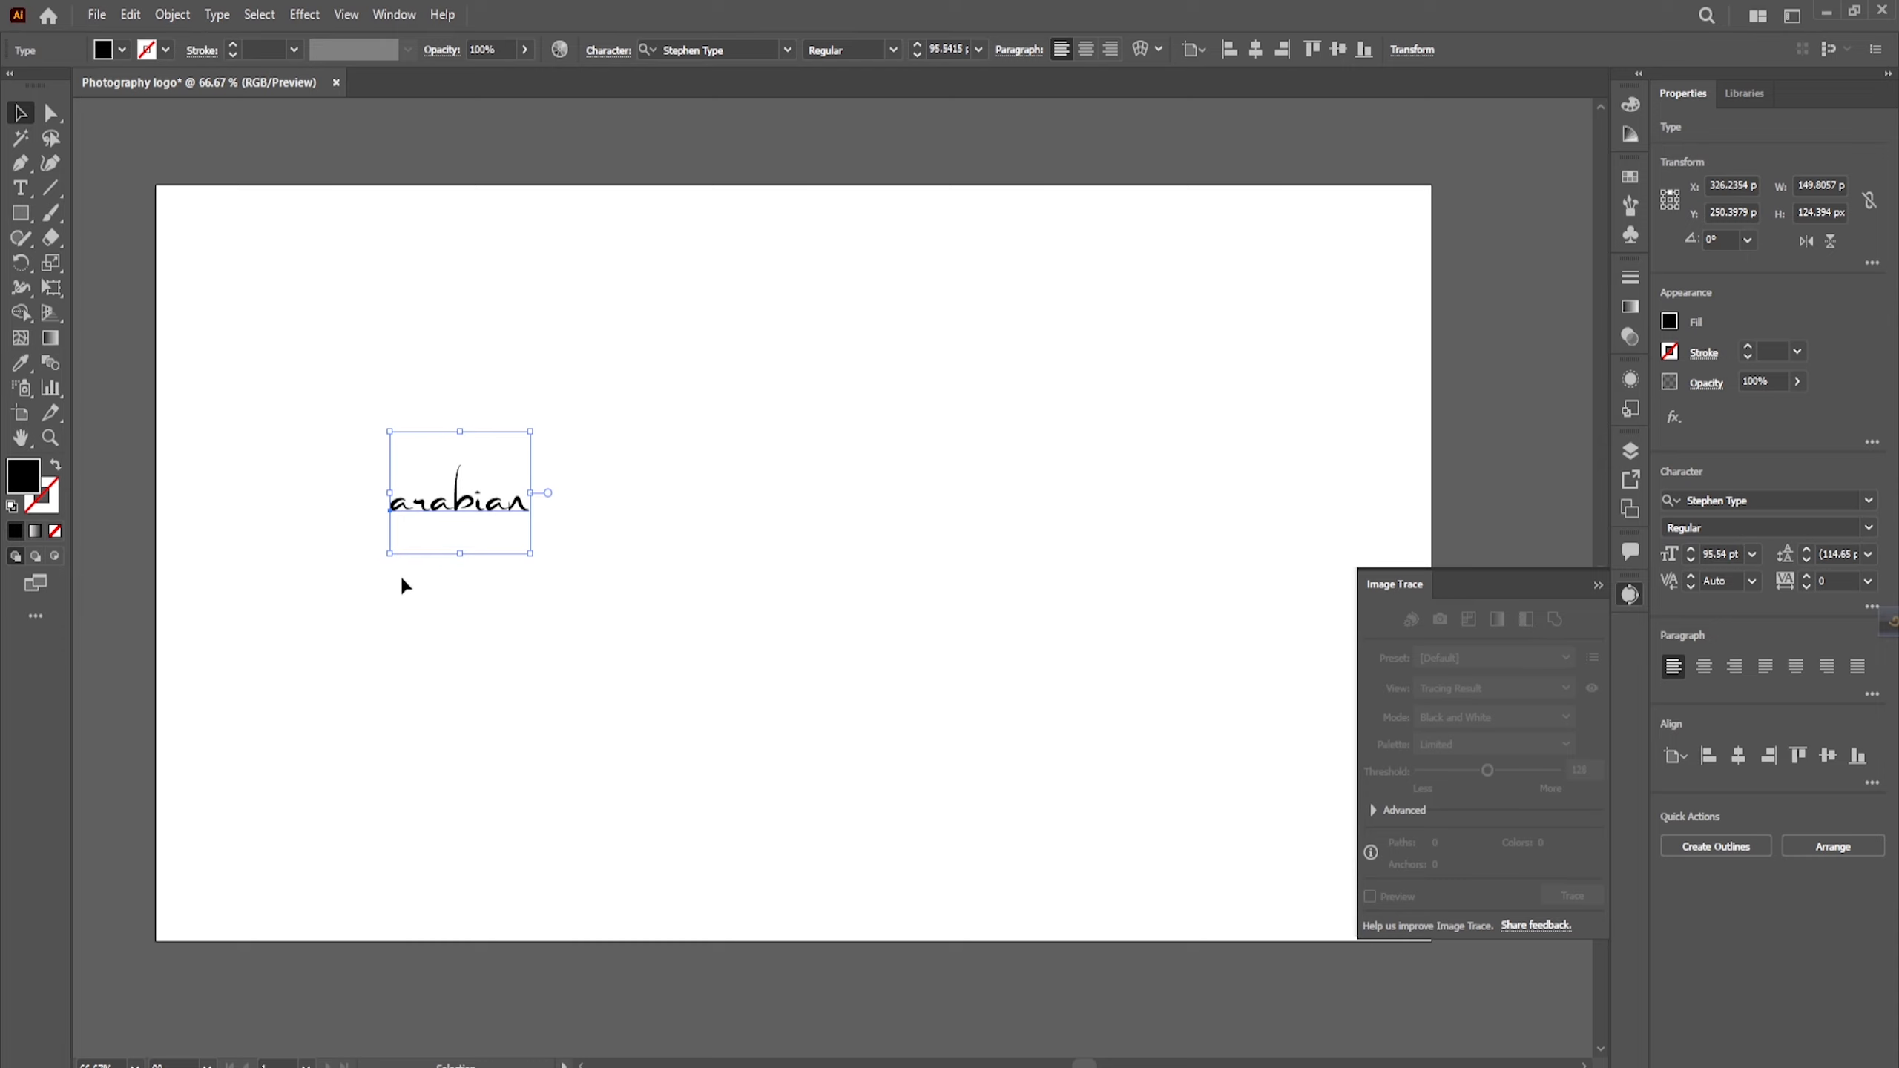
drag(535, 557, 890, 877)
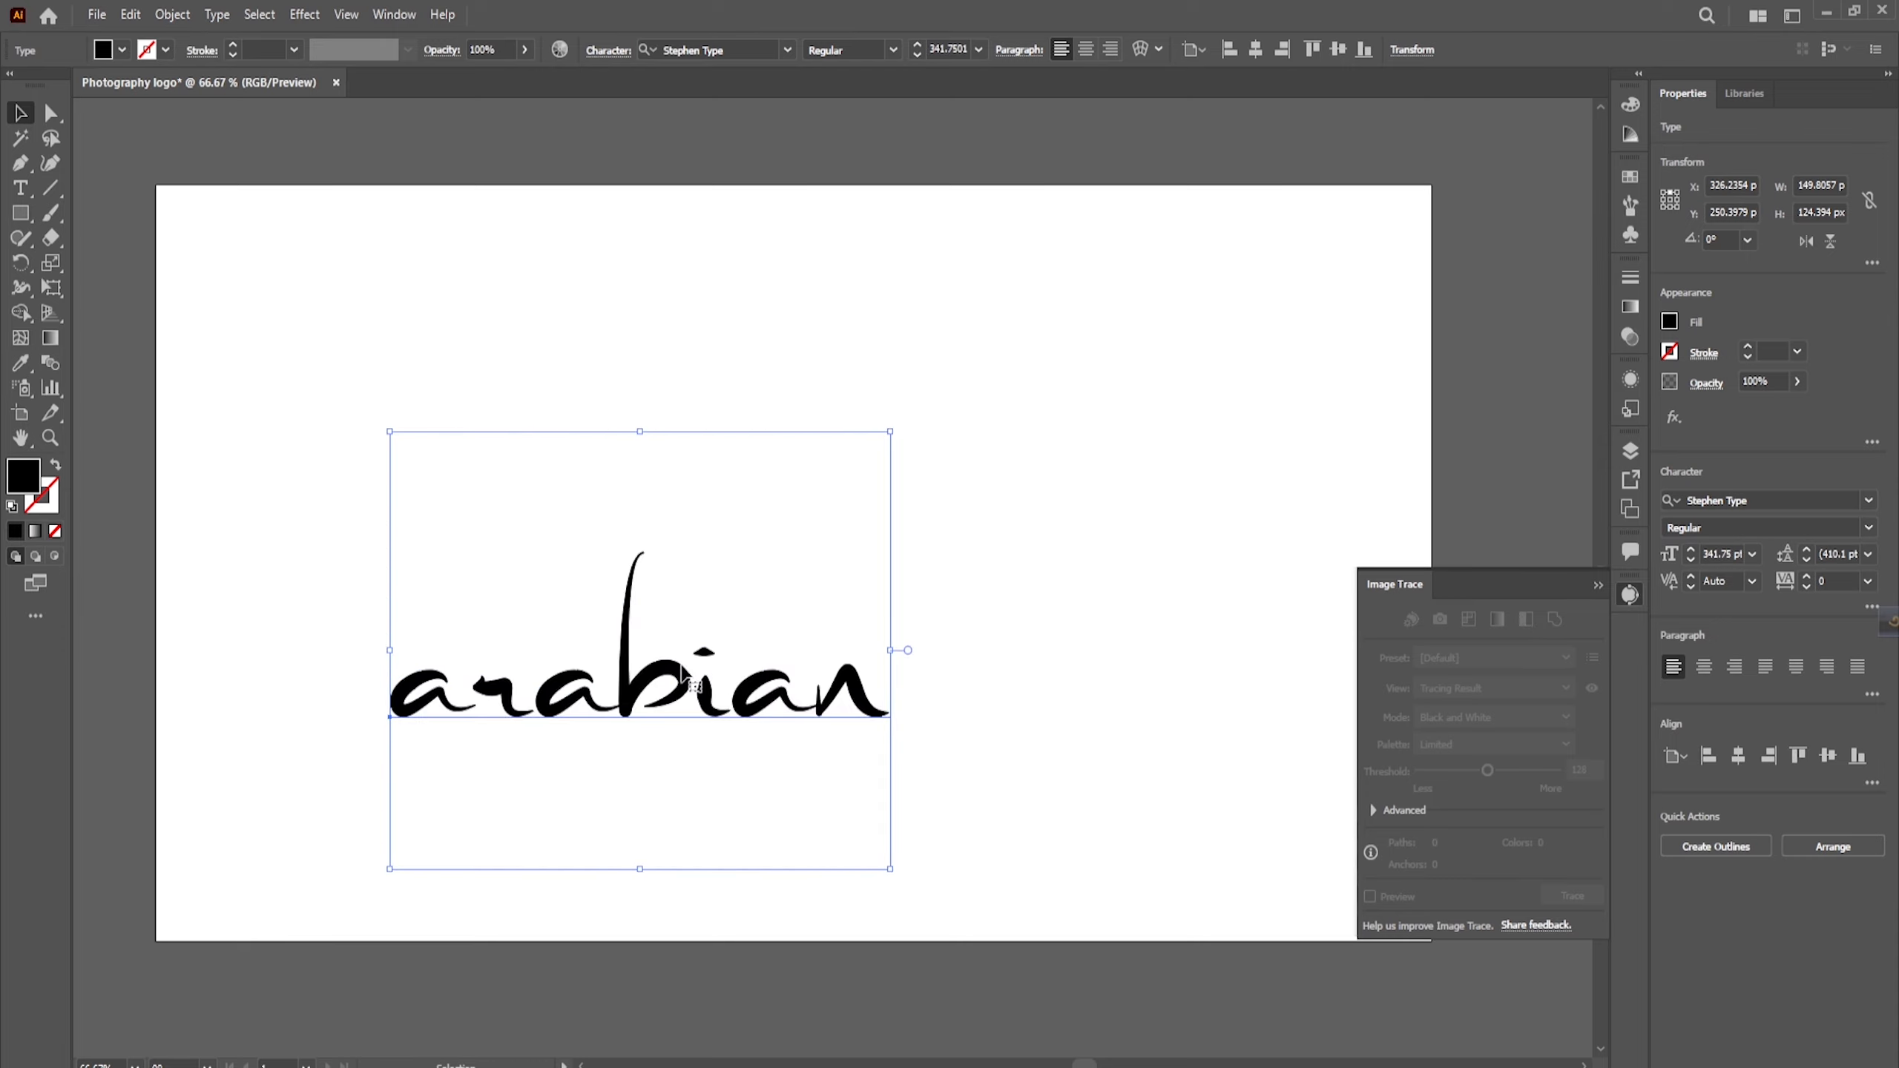
drag(660, 684, 722, 479)
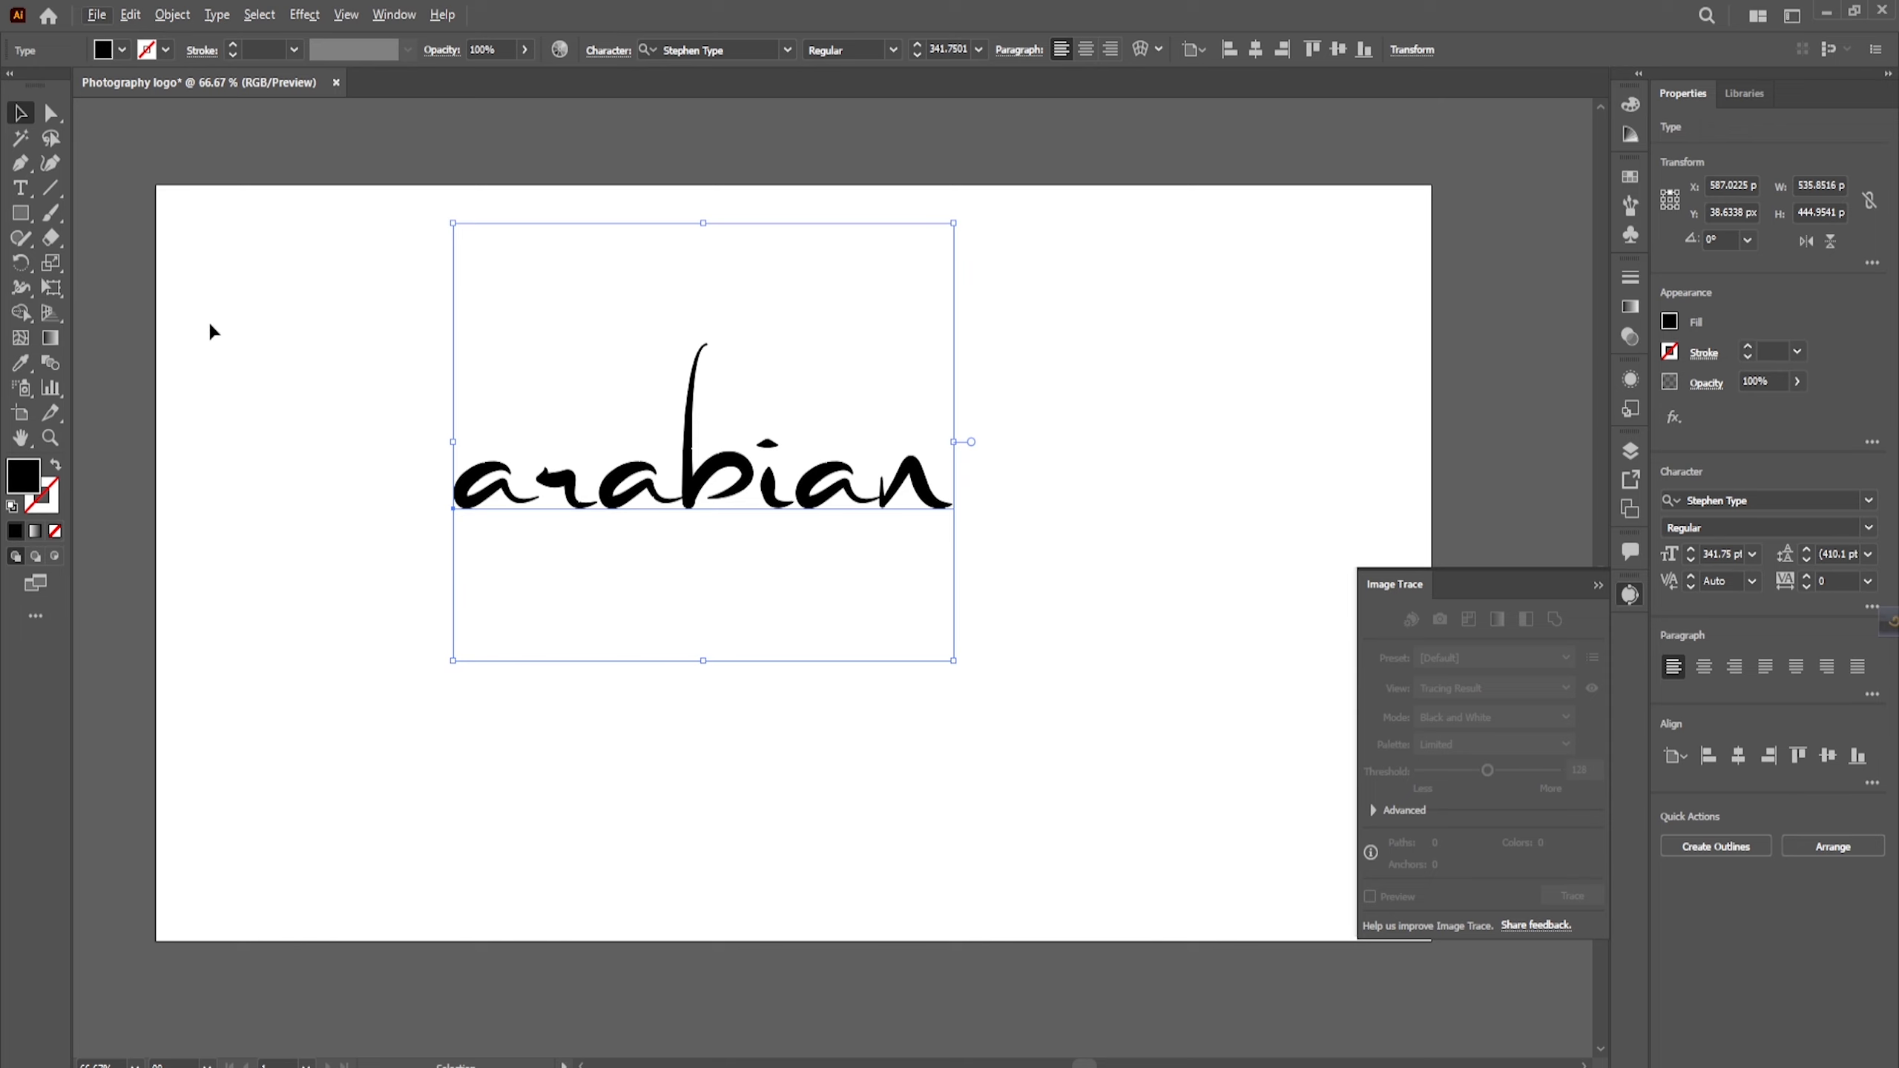
Step: Change the first letter of "arabian" to uppercase
click(20, 188)
drag(560, 514, 420, 443)
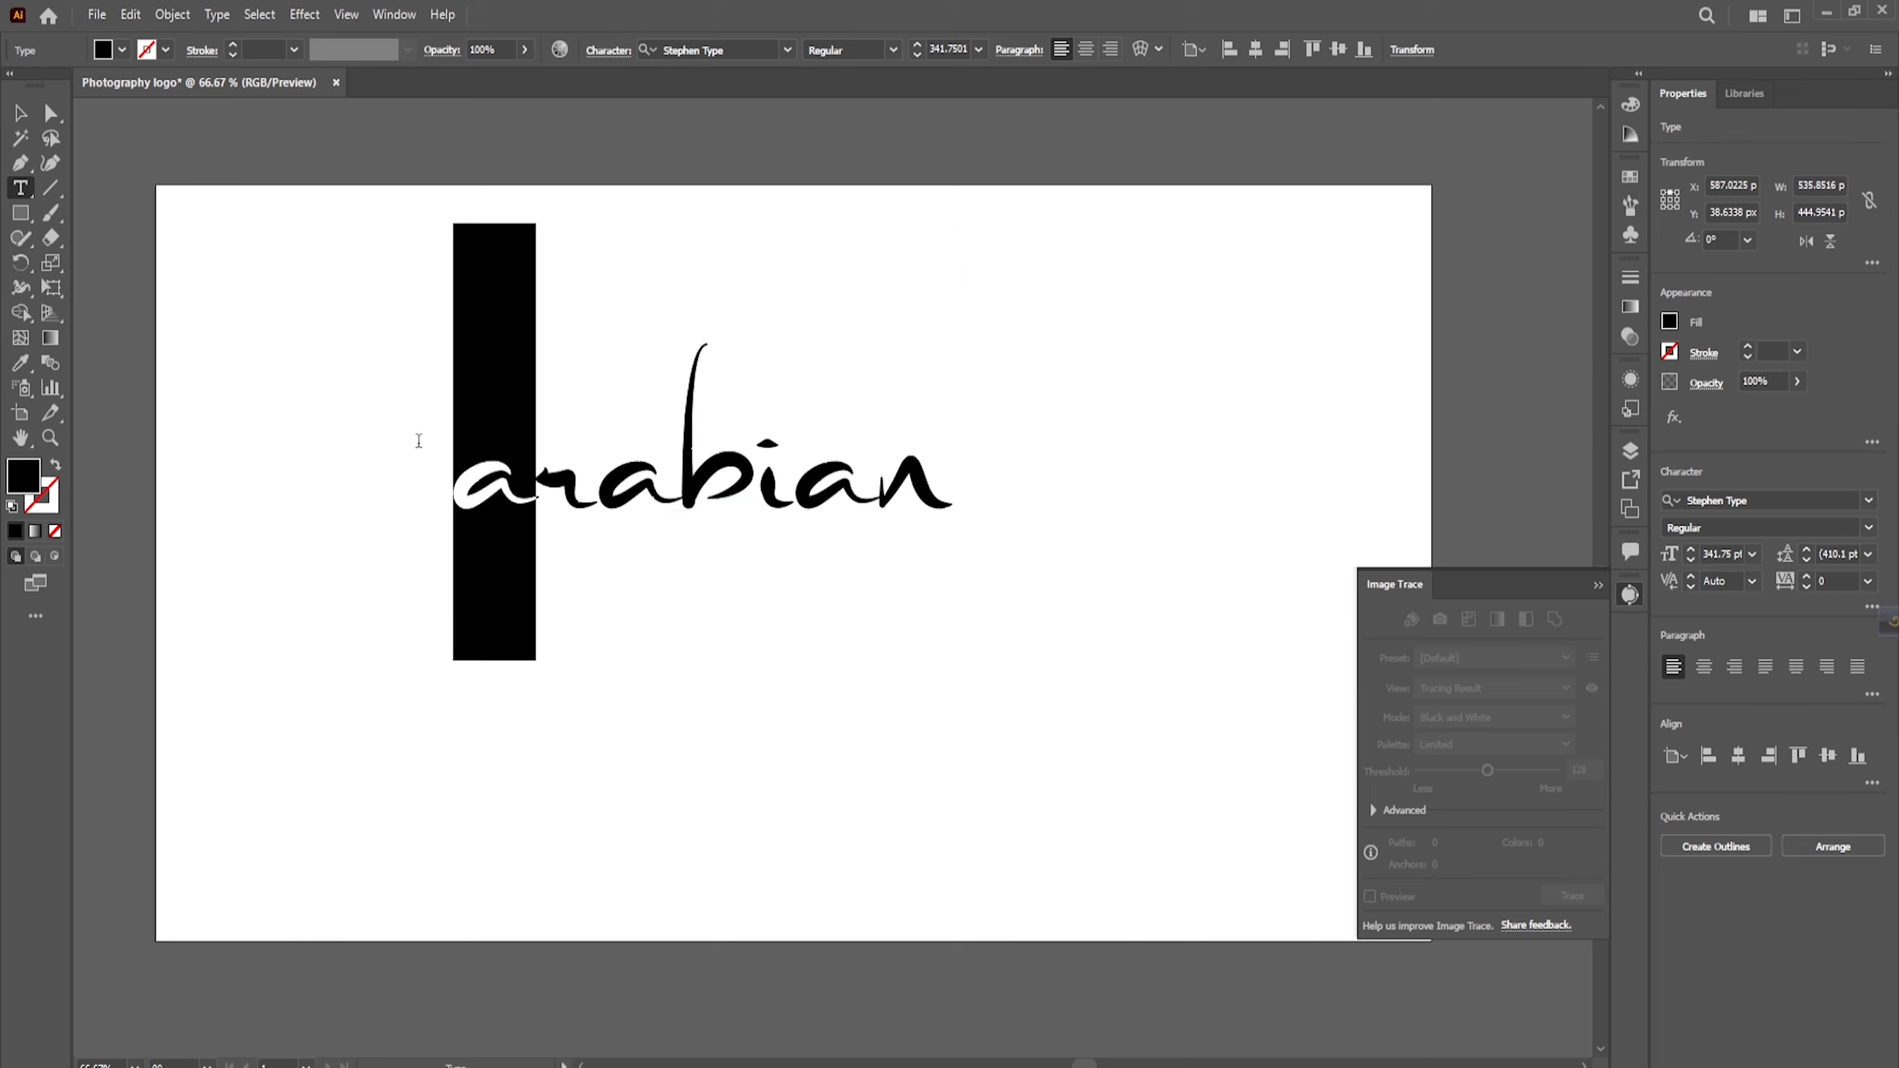
click(217, 14)
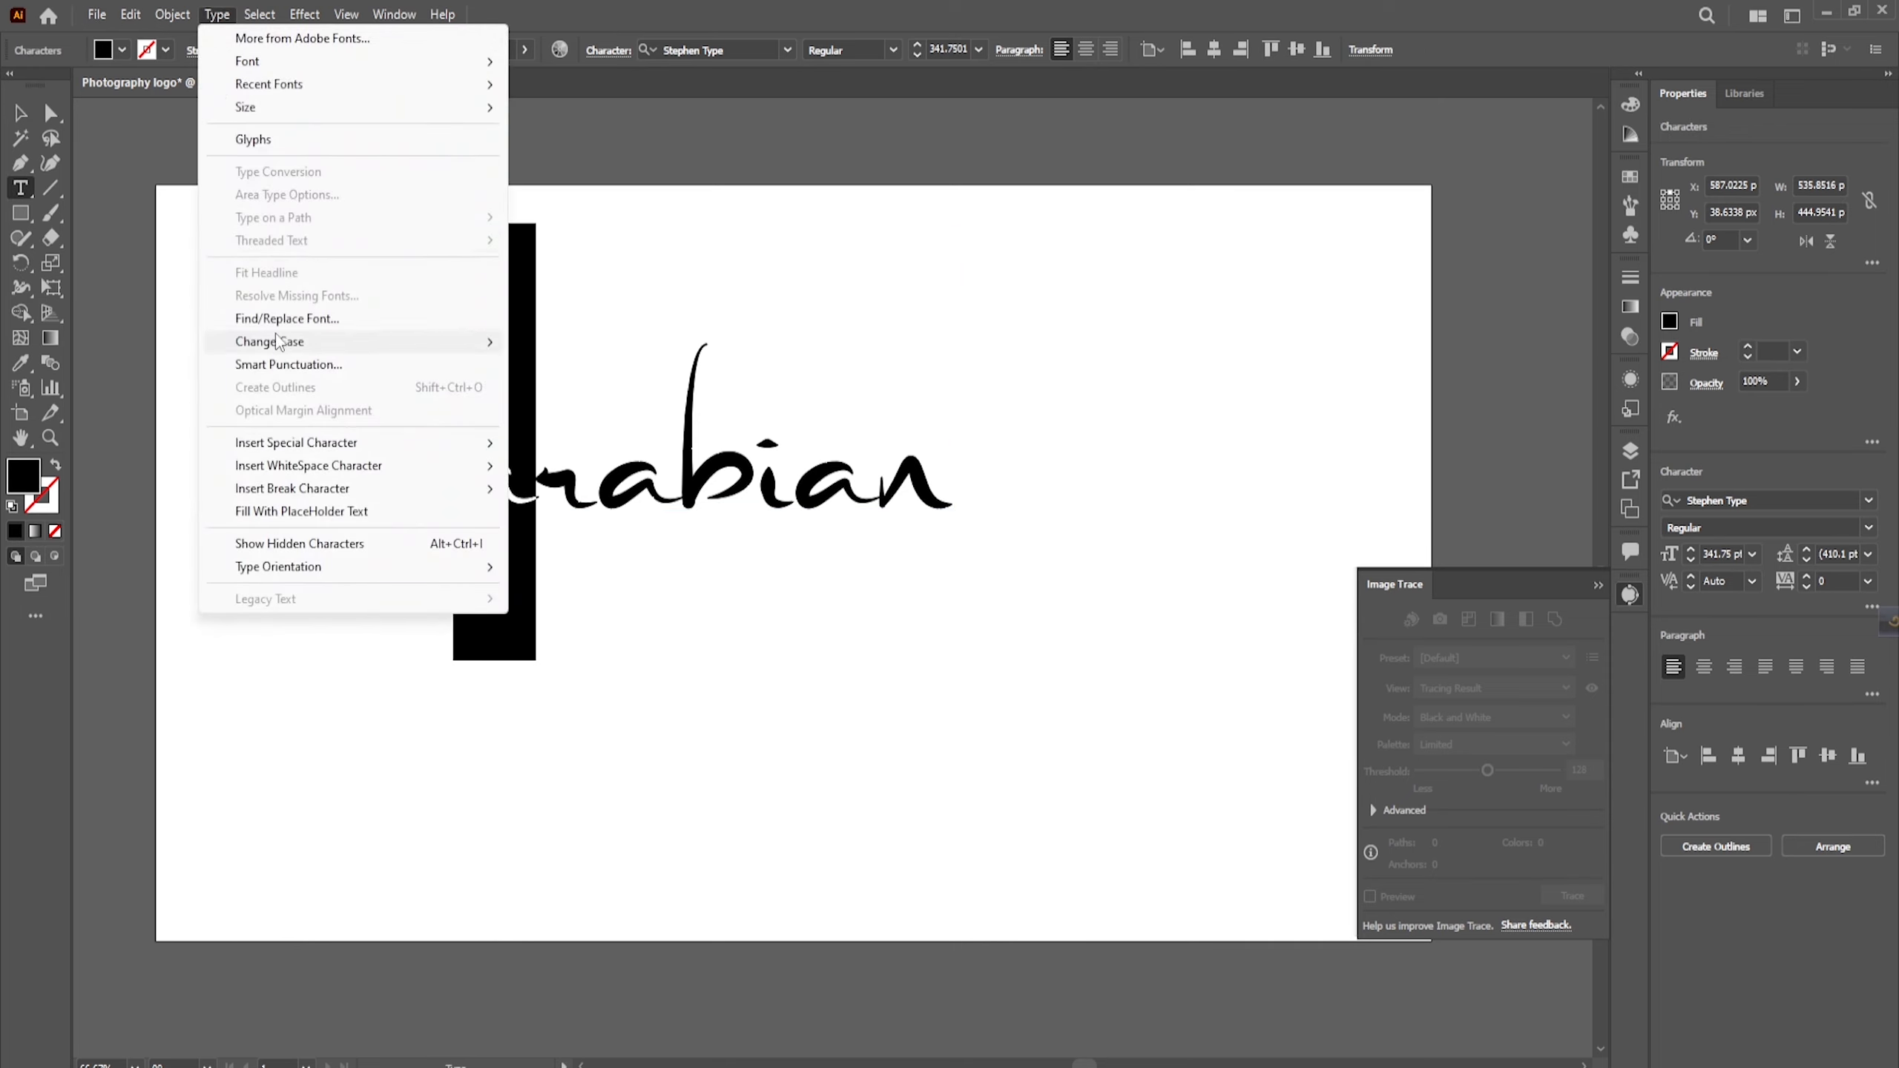
mouse_move(284, 342)
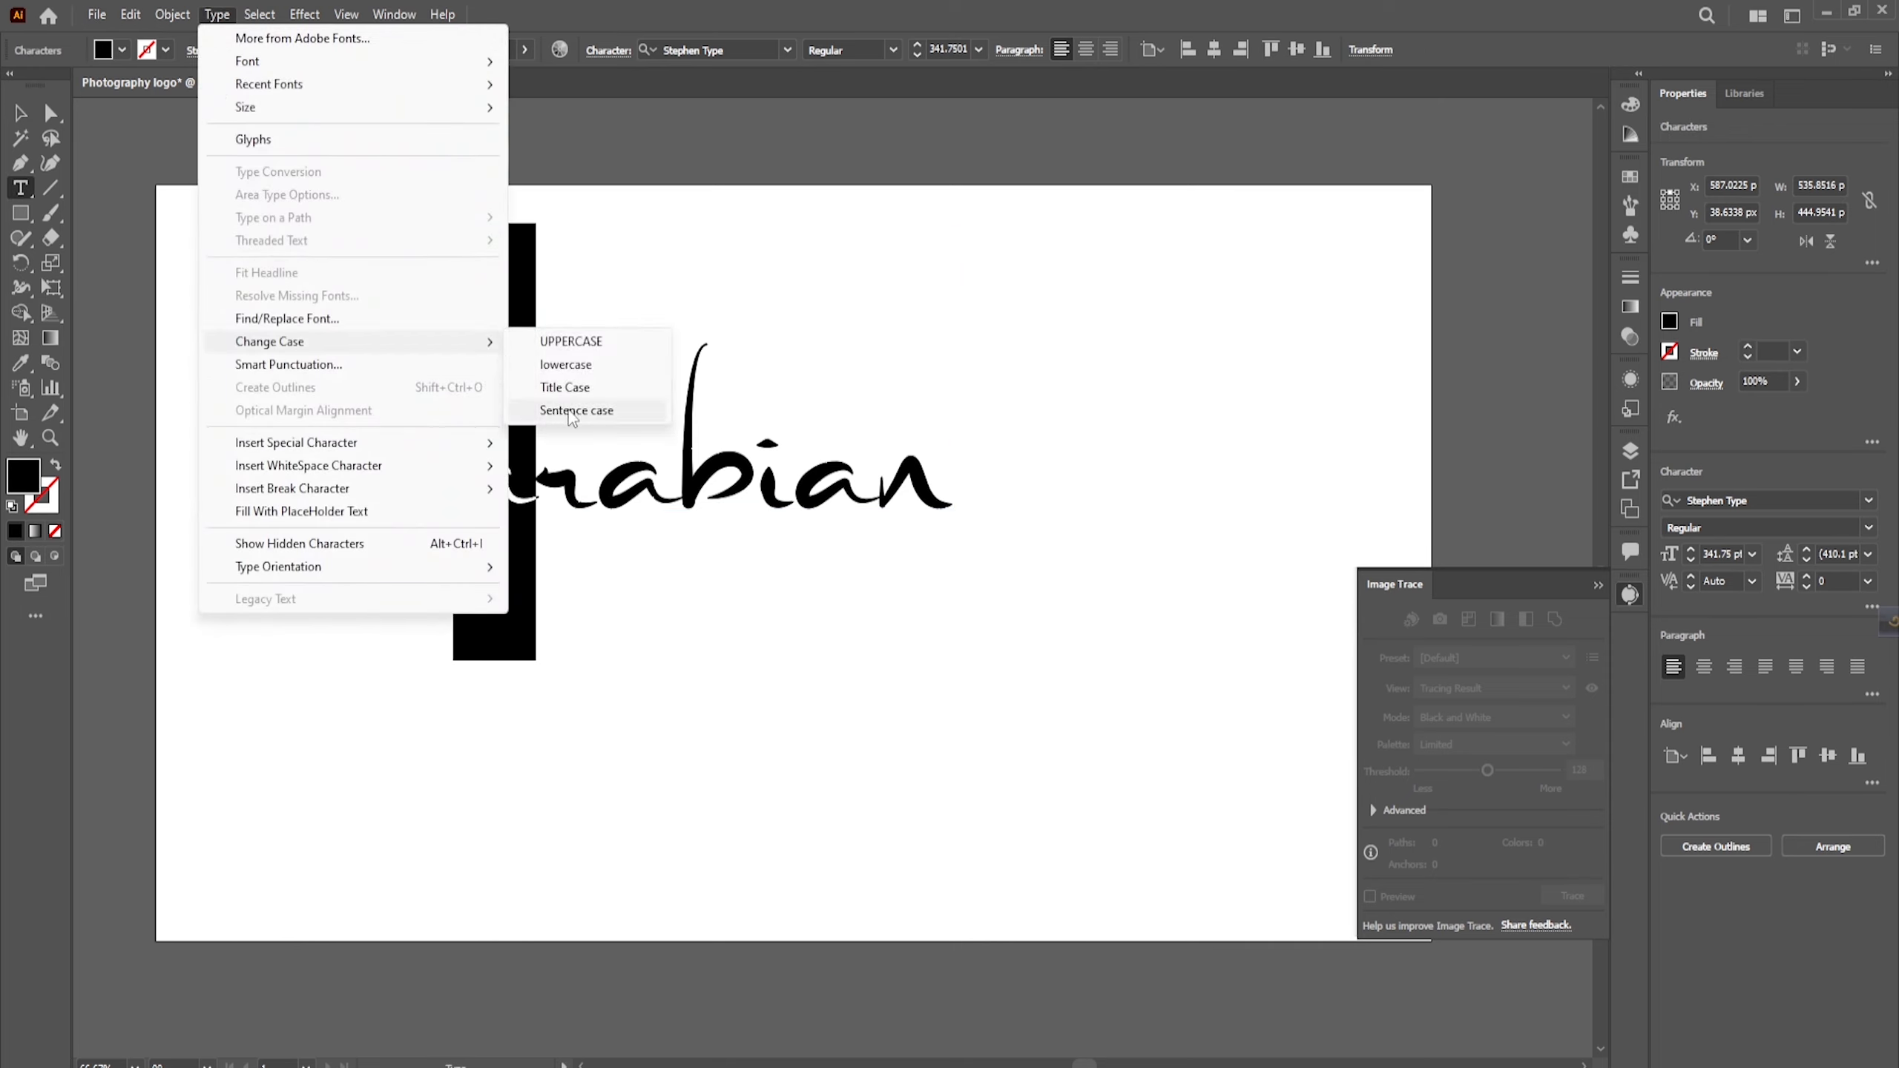
click(571, 341)
click(12, 118)
Step: Move the "Arabian" lettering down and slightly left on the artboard, and deselect it
scroll(811, 309, down, 2)
drag(831, 391, 797, 453)
click(815, 555)
scroll(851, 480, up, 2)
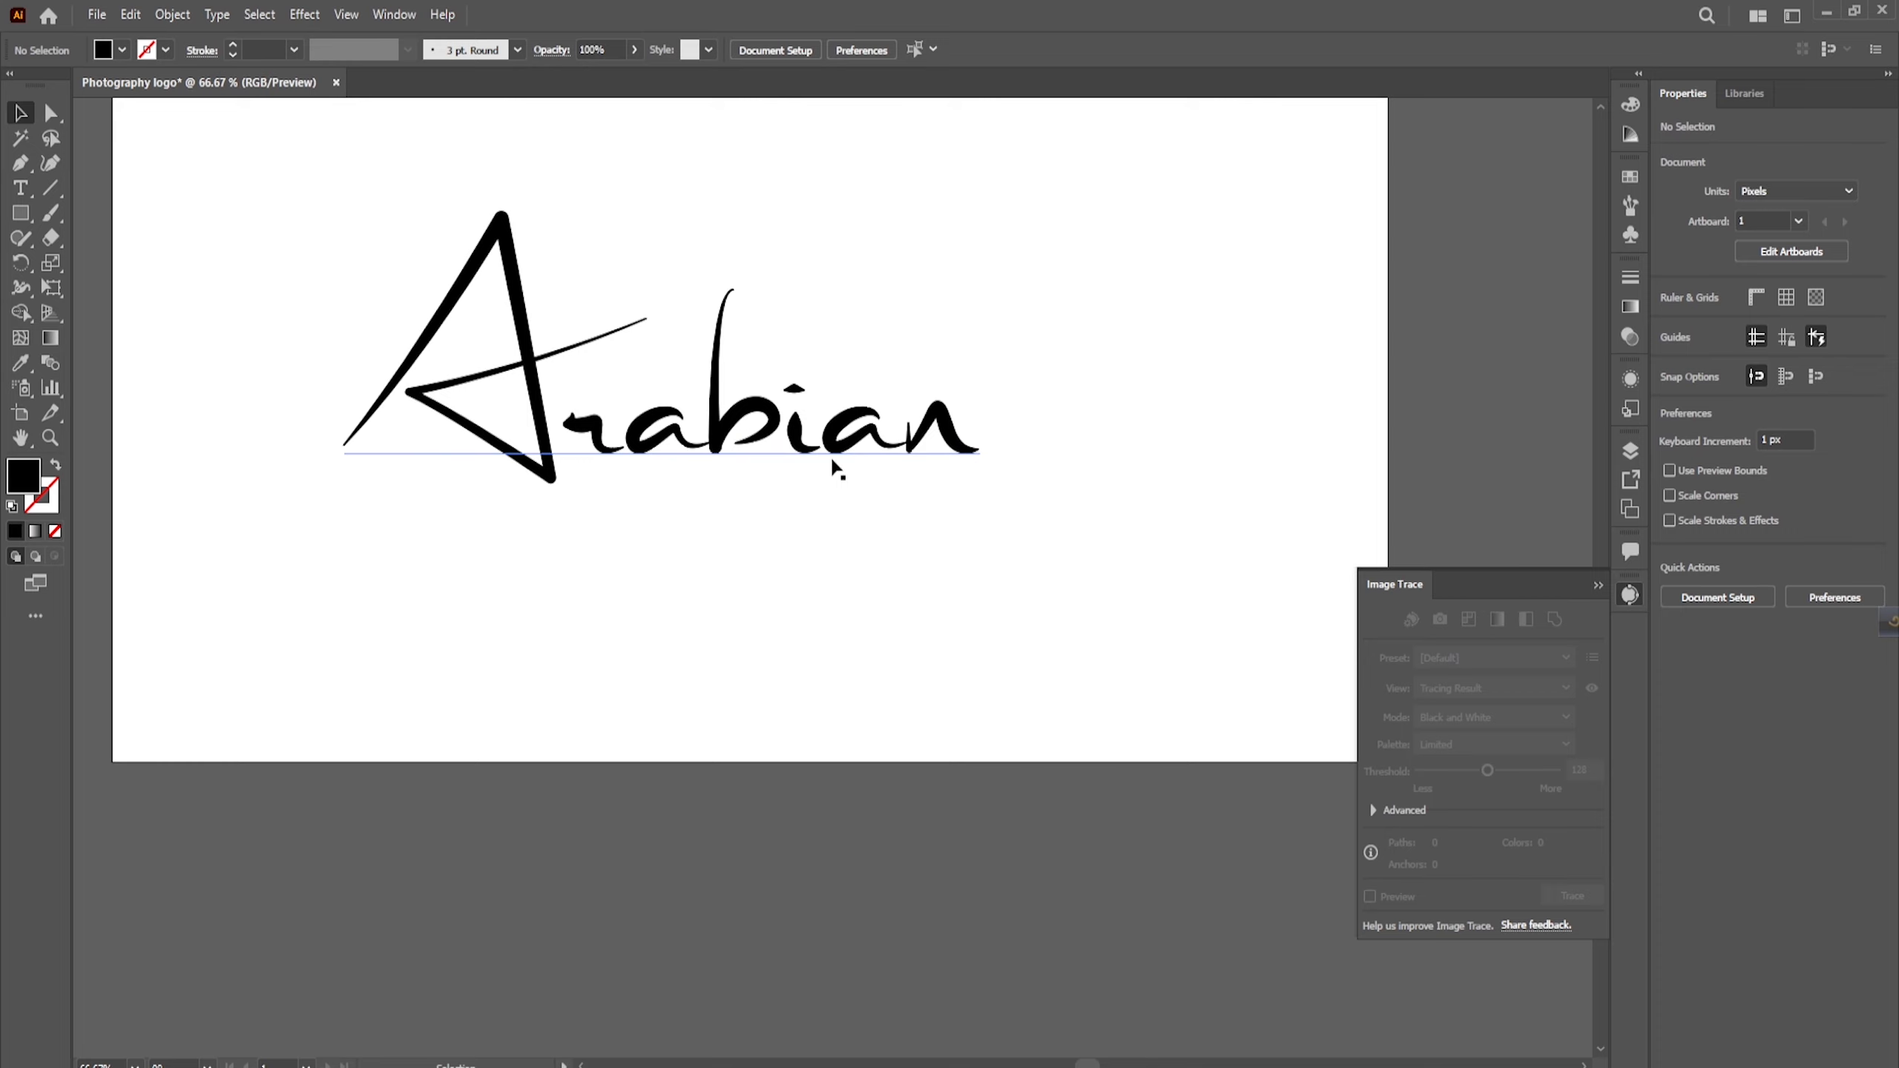
scroll(832, 465, down, 2)
scroll(818, 458, up, 2)
Step: Bring the camera drawing from outside the artboard and place it above the "bian" letters of "Arabian"
scroll(877, 424, down, 4)
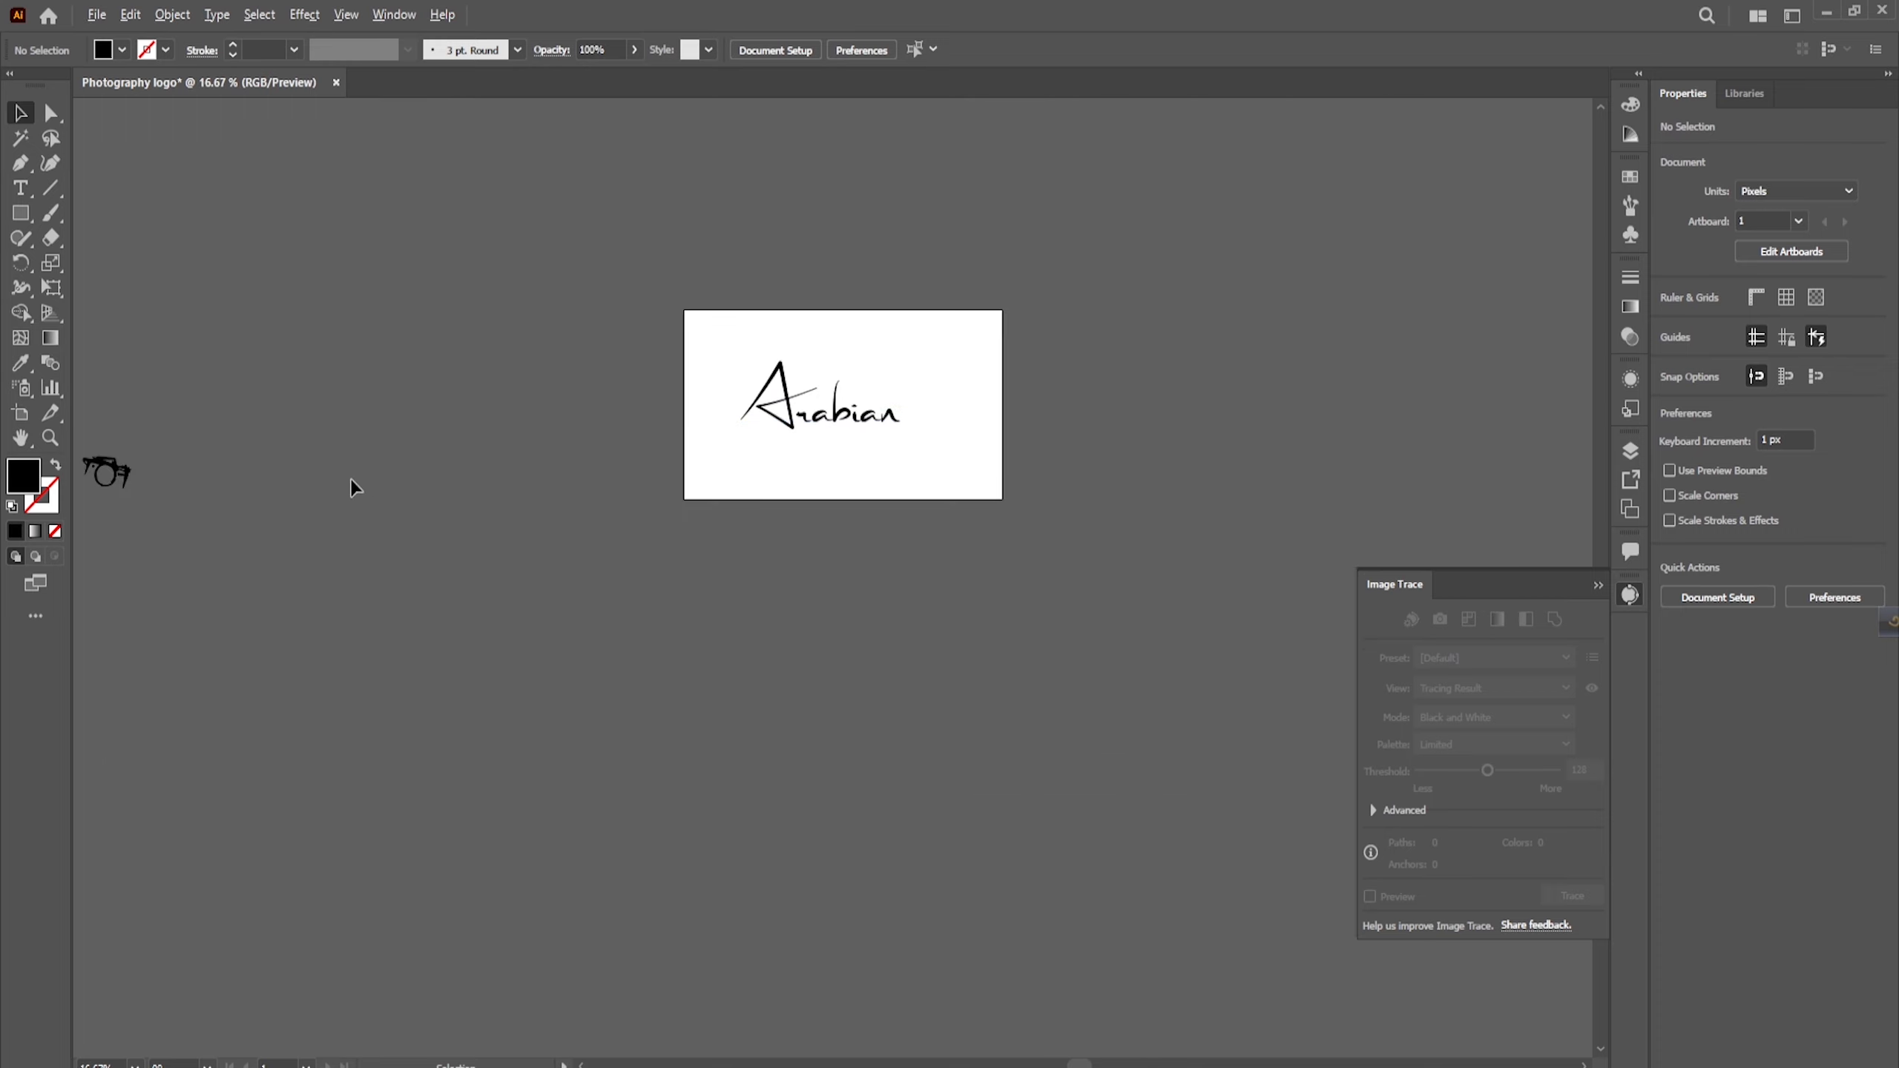
drag(119, 472, 885, 395)
scroll(884, 394, up, 4)
drag(924, 320, 972, 290)
click(1047, 348)
scroll(792, 514, down, 2)
scroll(850, 449, up, 2)
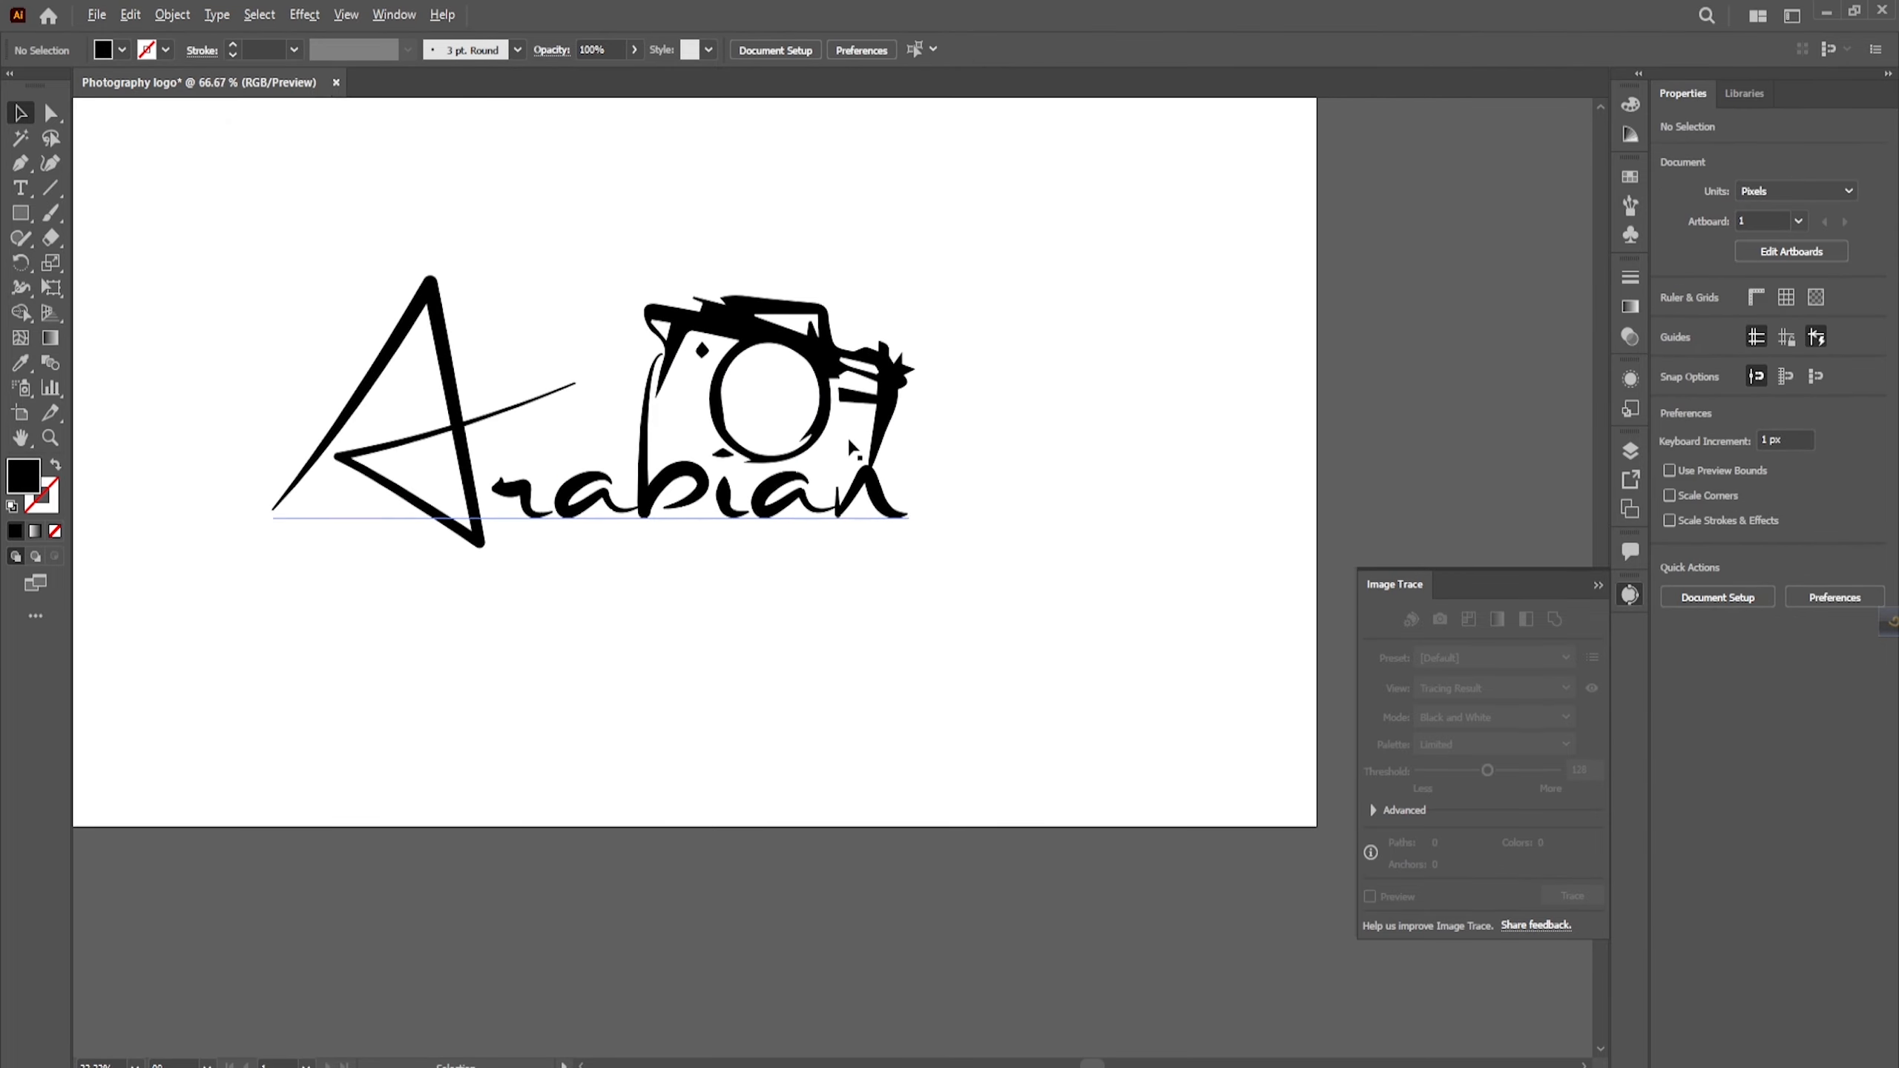
Step: Shift the "Arabian" lettering right and slightly down so the b's stem reaches inside the camera's lens circle
scroll(851, 449, up, 3)
drag(795, 348, 830, 405)
scroll(830, 404, down, 3)
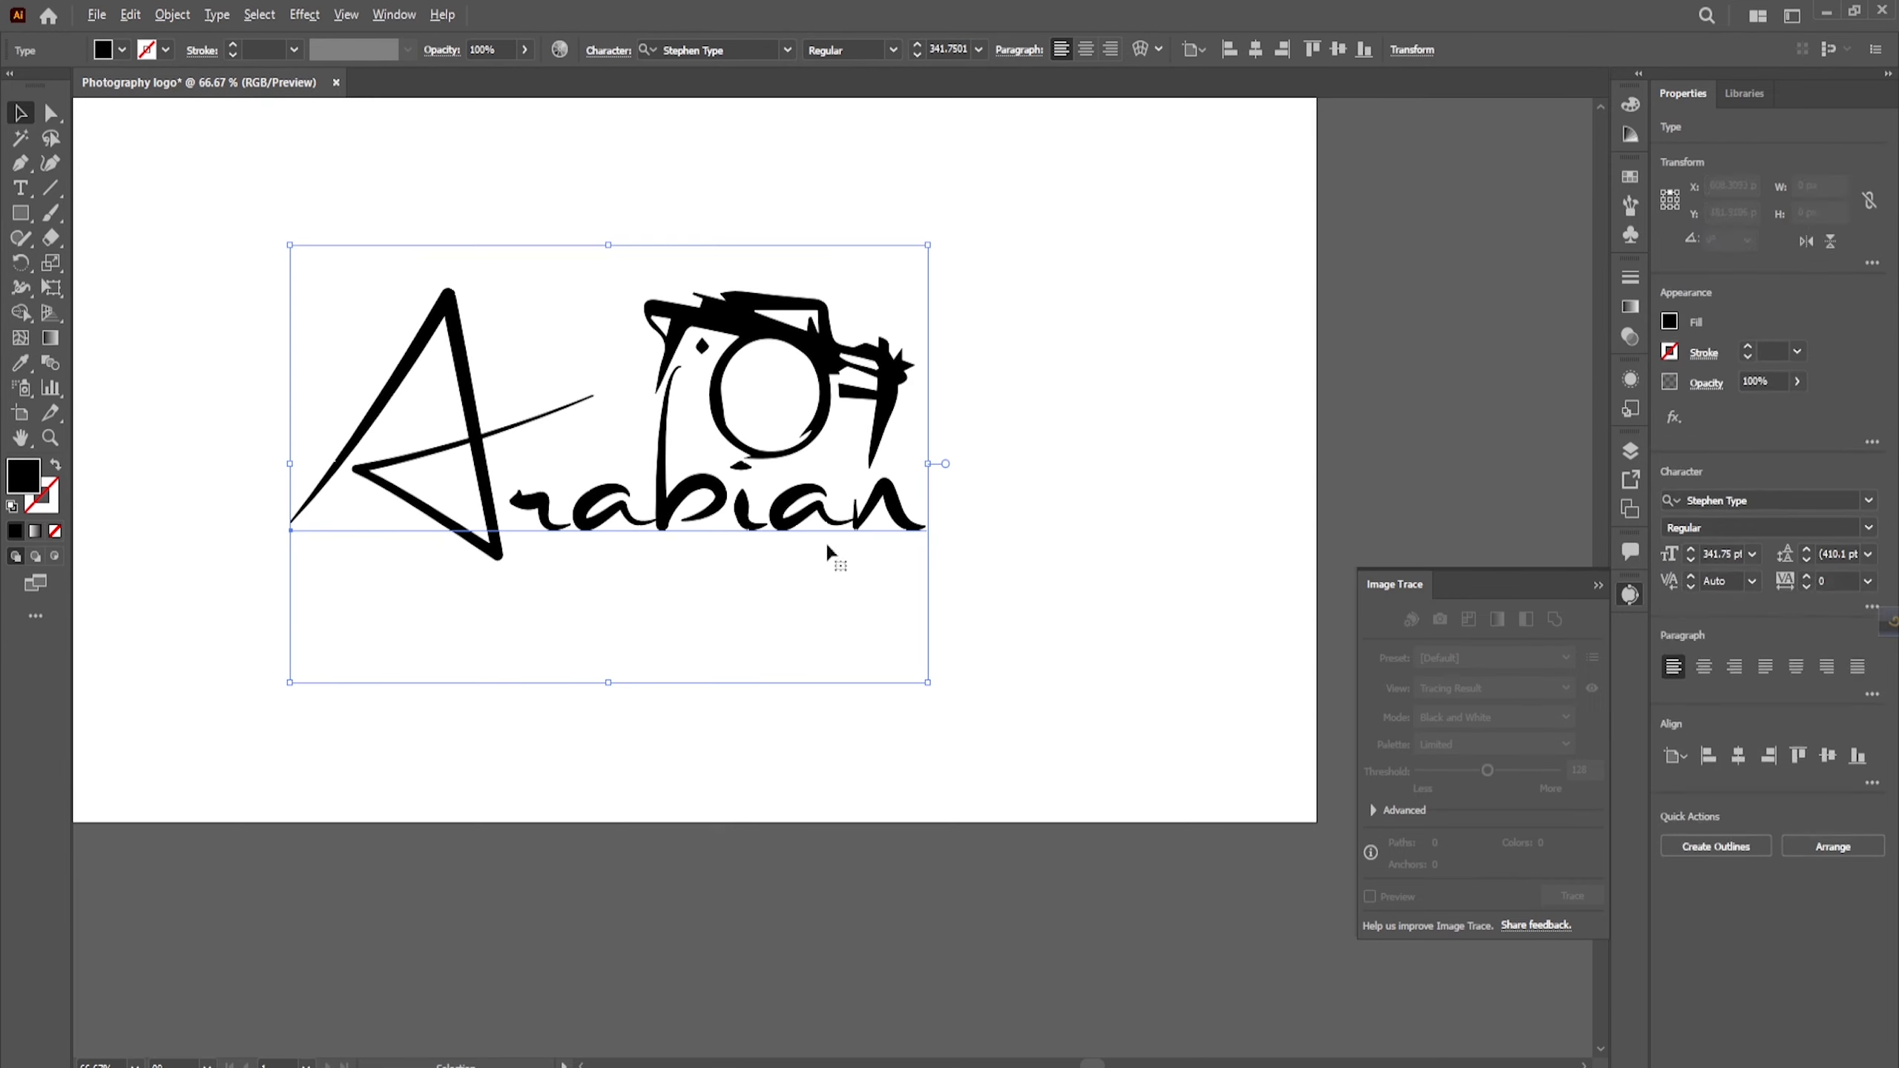
click(1194, 549)
scroll(785, 502, down, 2)
scroll(796, 568, up, 1)
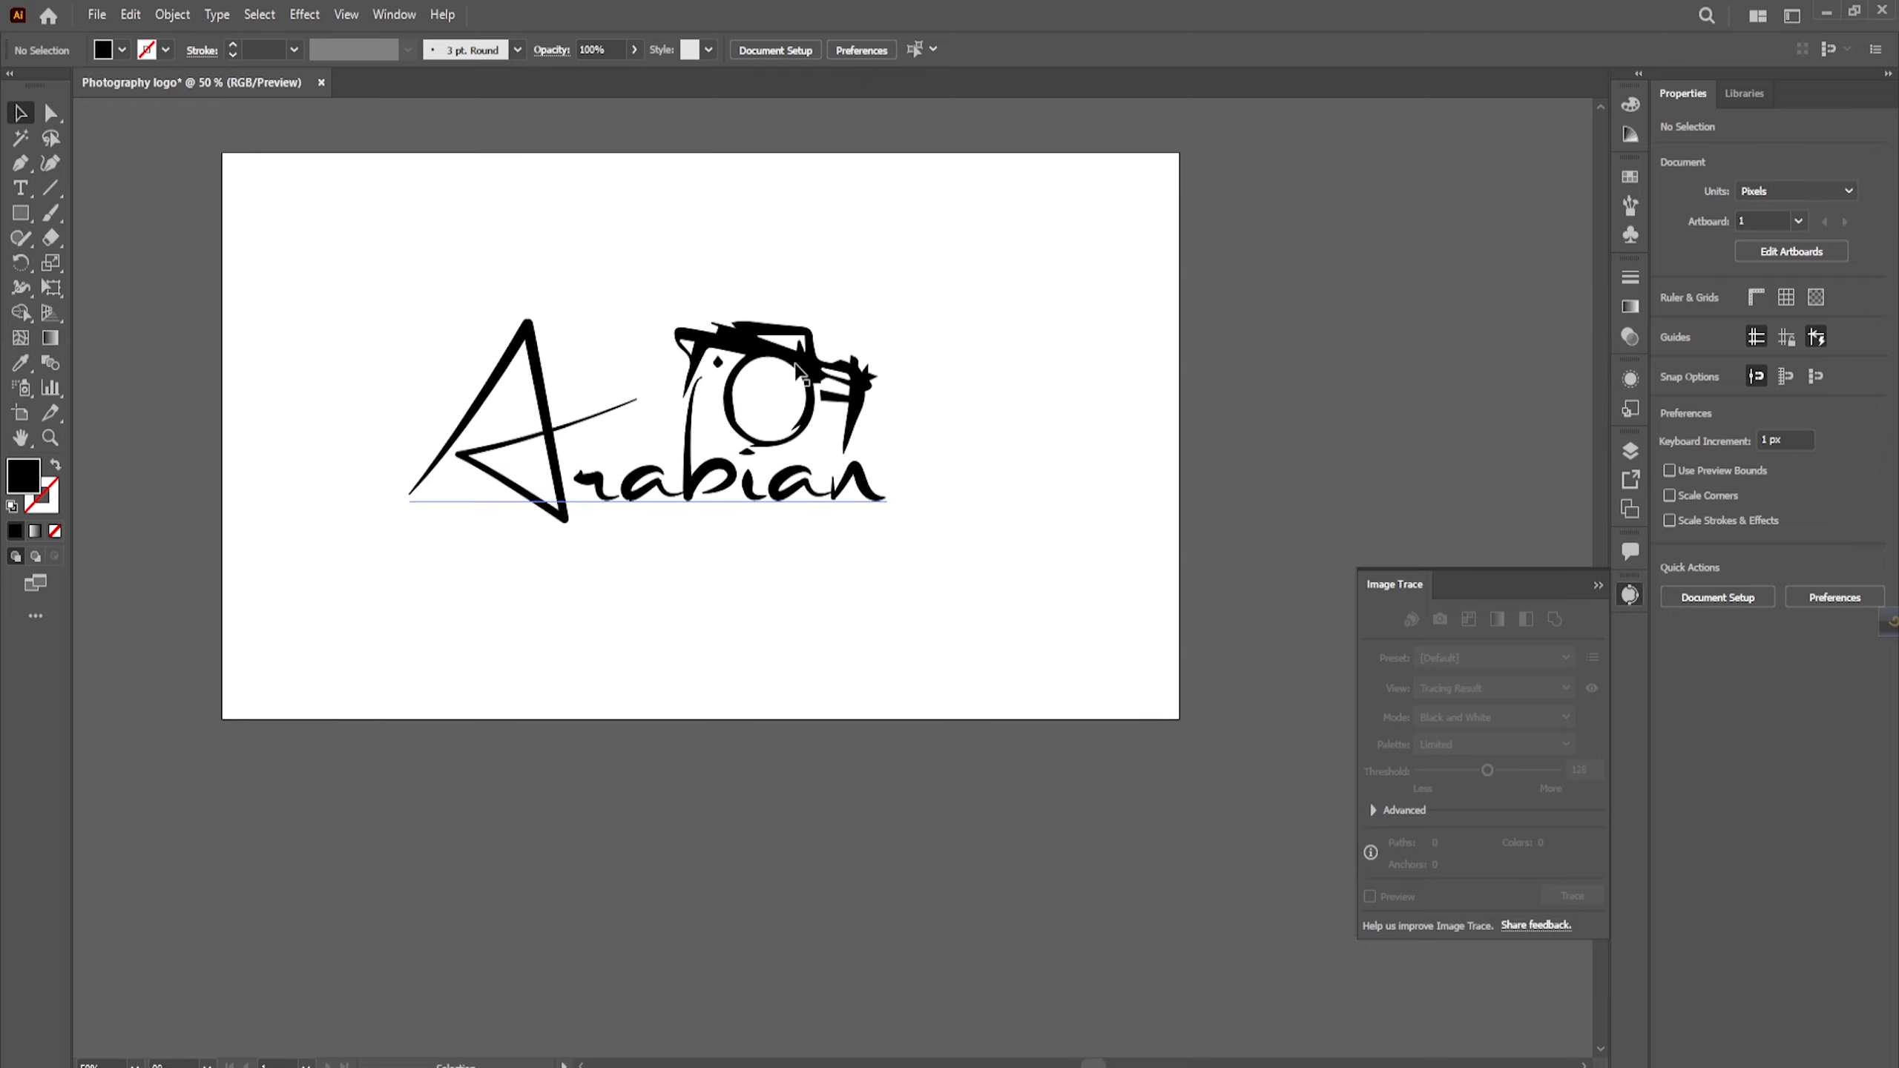
drag(797, 367, 888, 374)
scroll(736, 400, down, 2)
click(789, 490)
scroll(787, 486, up, 2)
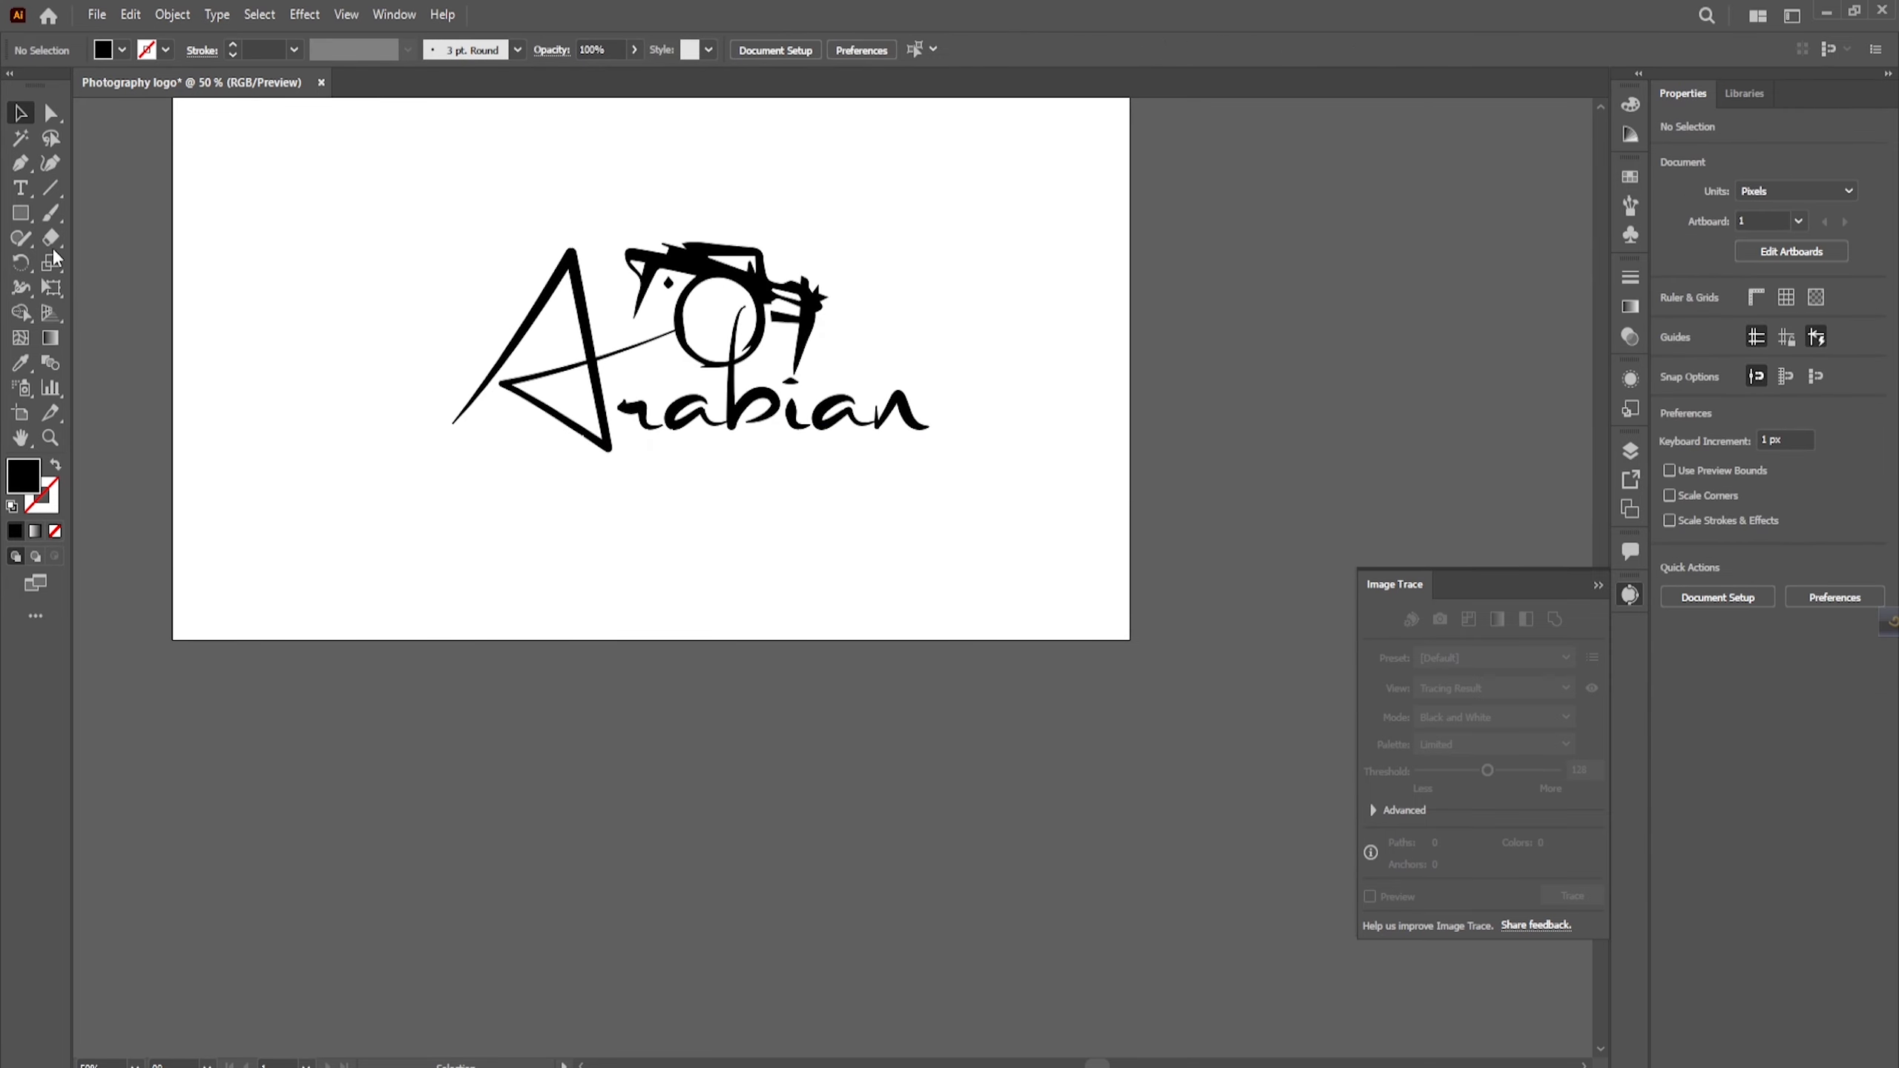
Step: Add a separate text line below "Arabian" containing the copied "photo booth"
click(20, 188)
scroll(437, 487, up, 1)
click(447, 553)
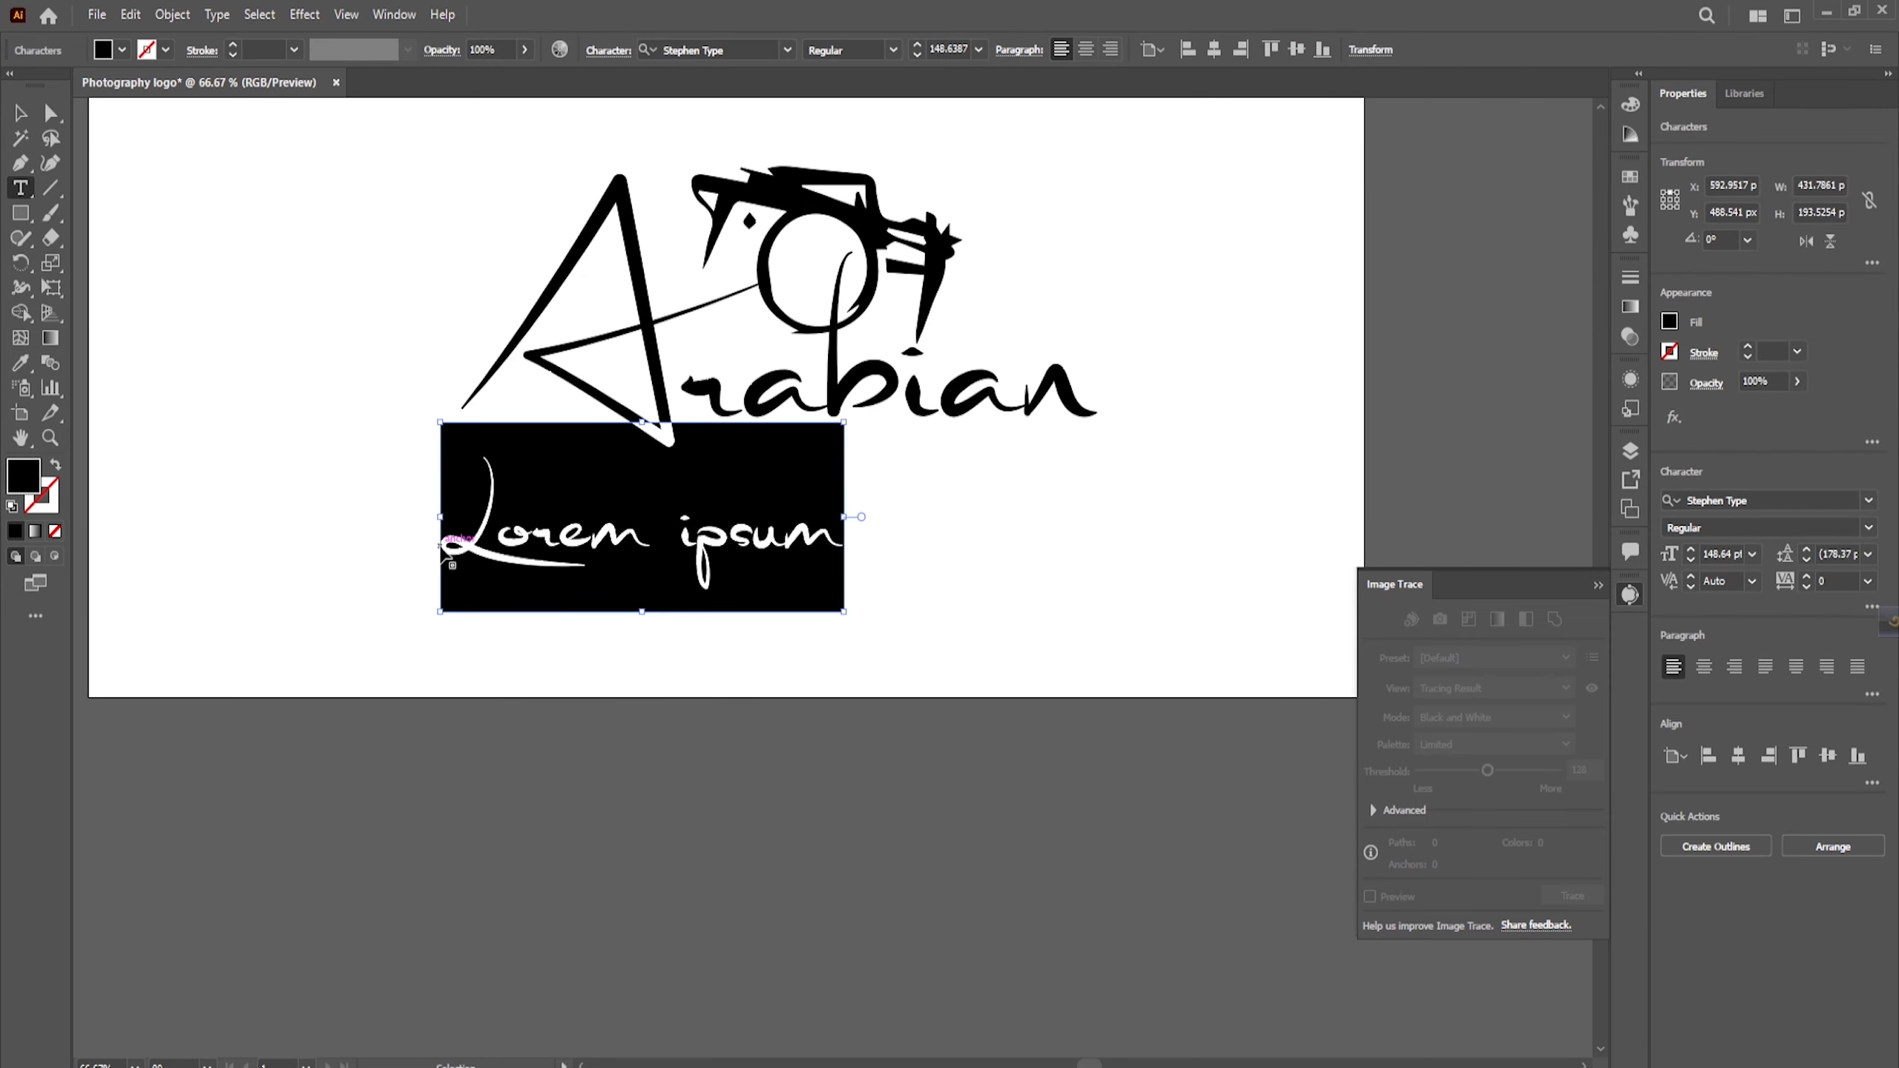
key(ctrl+v)
click(20, 112)
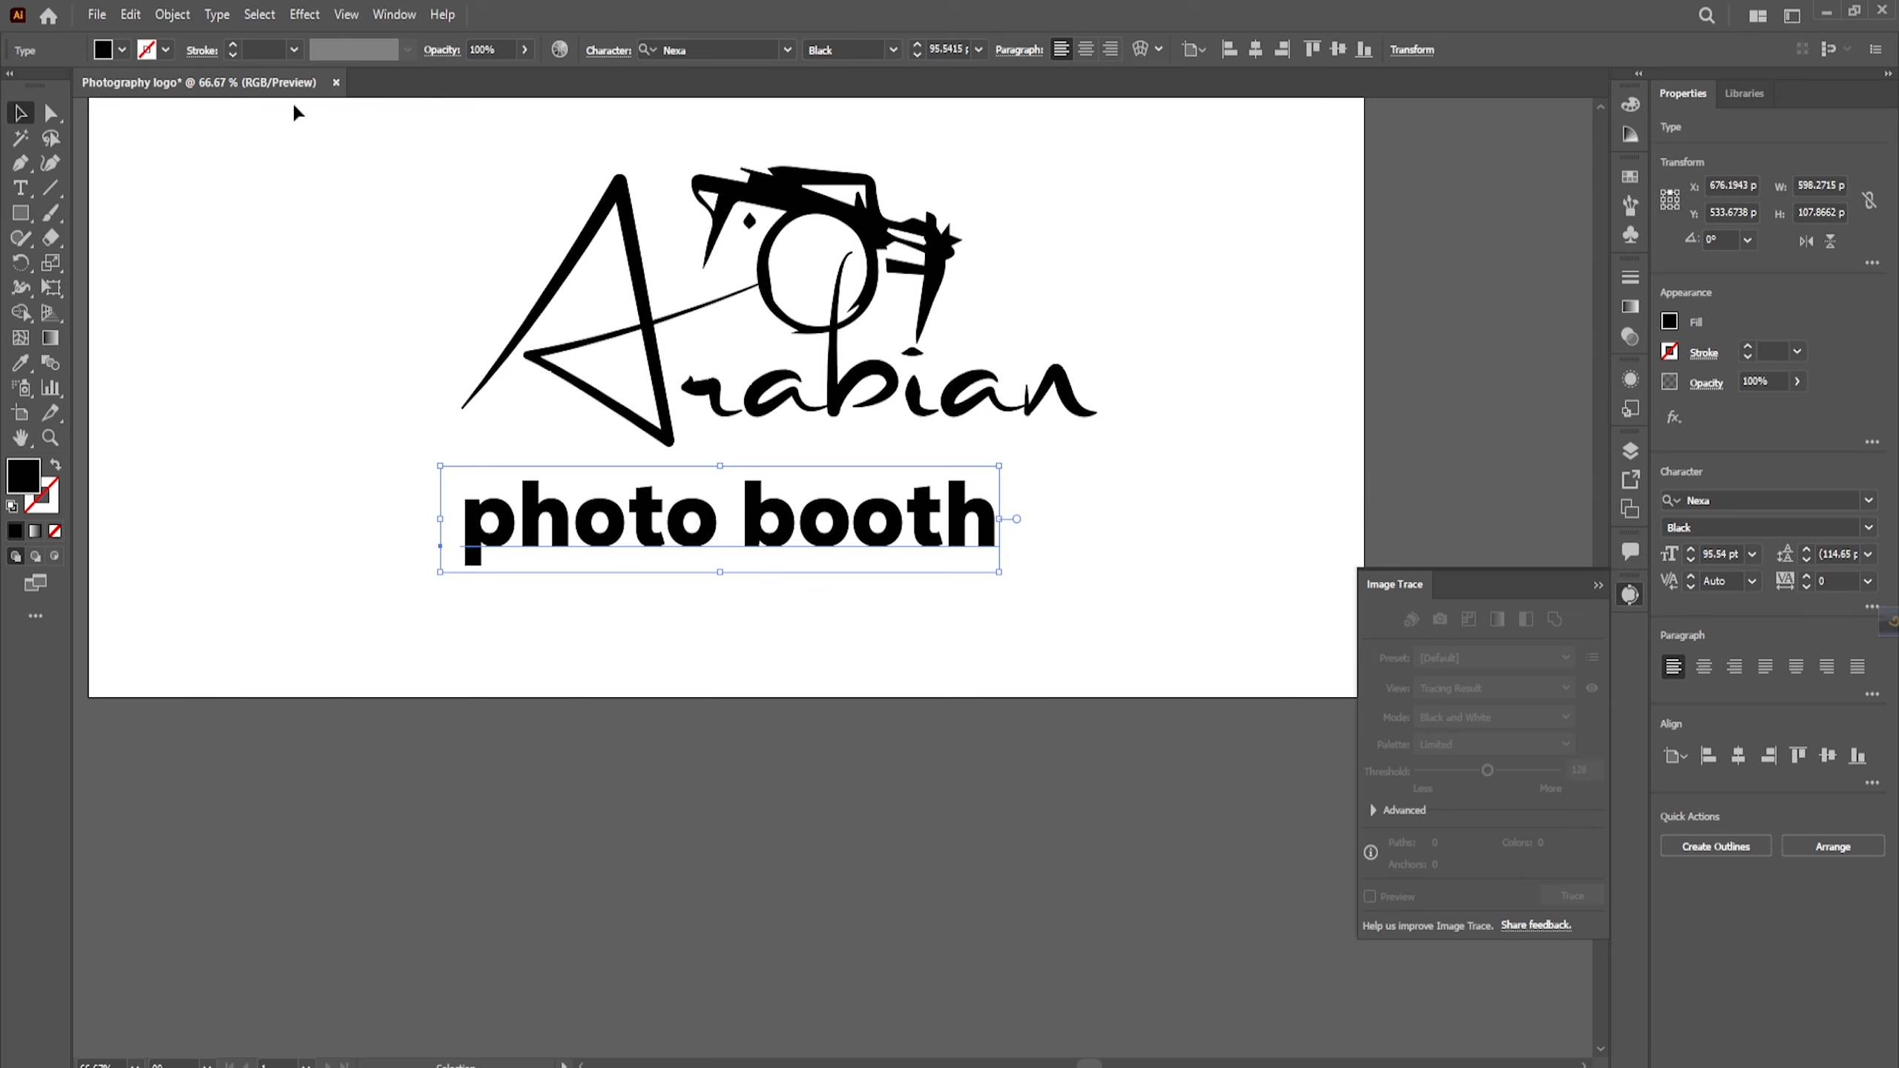
Step: Convert "photo booth" to uppercase and scale it down to about 29 pt
click(215, 14)
mouse_move(314, 336)
click(572, 343)
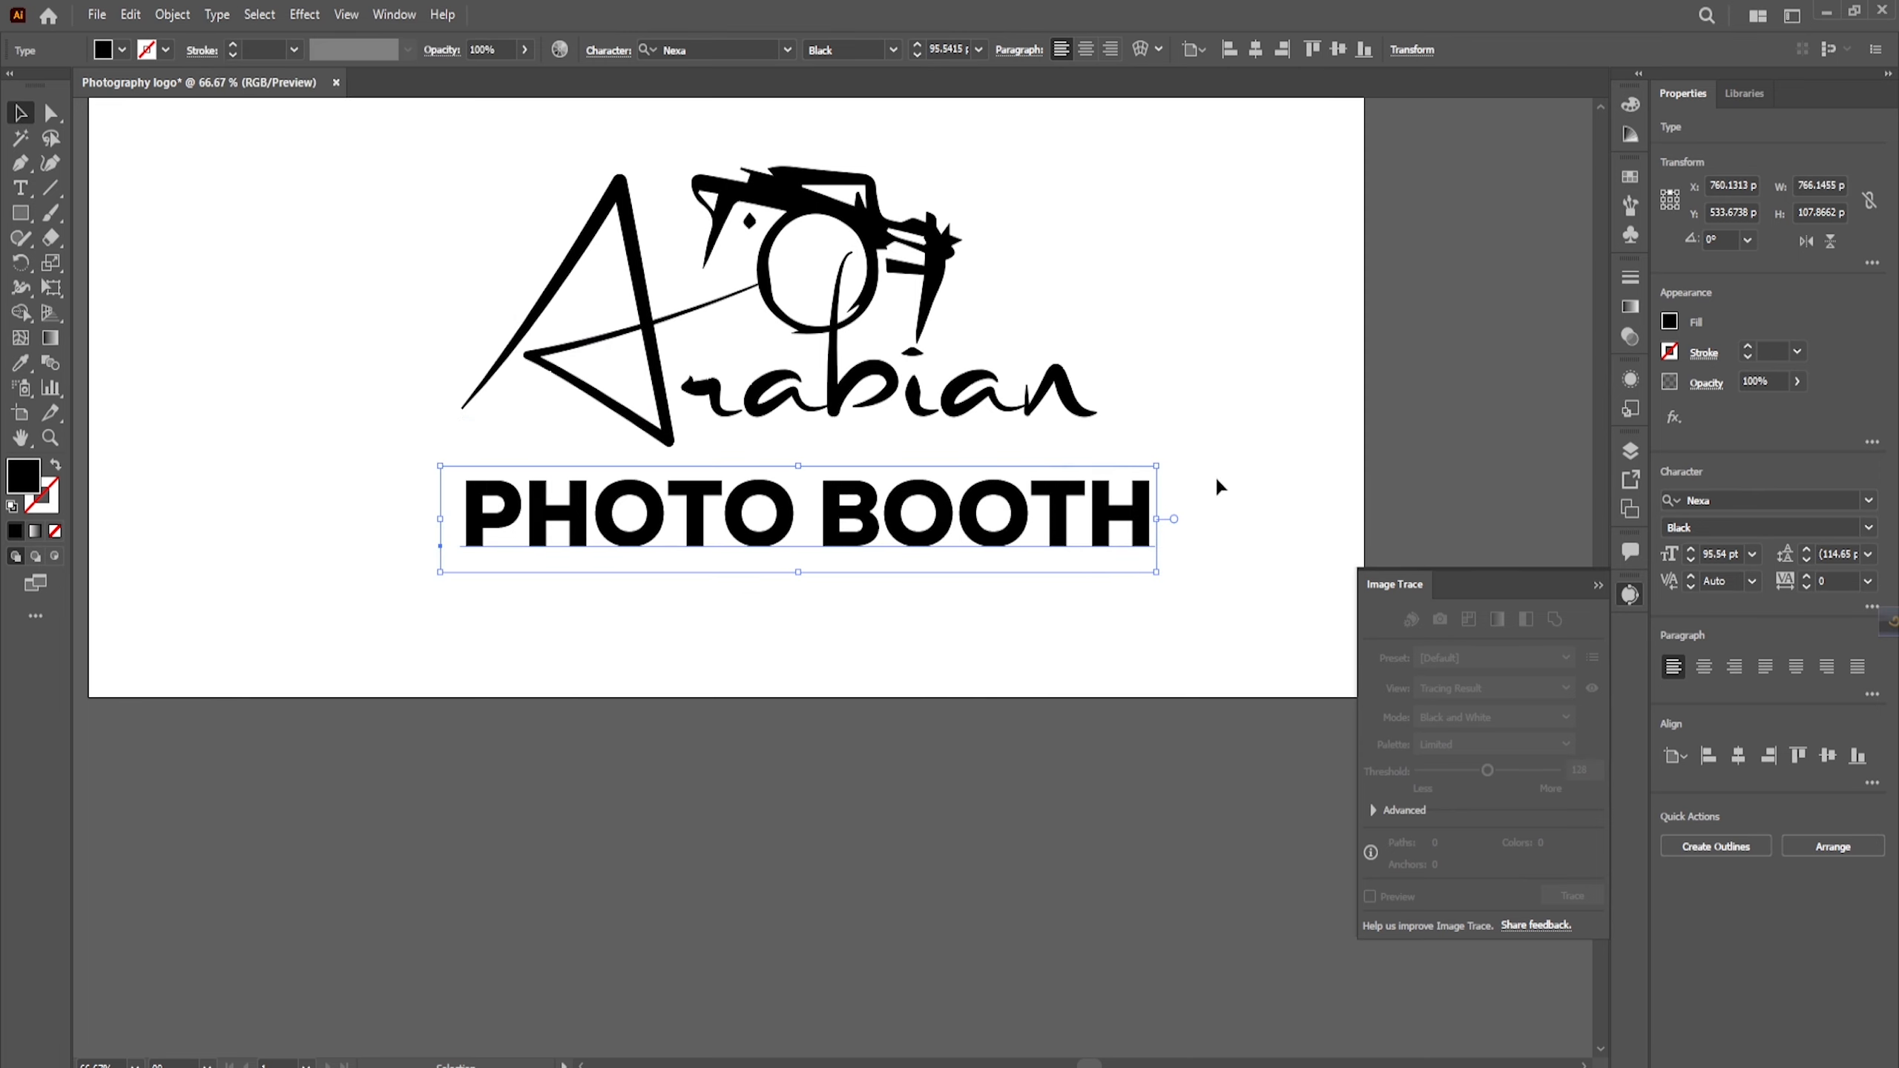
drag(1161, 471, 656, 540)
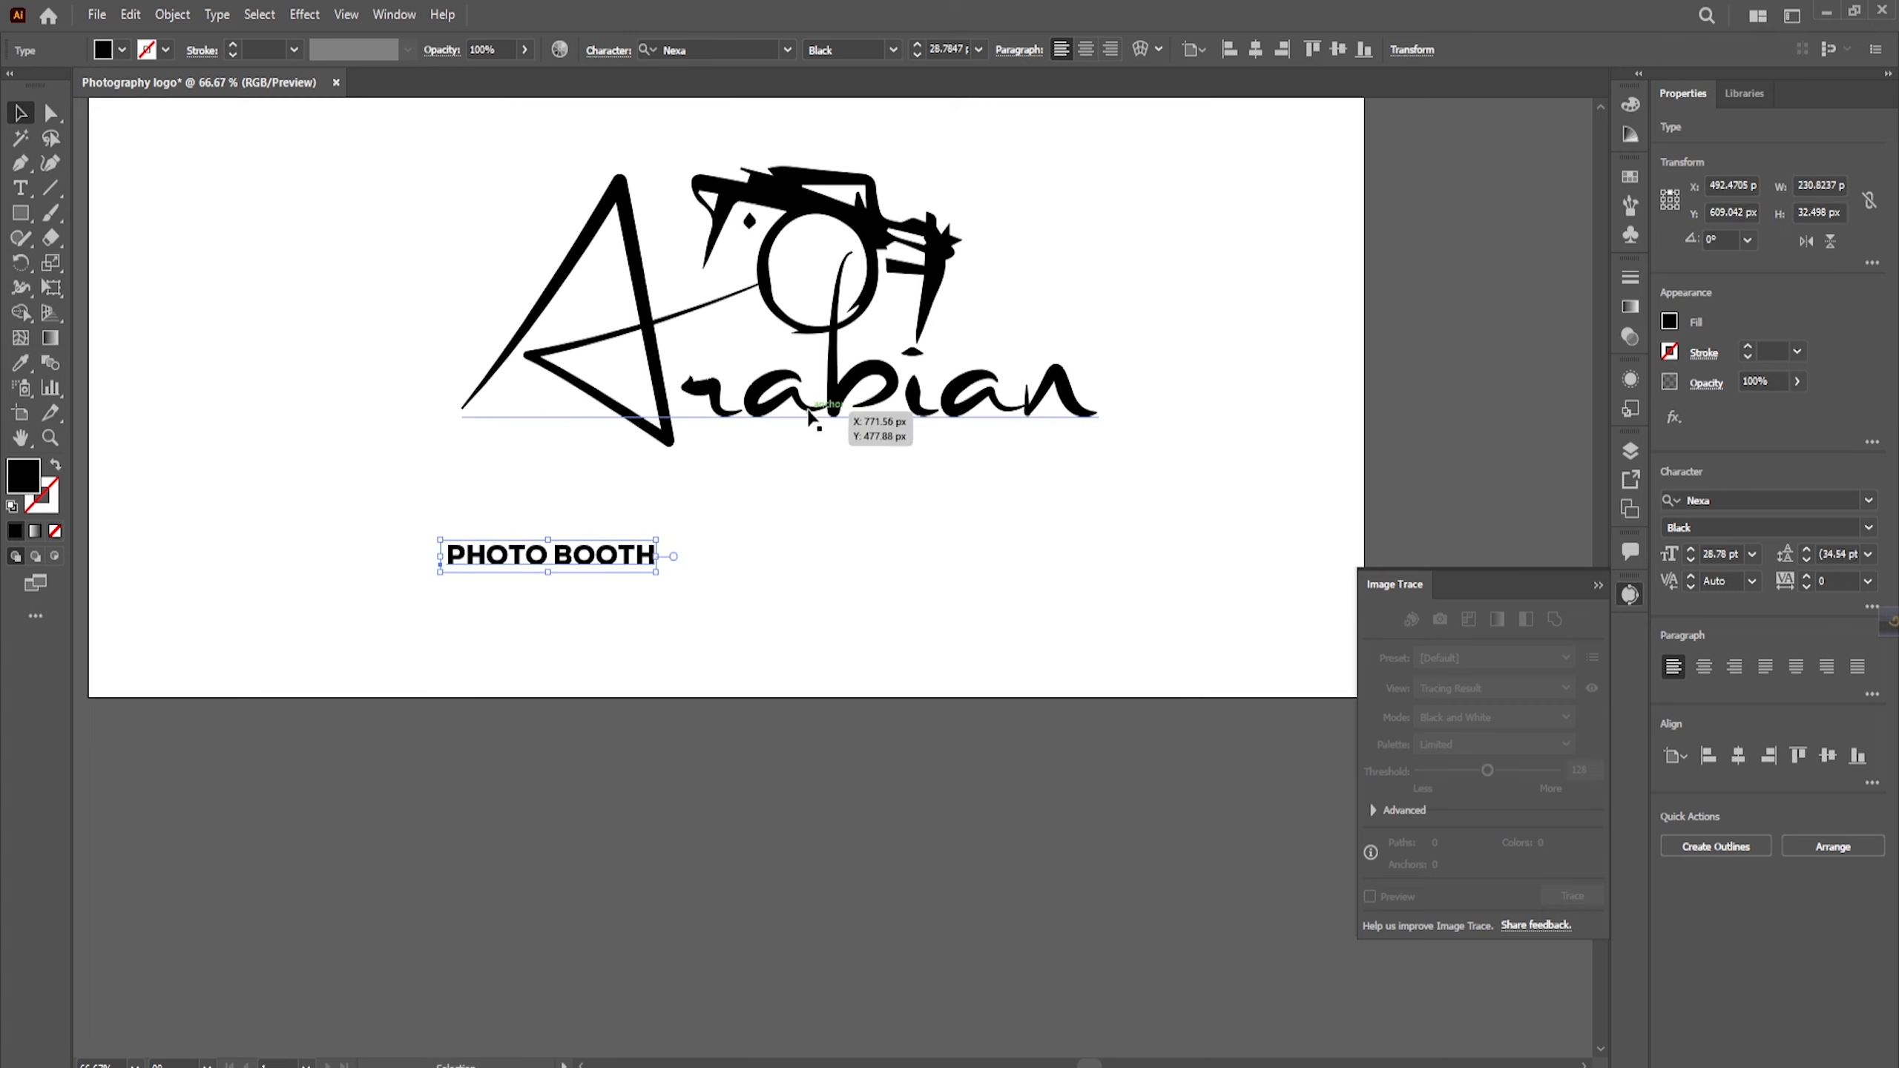
Step: Set the tracking of "PHOTO BOOTH" to 400 and place the line directly beneath the "rabian" letters
click(1825, 577)
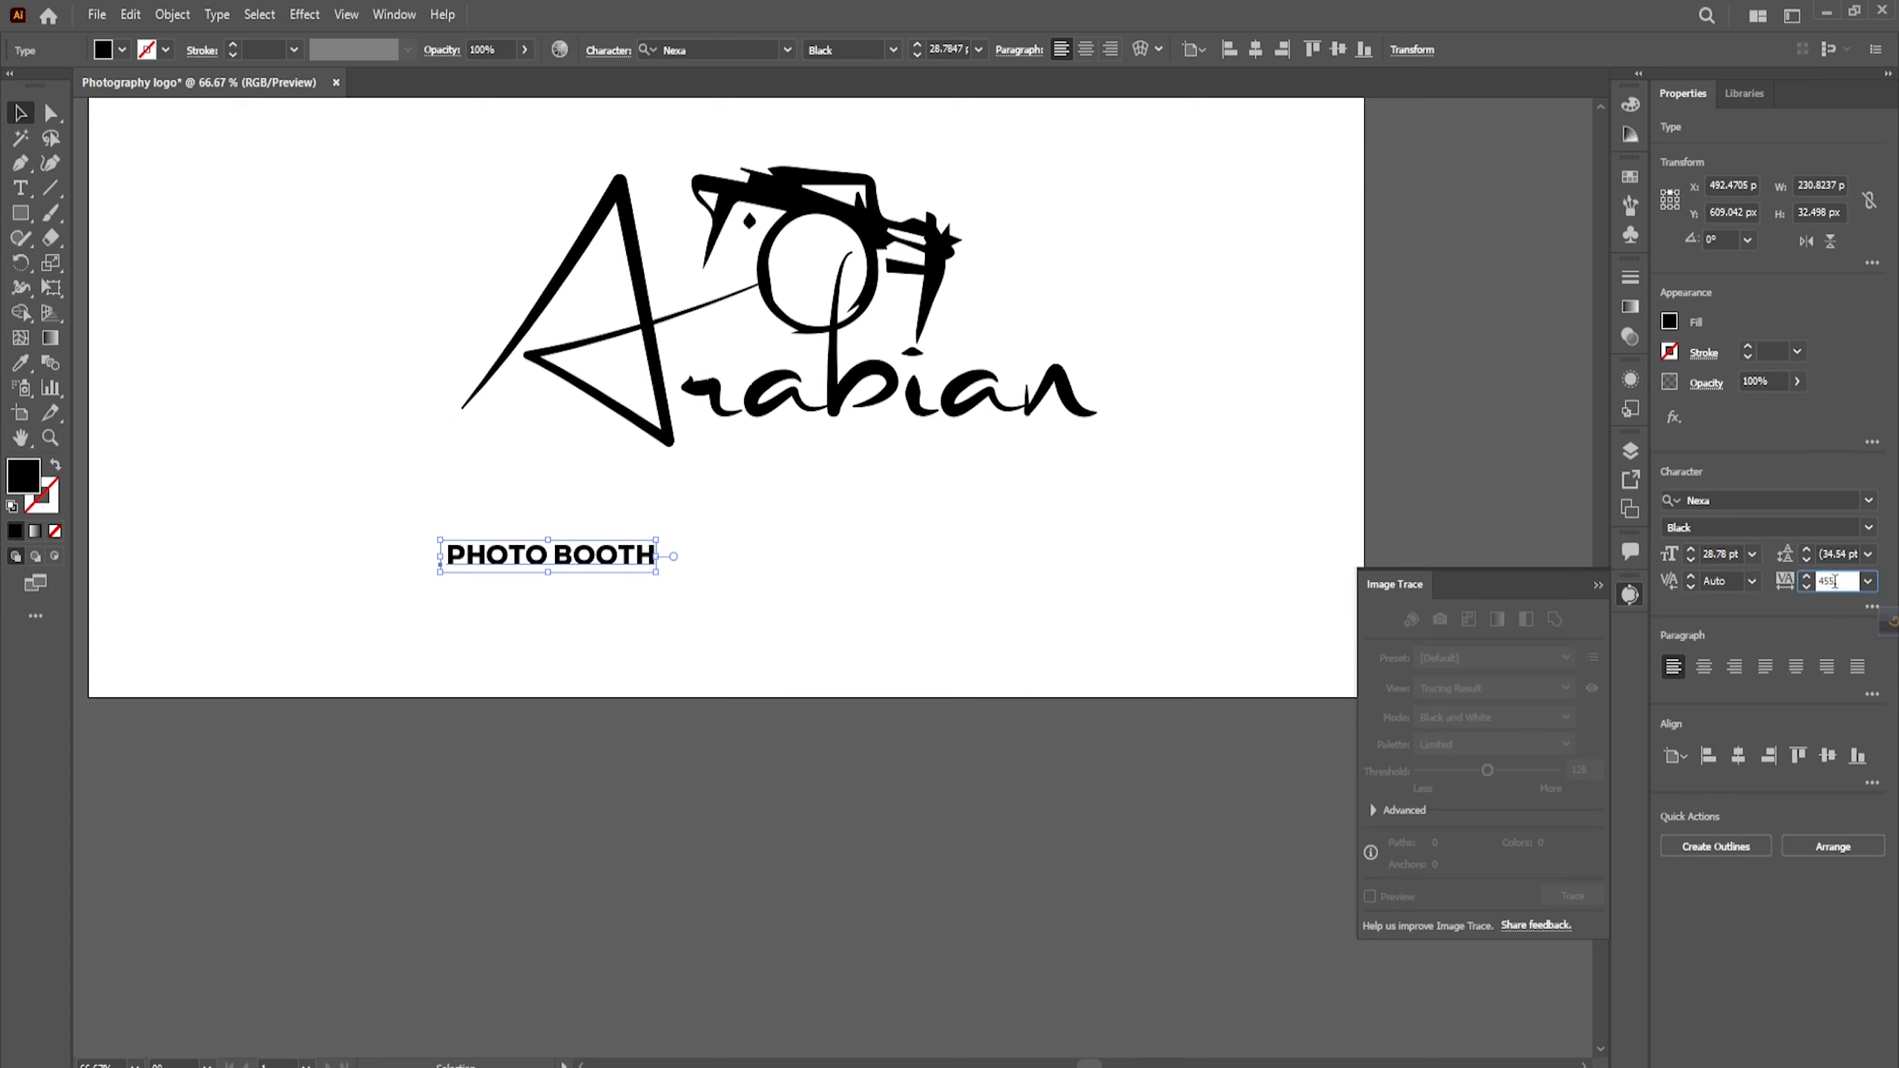
drag(1835, 581, 1792, 581)
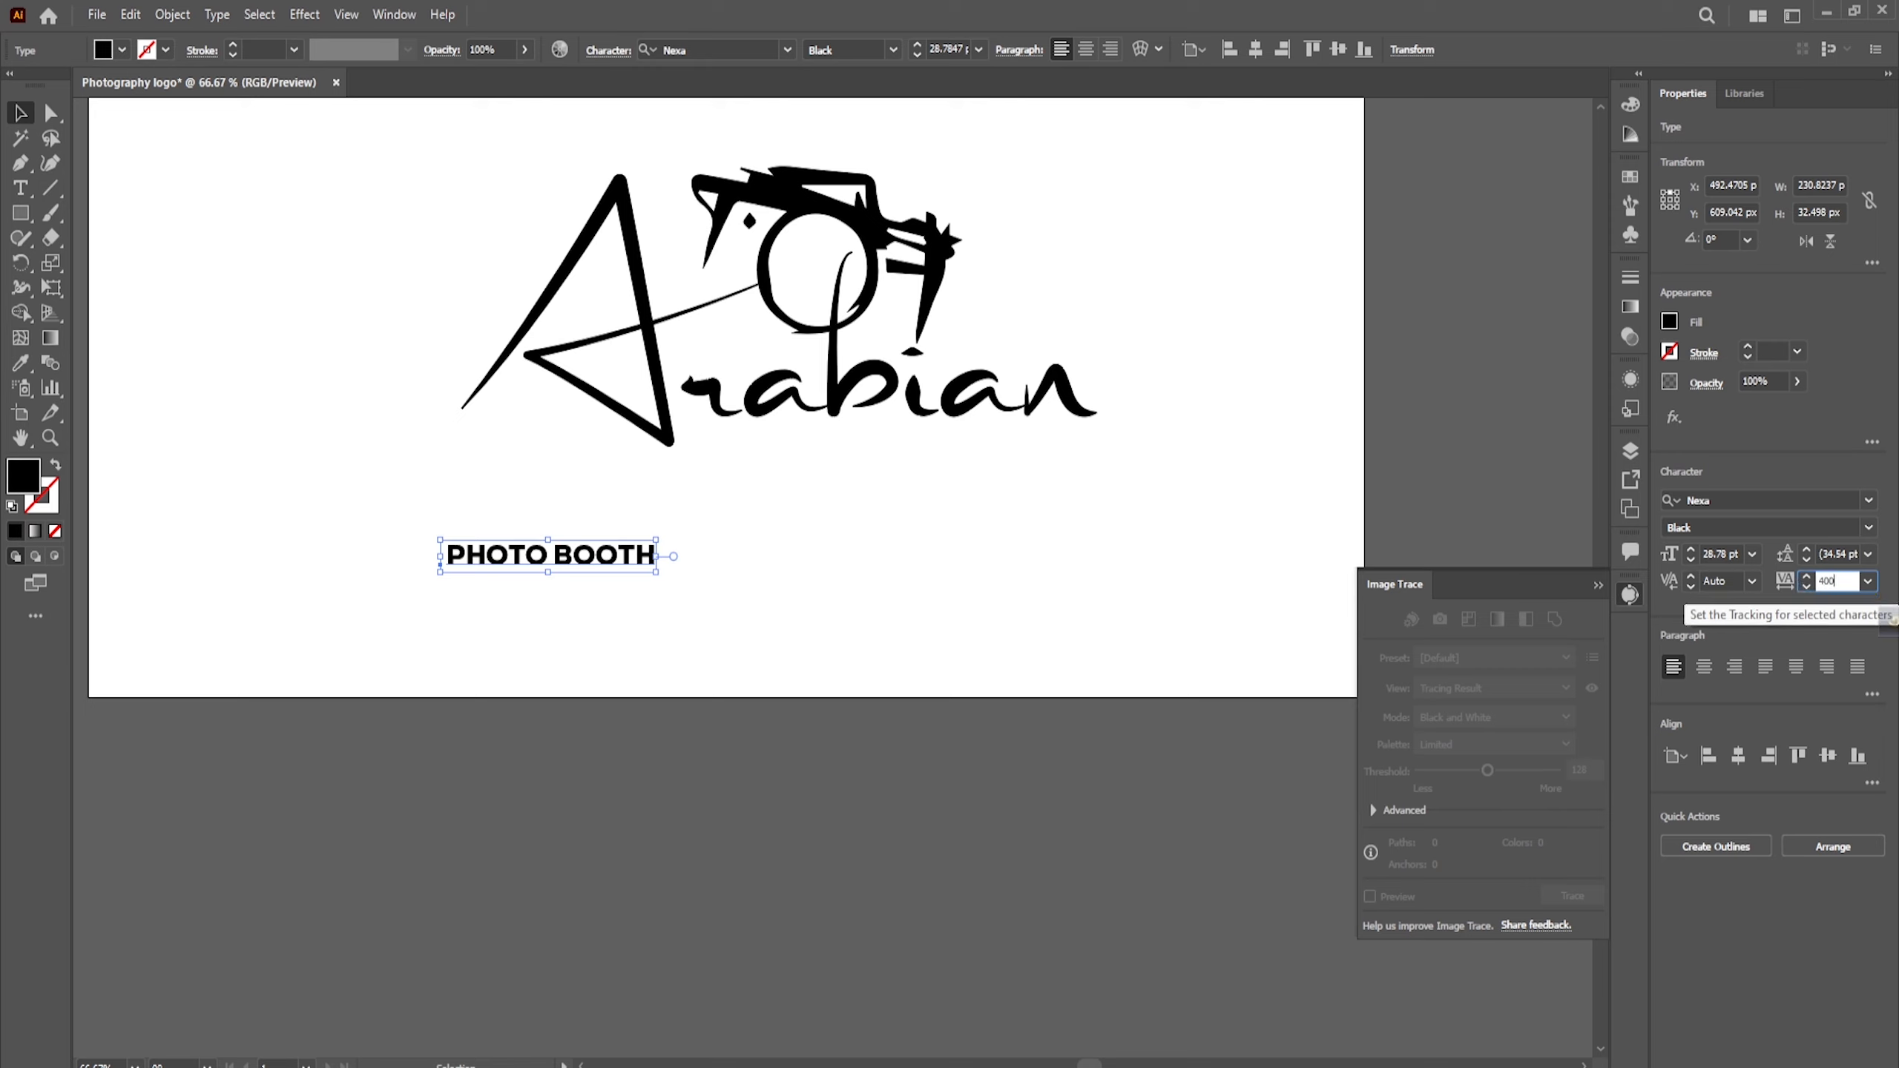
key(Return)
drag(644, 570, 911, 439)
Step: Set the "PHOTO BOOTH" tracking to 566 and enlarge the line slightly so its end matches the end of "Arabian"
click(1848, 583)
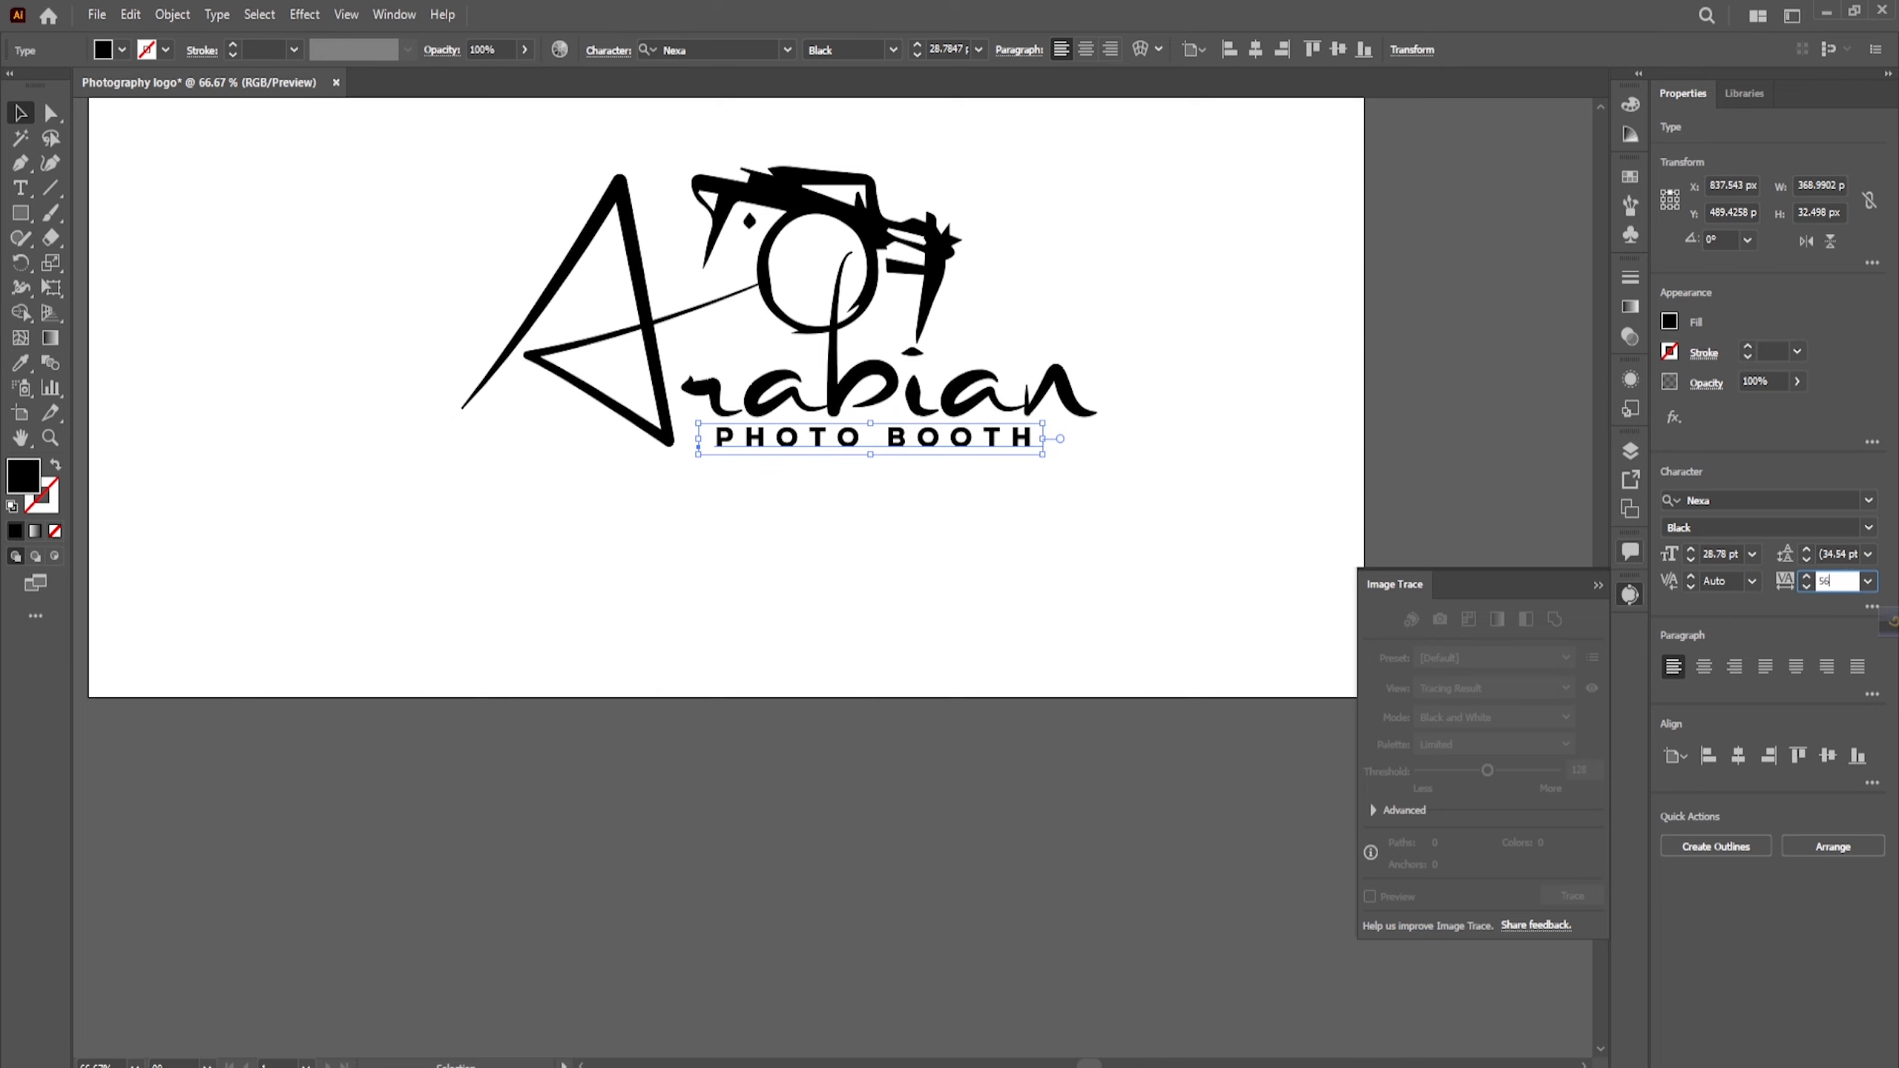
key(Return)
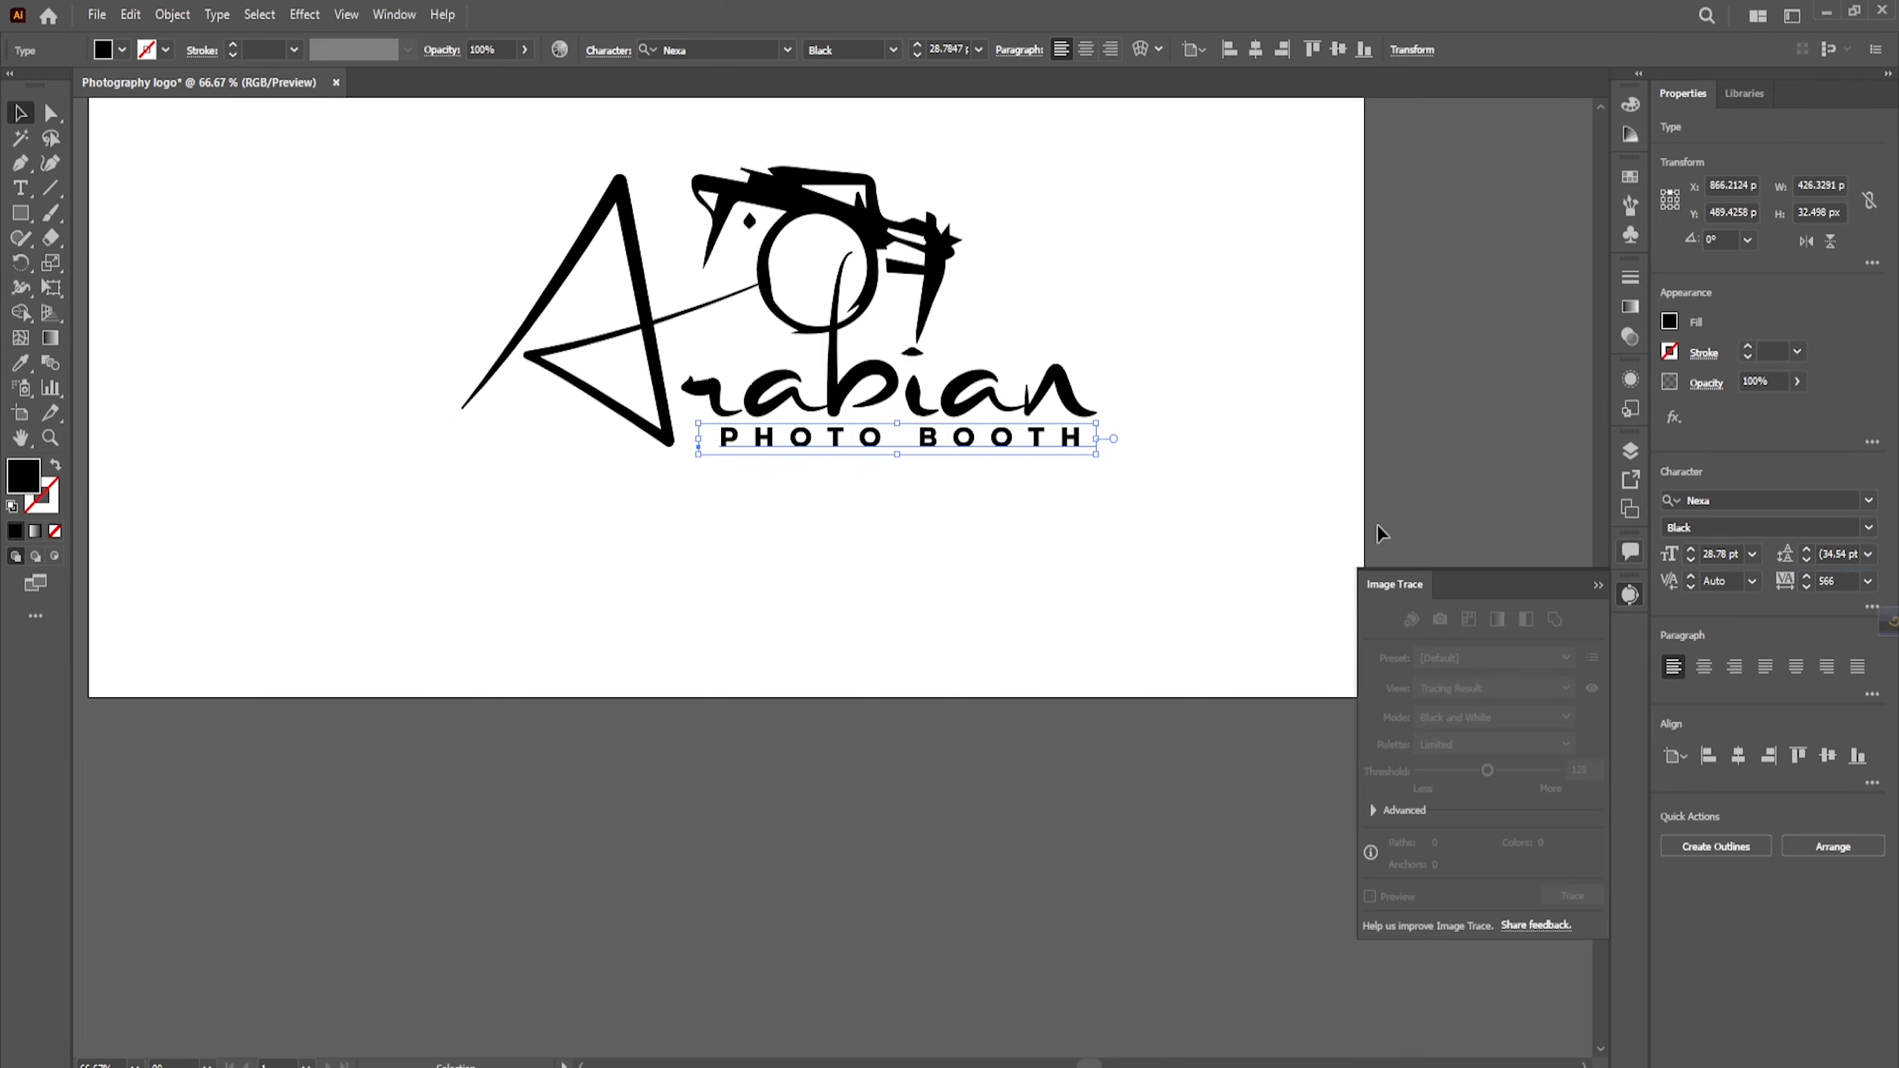
scroll(1117, 422, up, 3)
drag(1055, 429, 1099, 411)
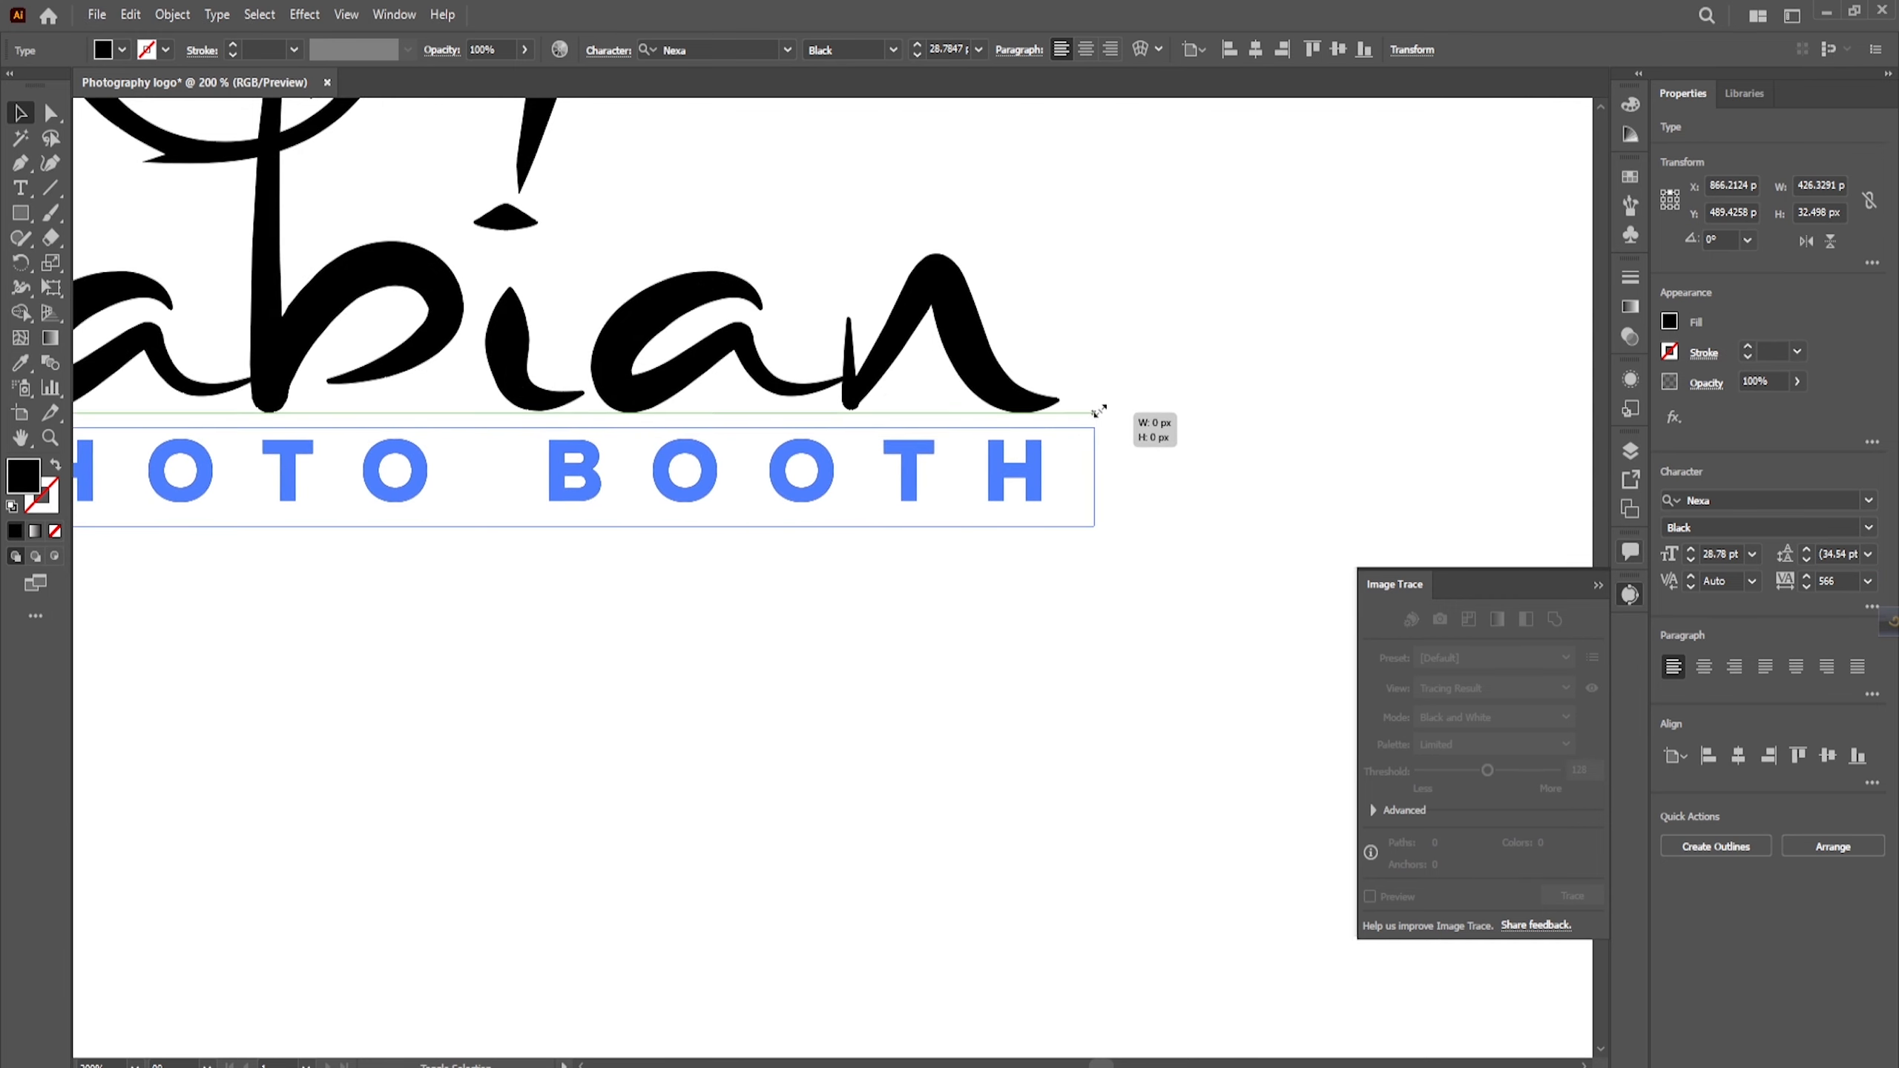
click(1231, 440)
scroll(911, 688, down, 3)
scroll(793, 568, down, 1)
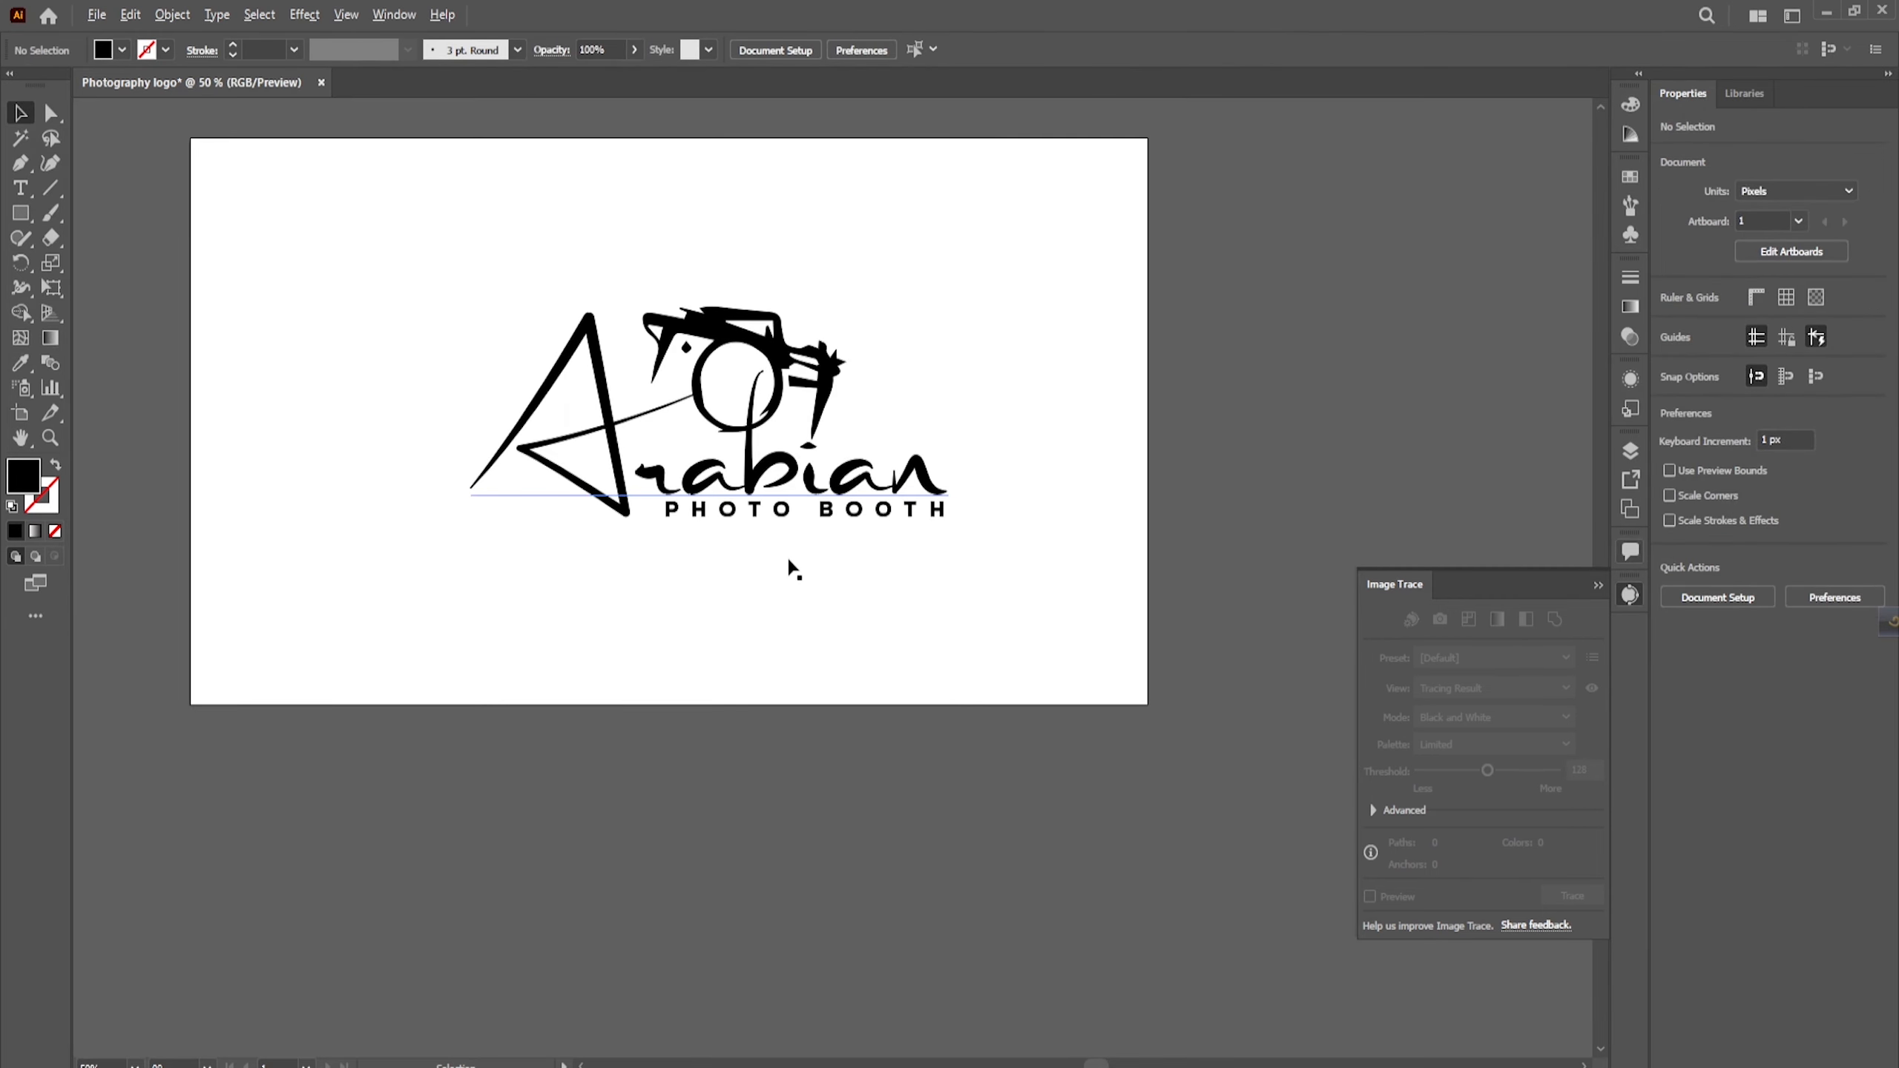
Step: Select the lettering and camera together, enlarge the logo to about 851 px wide and position it around the artboard's middle
drag(403, 262, 968, 599)
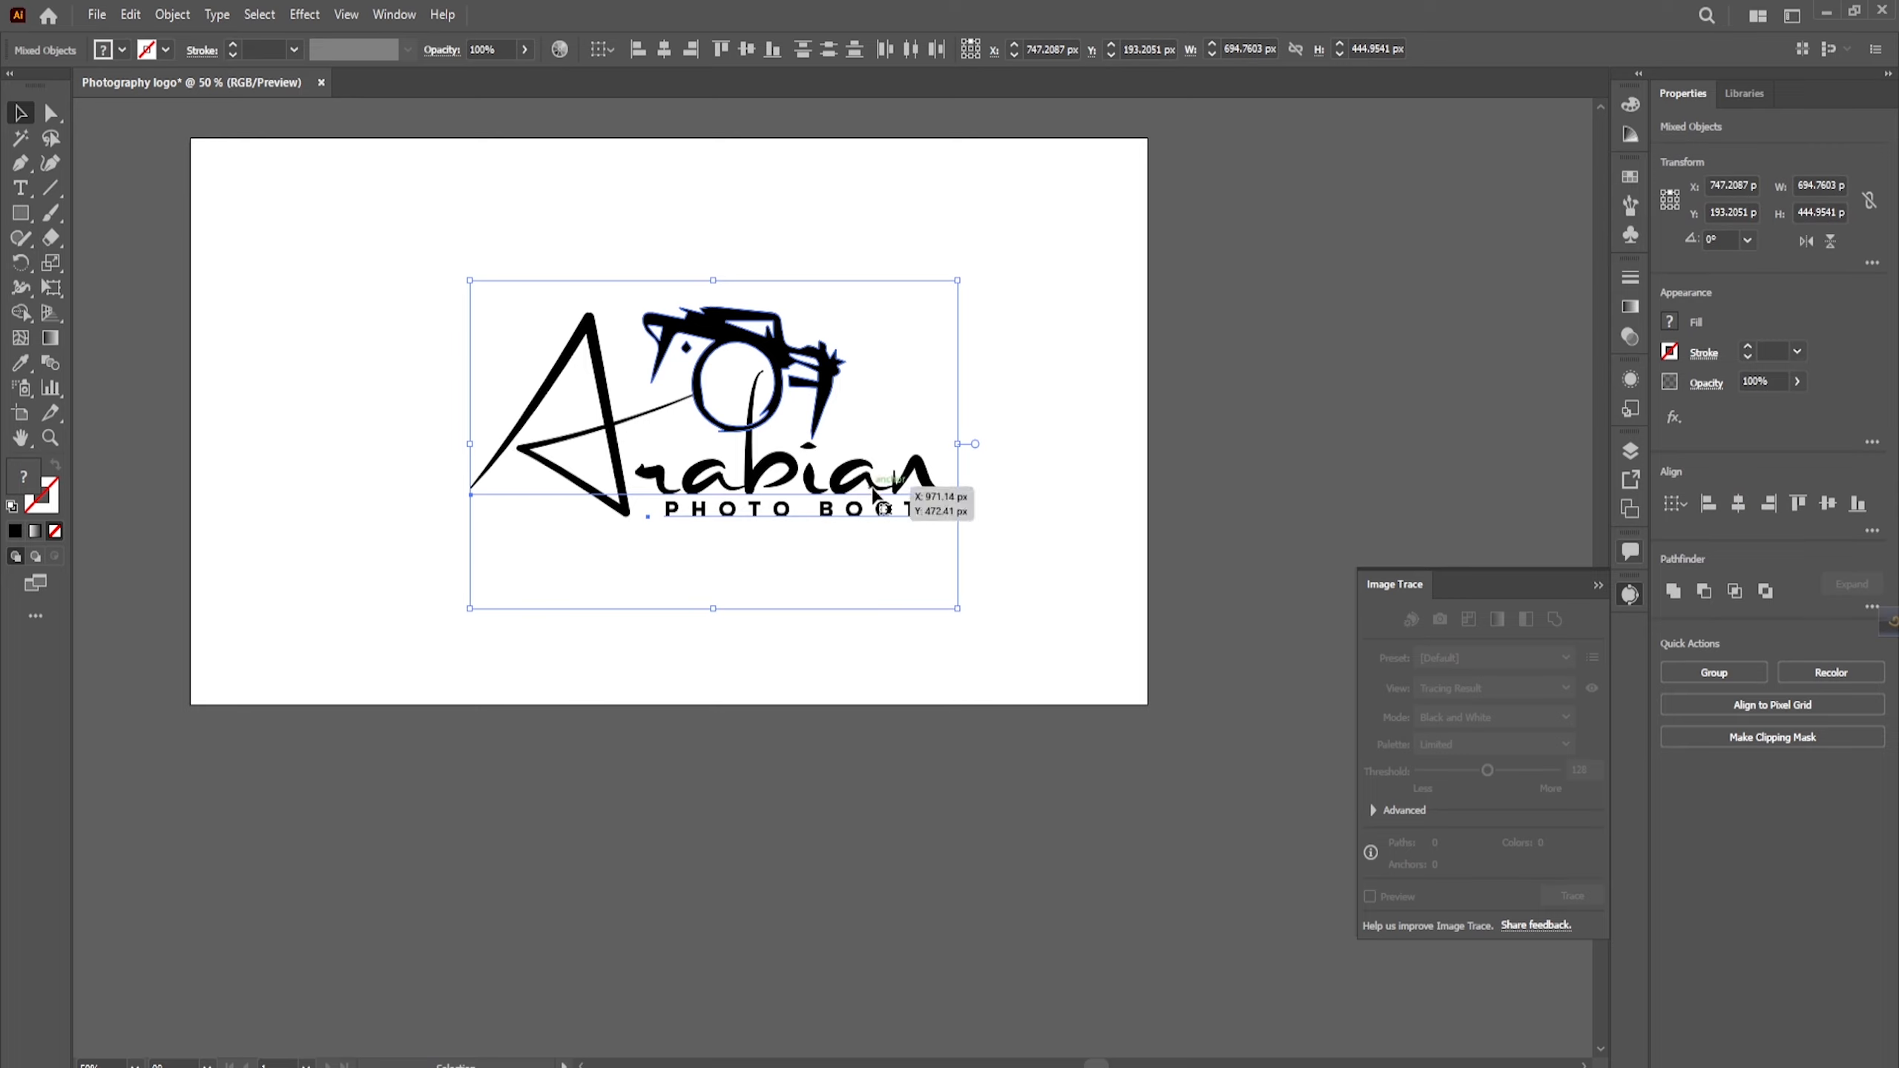
drag(874, 492, 734, 528)
drag(819, 310, 924, 262)
drag(665, 450, 699, 510)
click(687, 681)
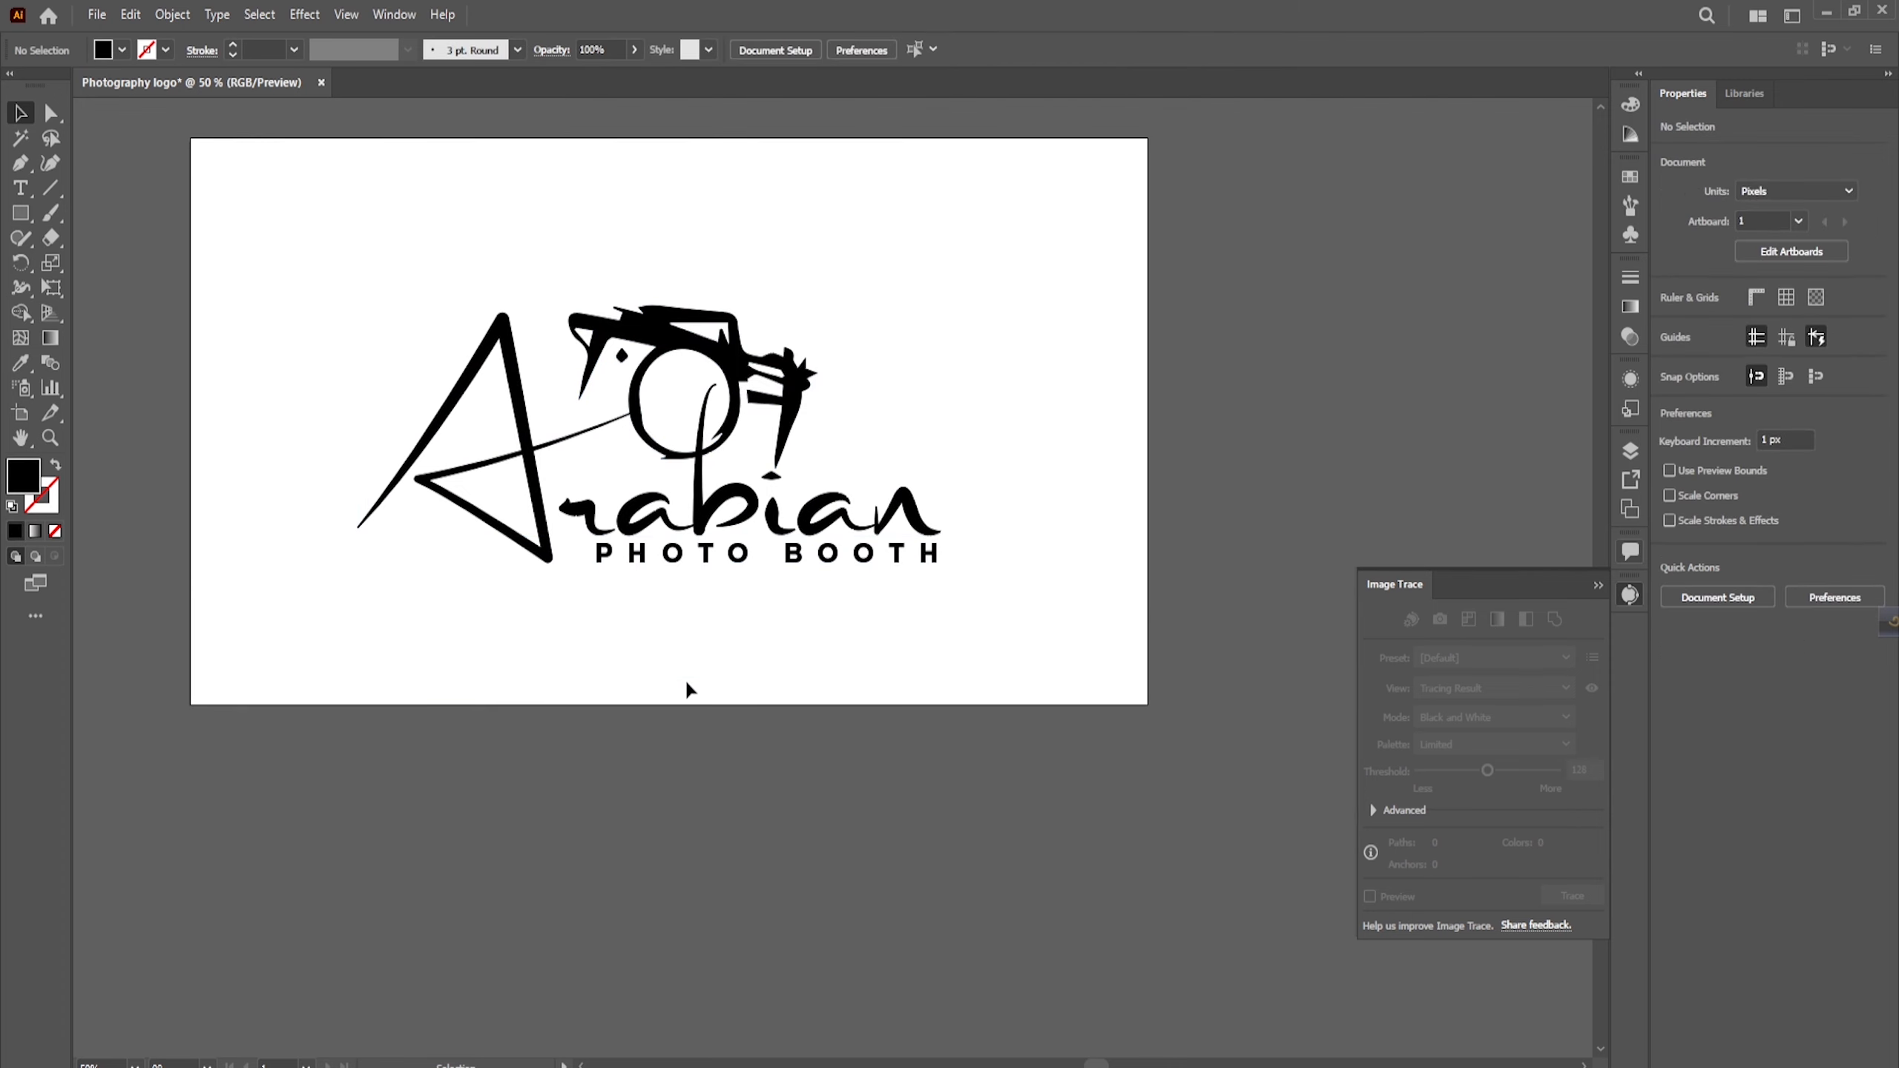
click(590, 525)
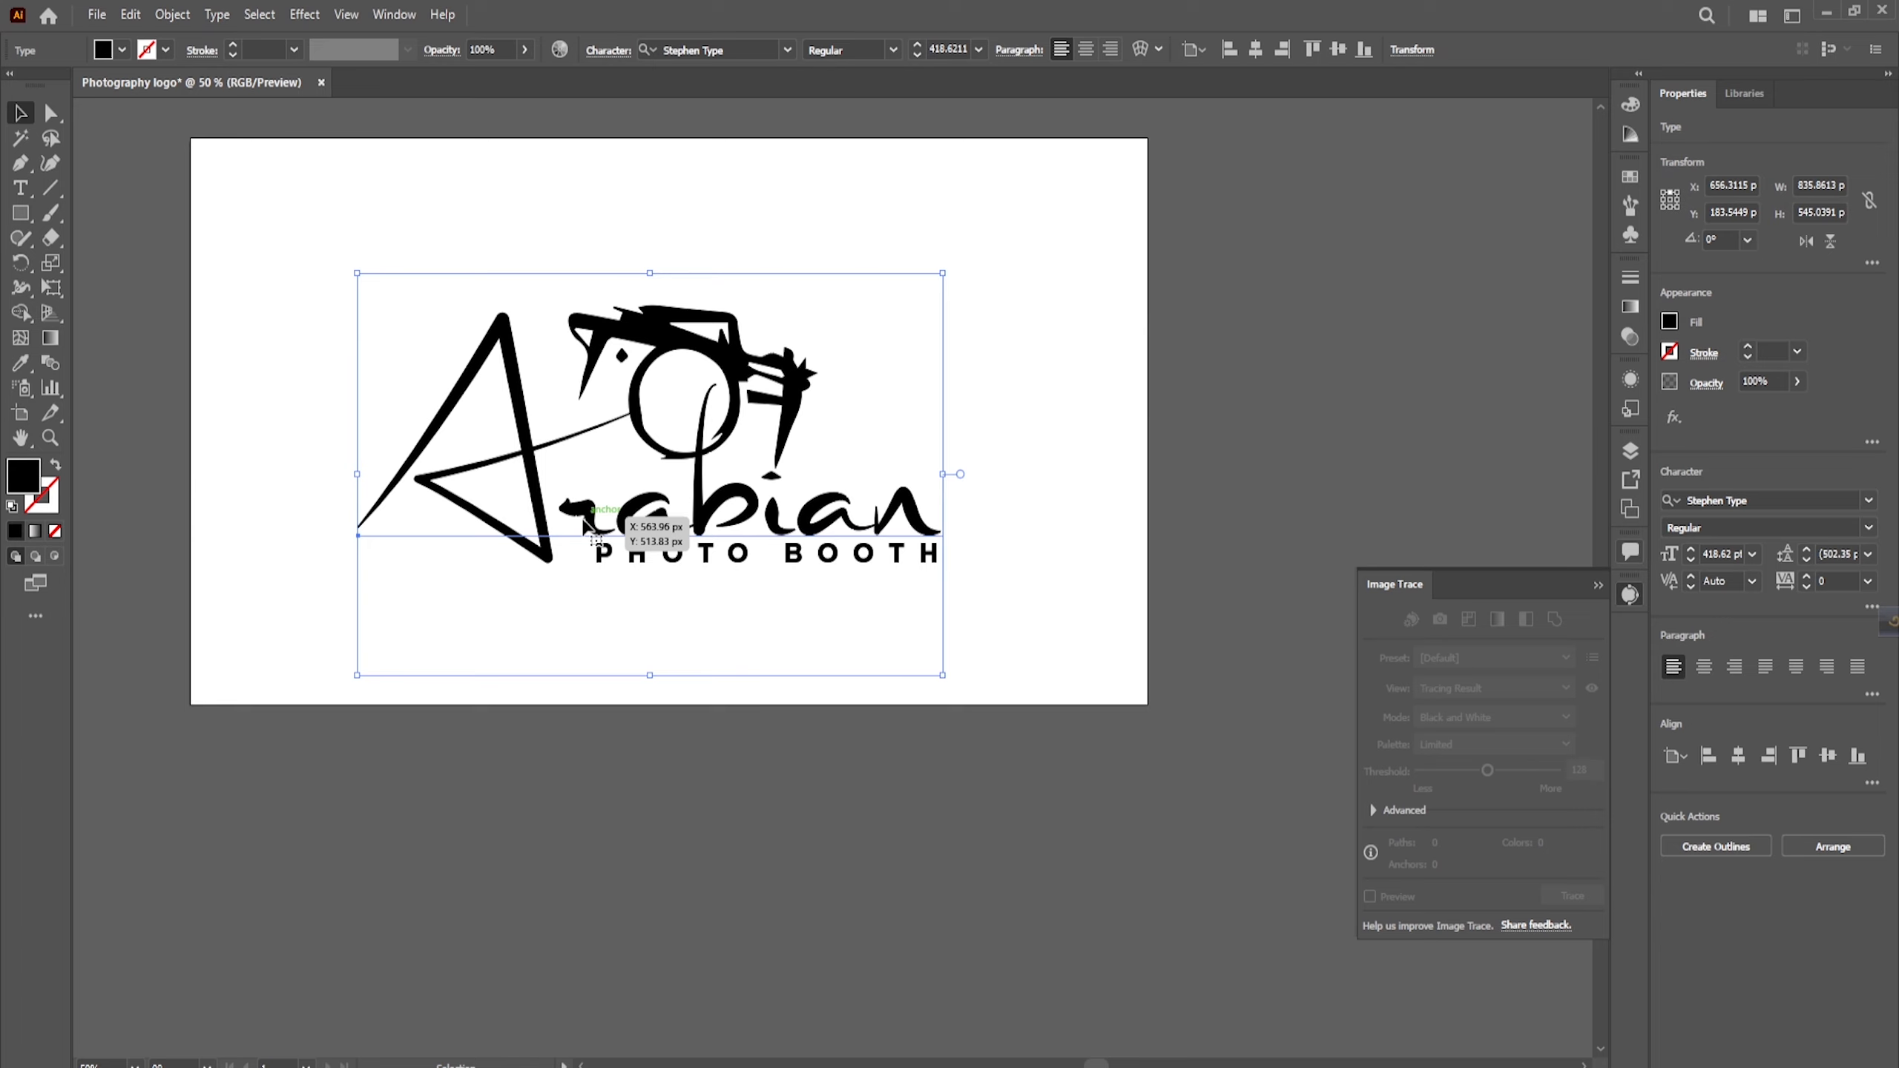
click(683, 561)
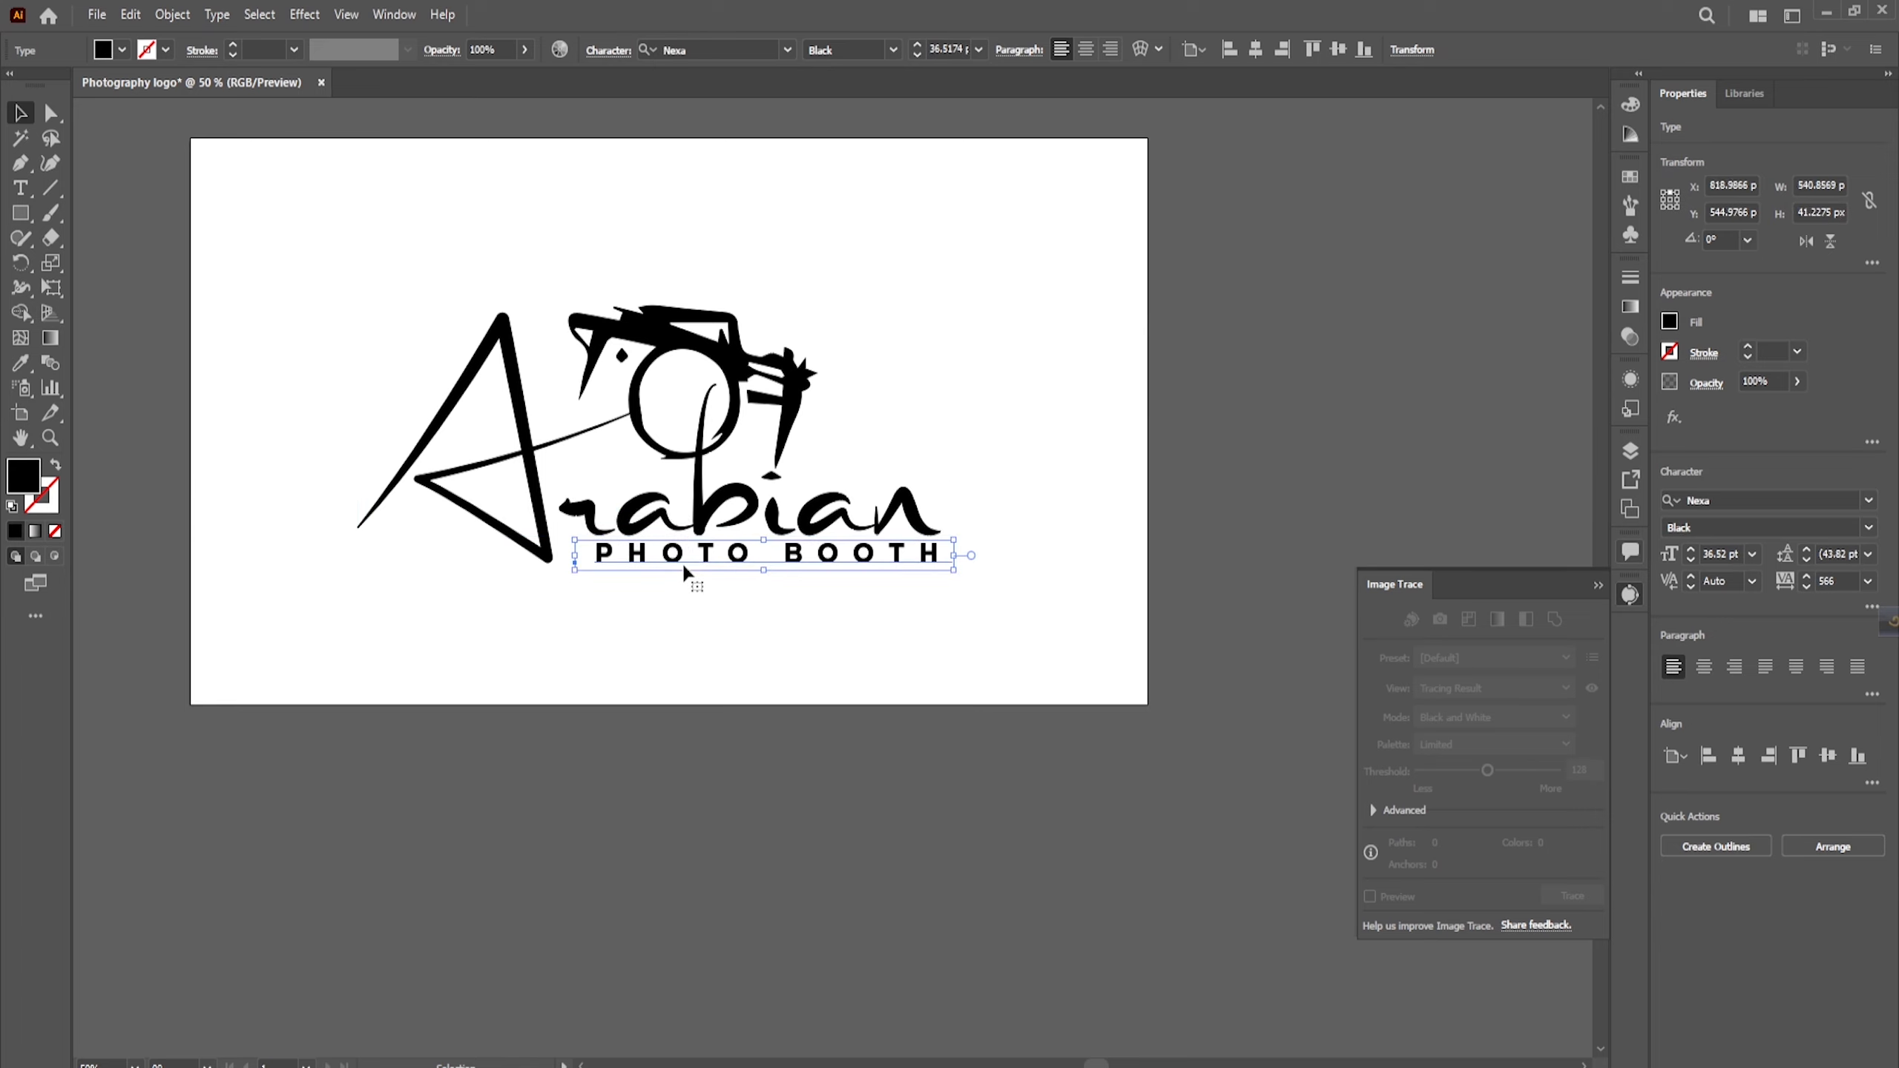
shift+click(561, 490)
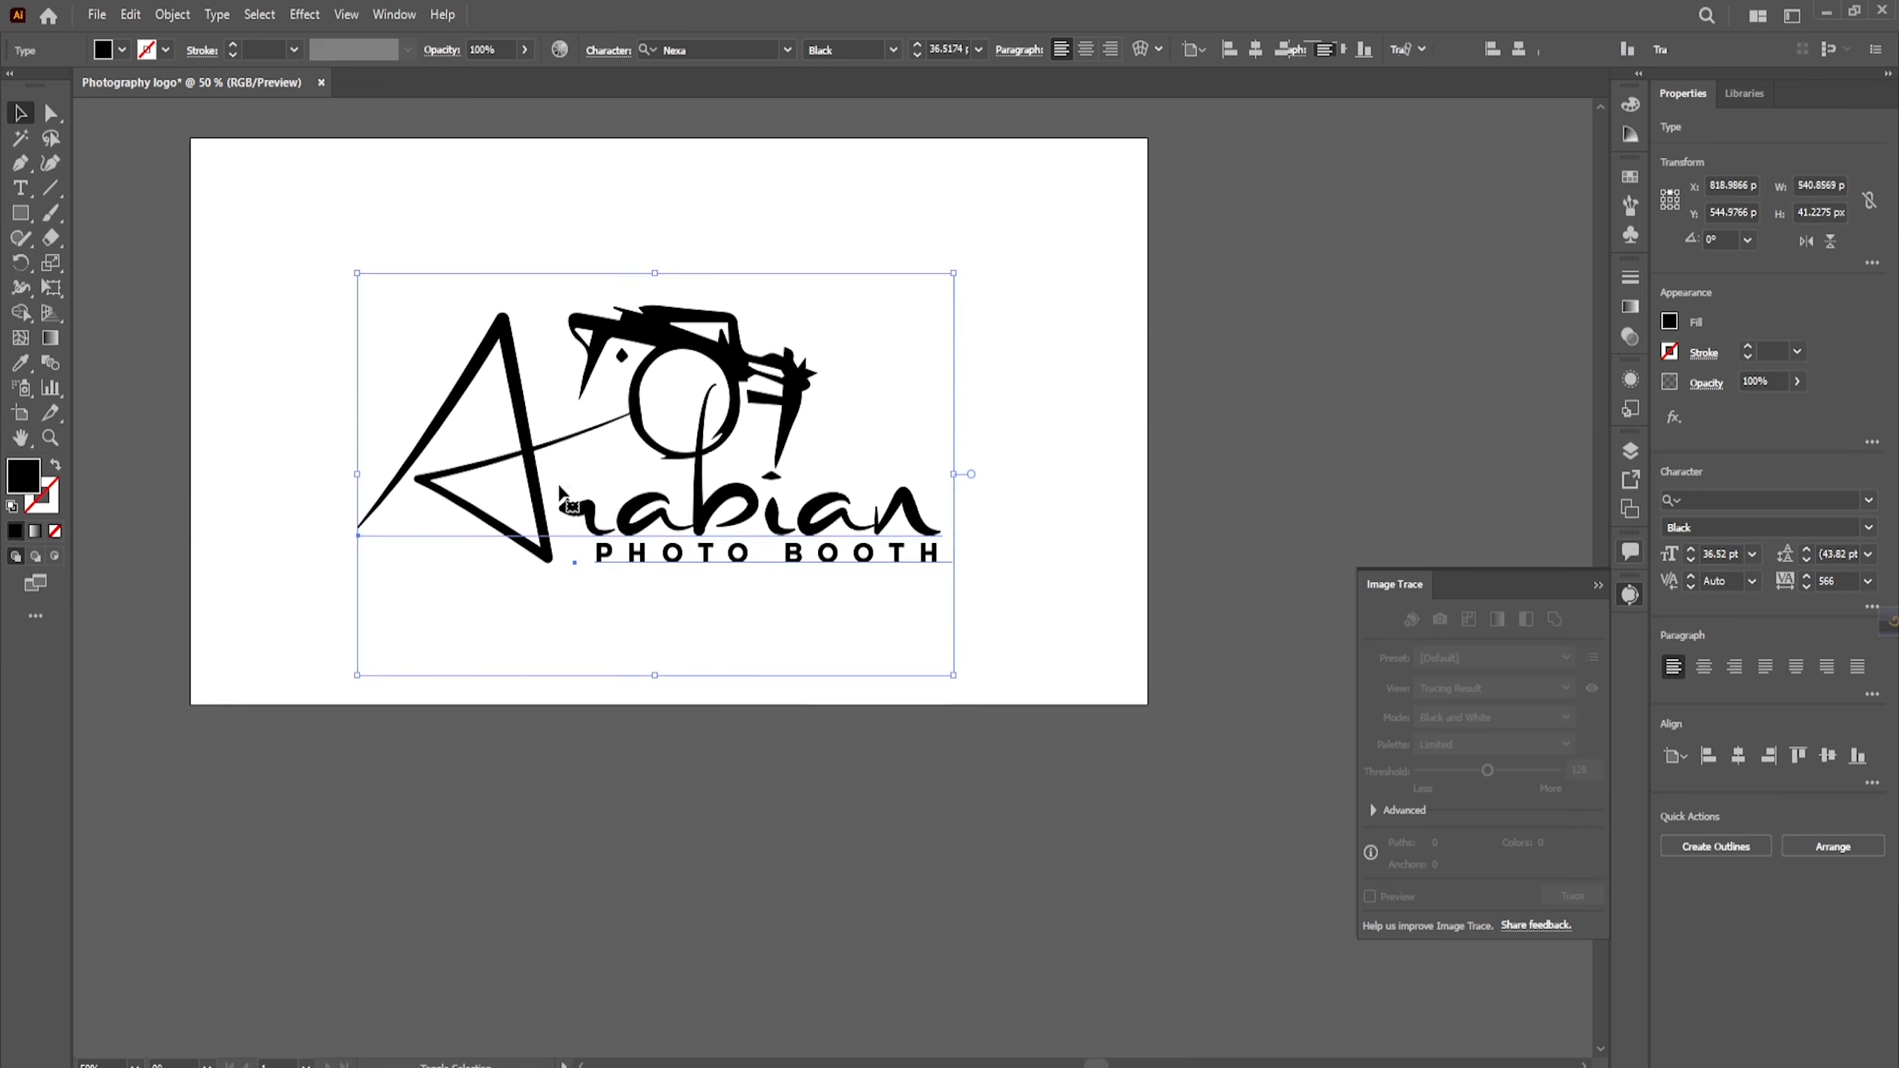
drag(270, 293, 436, 310)
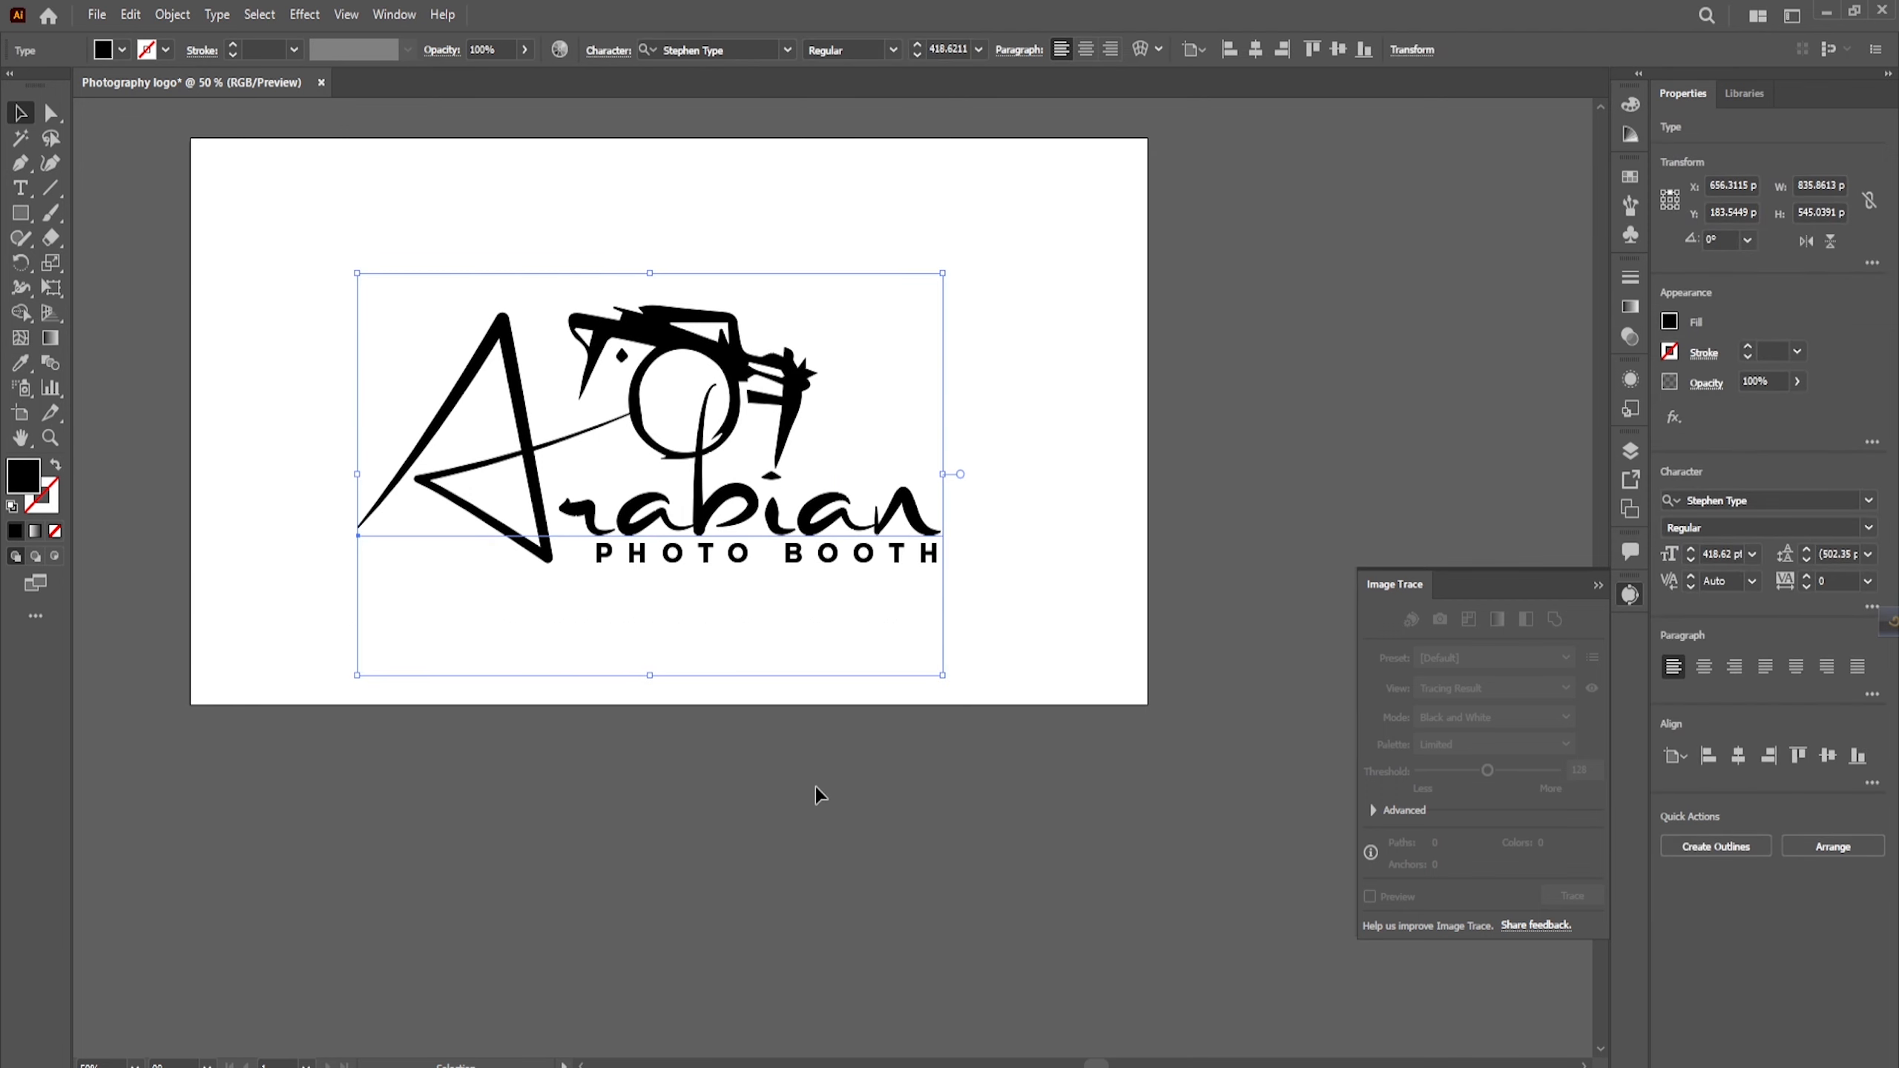
Step: Select the whole "Arabian" logo and move it off the artboard to the empty canvas above and to the right
scroll(811, 755, down, 1)
drag(361, 362, 839, 683)
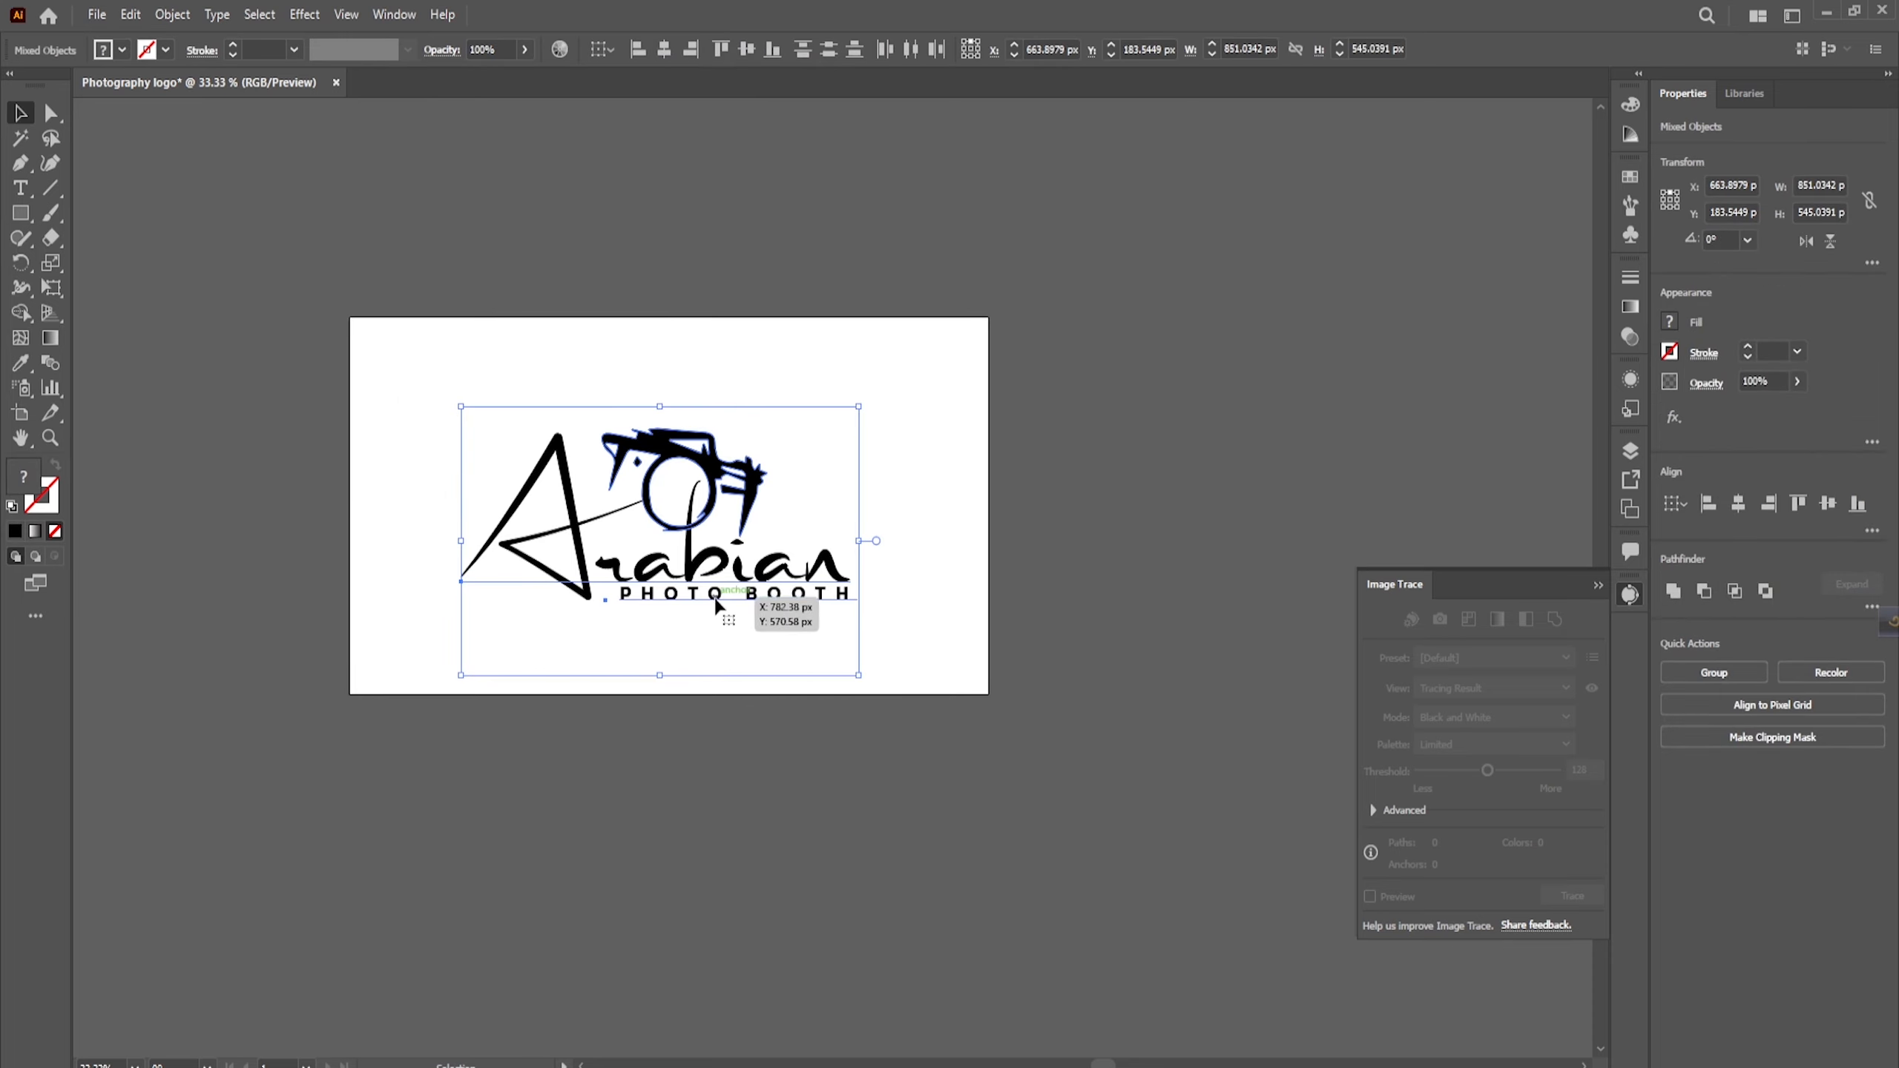
drag(667, 575, 1004, 403)
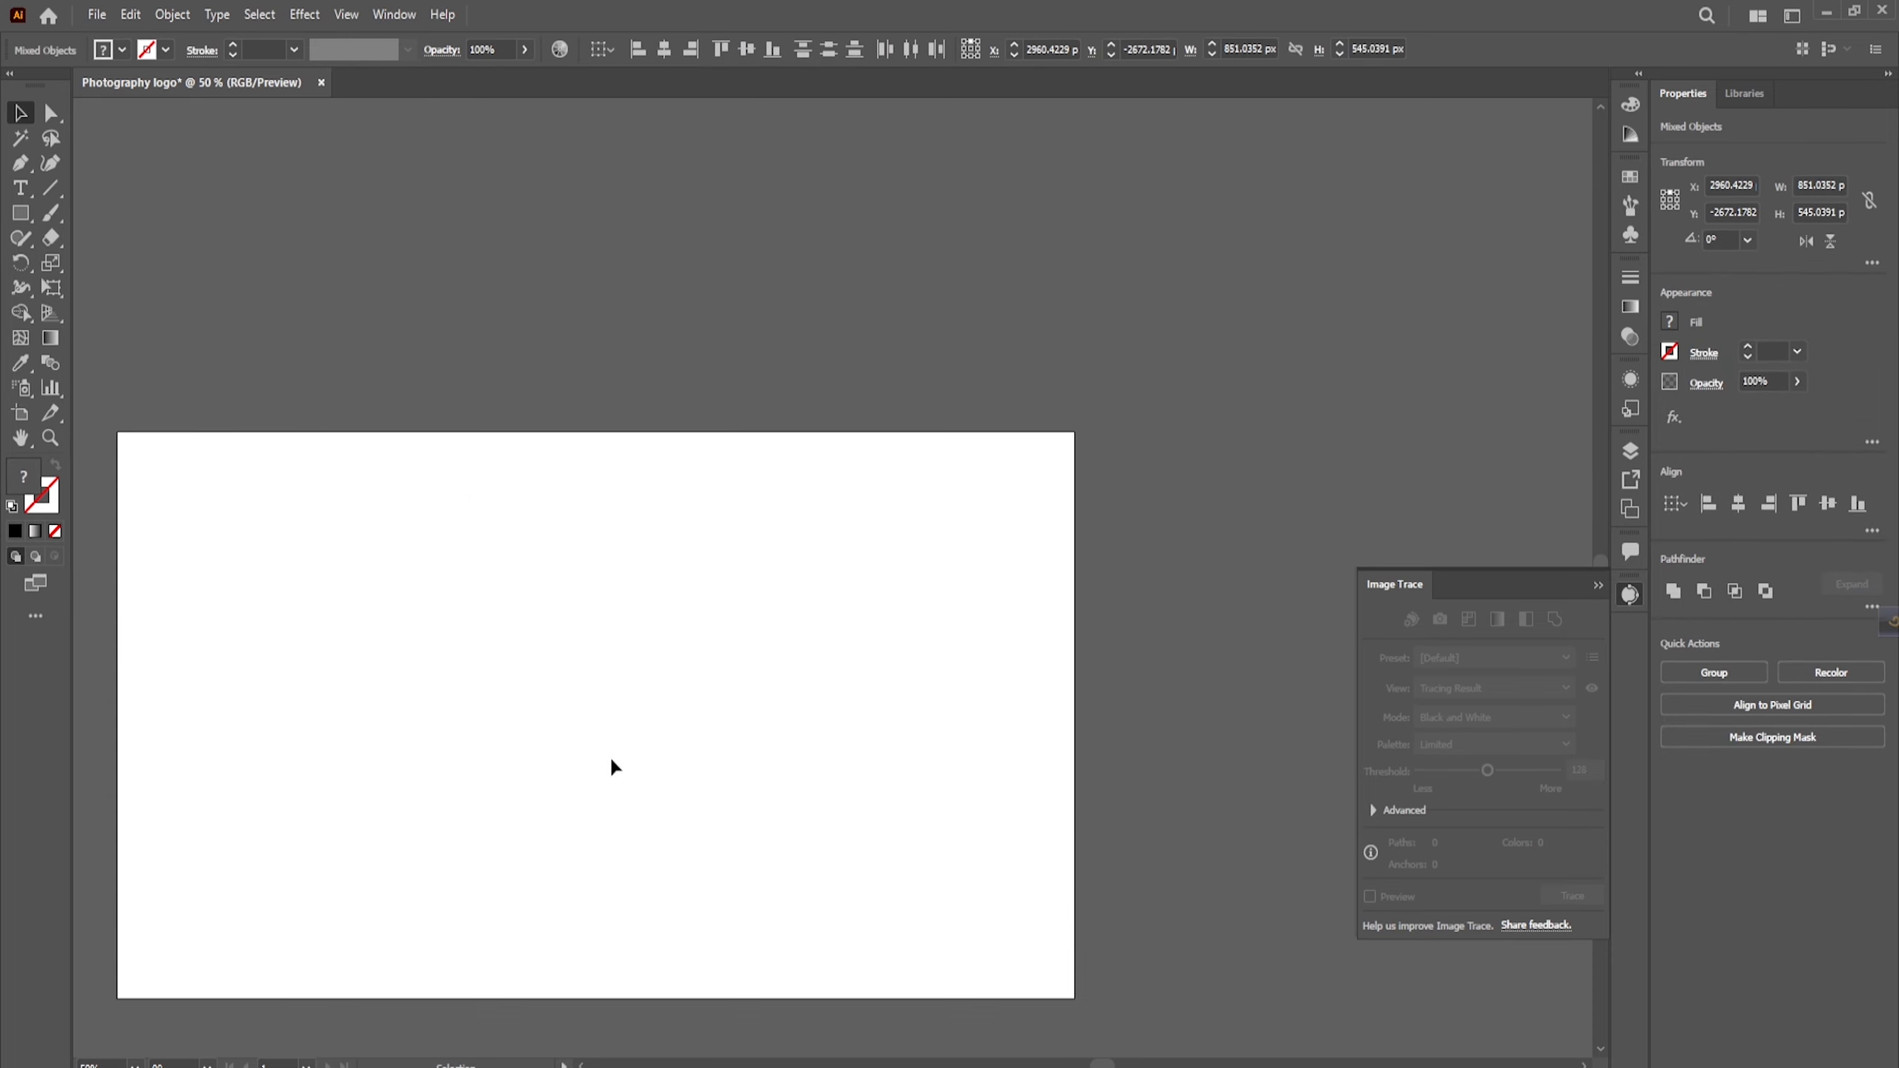
scroll(645, 517, down, 1)
scroll(644, 597, up, 1)
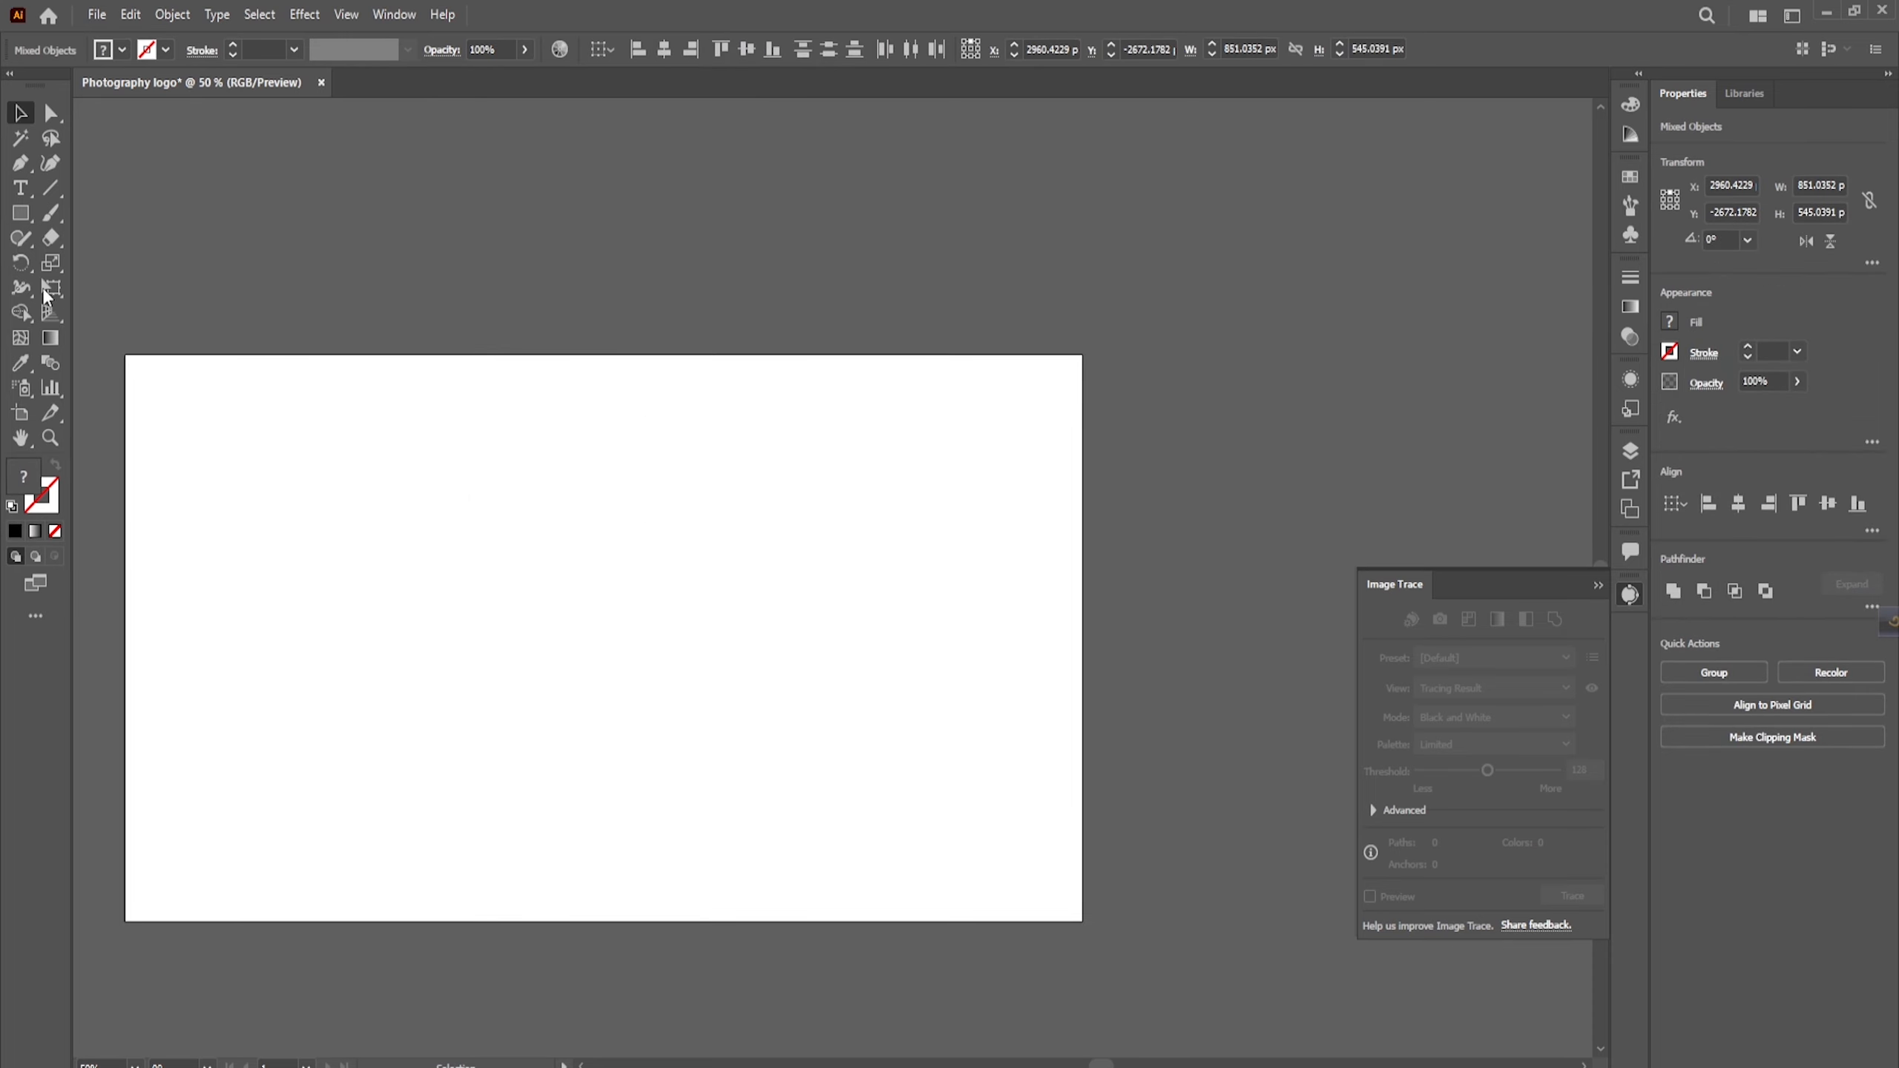
Step: Start a new text line on the emptied artboard and set its font to Nexa with tracking 0
click(20, 188)
click(299, 537)
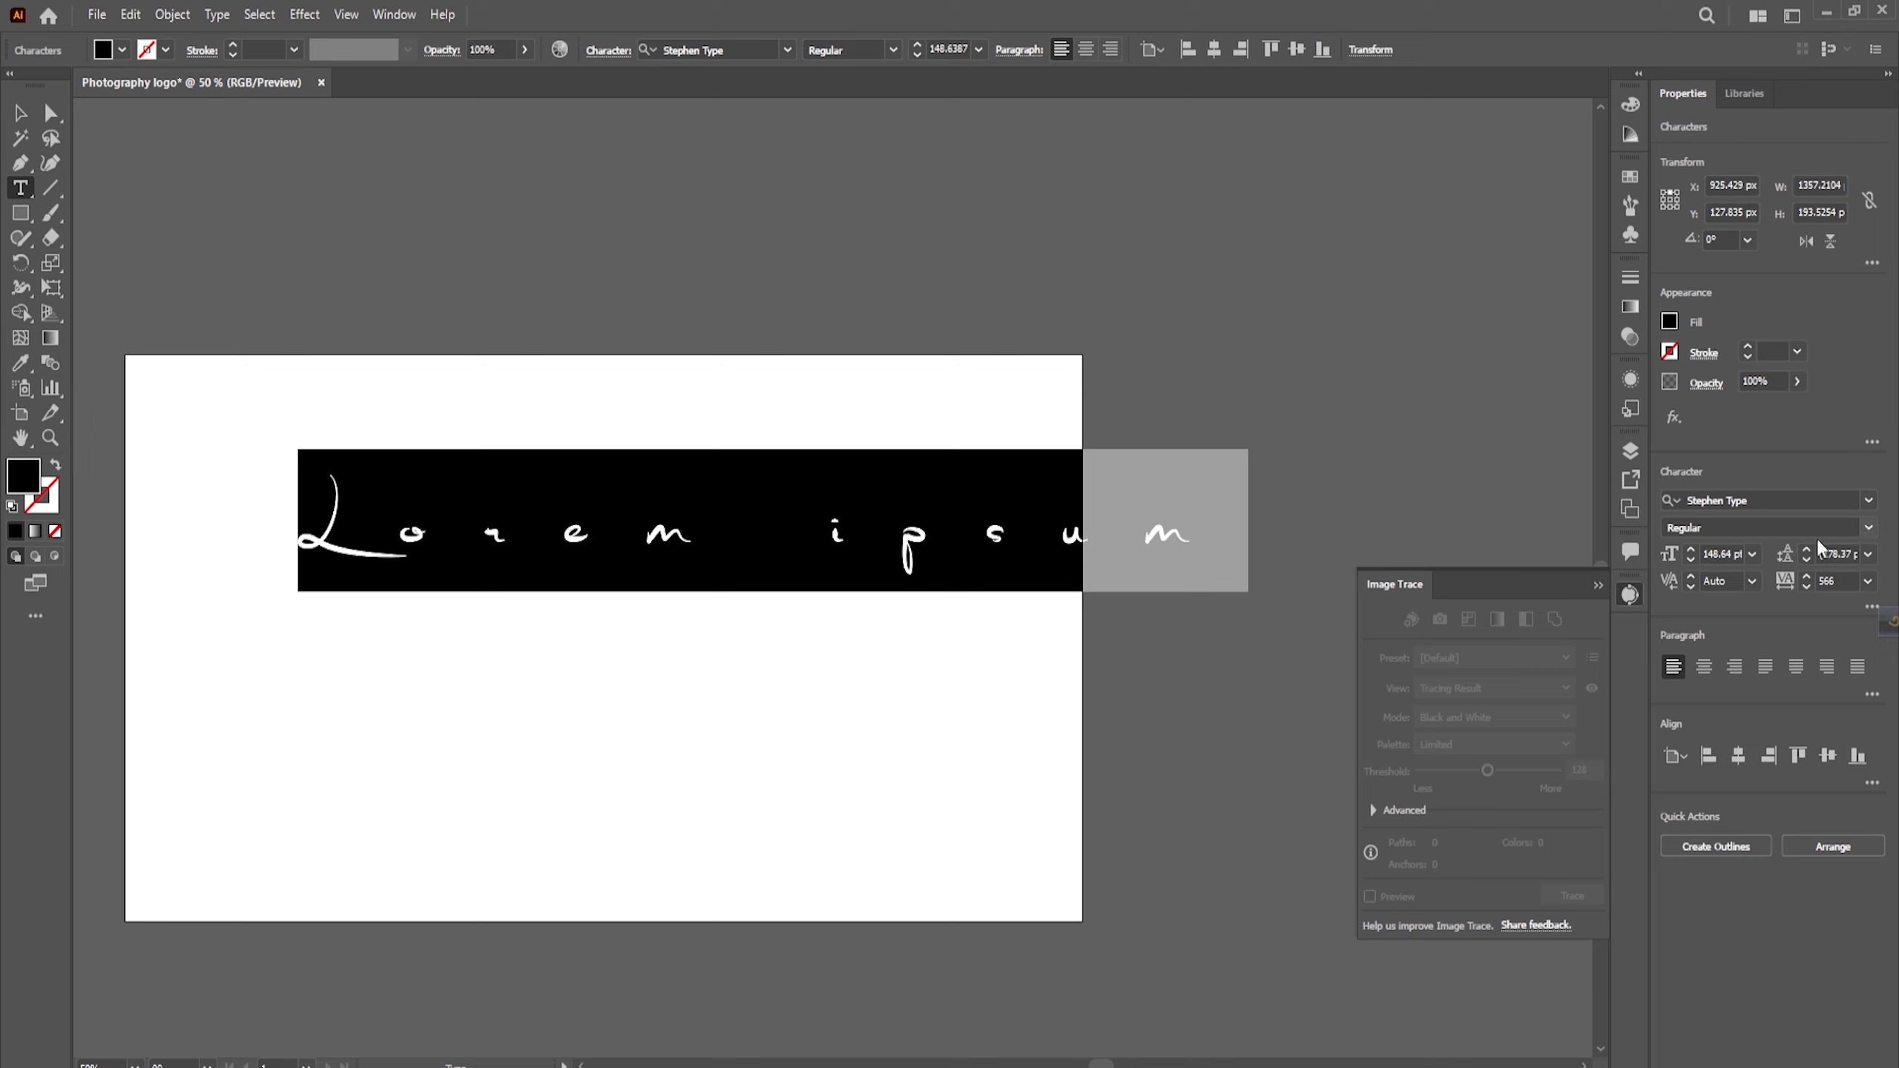
click(1867, 503)
click(1742, 648)
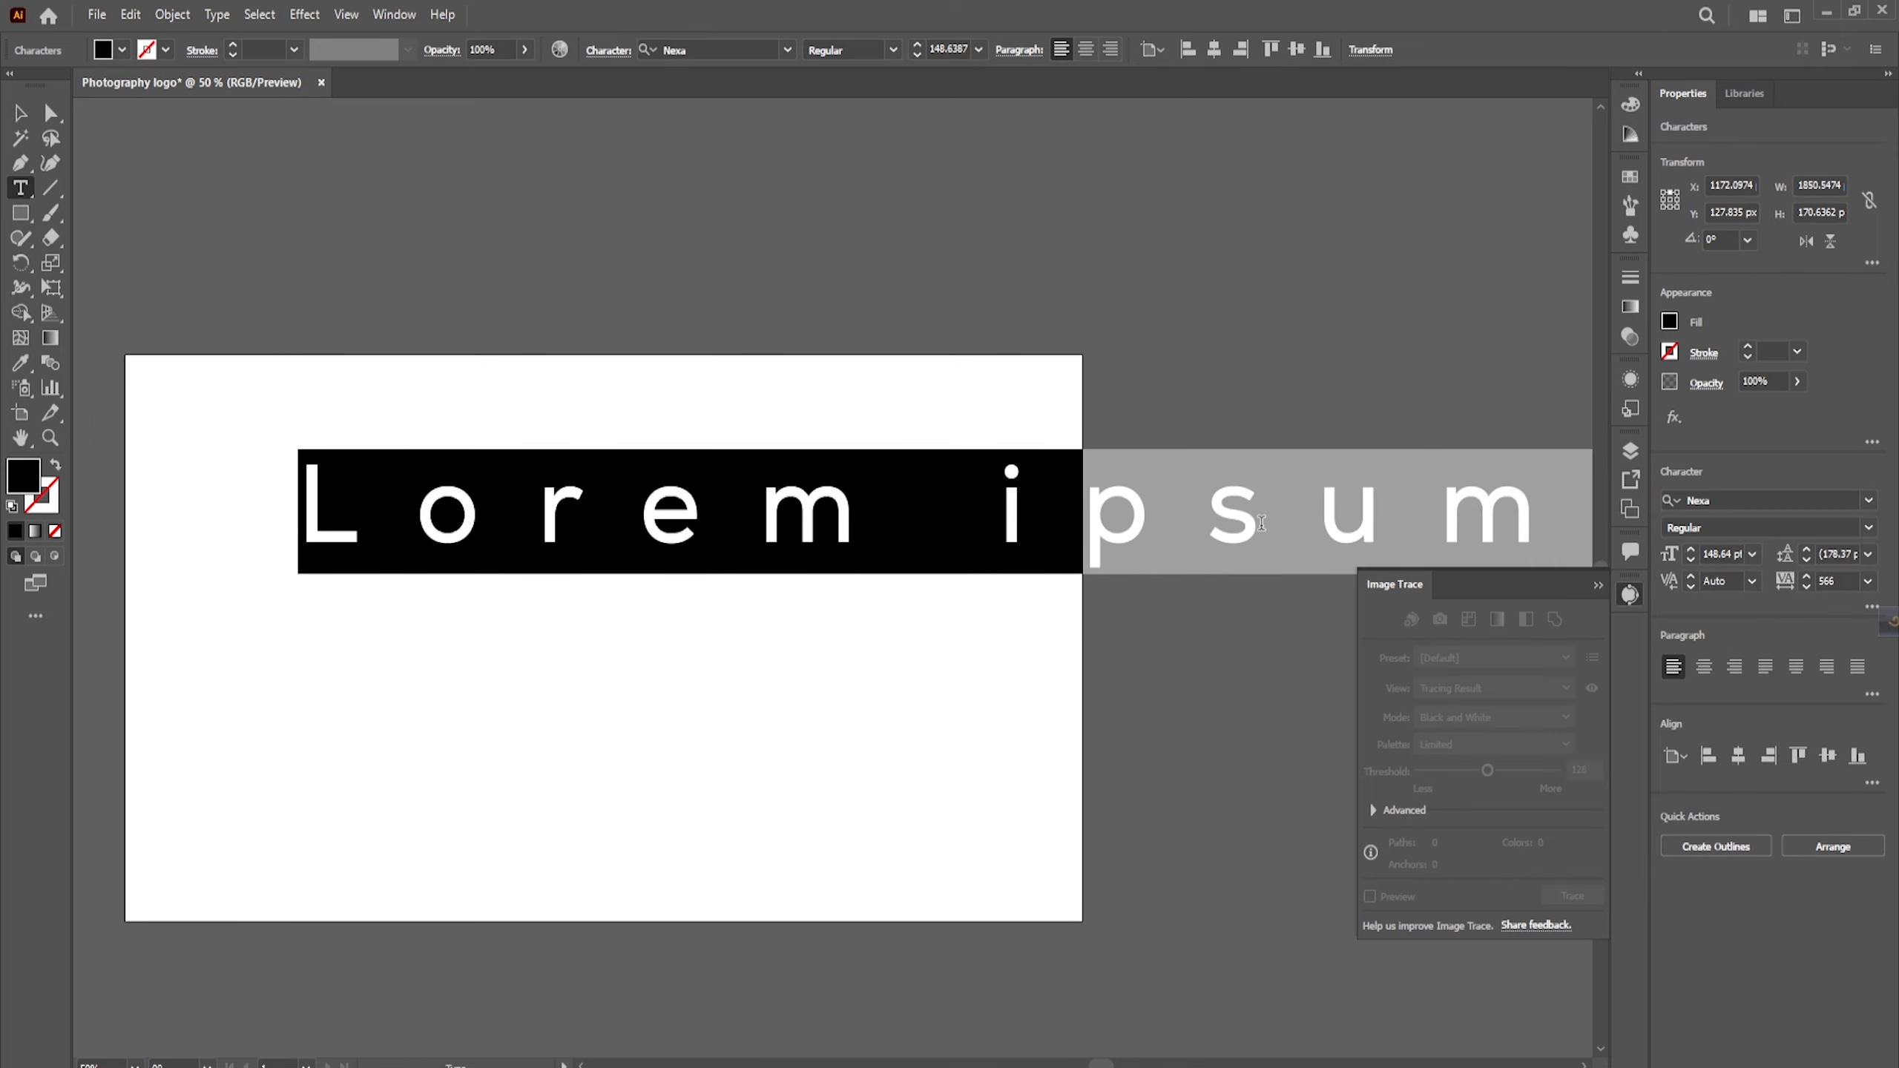
double_click(1836, 581)
text(0)
key(Return)
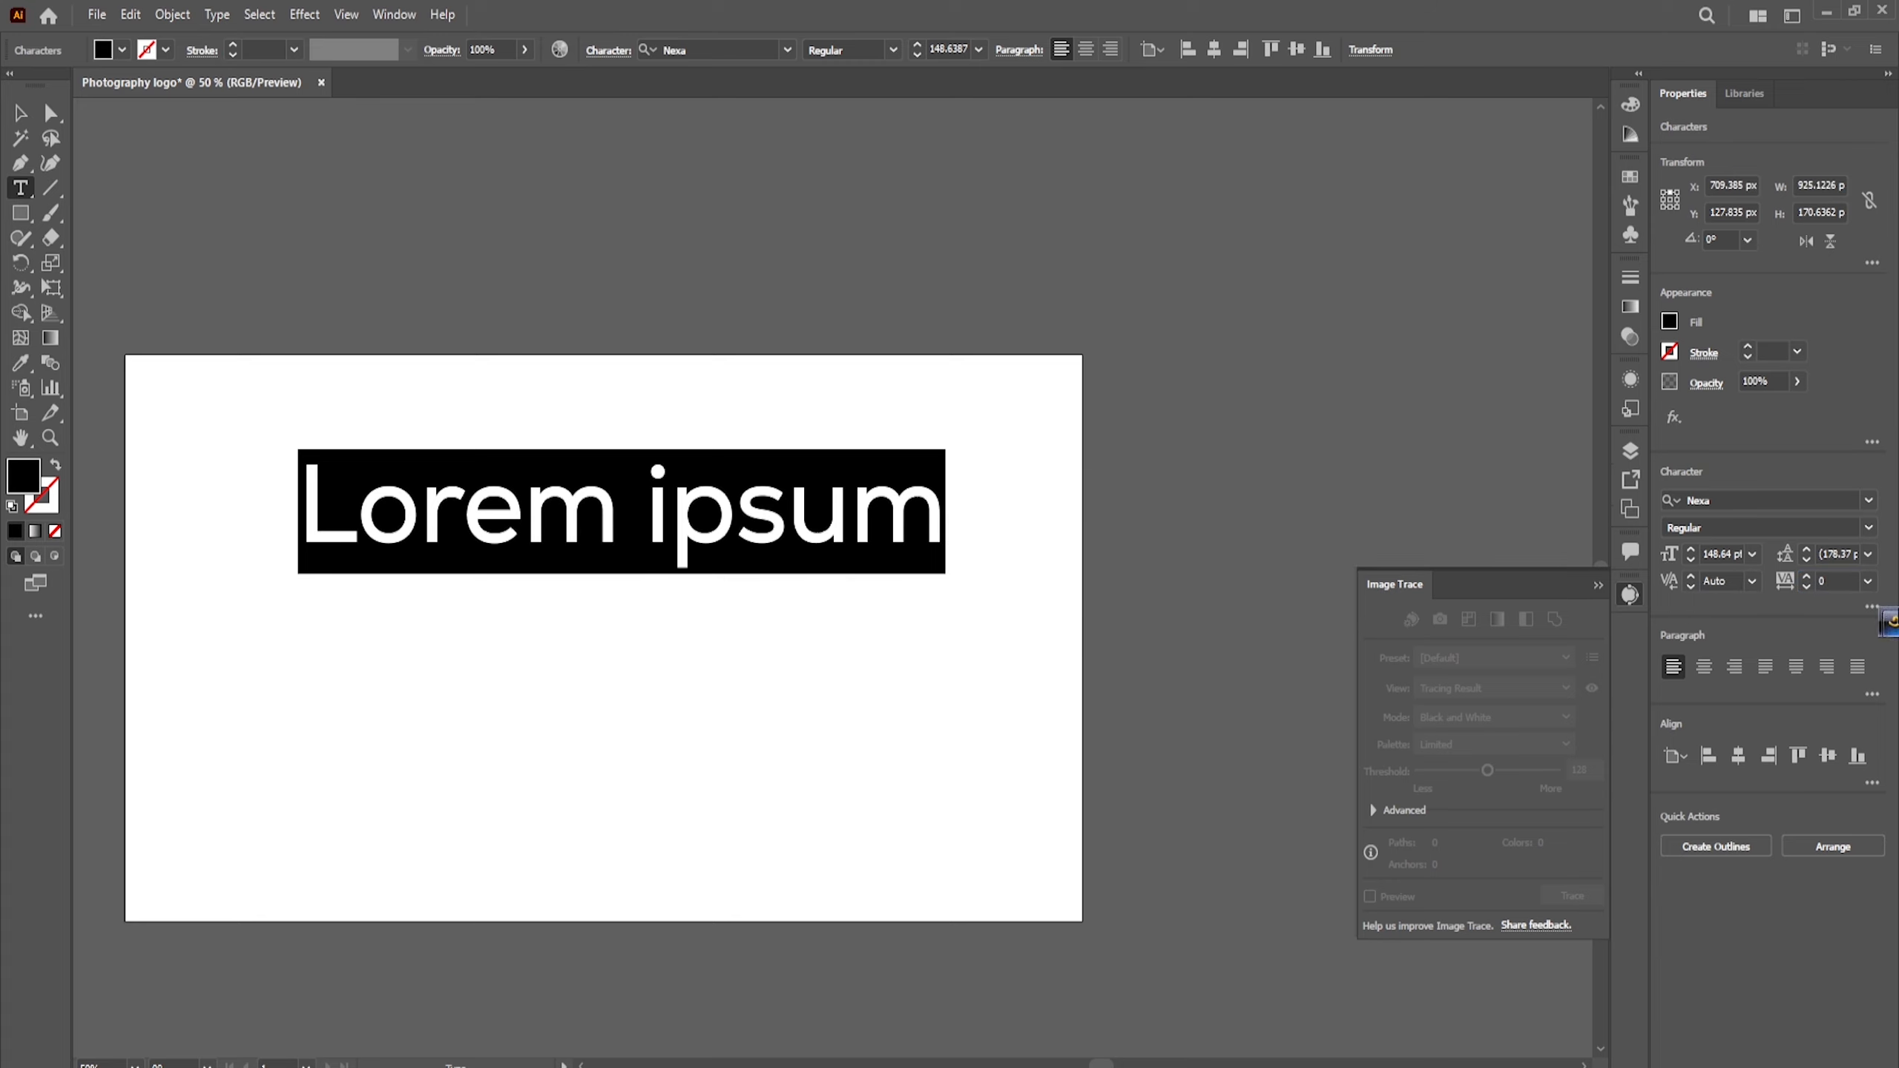
Step: Enter "robinson photo booth" as the text and scale the line down to about 80 pt
text(rob)
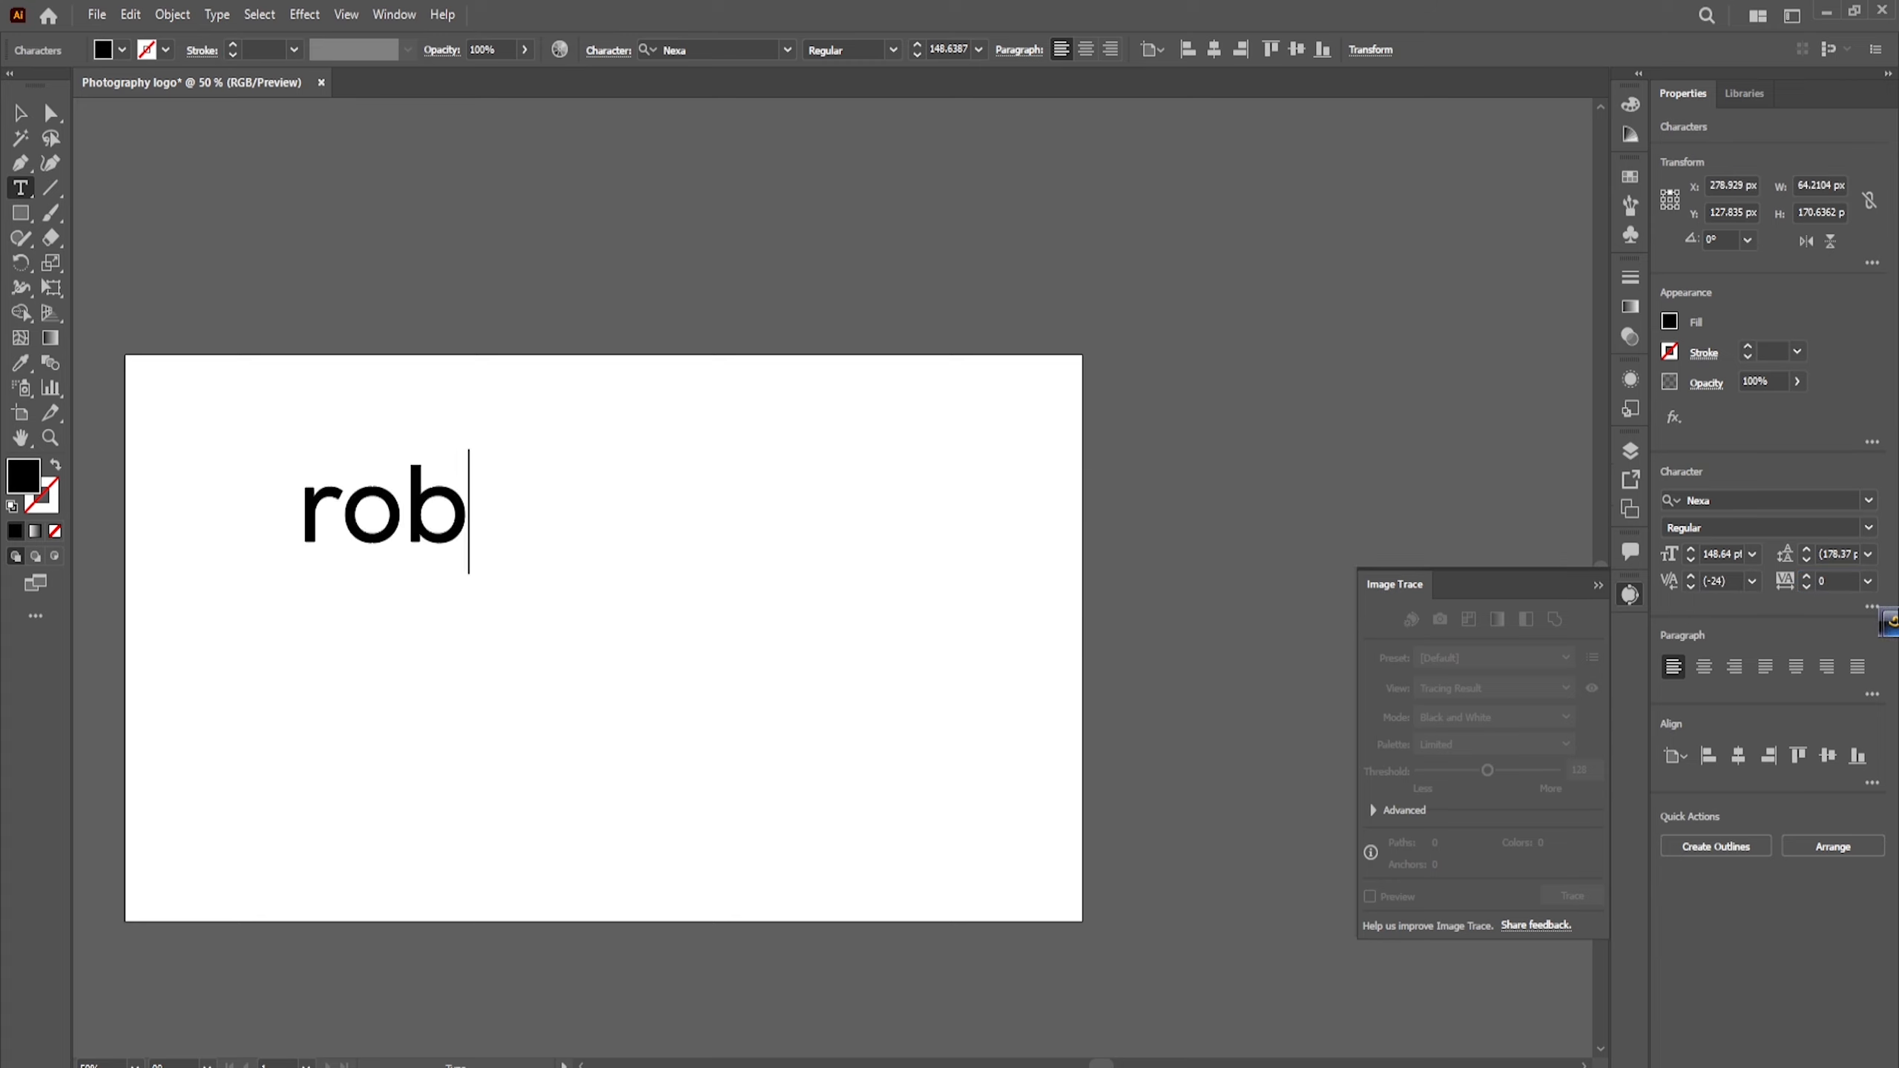
text(inson pho)
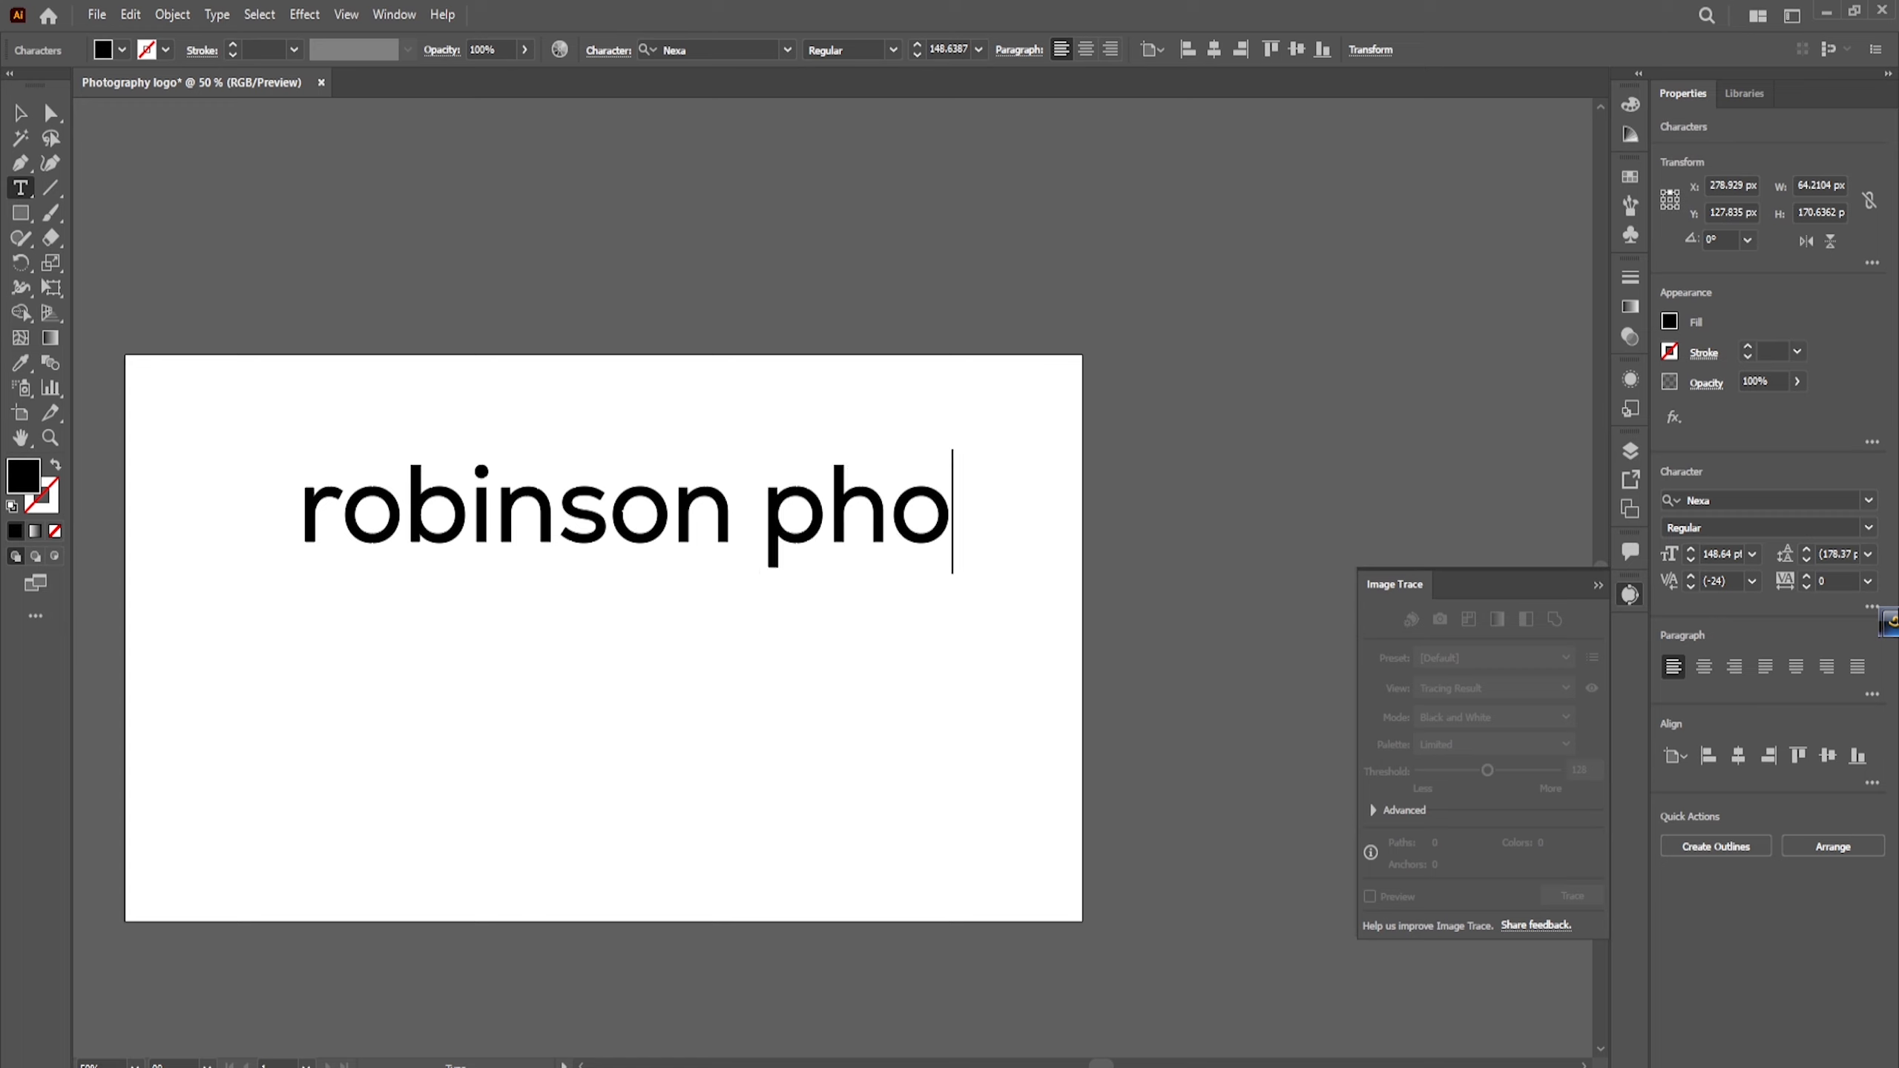
text(to booth)
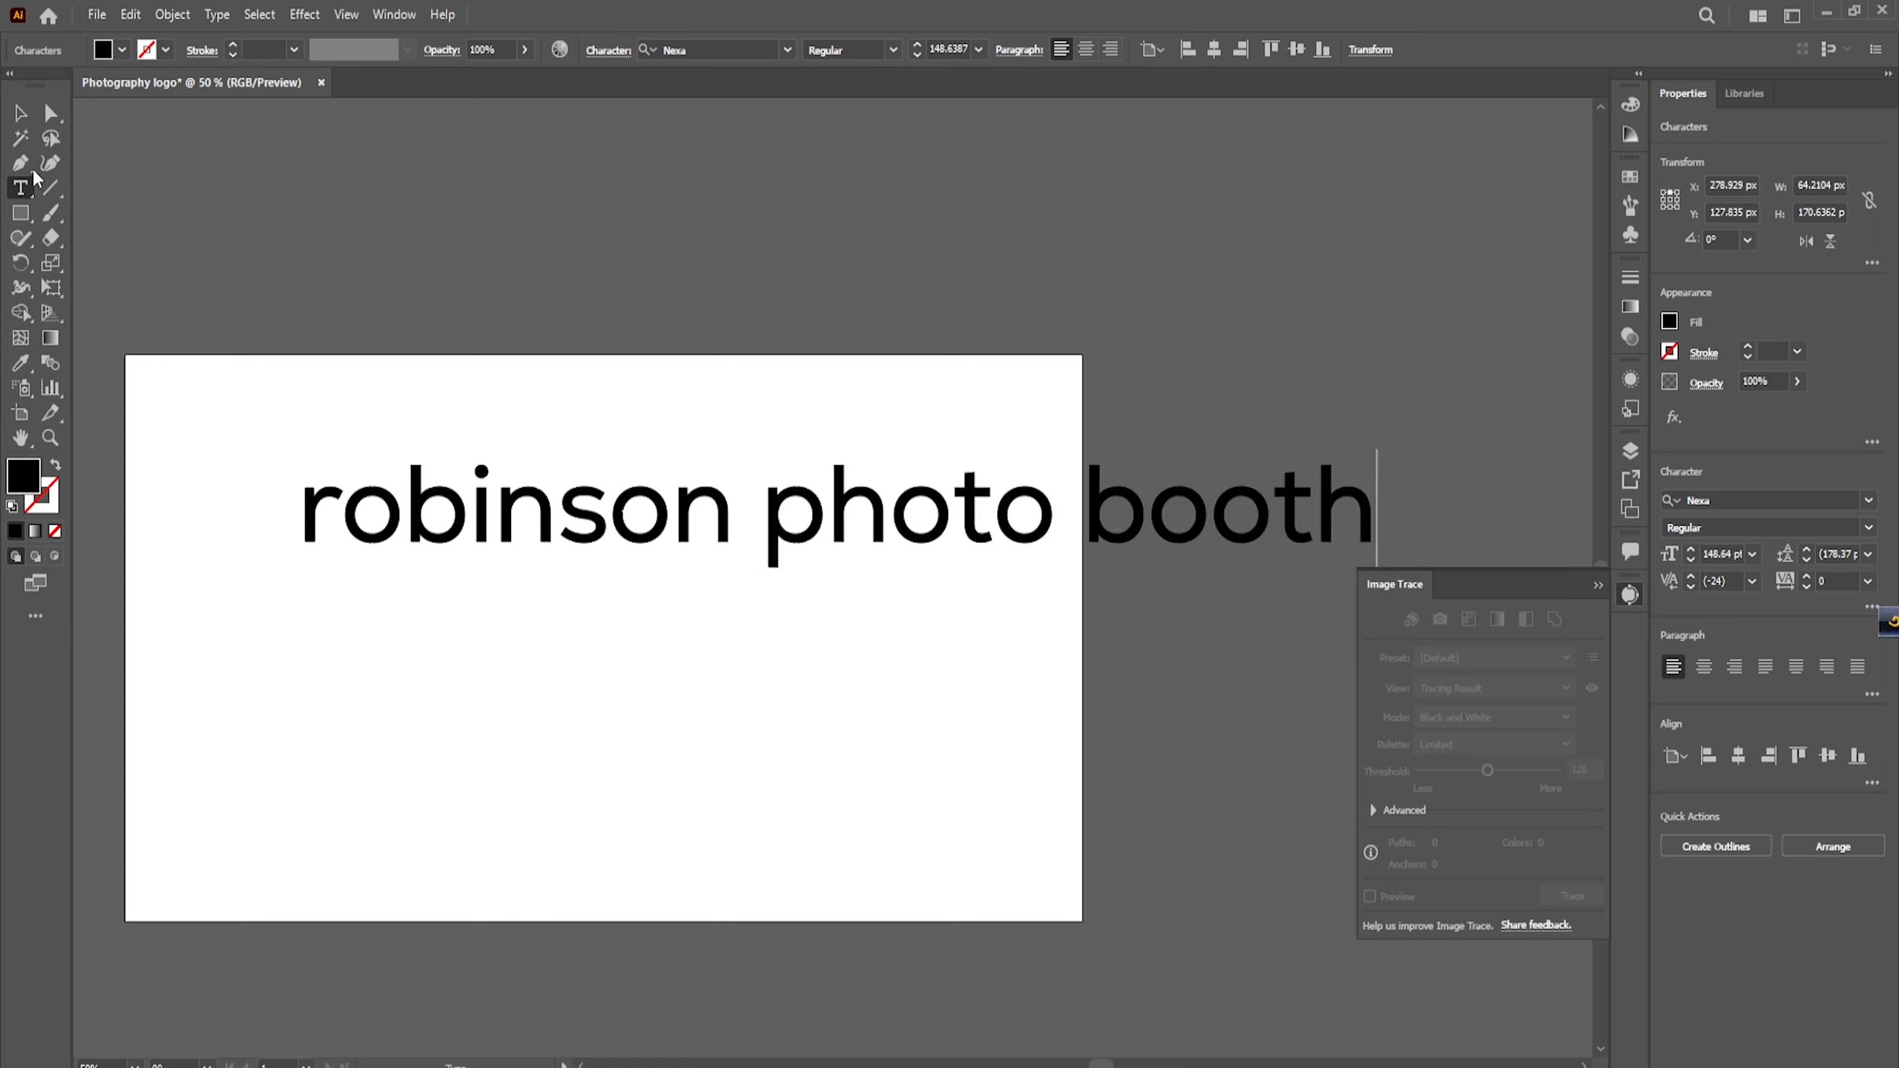
click(20, 112)
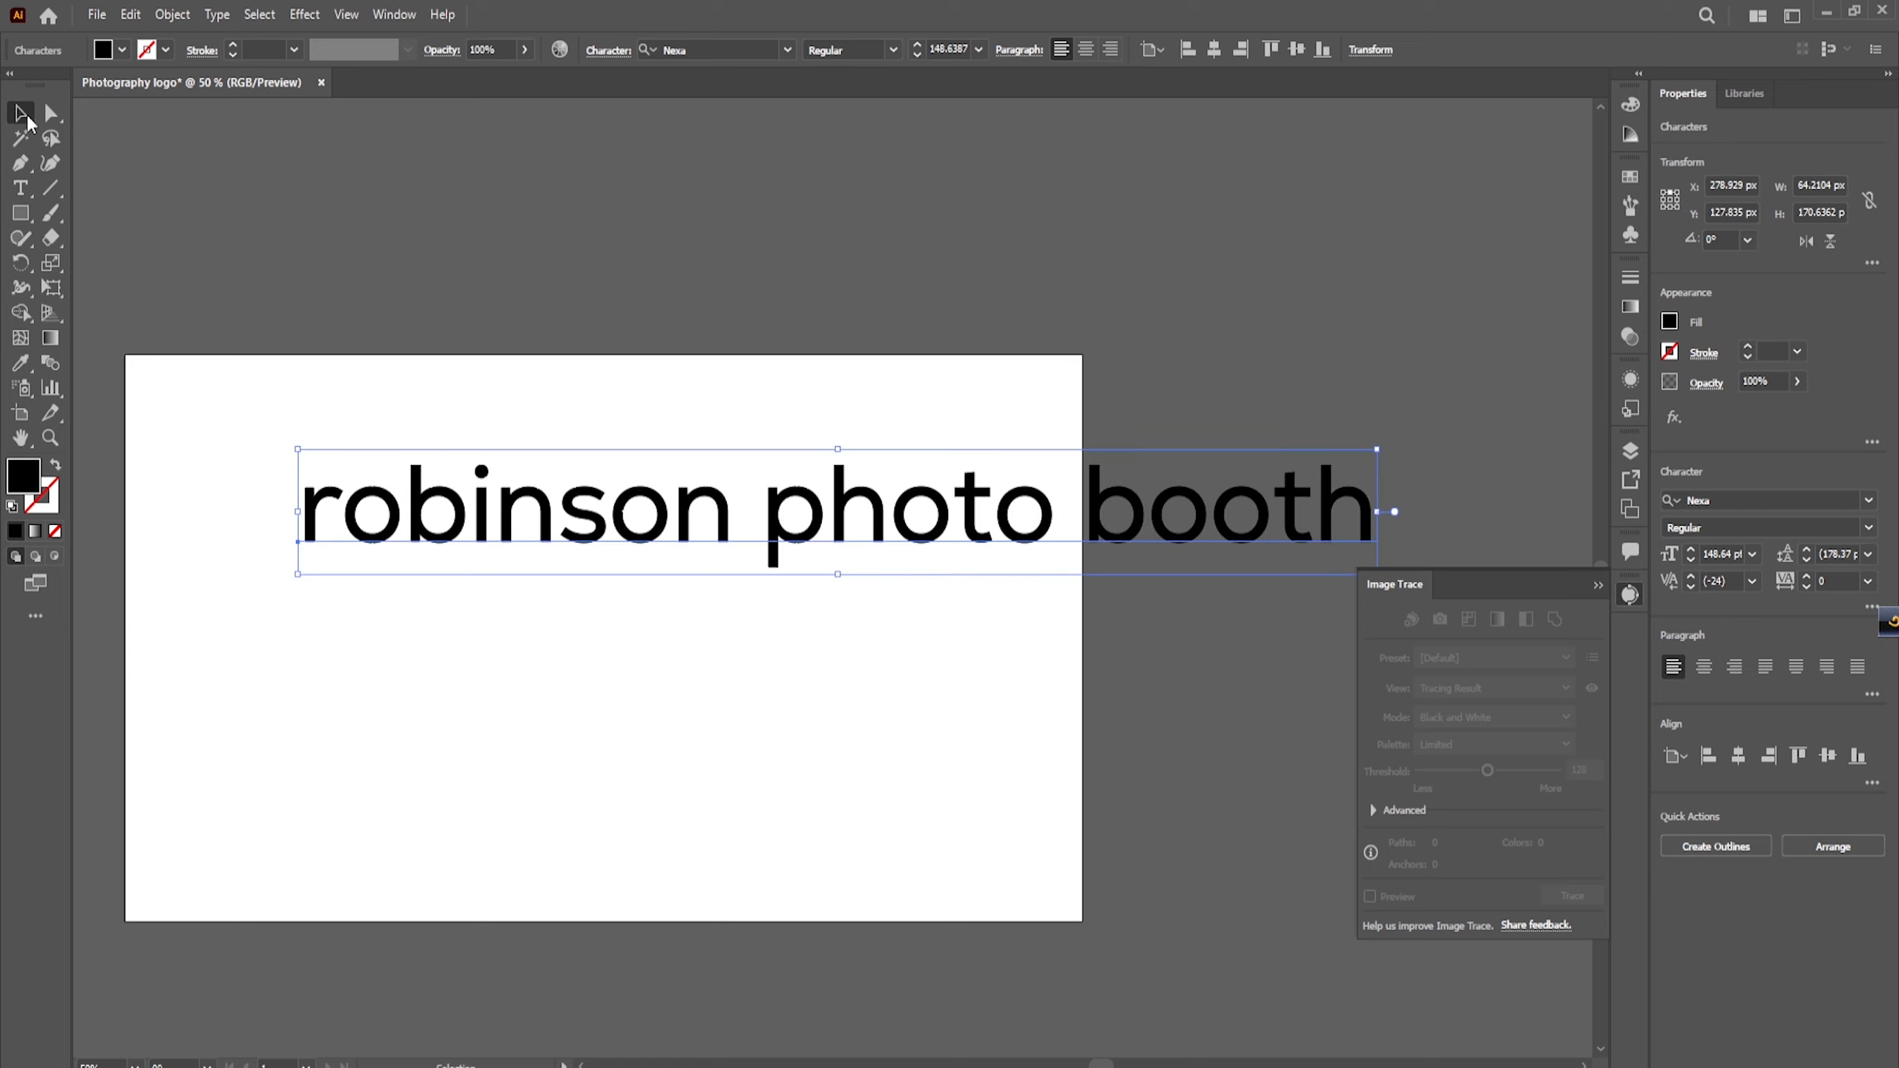
drag(1375, 446, 890, 455)
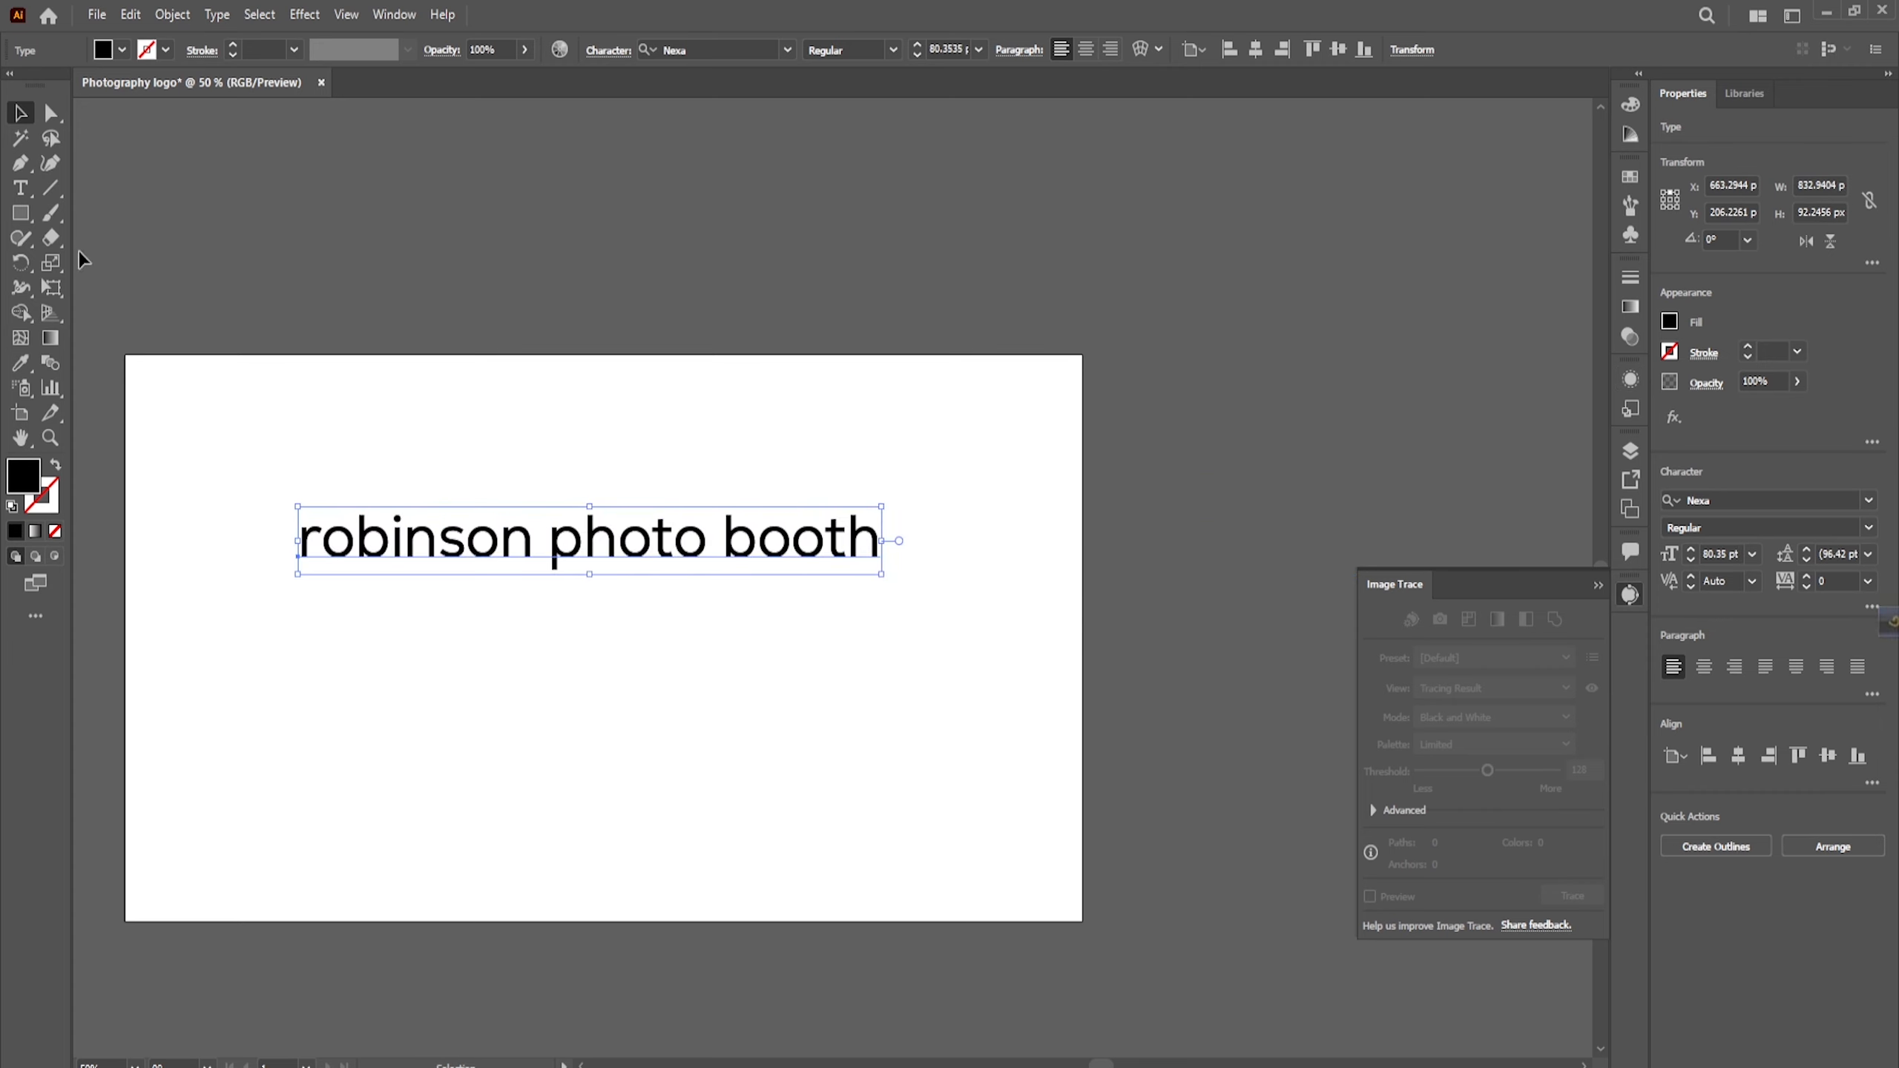
Step: Copy "photo booth" from the text line and delete it there, leaving only "robinson"
click(20, 187)
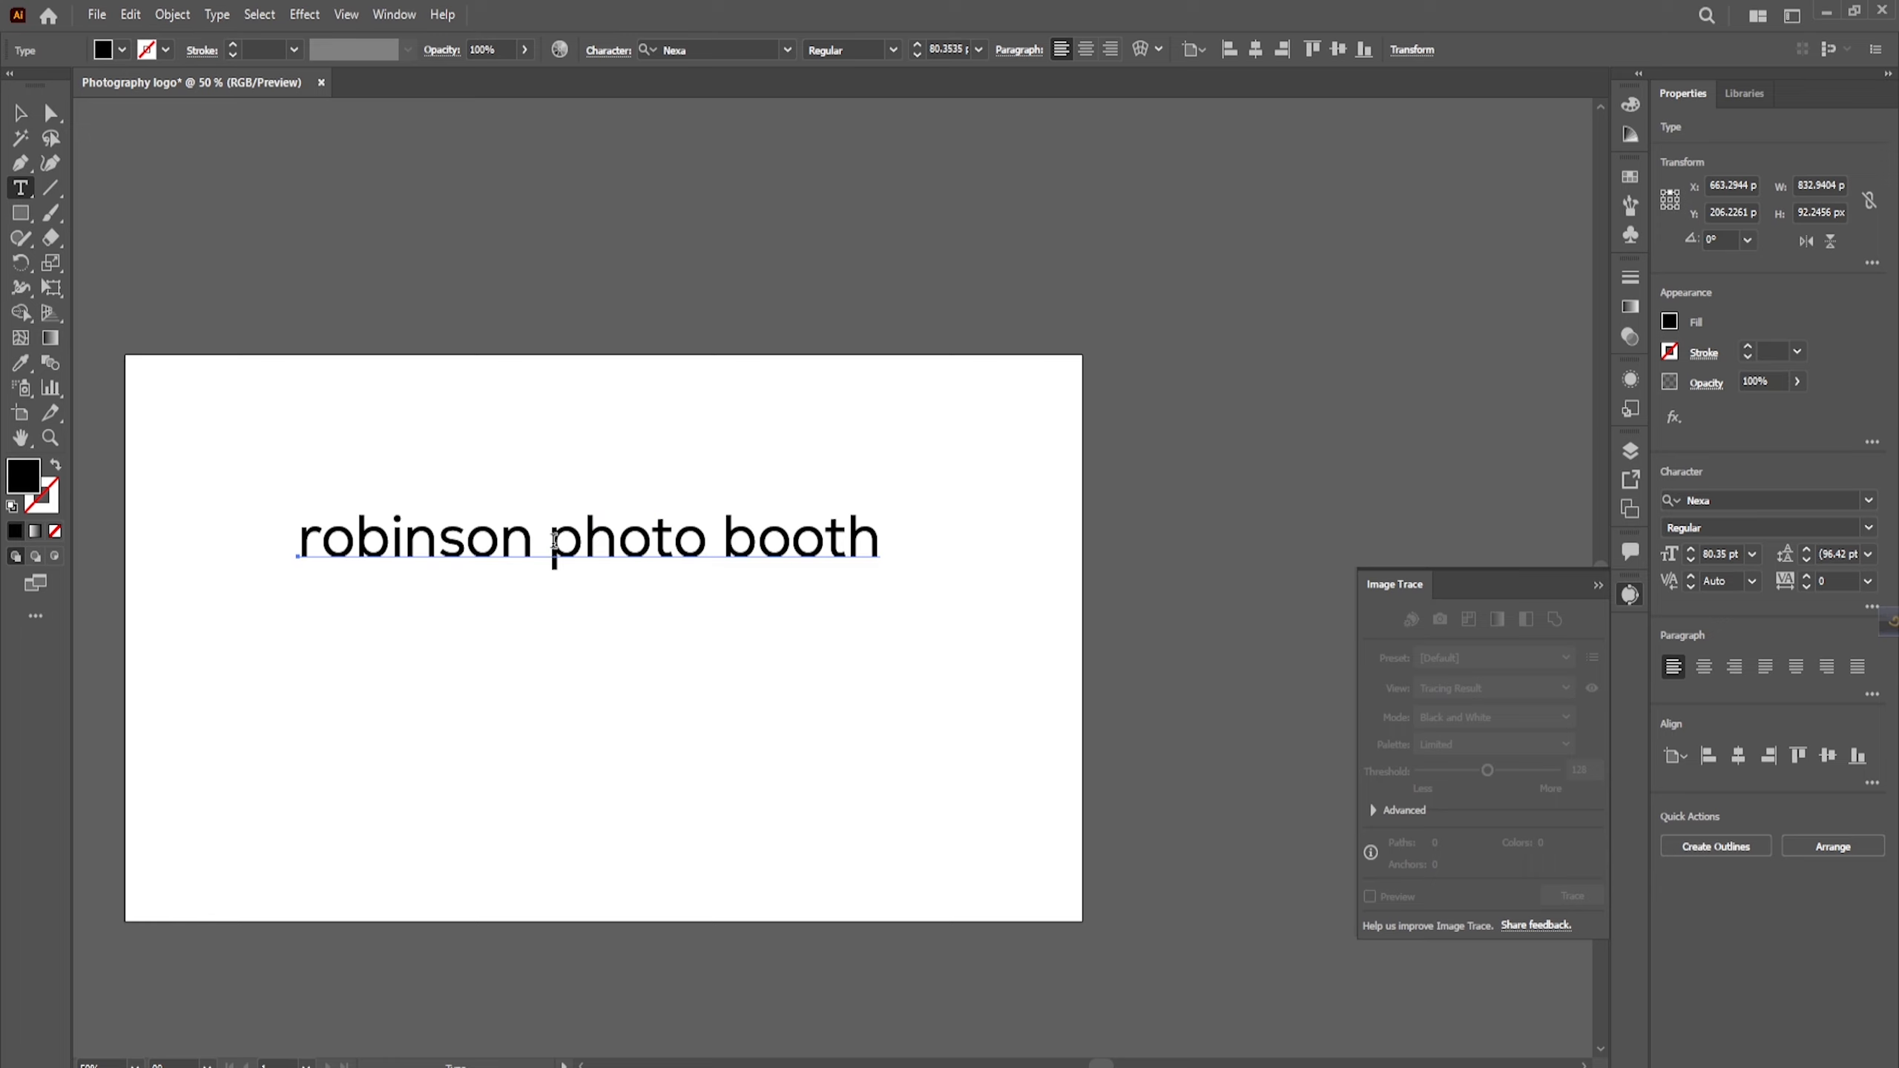
drag(554, 549, 894, 590)
key(ctrl+c)
key(BackSpace)
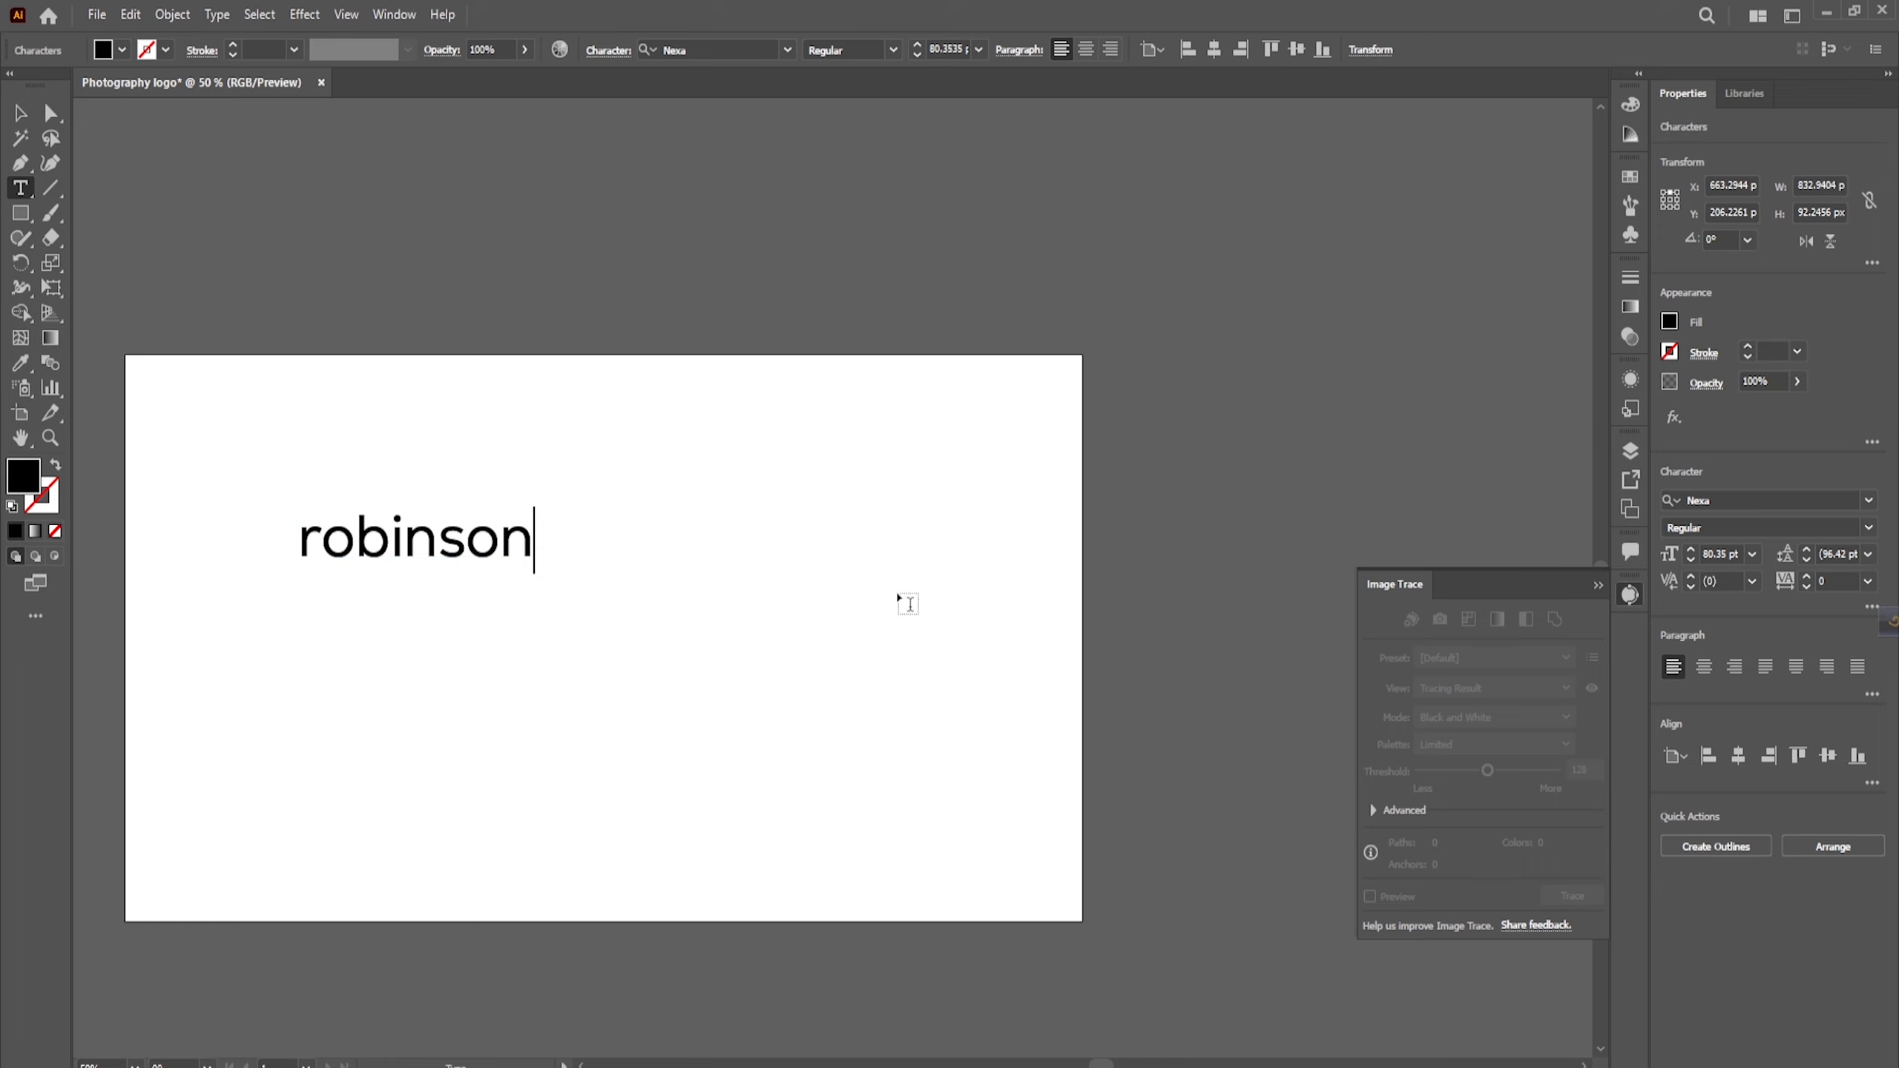
click(20, 113)
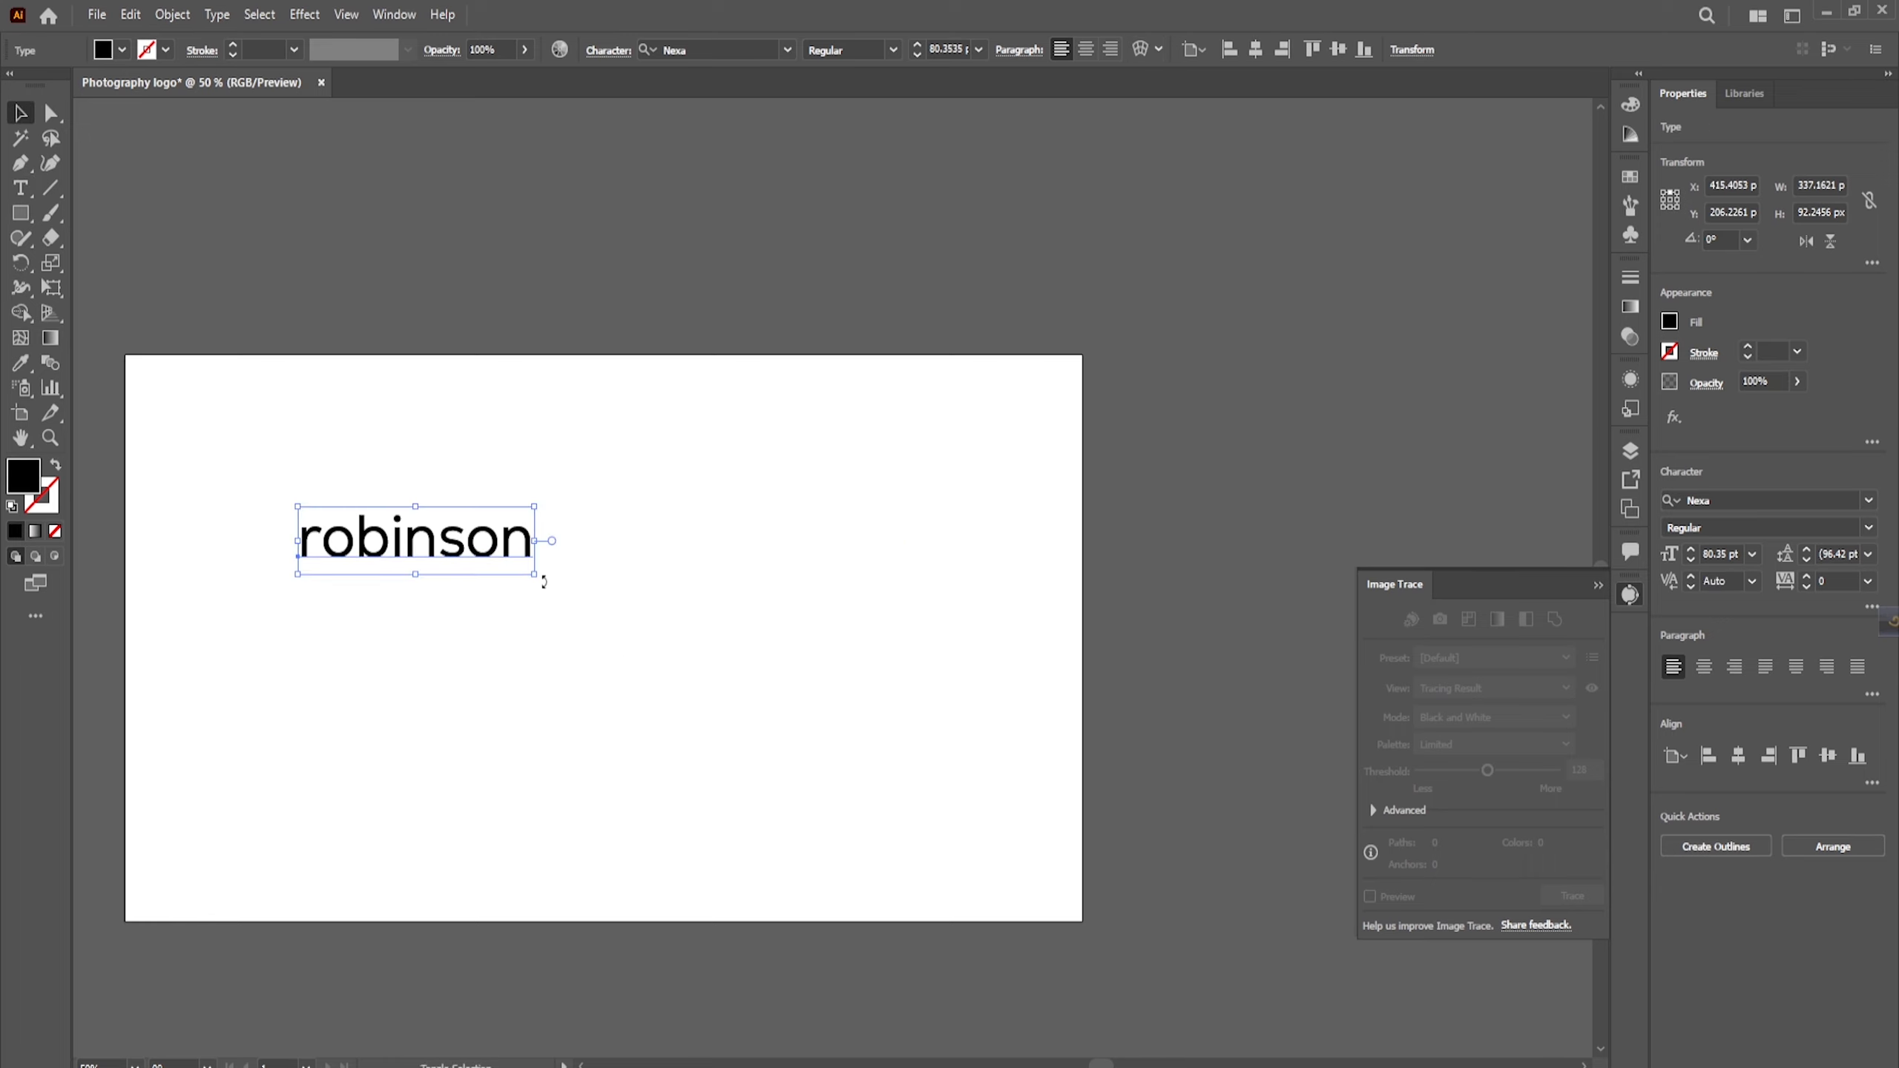
Step: Enlarge "robinson" to about 169 pt and move it up on the artboard
drag(534, 574, 781, 734)
drag(658, 576, 665, 535)
scroll(664, 534, down, 1)
scroll(658, 573, up, 1)
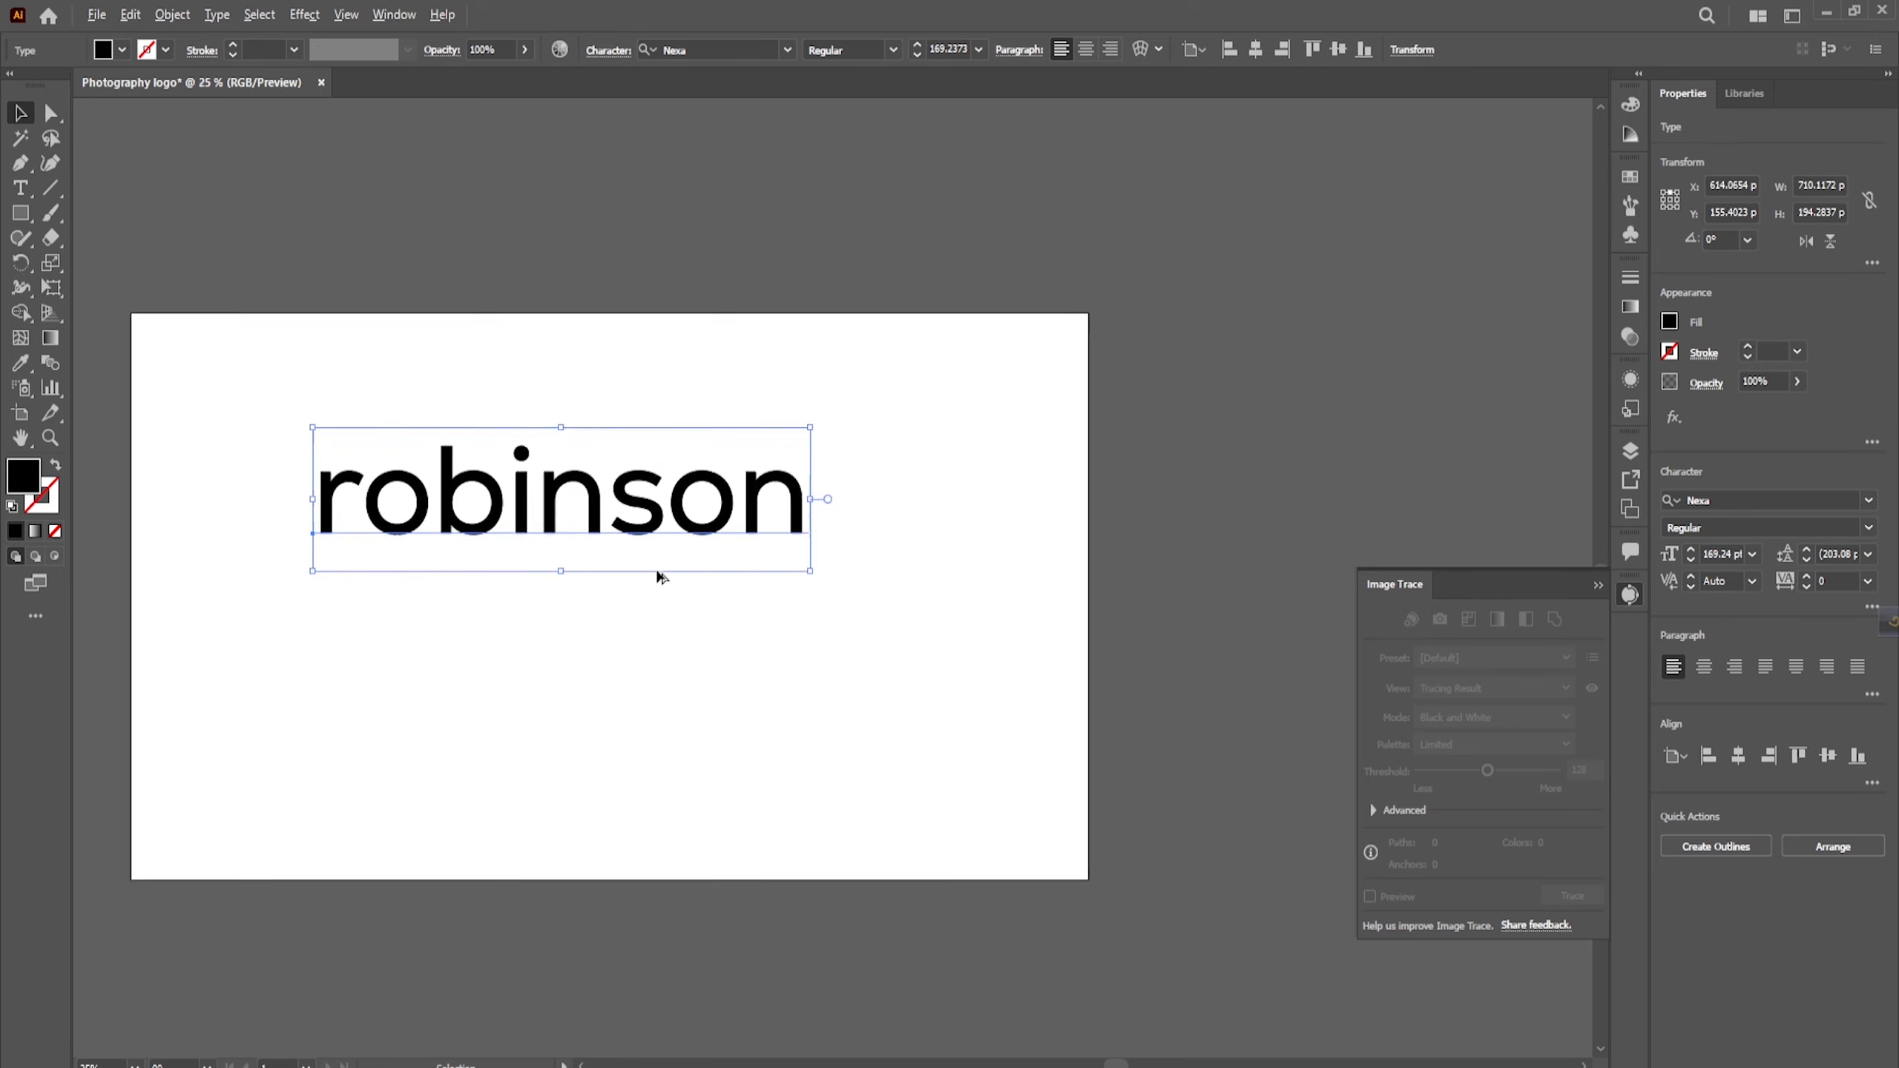
scroll(658, 576, up, 1)
Step: Add the copied "photo booth" as a separate text line below "robinson"
click(20, 189)
click(278, 700)
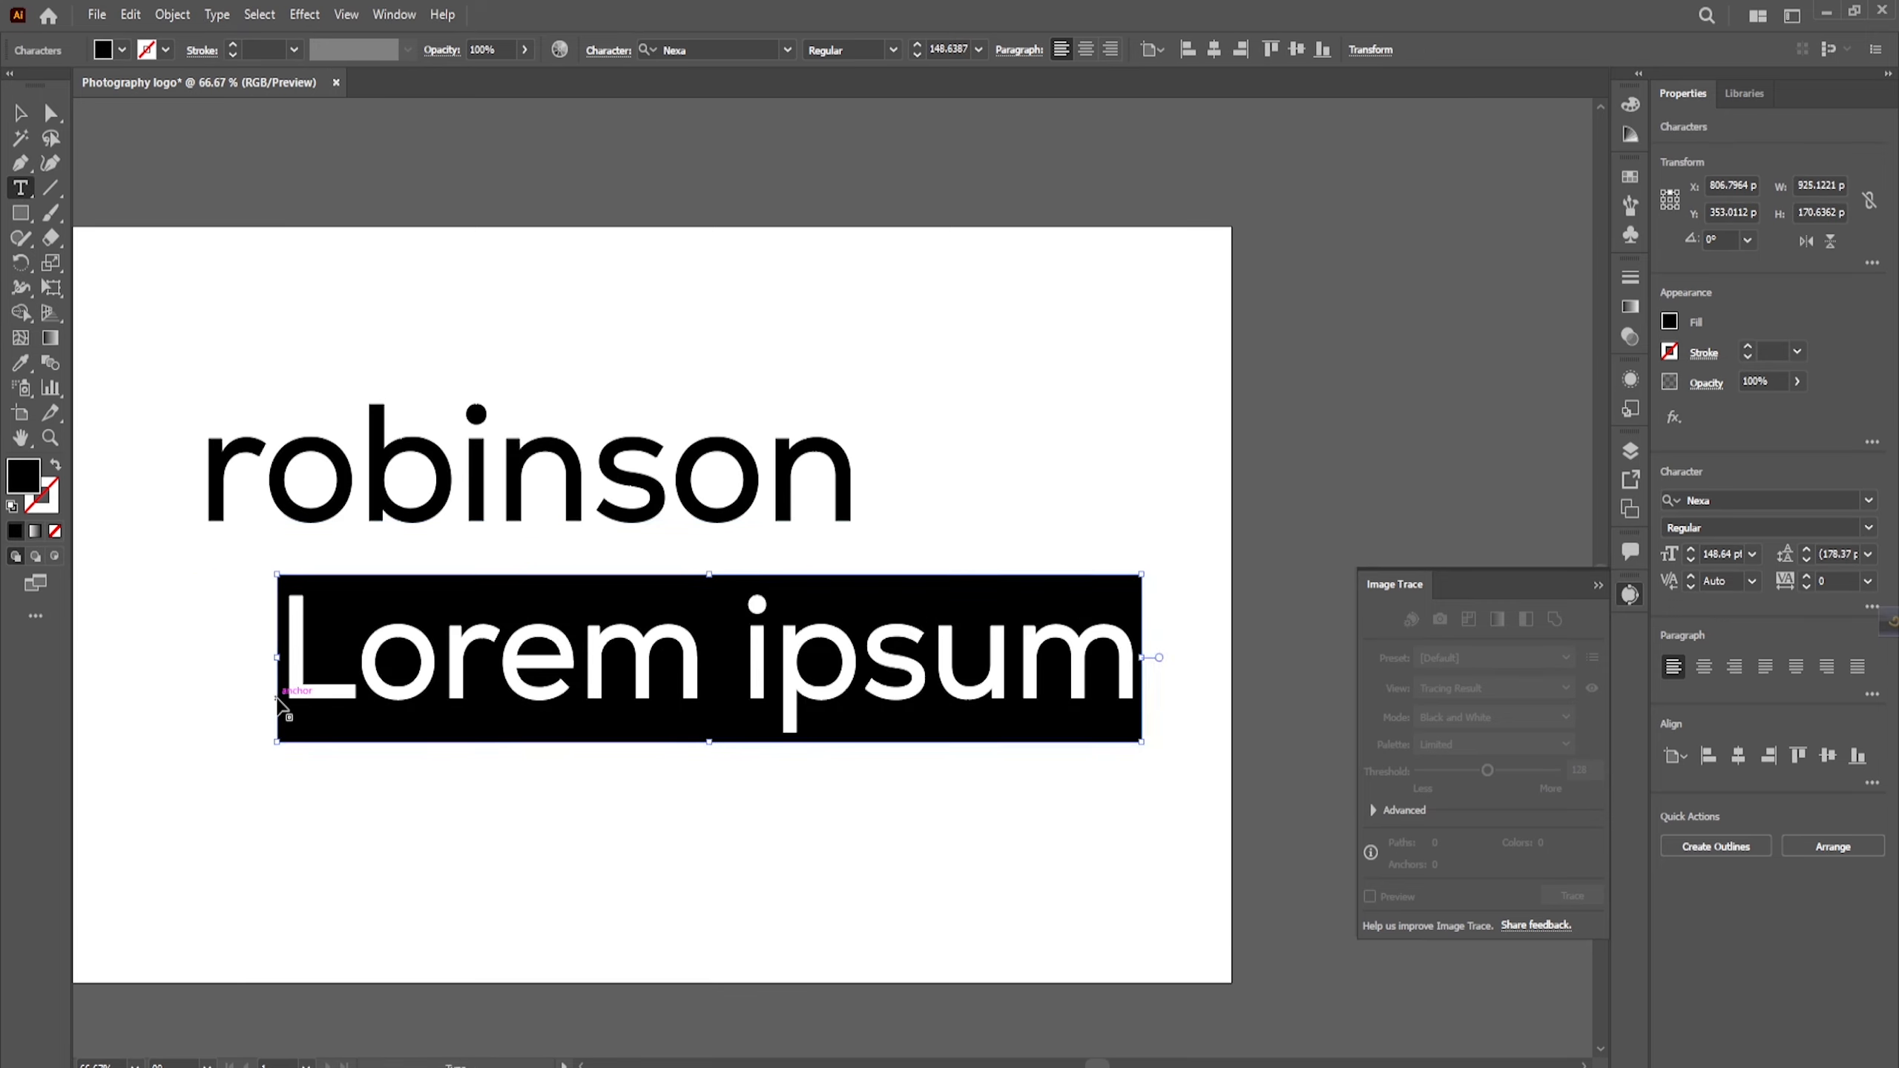
key(ctrl+v)
click(20, 113)
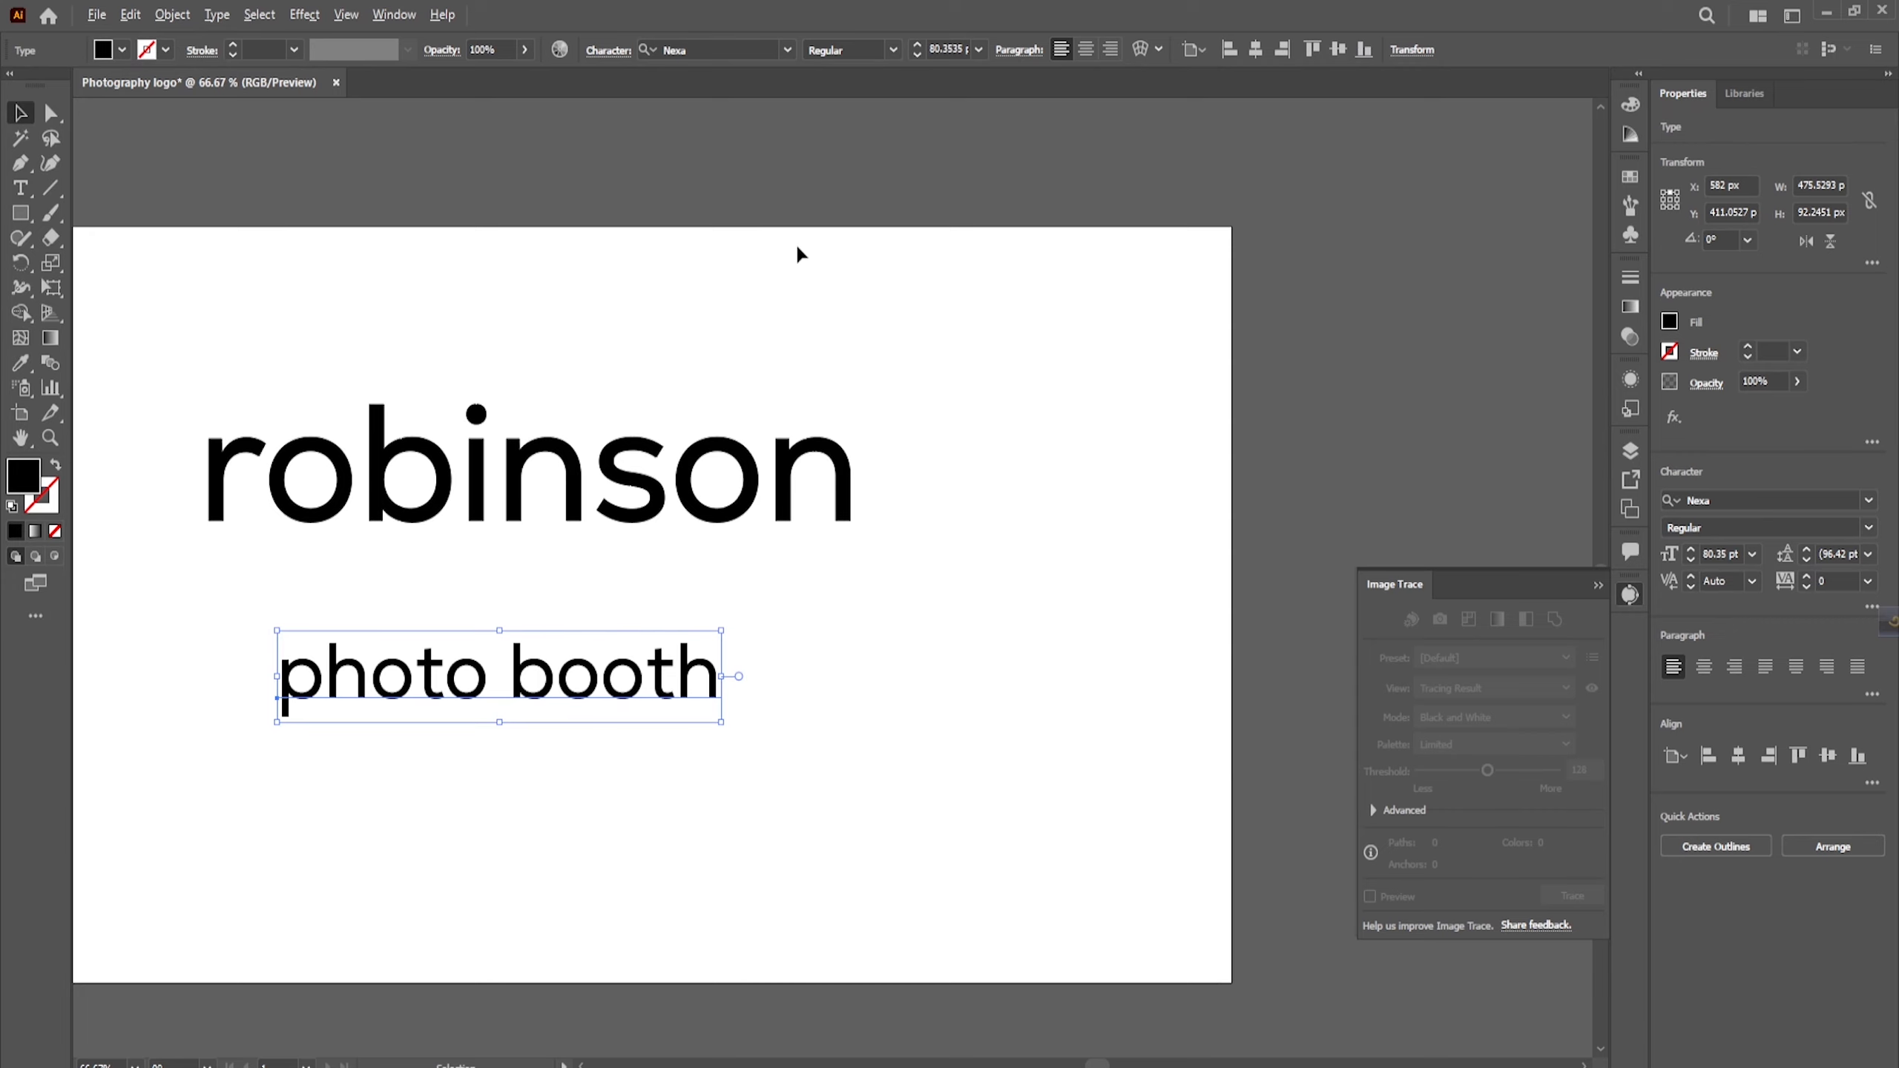
Step: Move "photo booth" farther down and shift "robinson" slightly lower, keeping a wide gap between the two lines
scroll(797, 259, down, 1)
scroll(636, 542, up, 2)
drag(648, 583, 665, 815)
scroll(691, 621, down, 3)
scroll(685, 624, up, 2)
drag(648, 438, 658, 495)
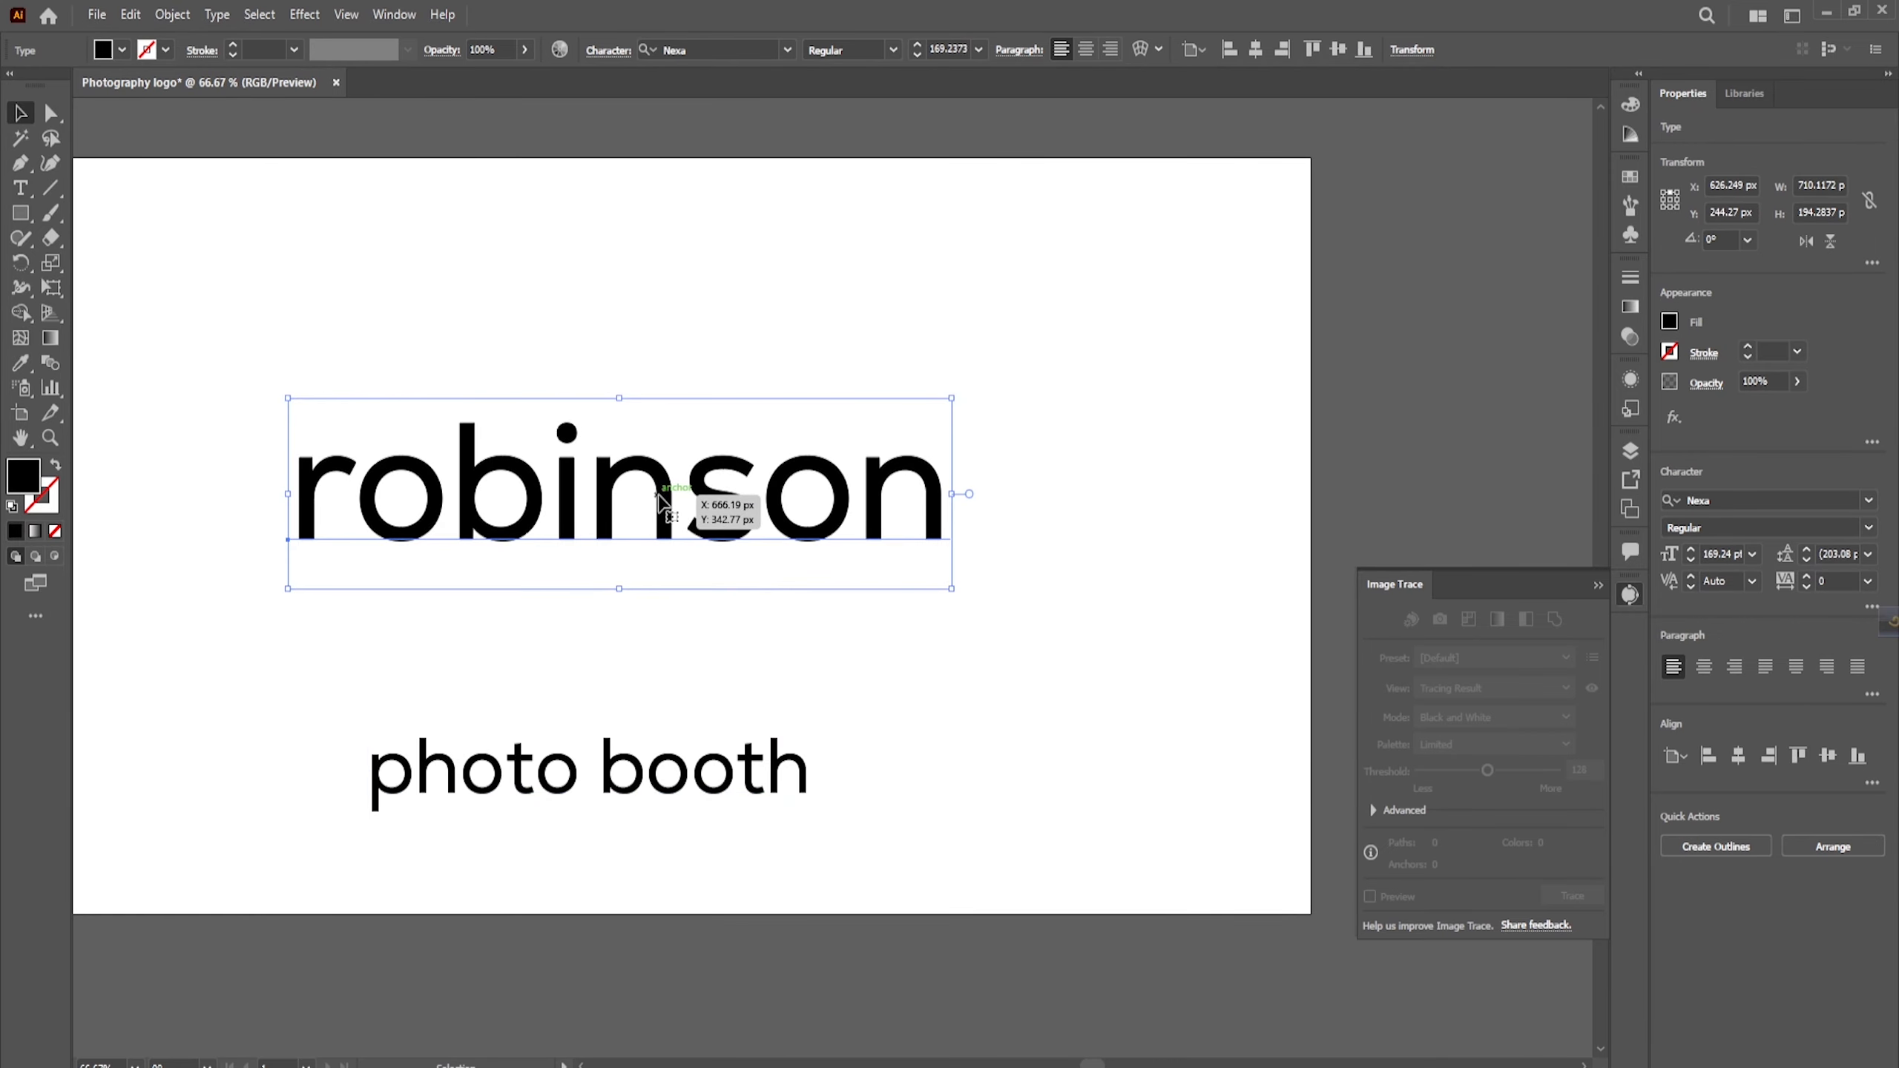
Step: Change the font of "robinson" to Signatrue
click(1765, 499)
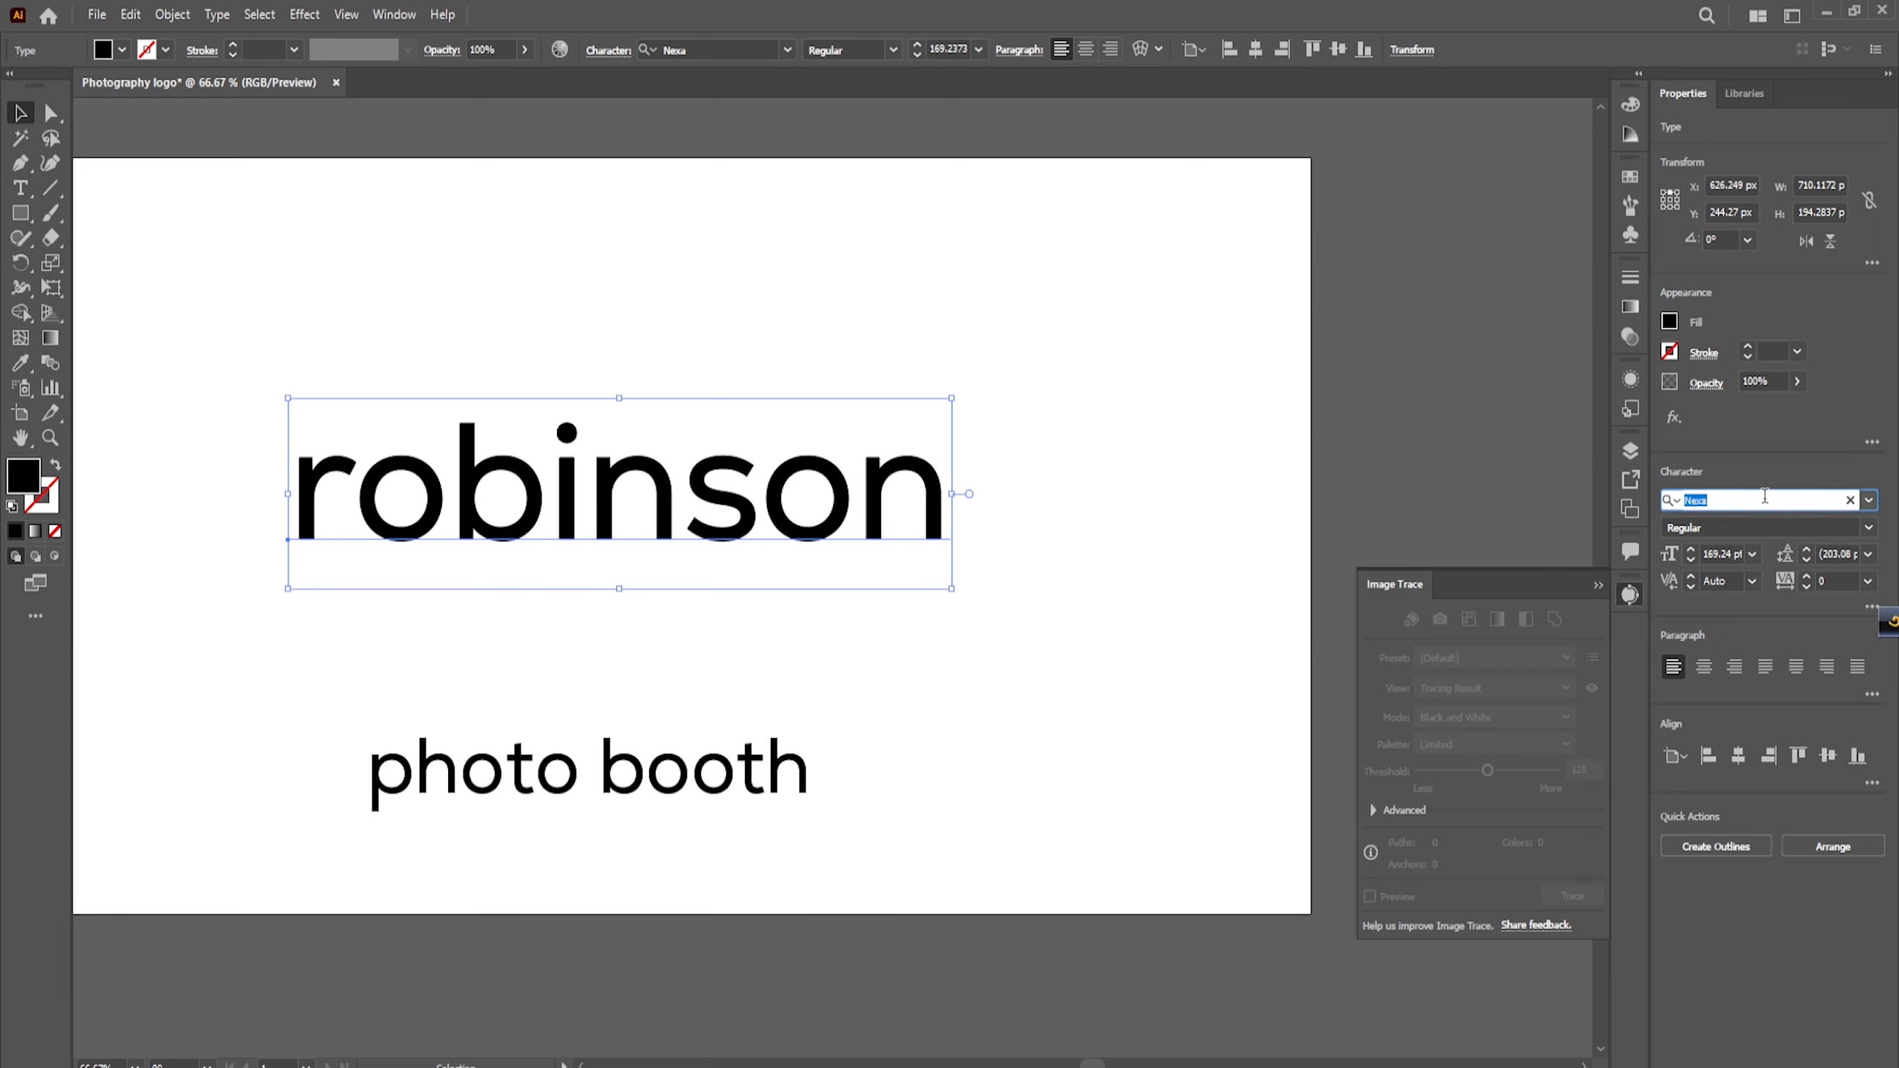
text(sig)
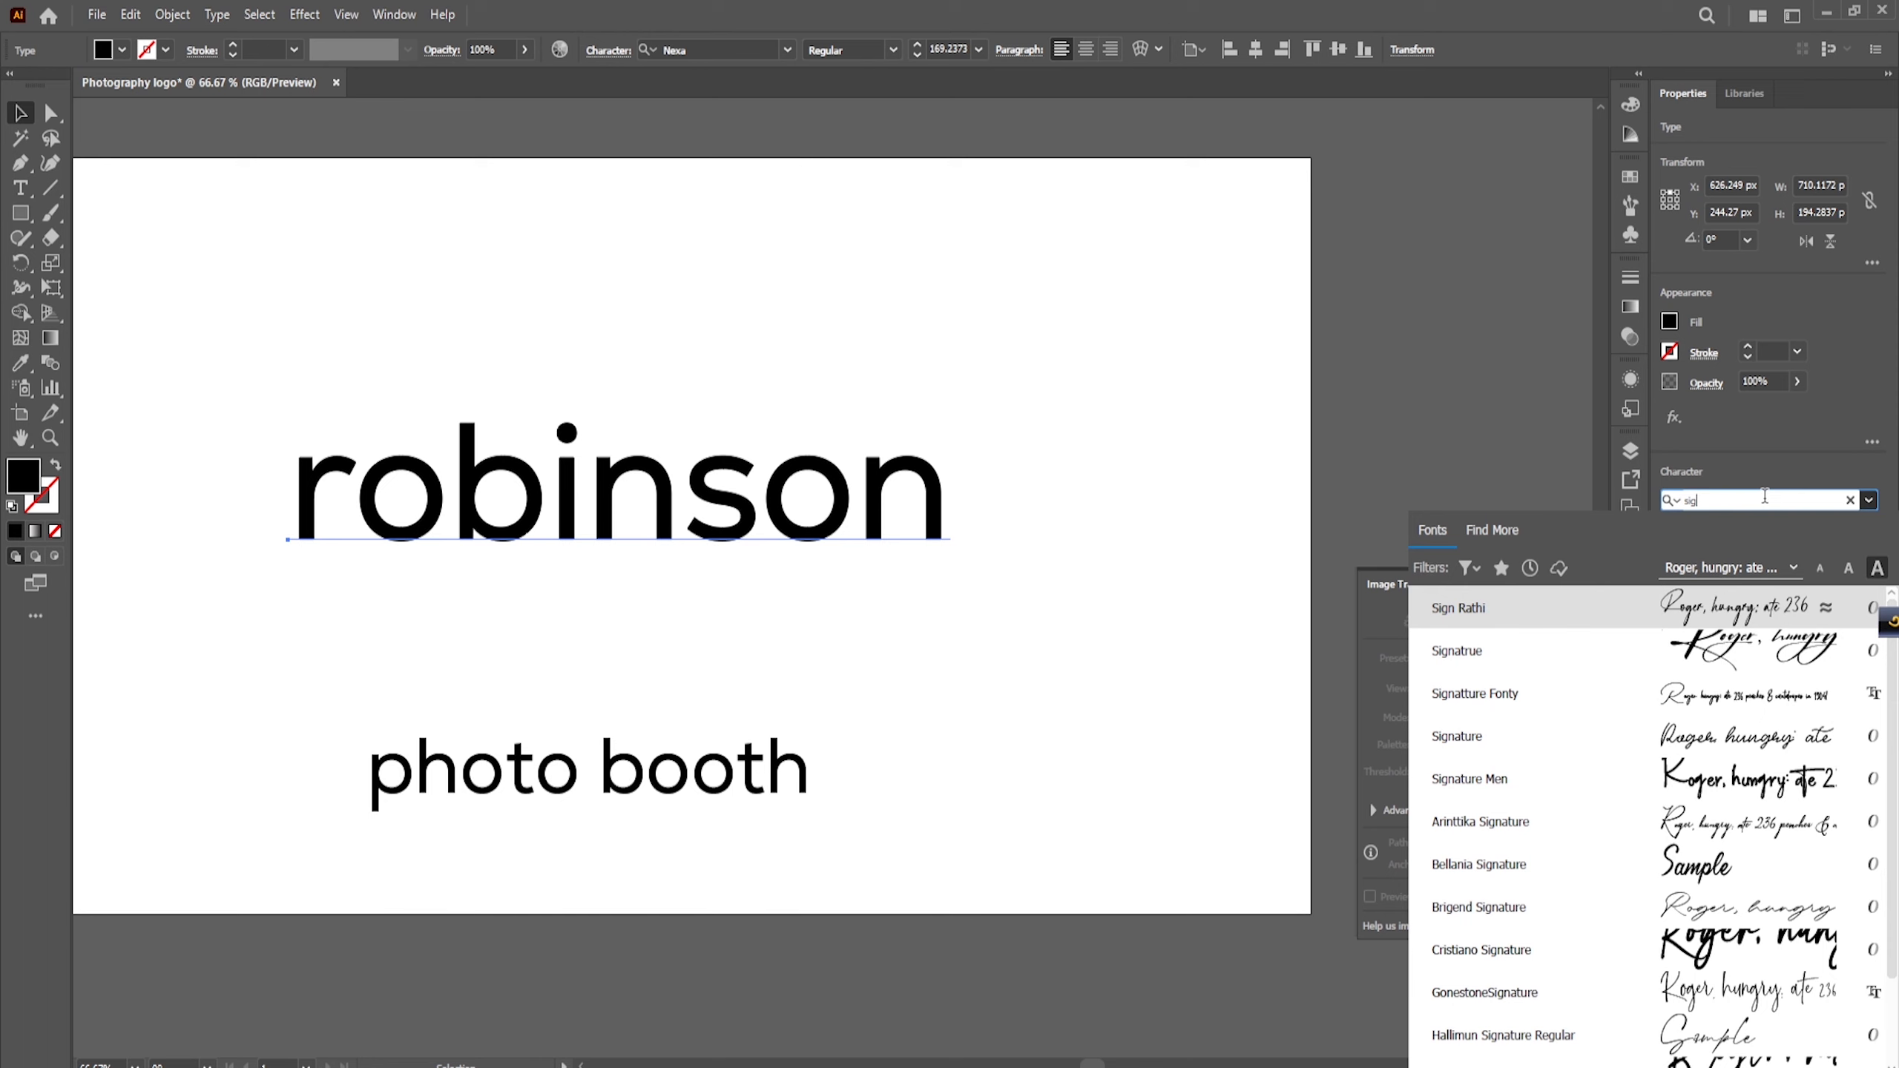
click(1533, 658)
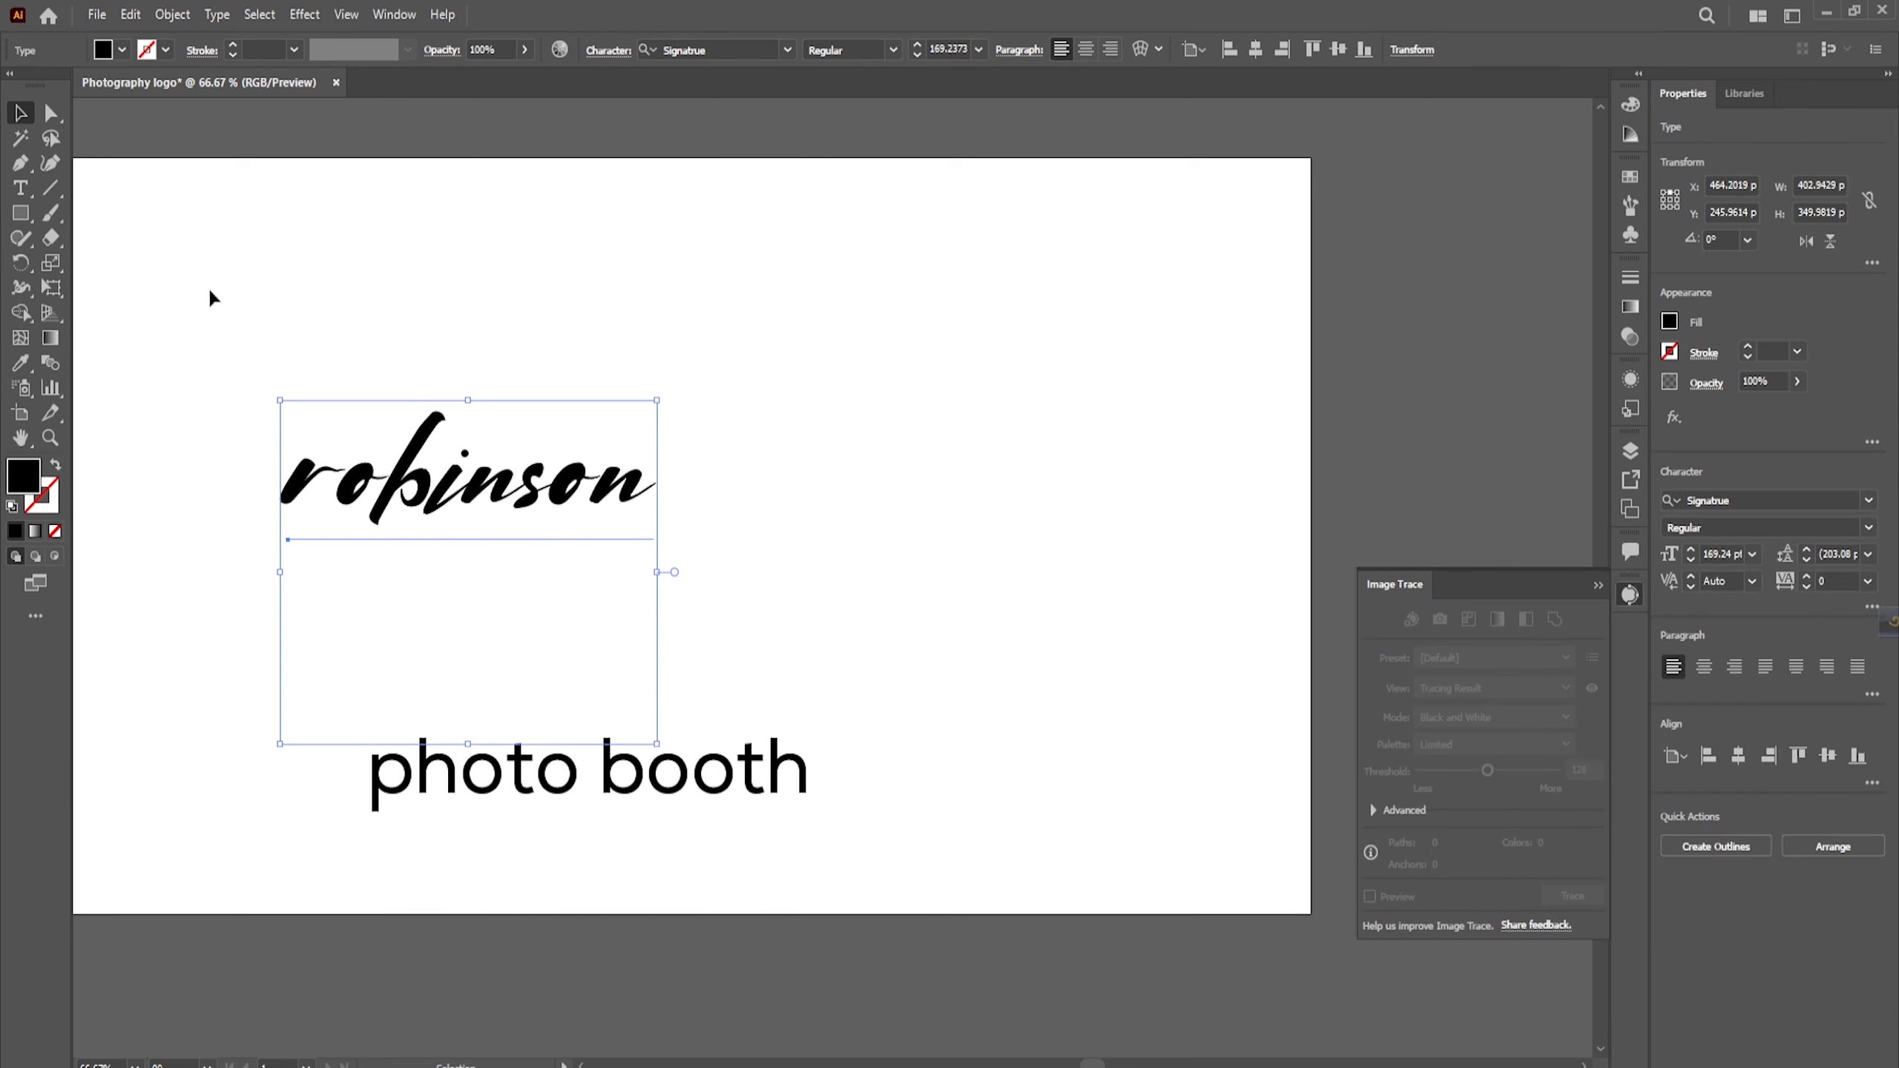
Step: Convert "robinson" to title case and nudge the script lettering slightly to the right
click(231, 19)
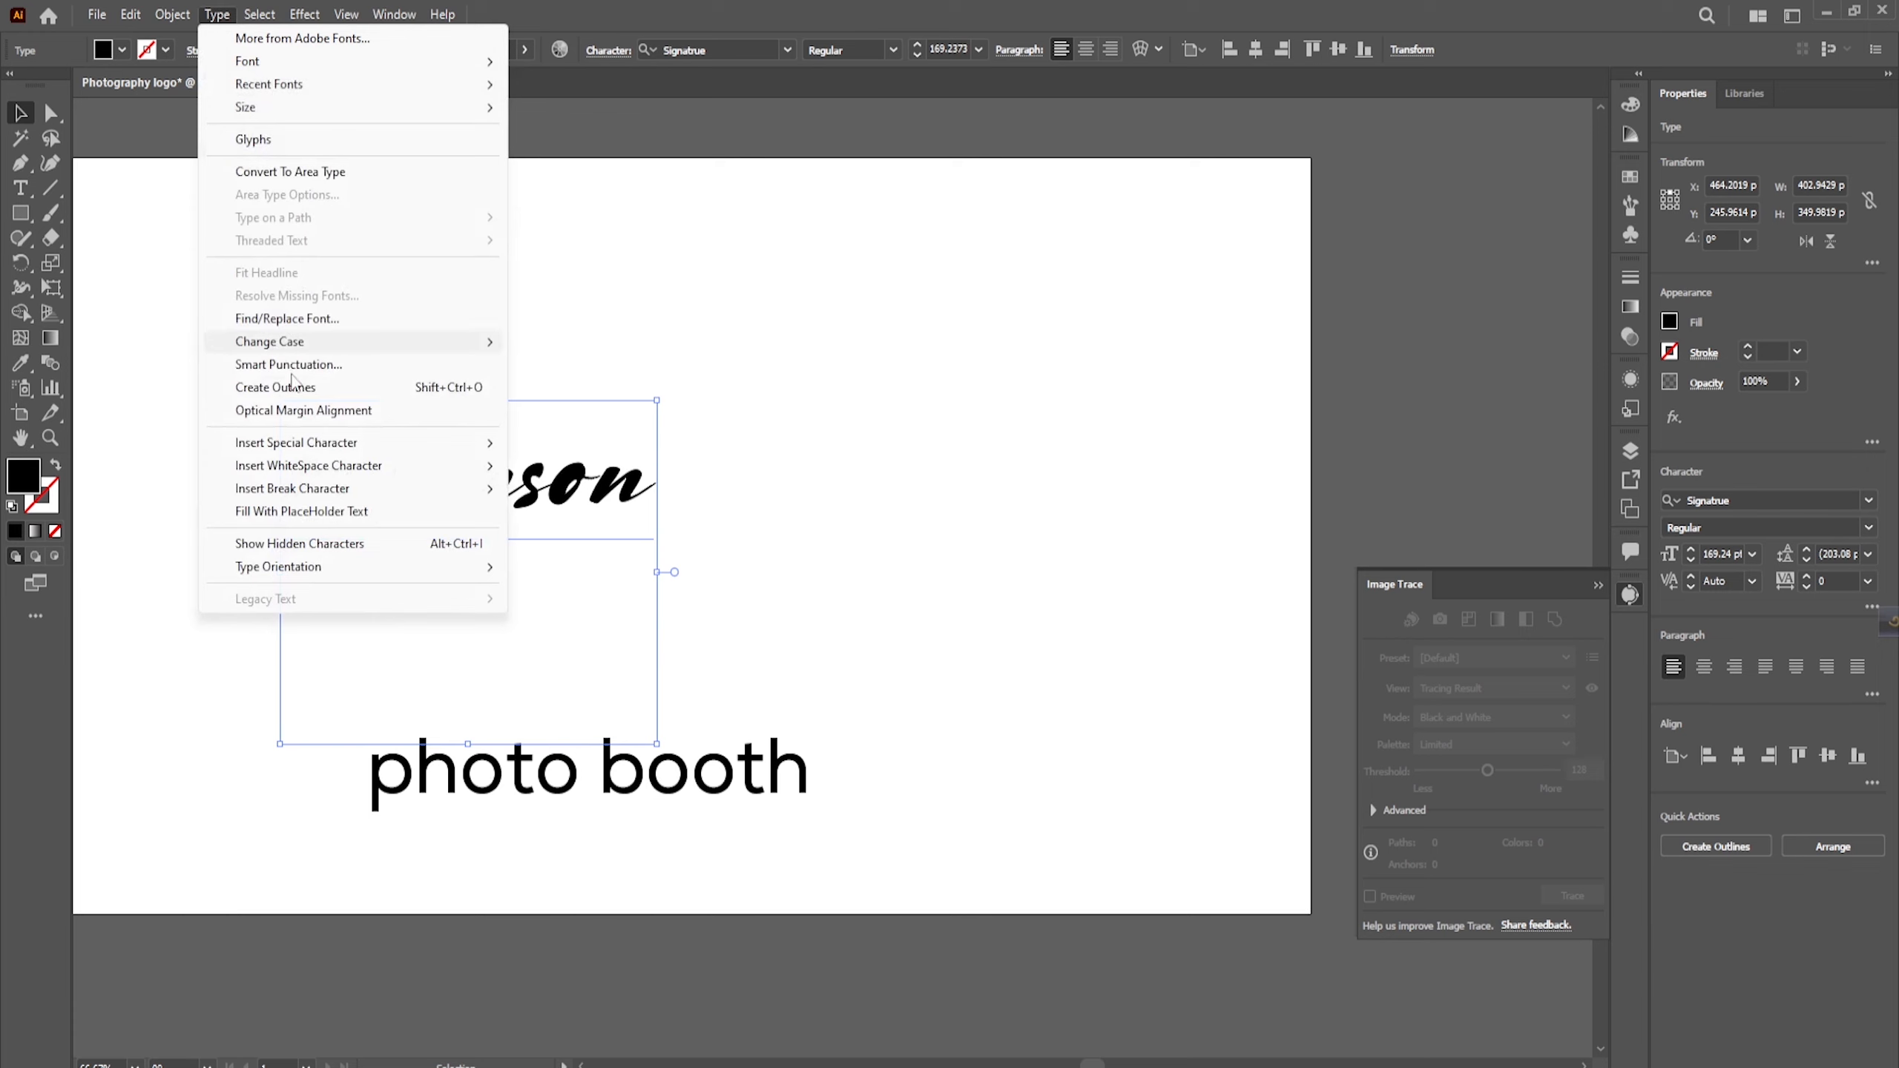
mouse_move(293, 346)
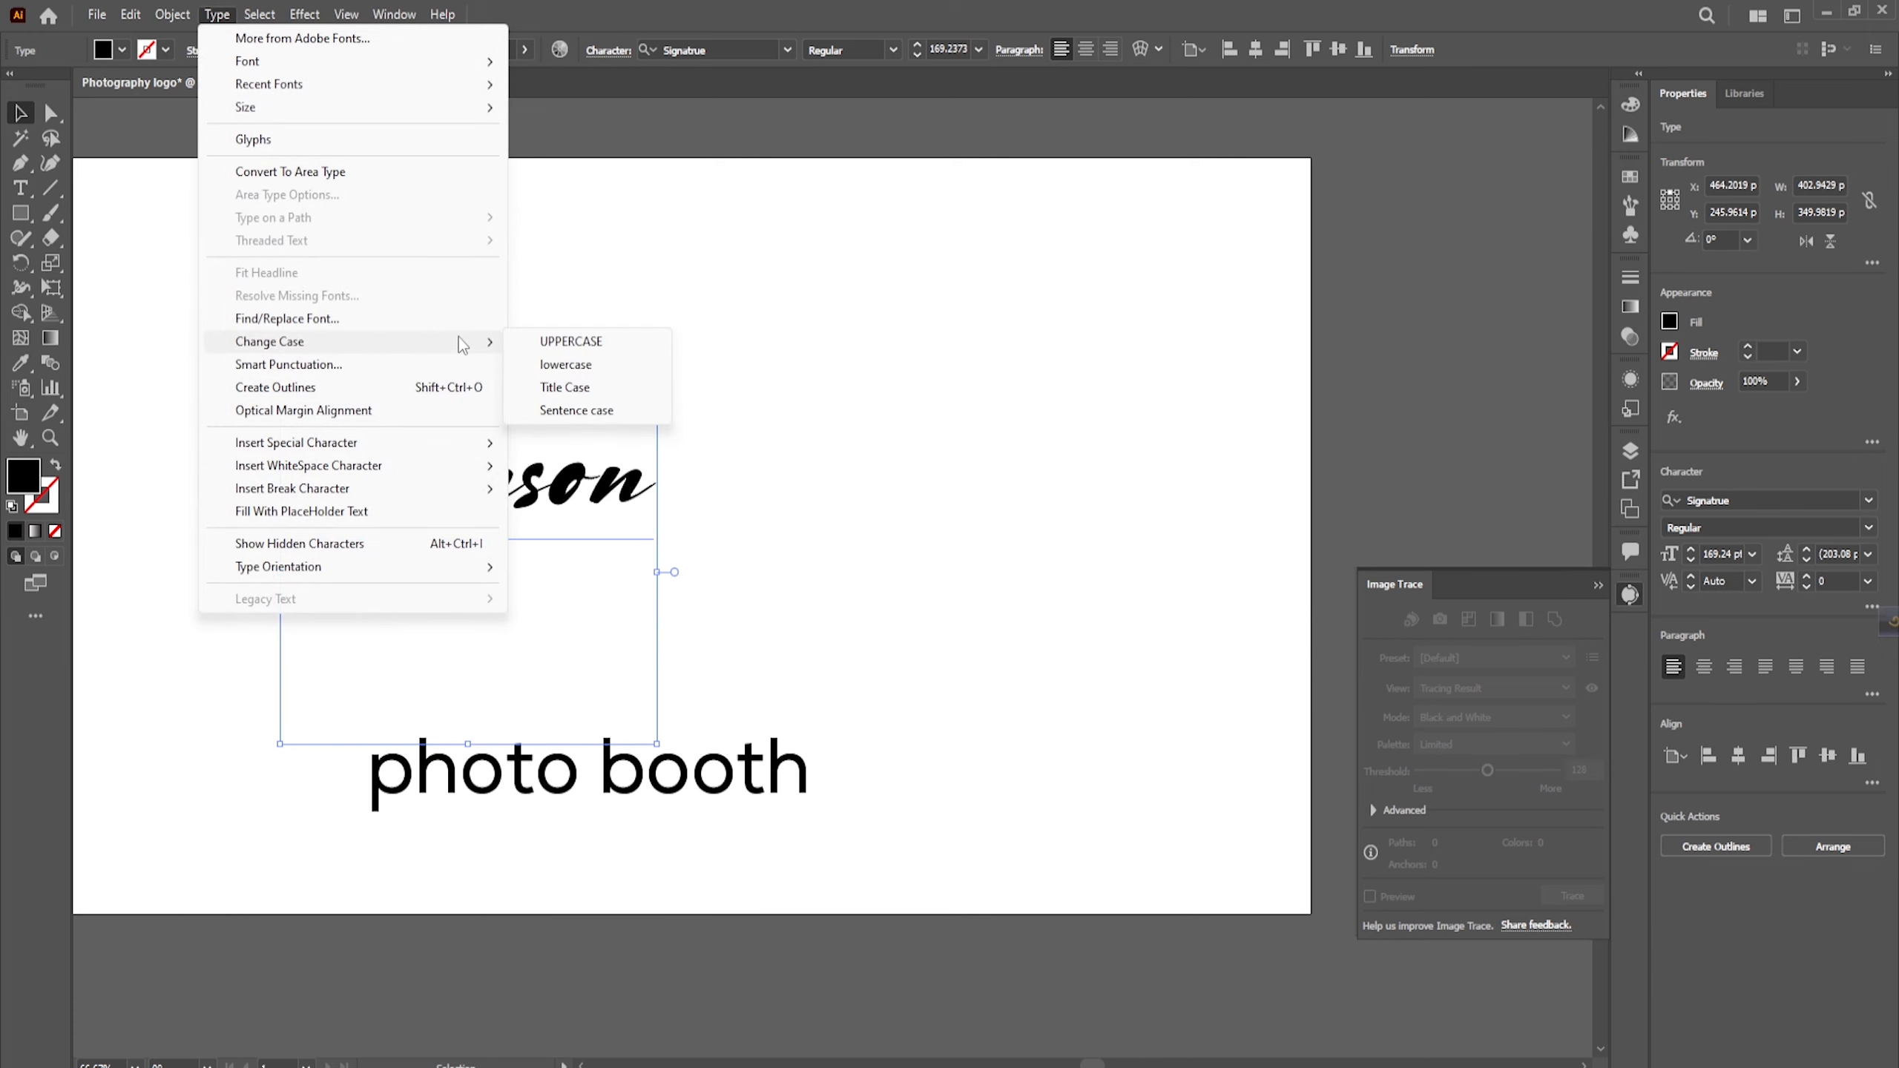
click(551, 389)
key(ctrl+minus)
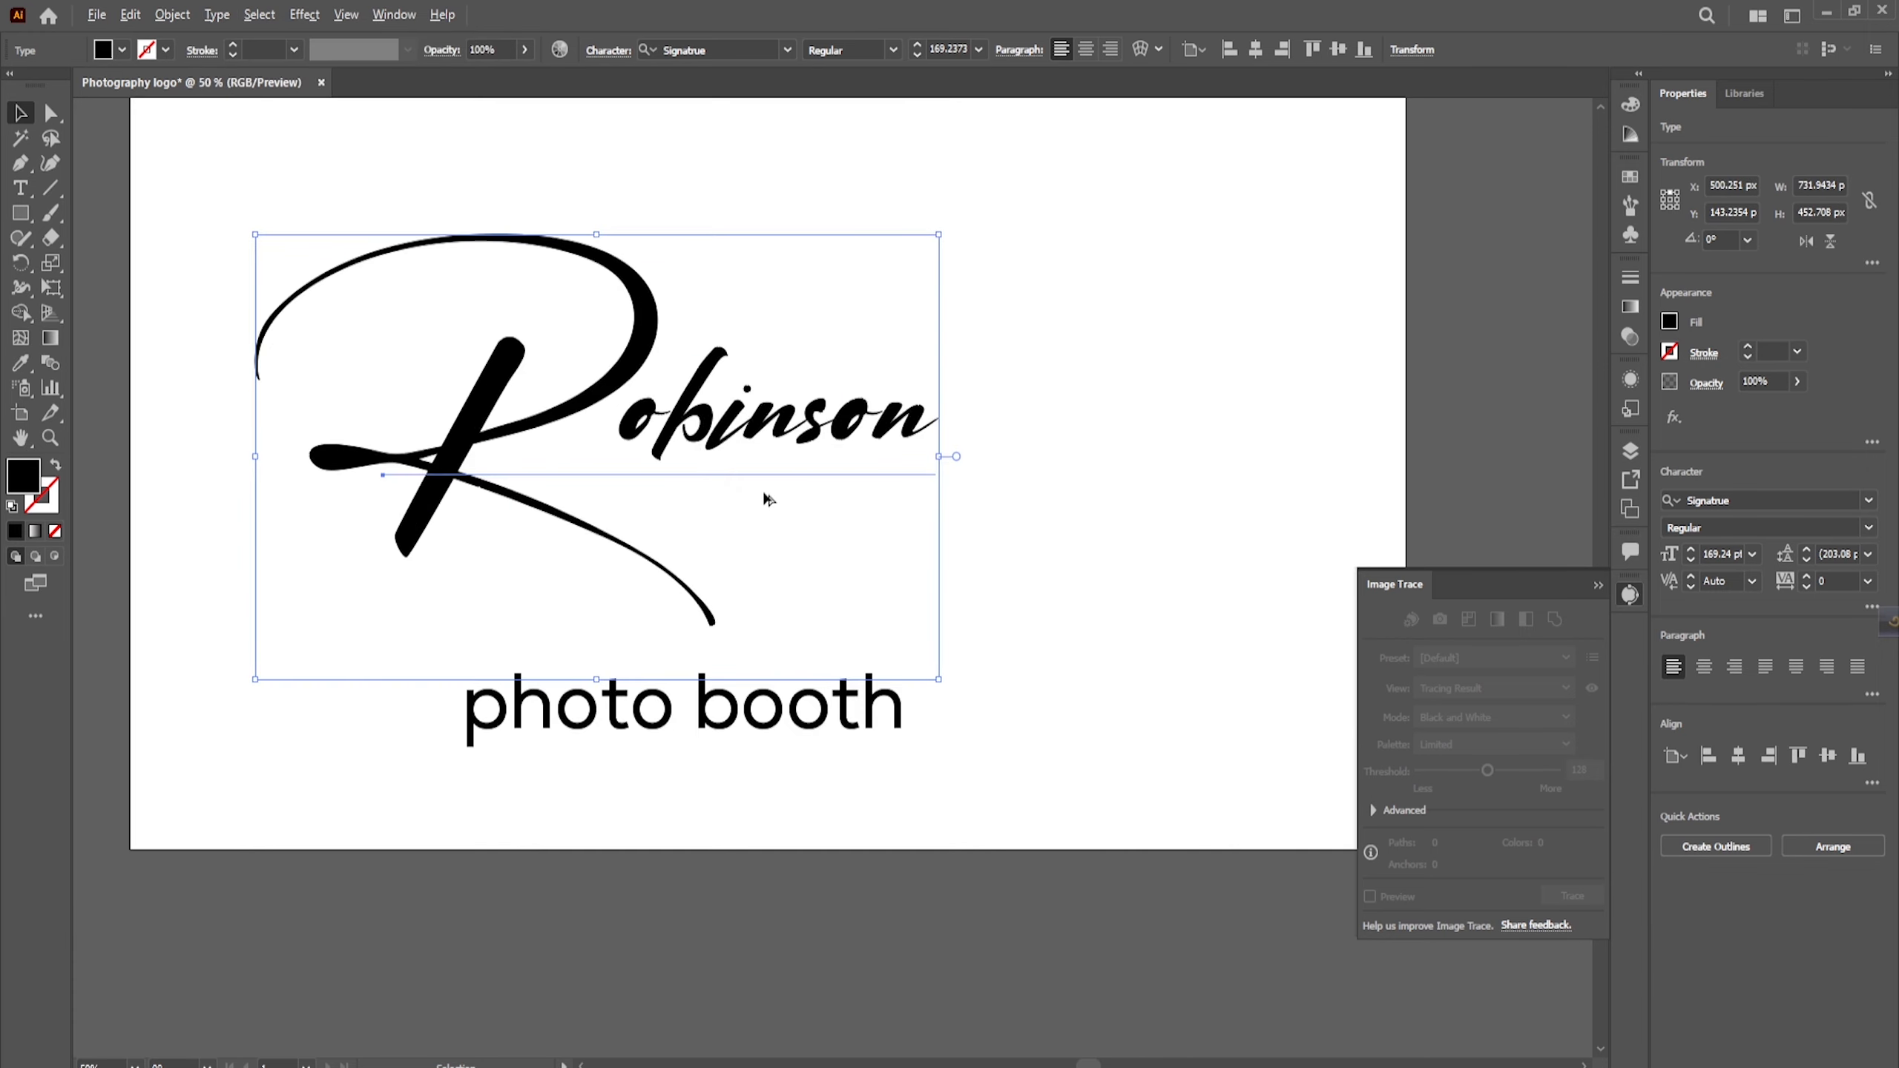
drag(666, 424, 703, 431)
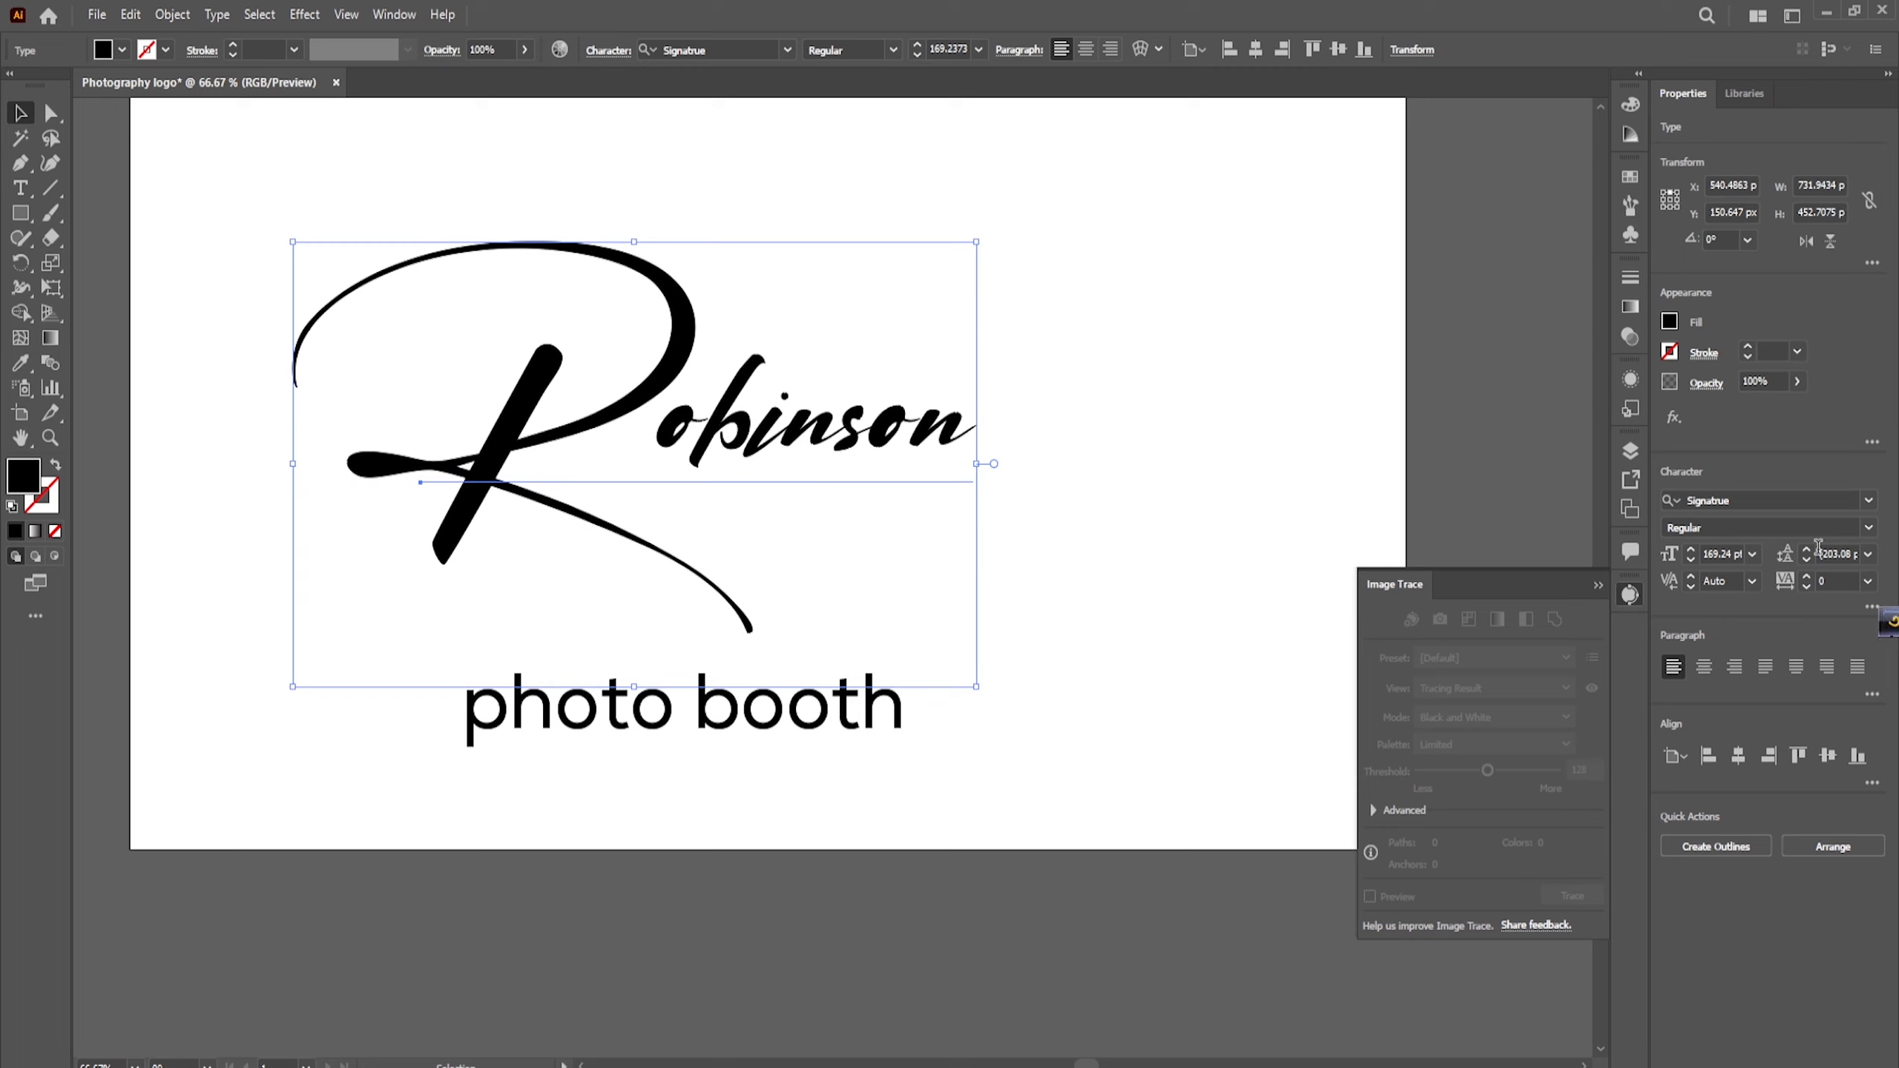
Step: Move "photo booth" off the artboard to just below it and shift the "Robinson" lettering lower on the artboard
click(1755, 502)
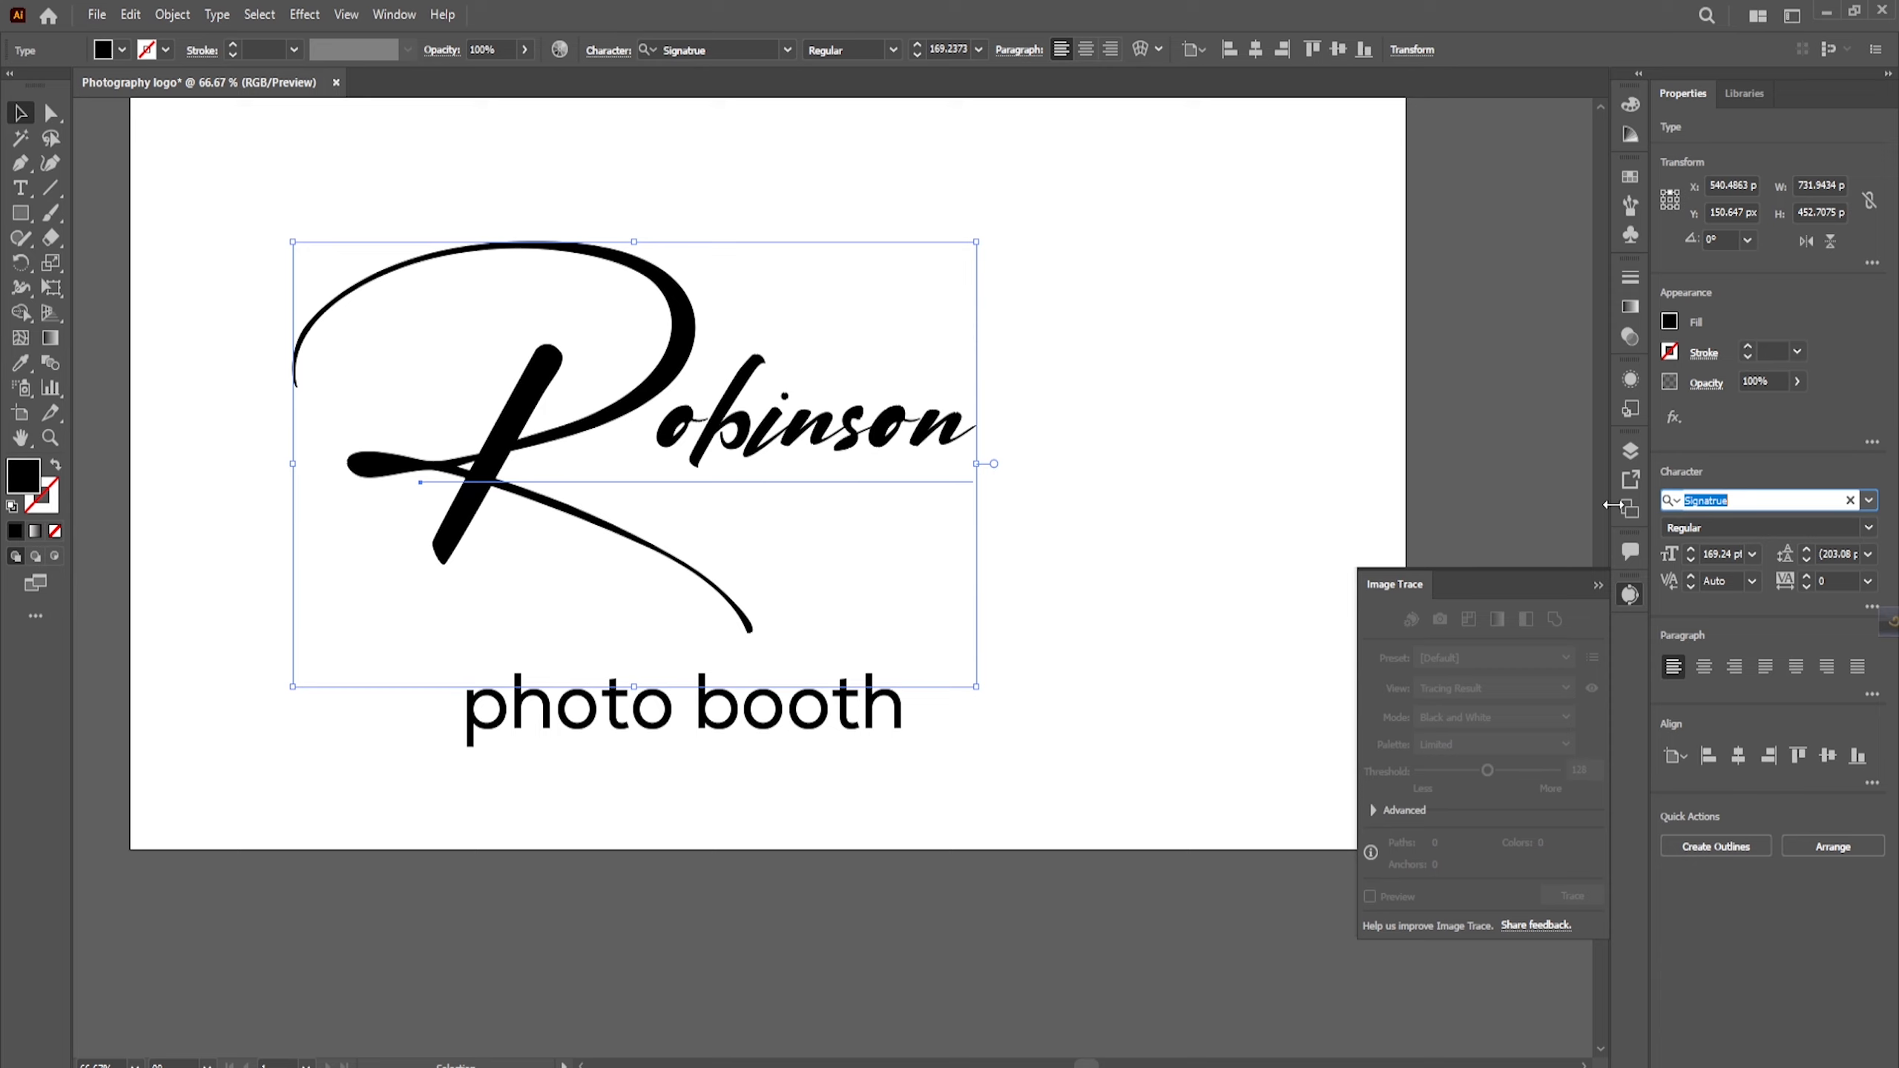
click(1021, 208)
scroll(934, 378, down, 2)
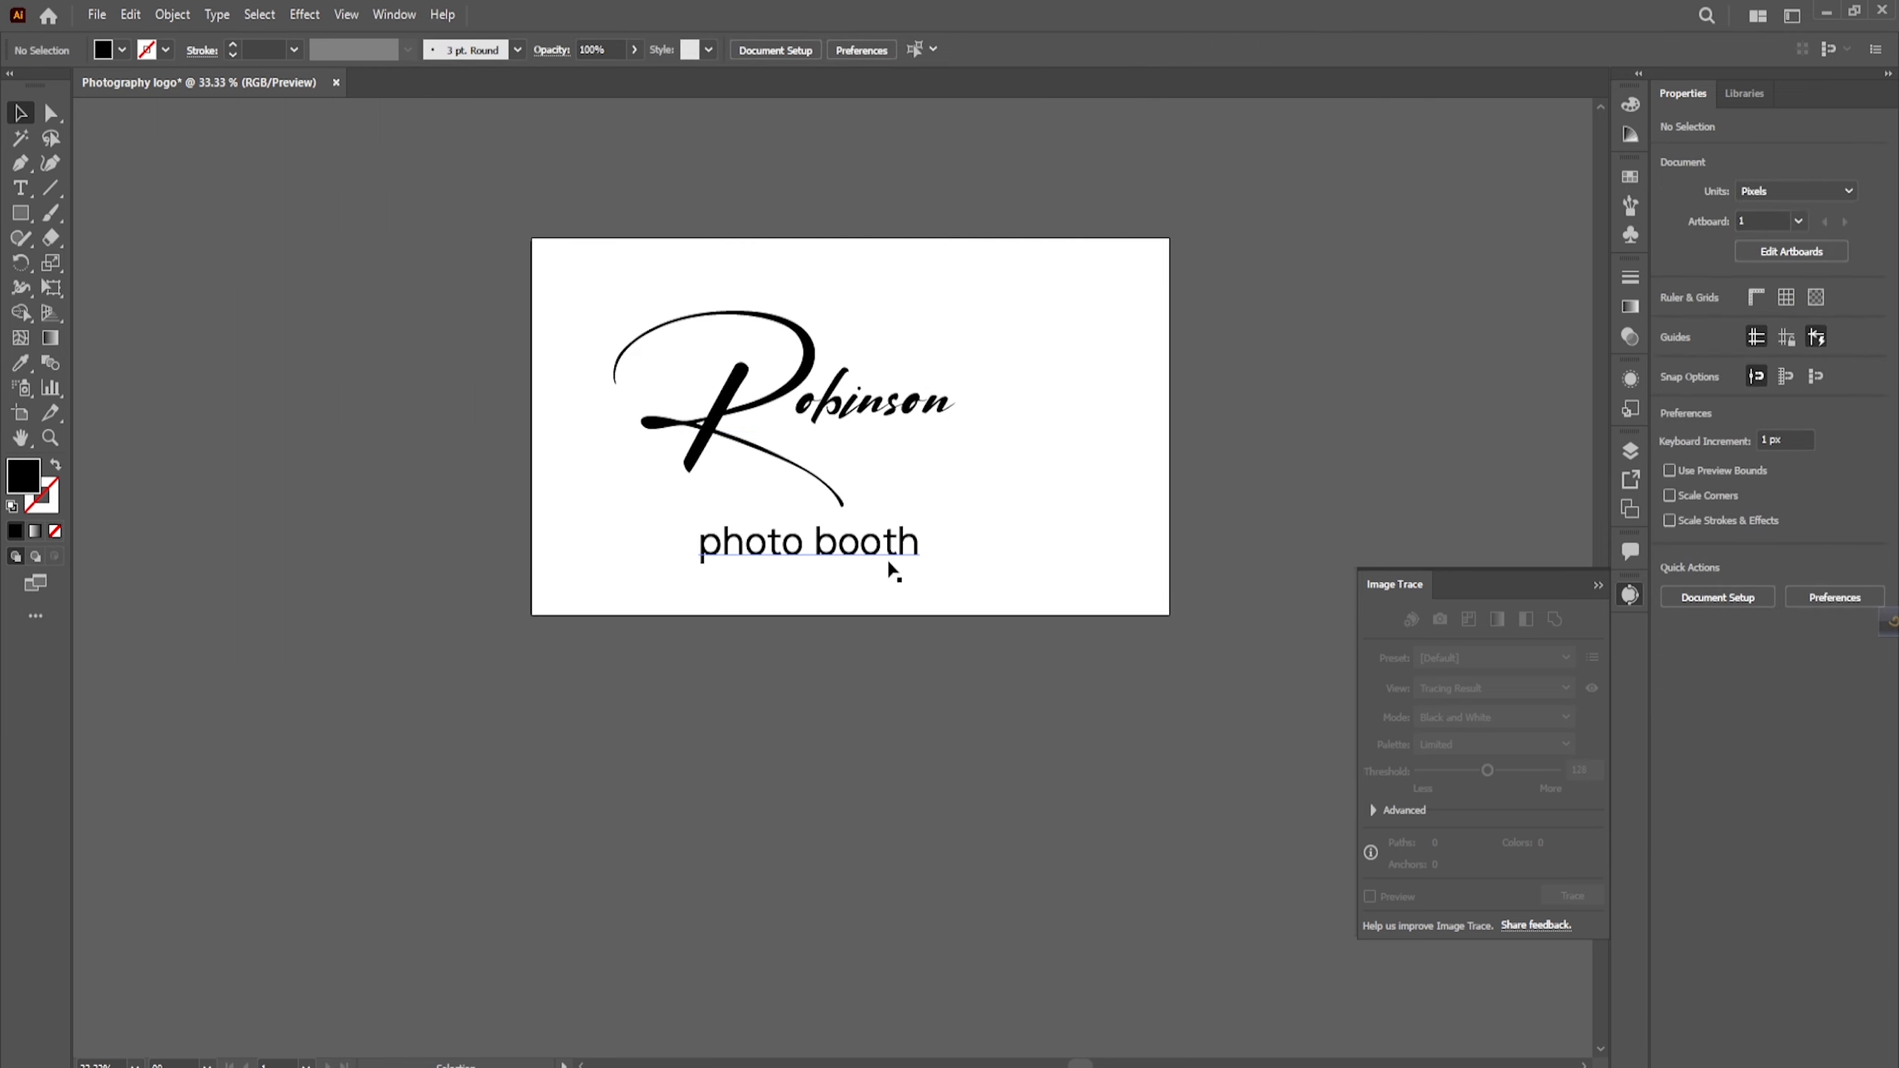
drag(889, 566, 908, 687)
click(860, 413)
scroll(878, 419, down, 2)
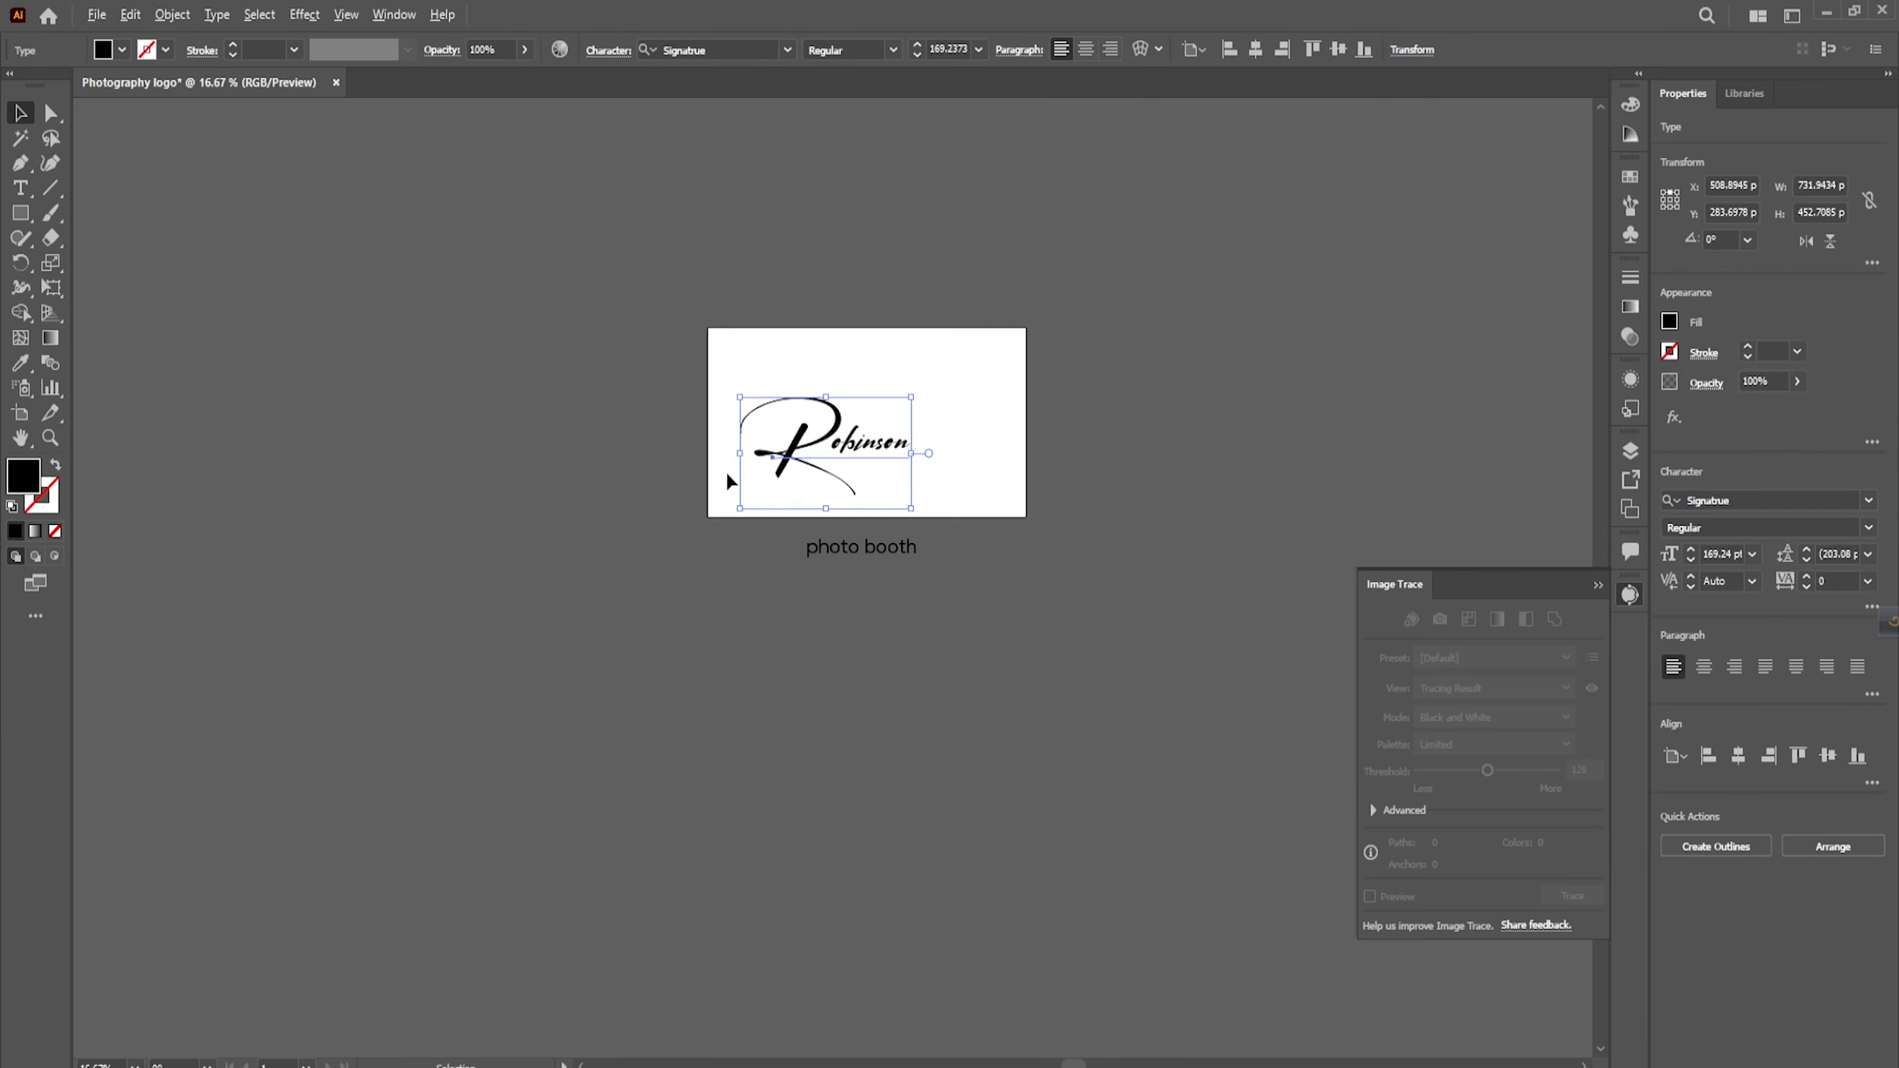
Step: Bring the camera drawing from the canvas left of the artboard onto the small letters of "Robinson"
scroll(726, 469, left, 6)
scroll(291, 478, down, 4)
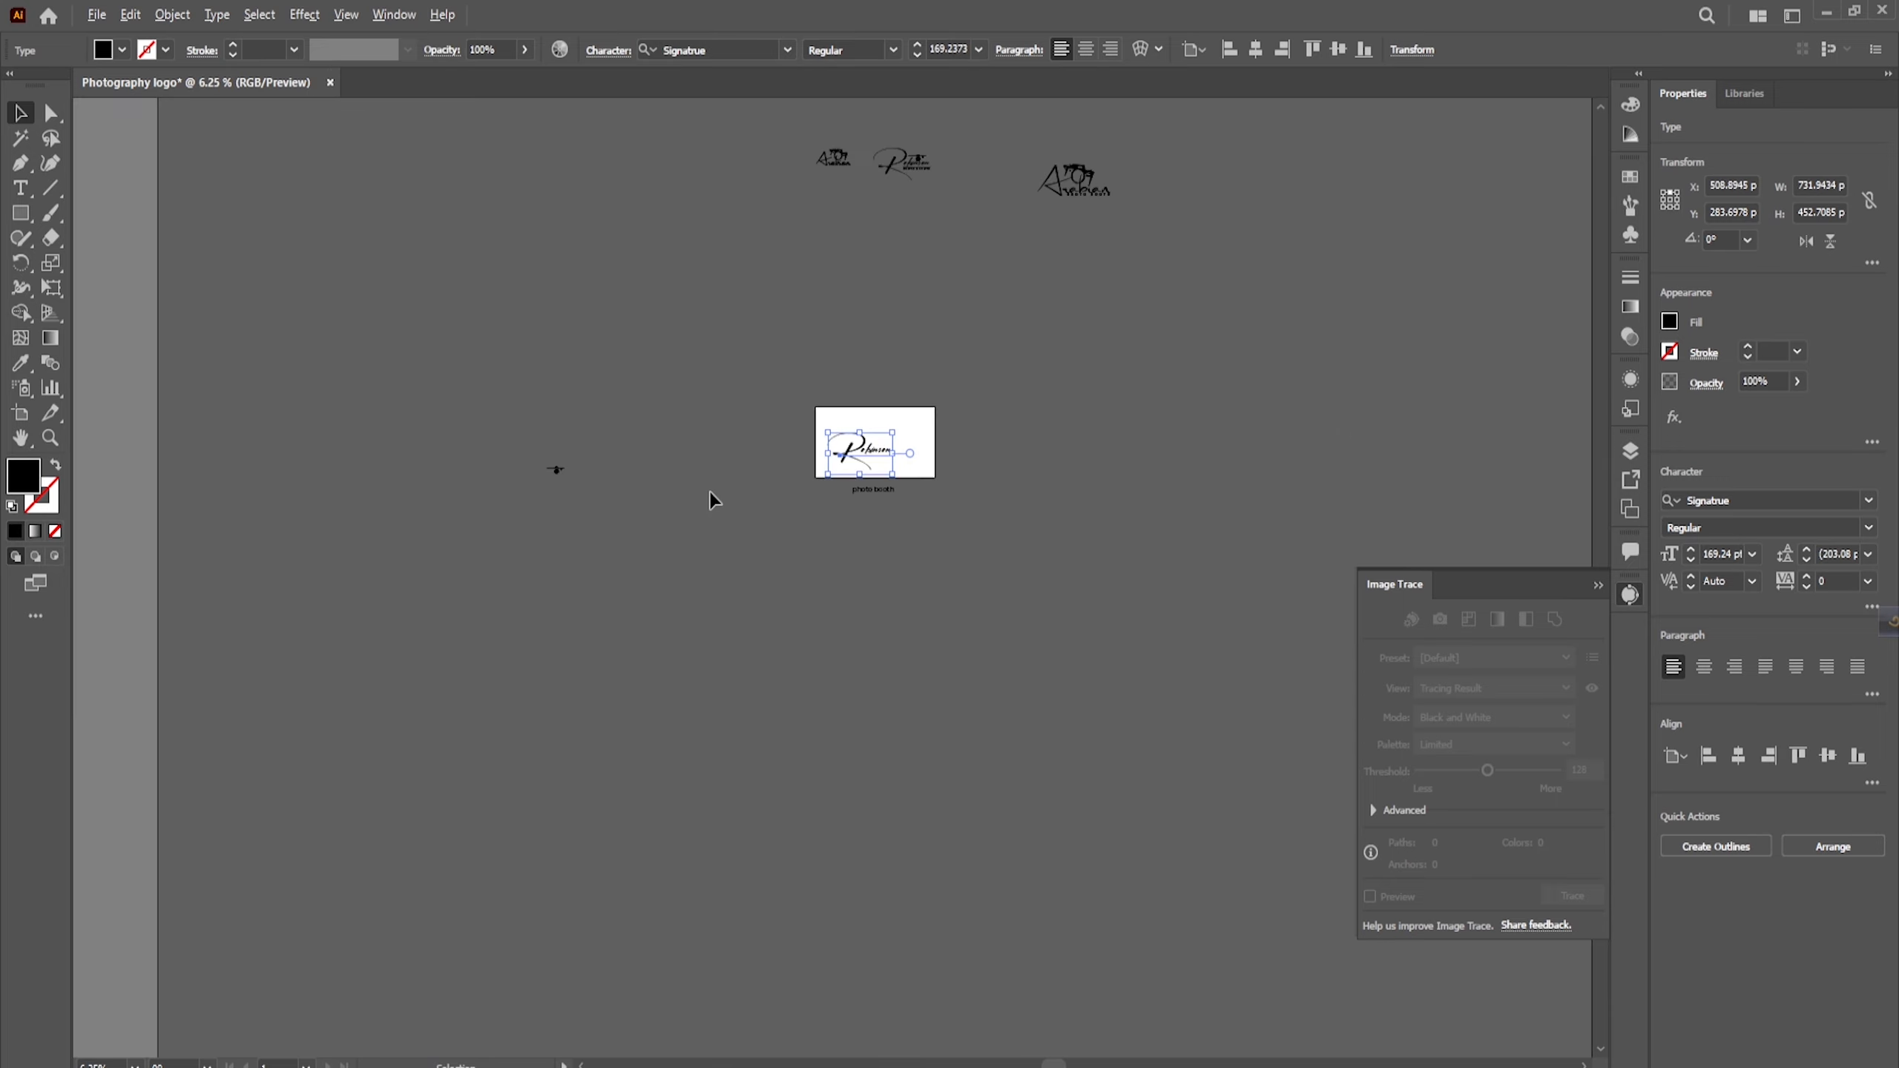
scroll(700, 493, up, 4)
scroll(605, 496, down, 1)
scroll(1263, 385, up, 4)
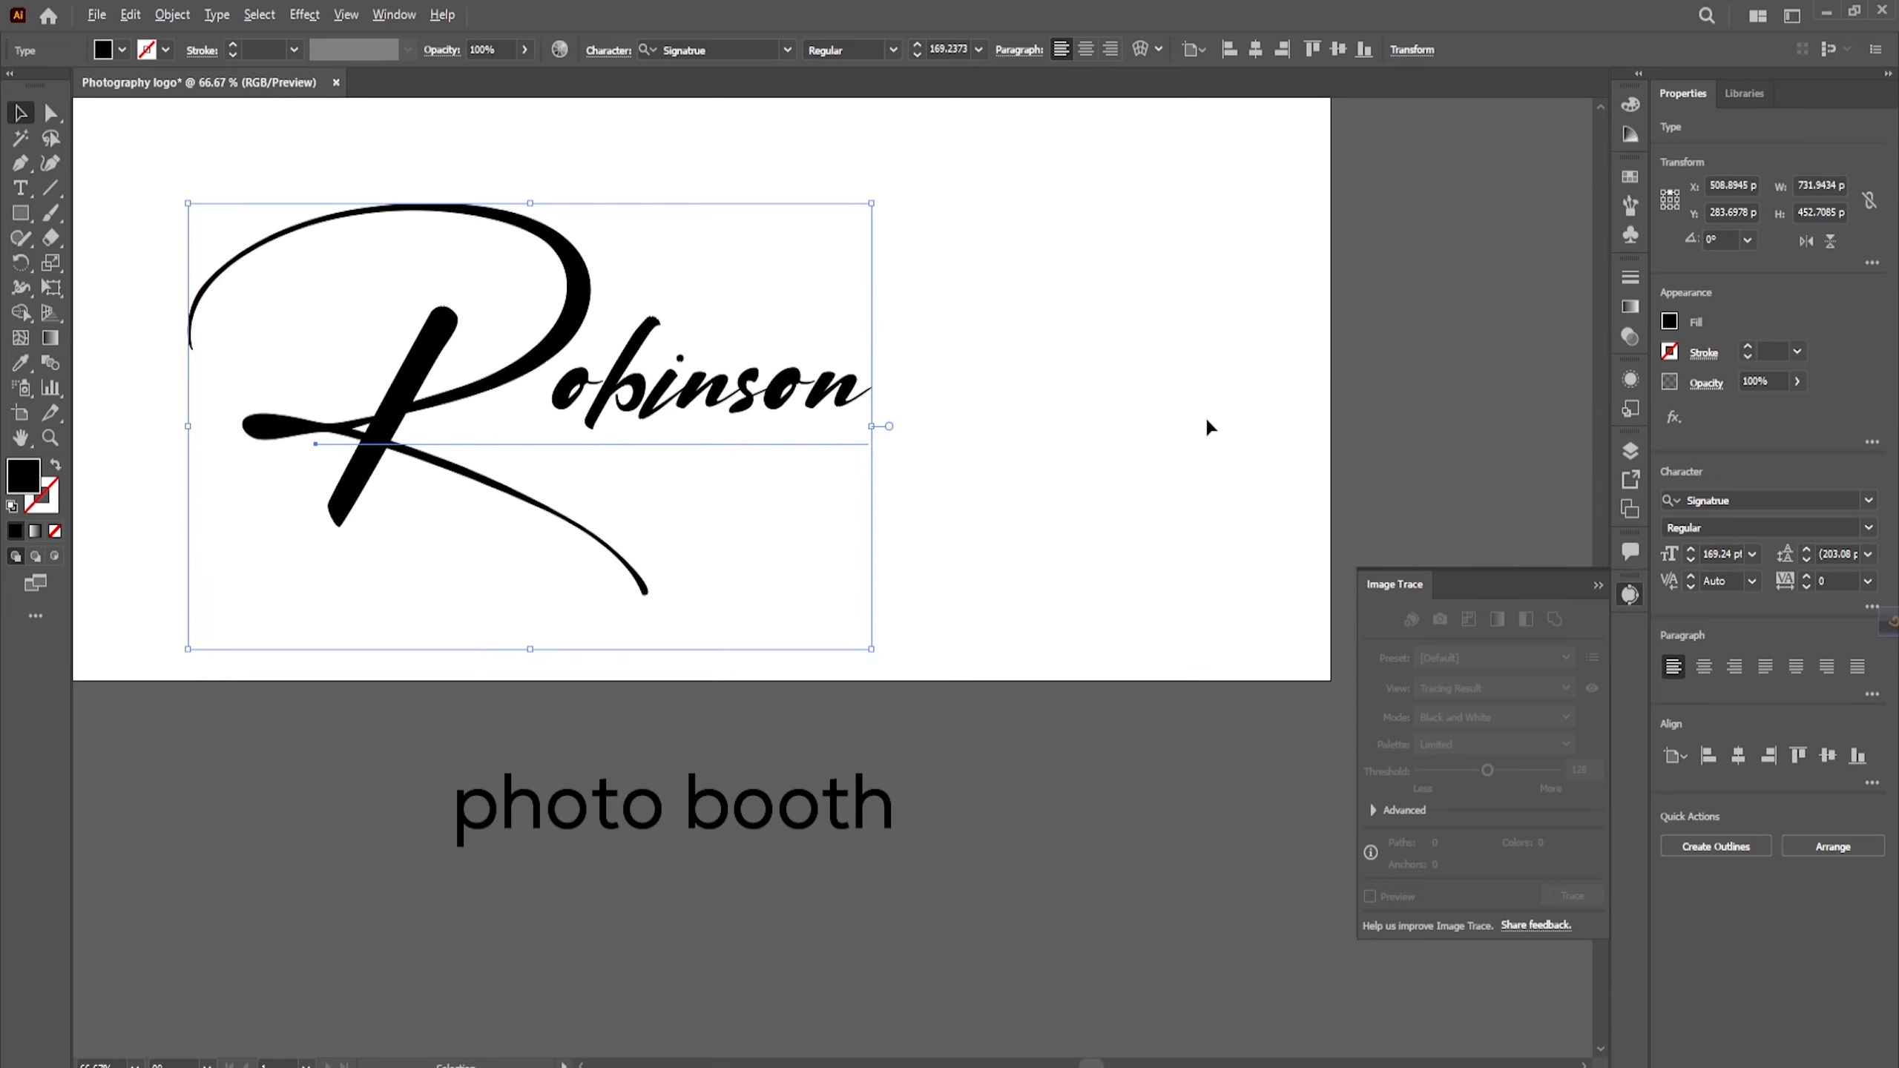
scroll(1204, 393, down, 3)
scroll(759, 449, down, 1)
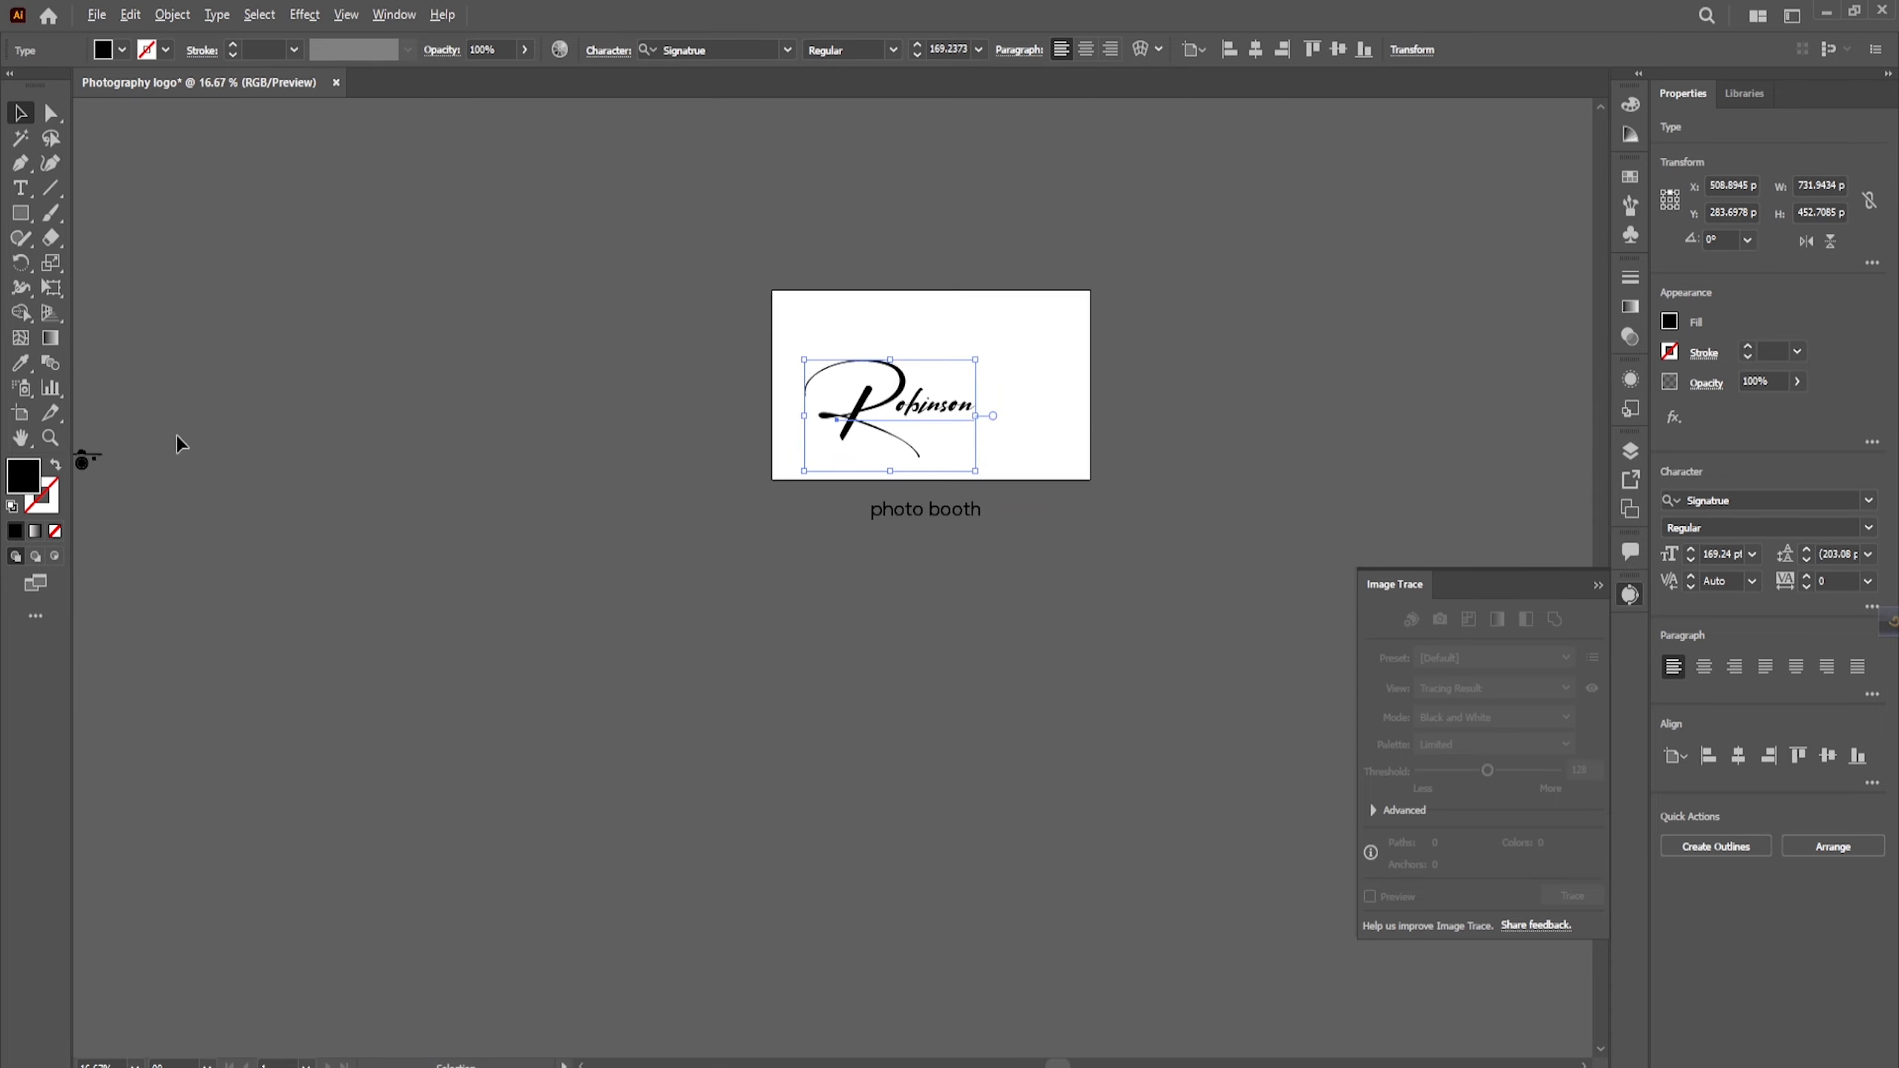
drag(86, 471, 928, 386)
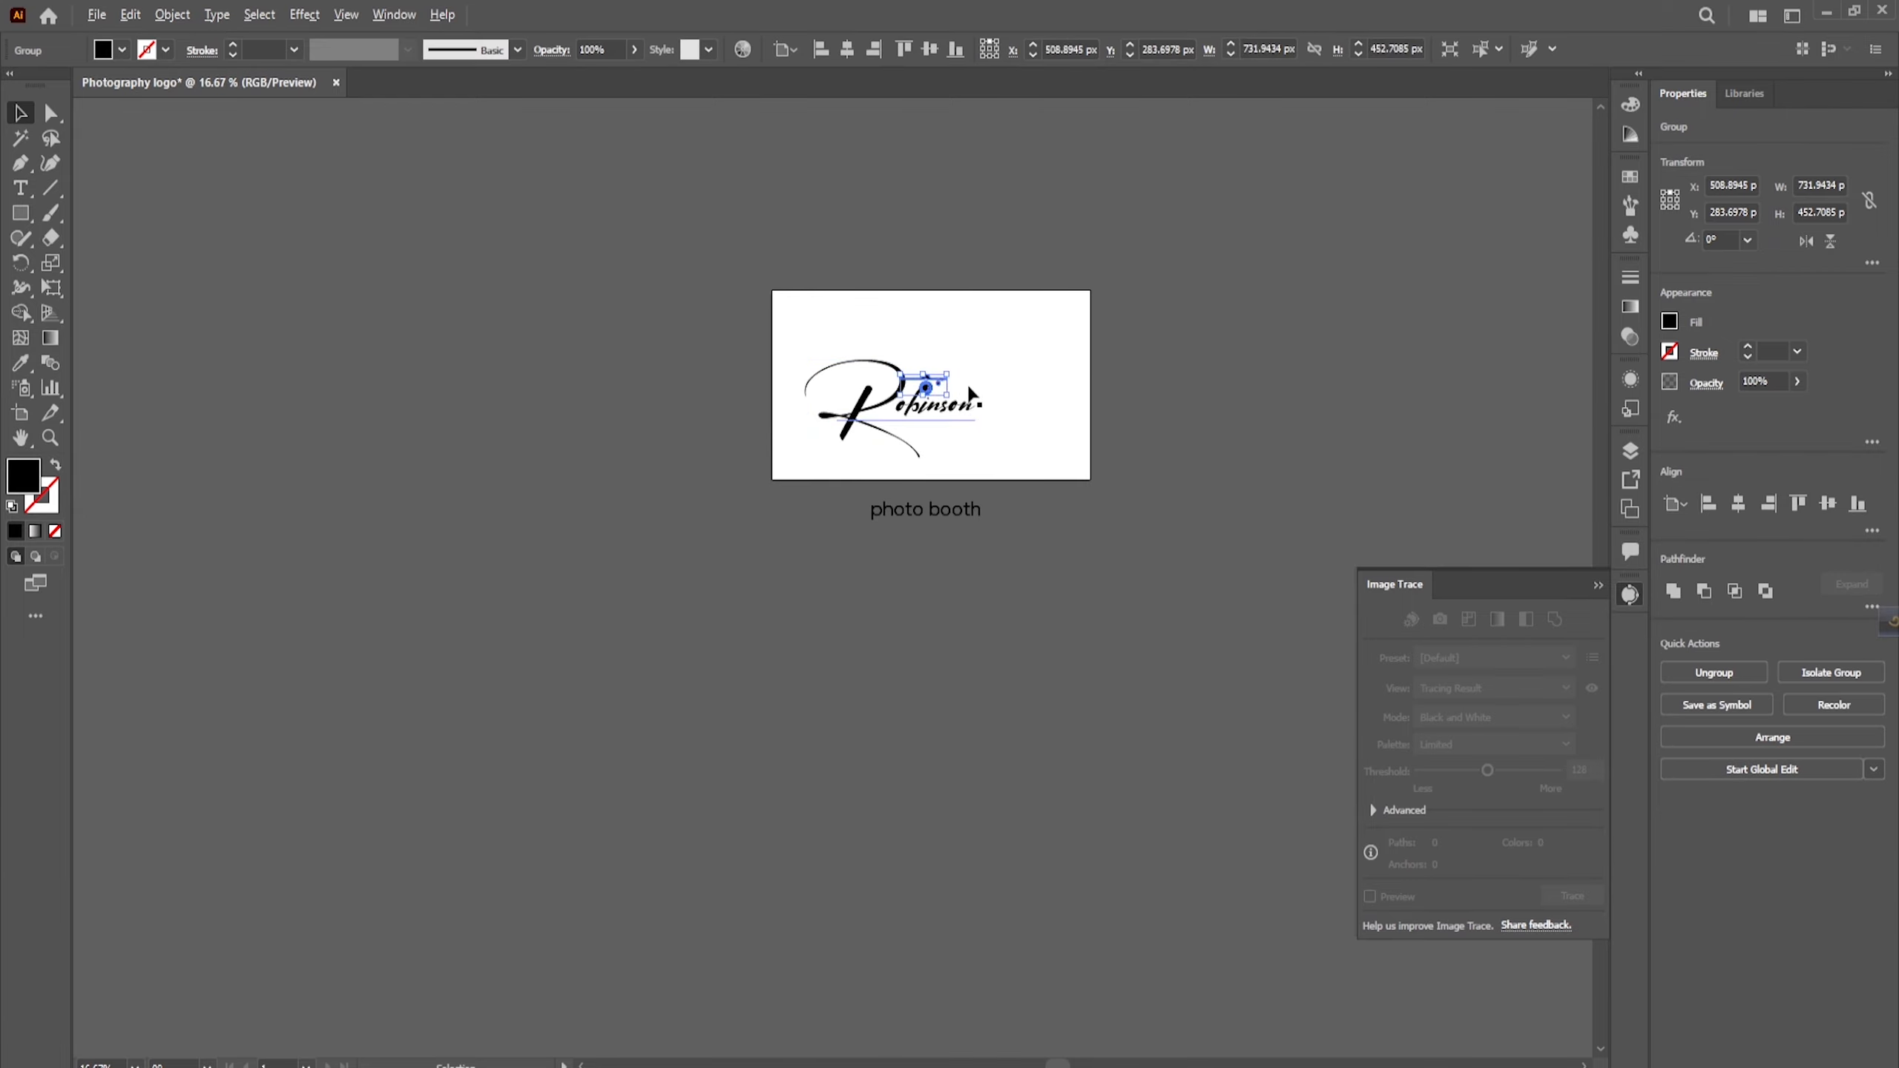
scroll(954, 368, up, 3)
scroll(948, 341, up, 3)
scroll(645, 445, down, 1)
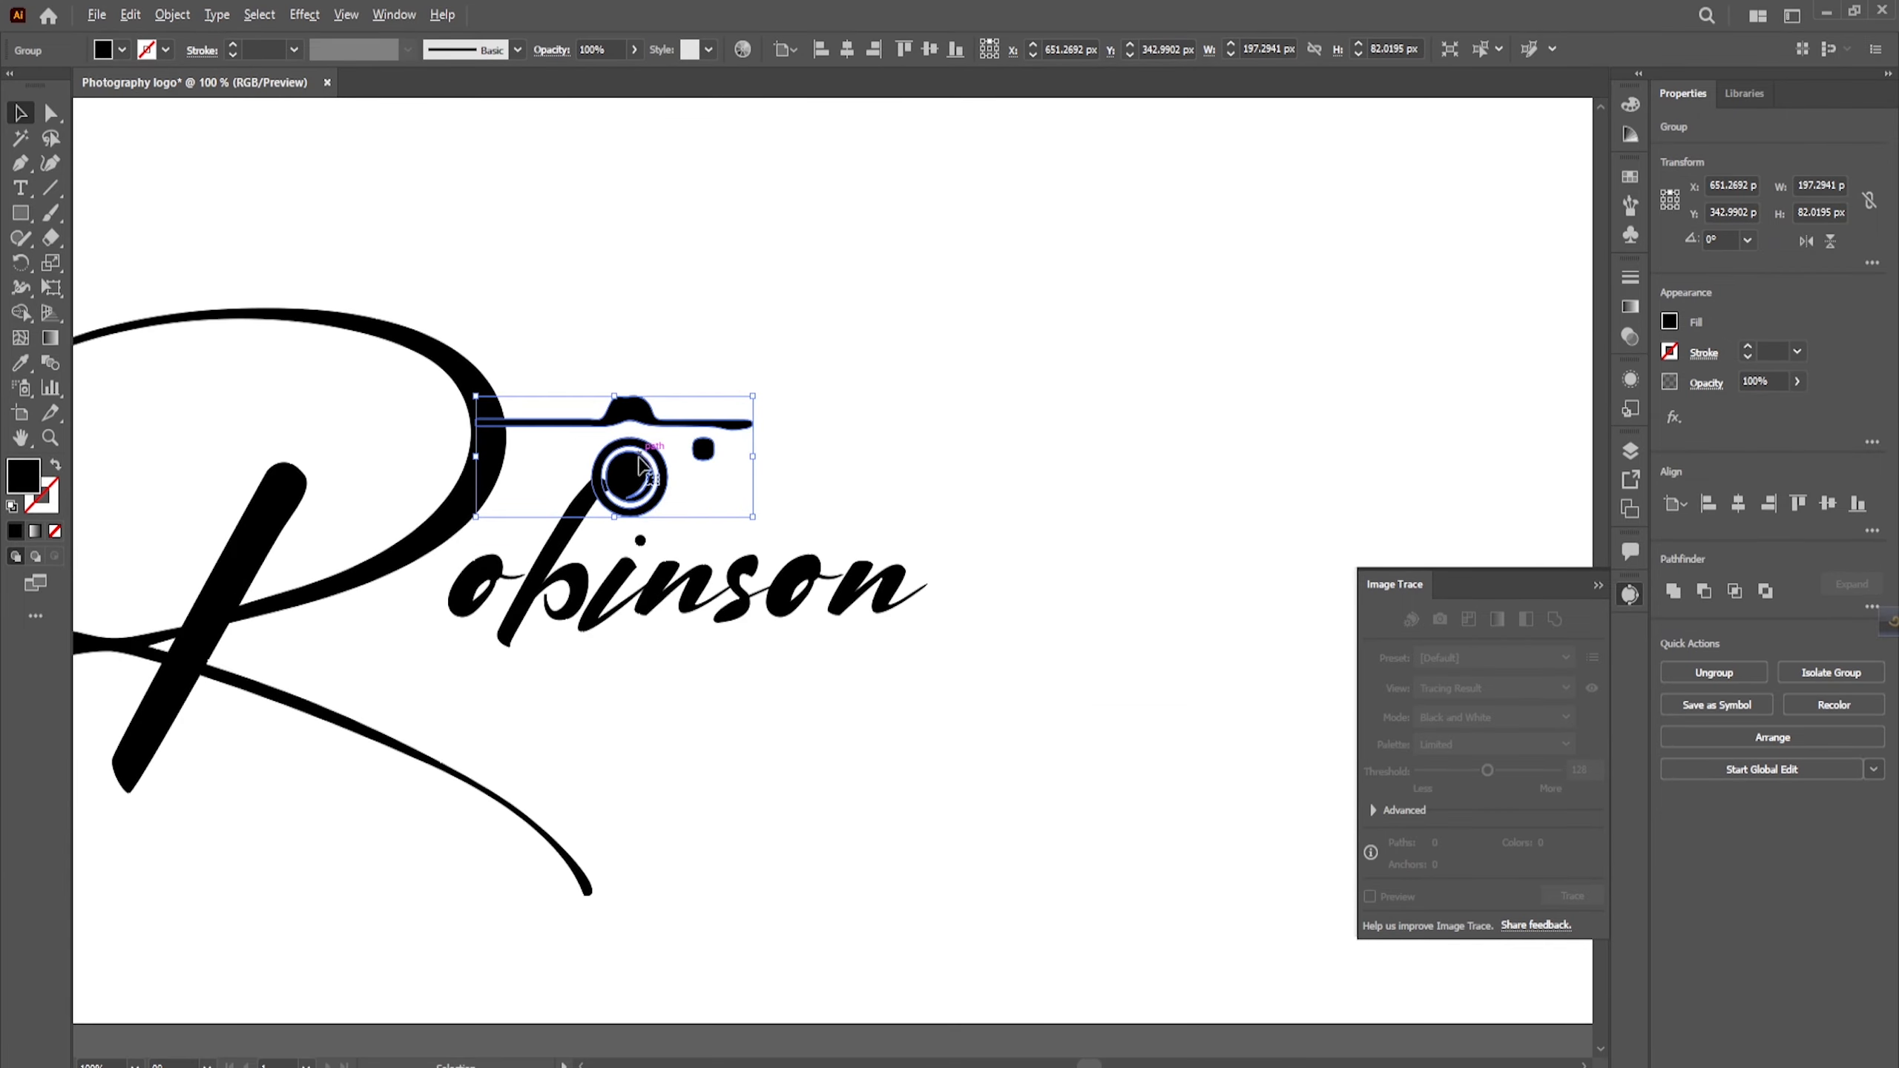
Step: Shift the "Robinson" lettering left and enlarge the camera, positioning it directly above the small letters beside the R
drag(641, 455, 549, 448)
click(746, 424)
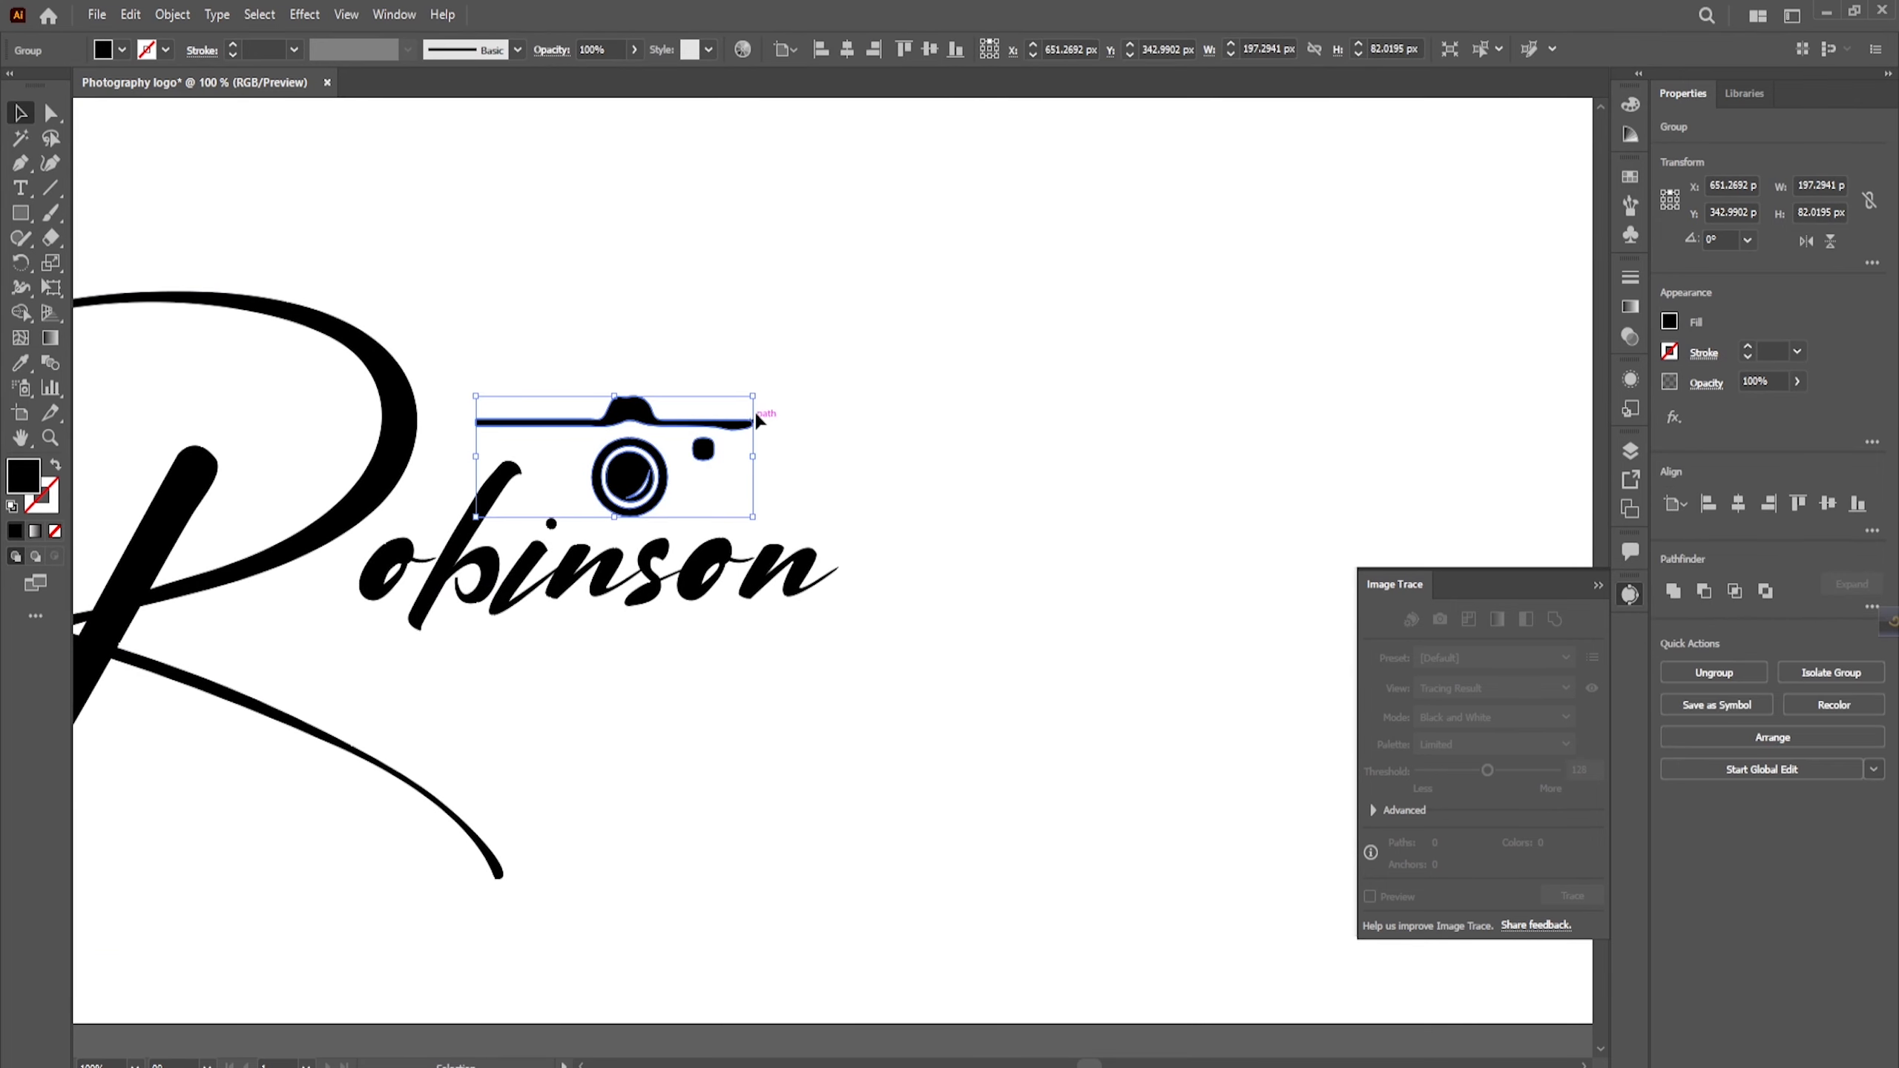
drag(754, 394, 826, 365)
scroll(647, 465, up, 1)
drag(699, 477, 758, 449)
scroll(649, 399, down, 3)
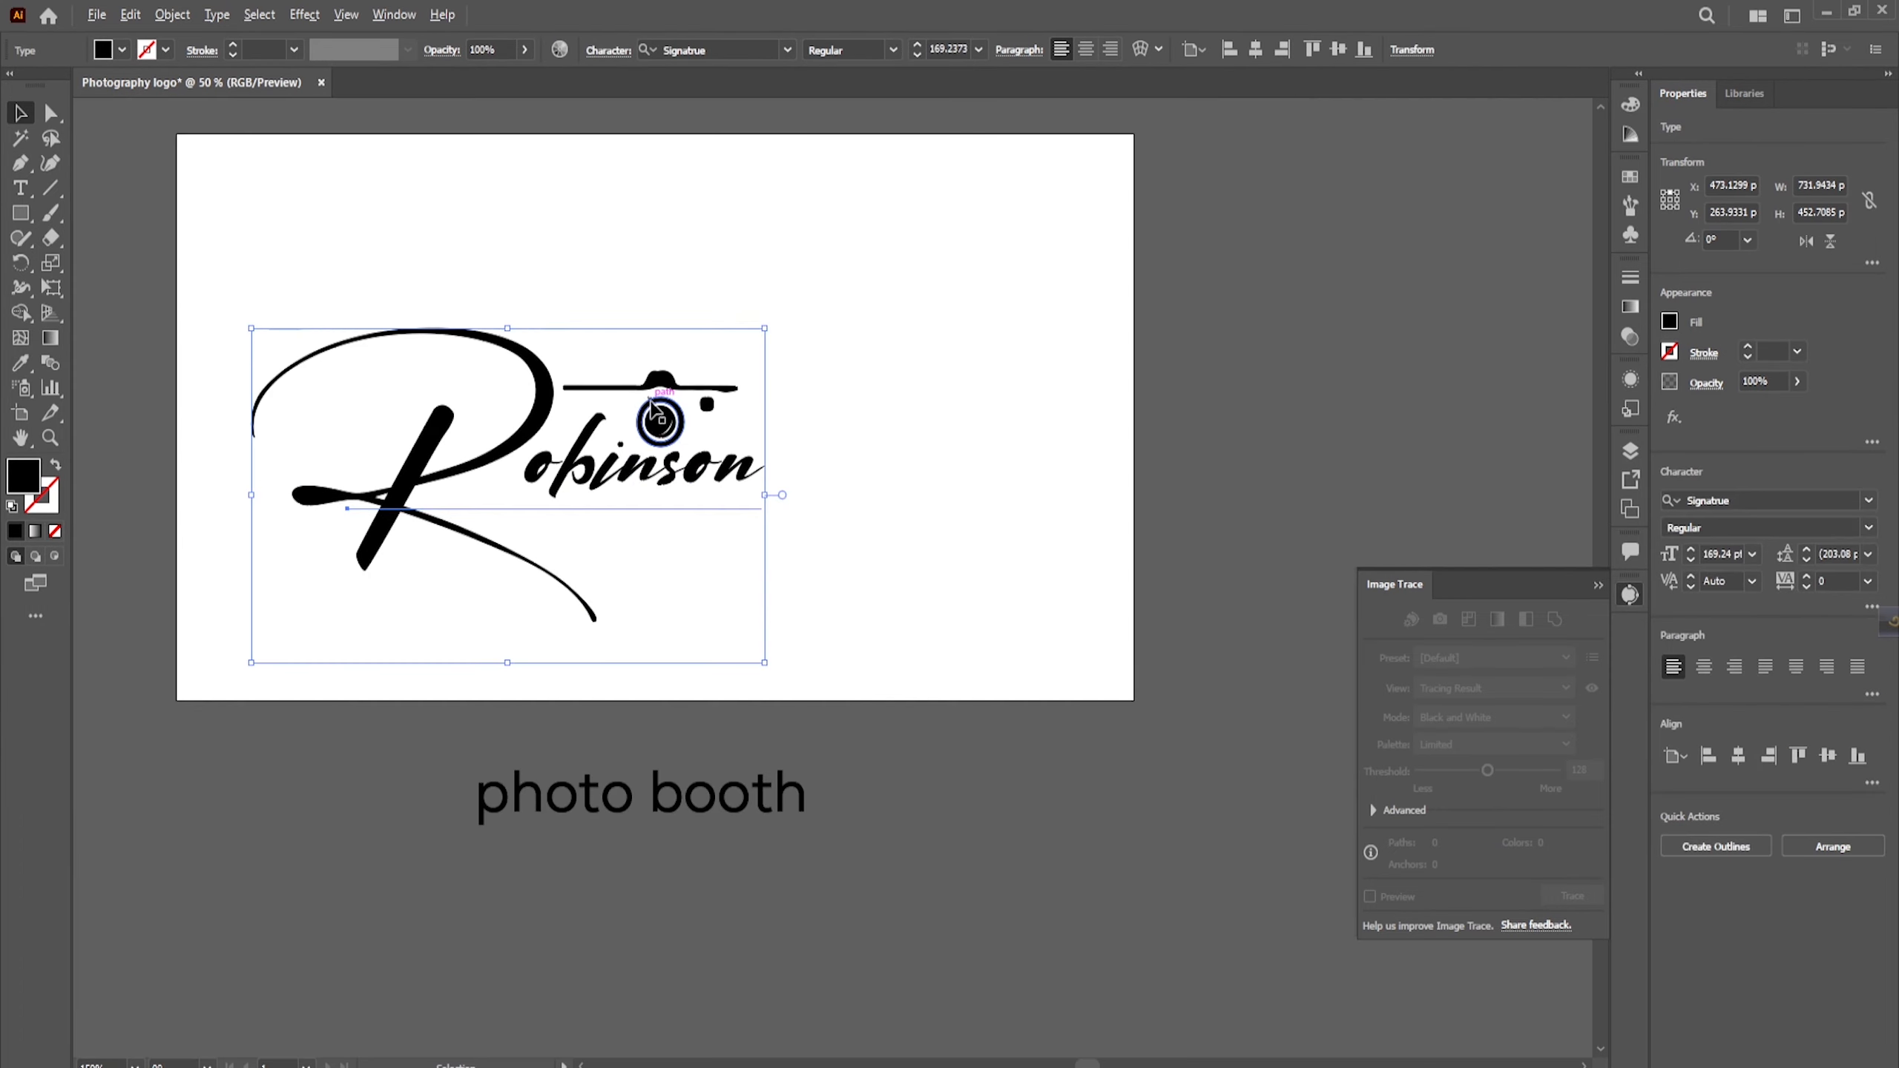
Step: Convert the "Robinson" script lettering to outlines
click(696, 564)
scroll(619, 605, up, 1)
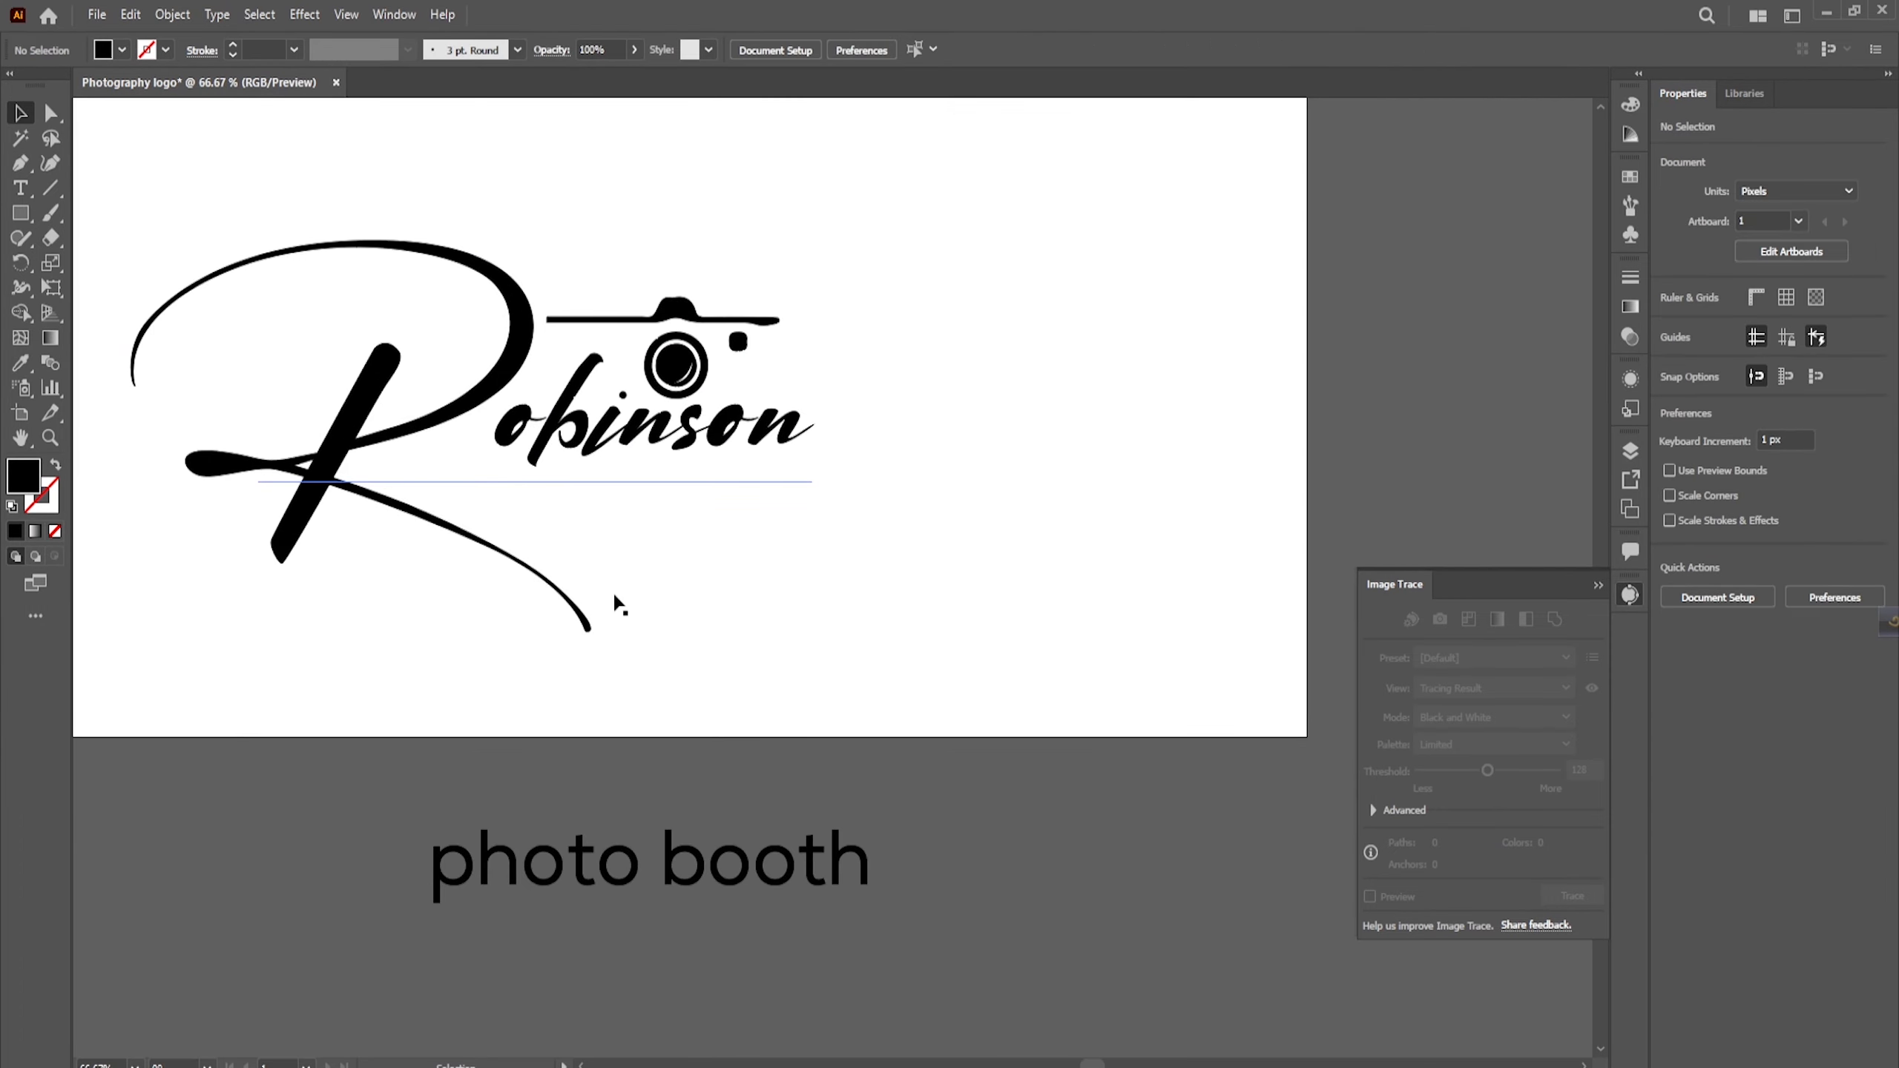
click(564, 419)
right_click(565, 419)
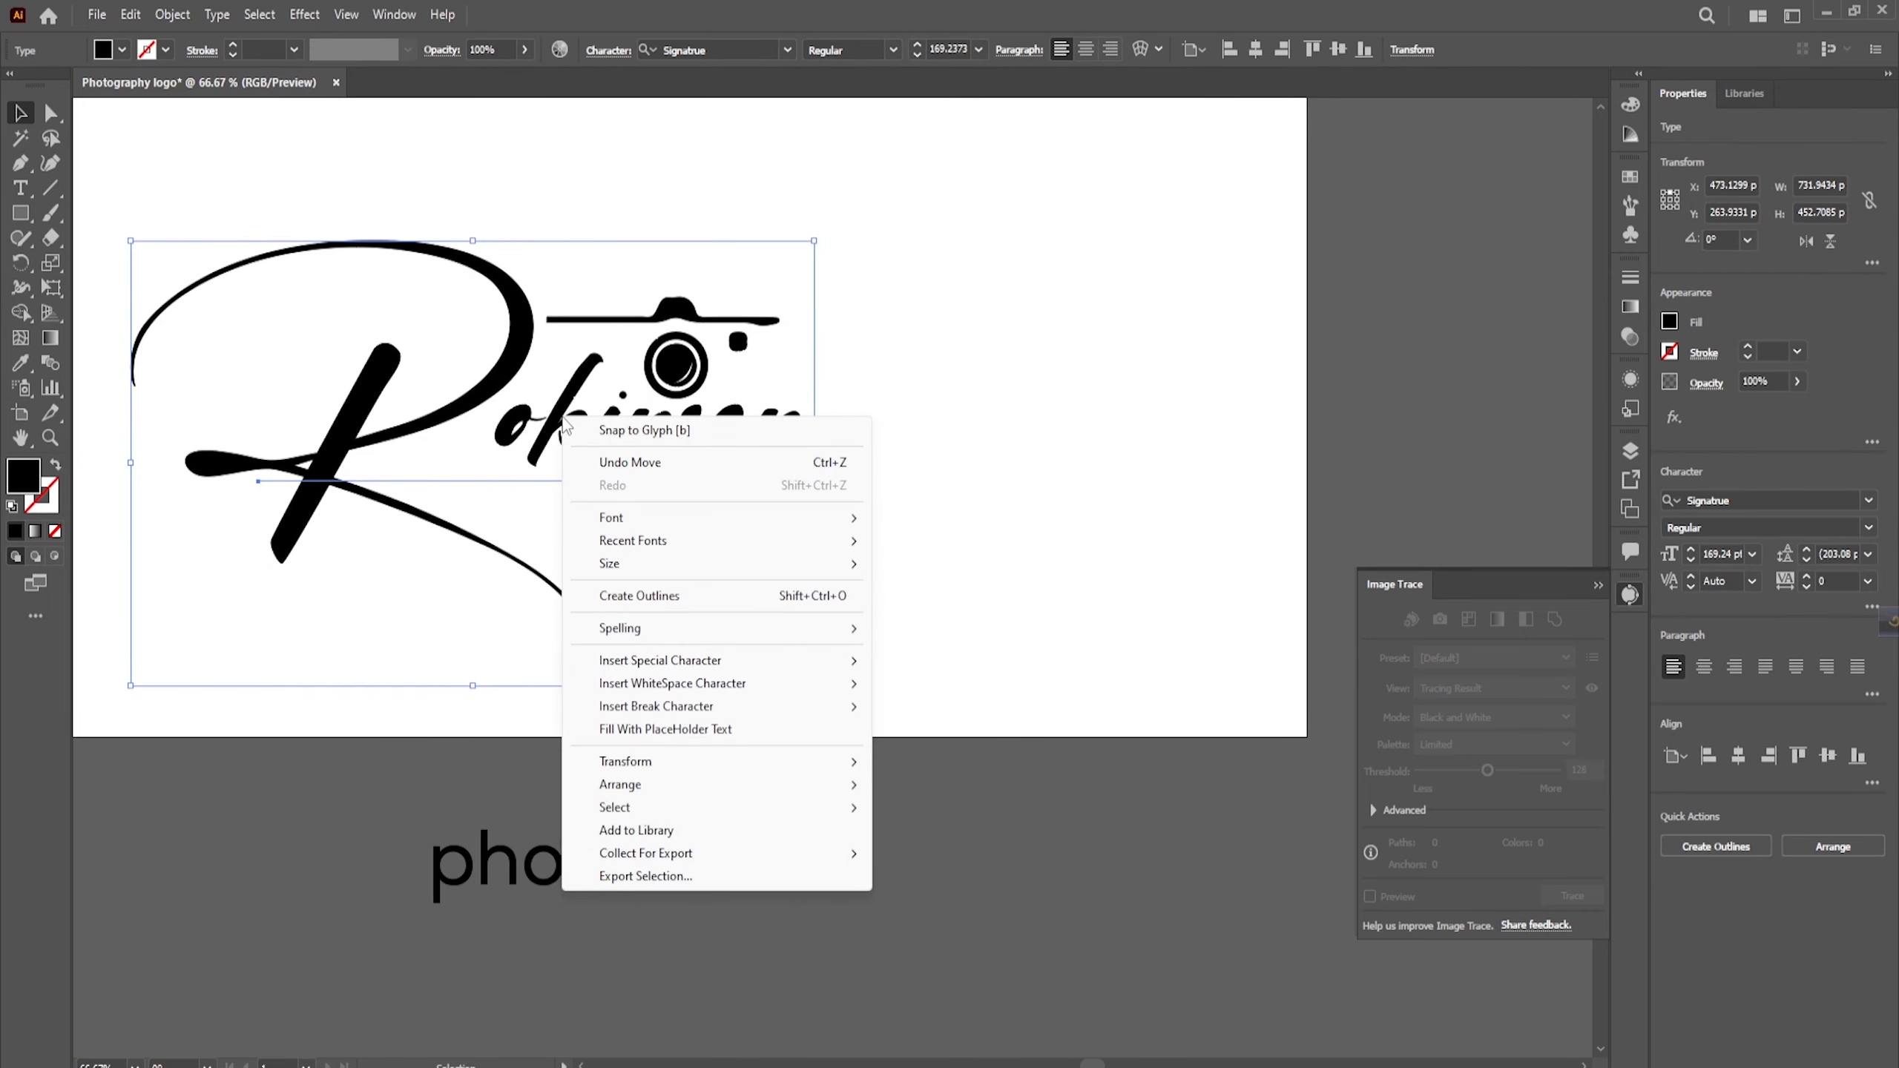
click(620, 595)
click(618, 441)
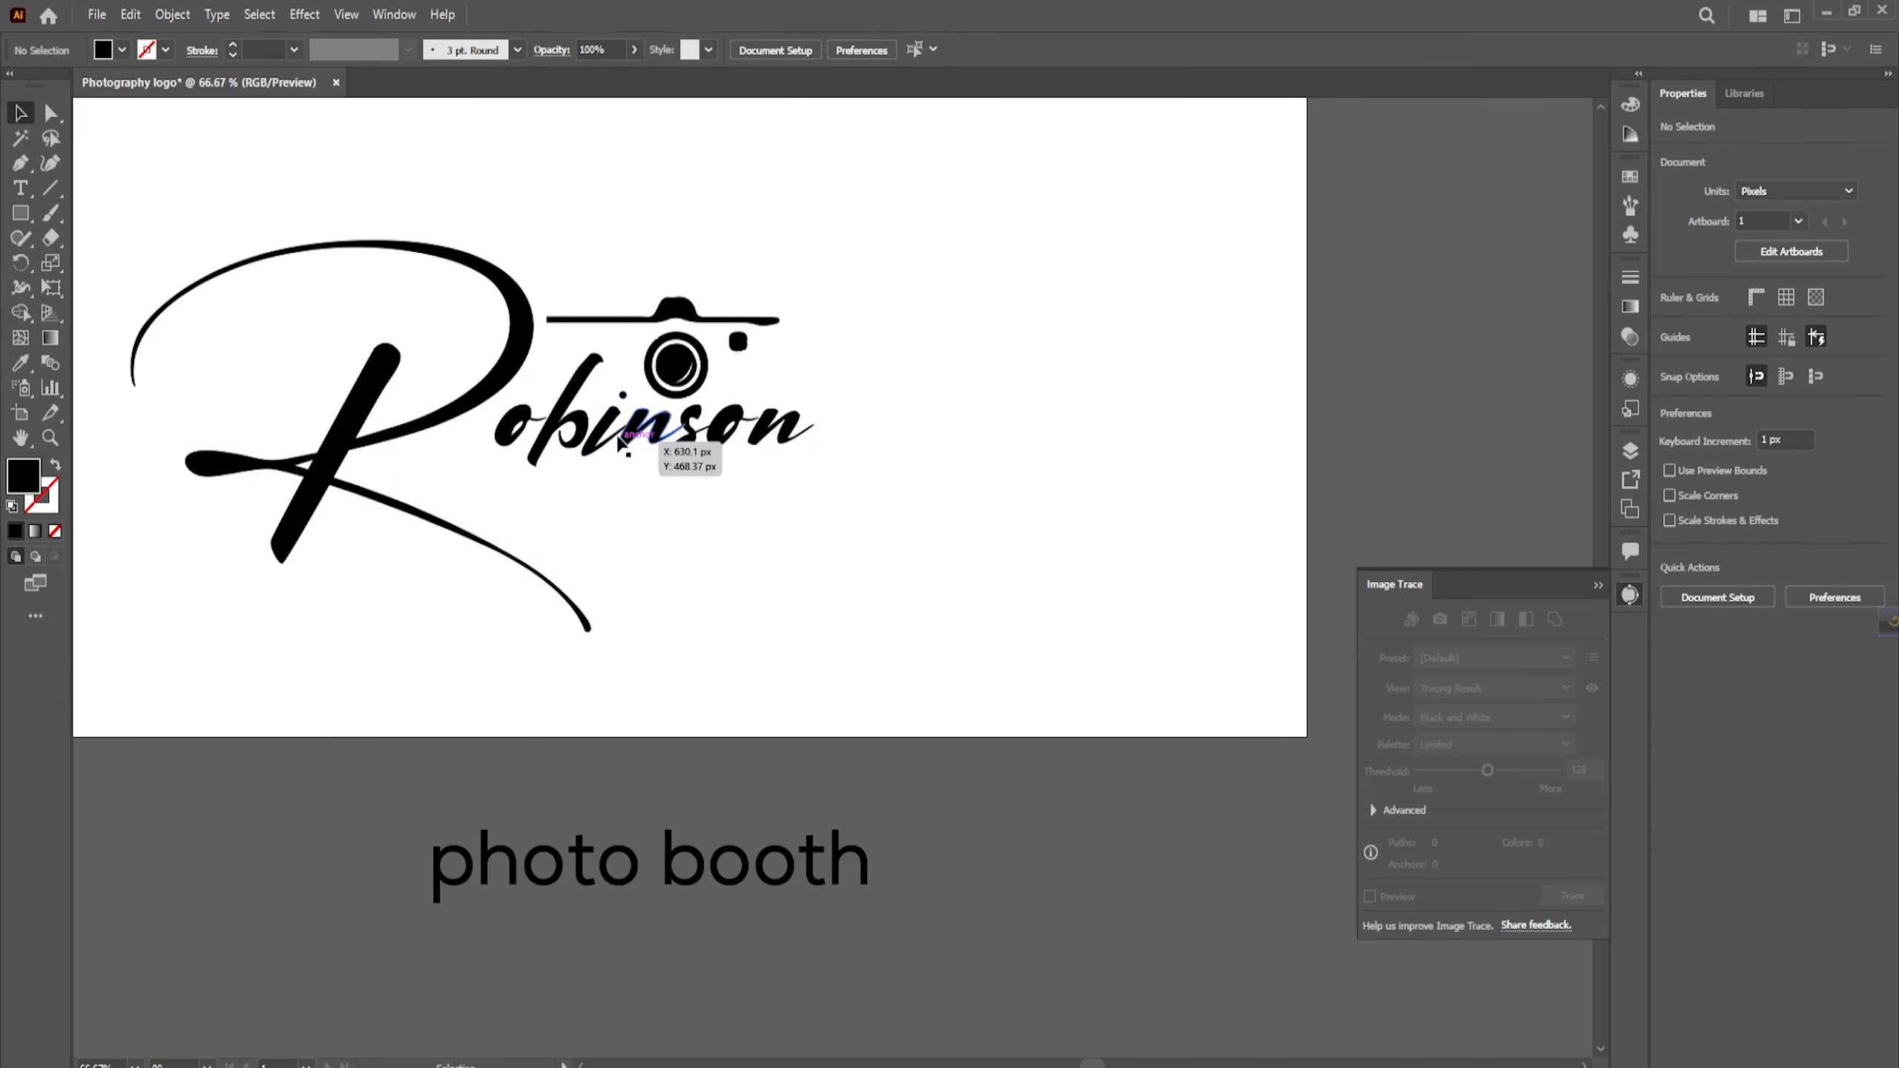
click(575, 396)
click(668, 555)
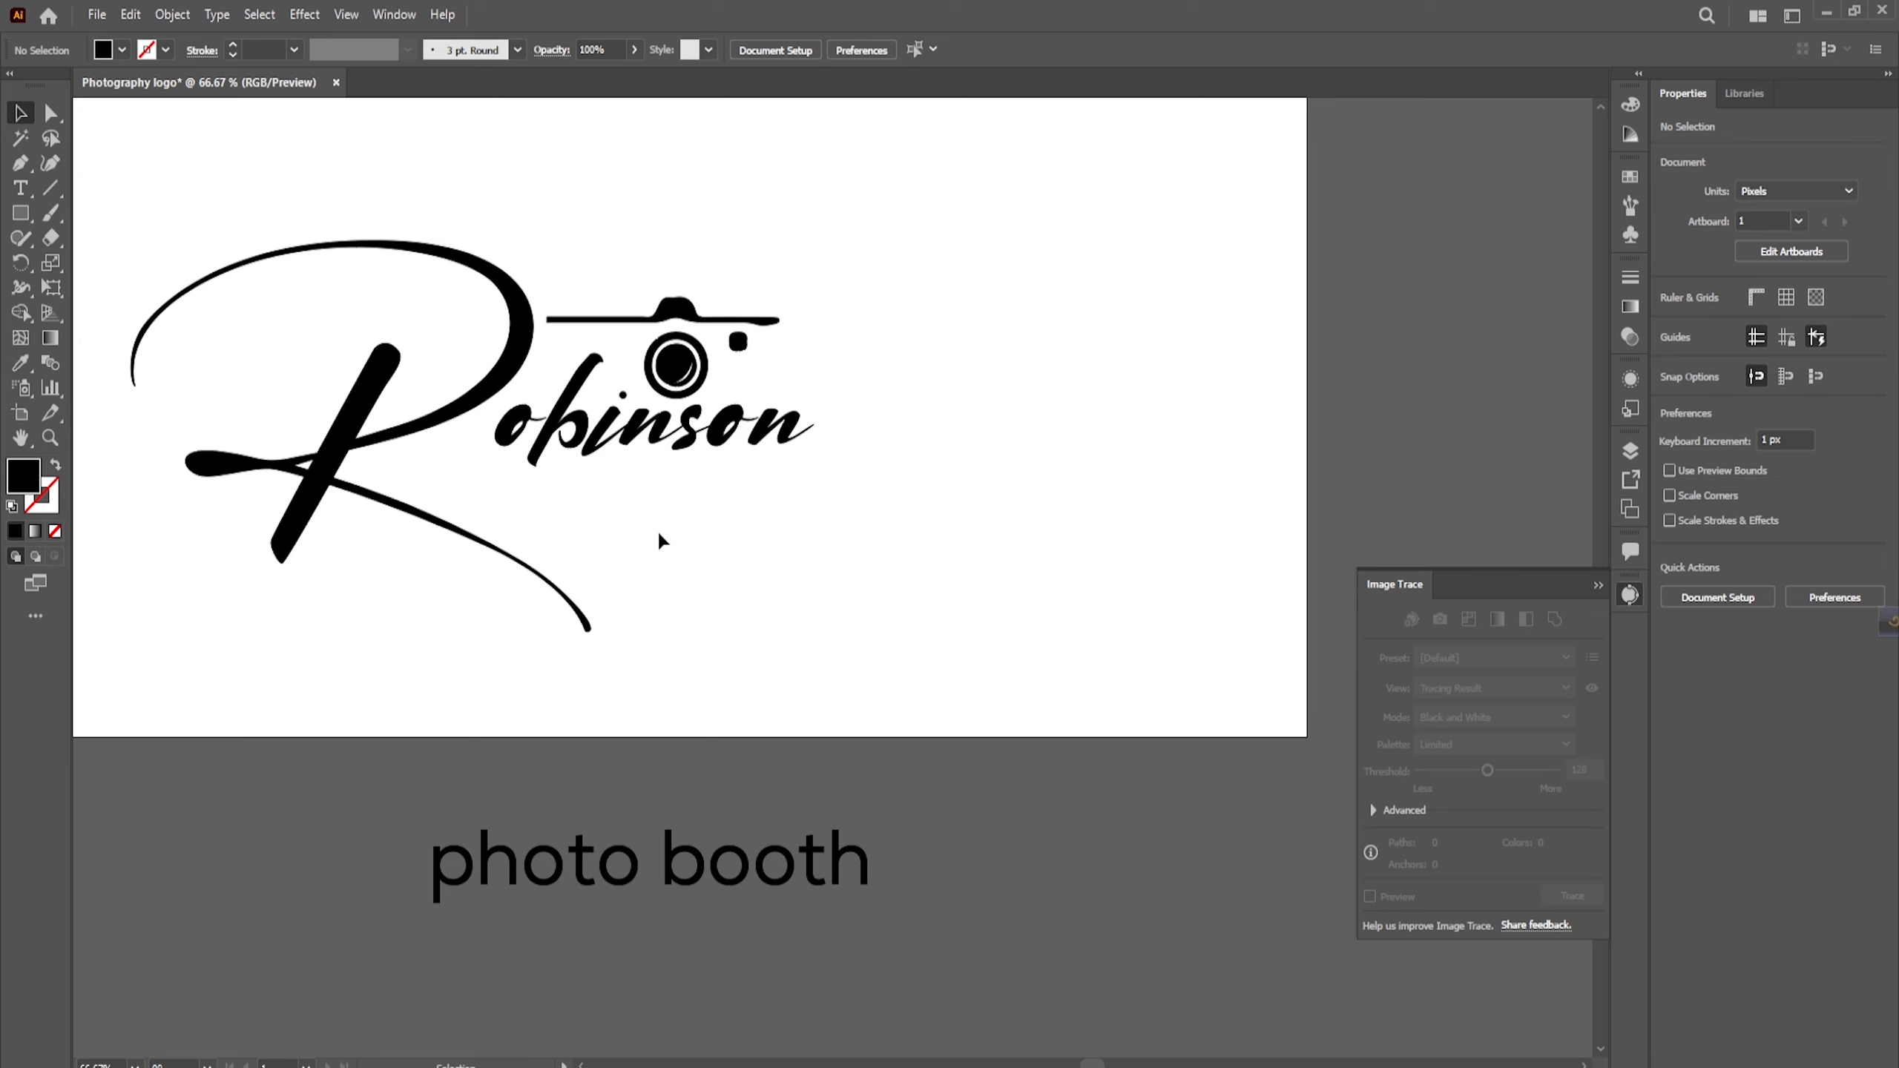
Step: Try shifting the outlined "Robinson" lettering slightly down and to the right relative to the camera
click(513, 368)
scroll(513, 368, up, 2)
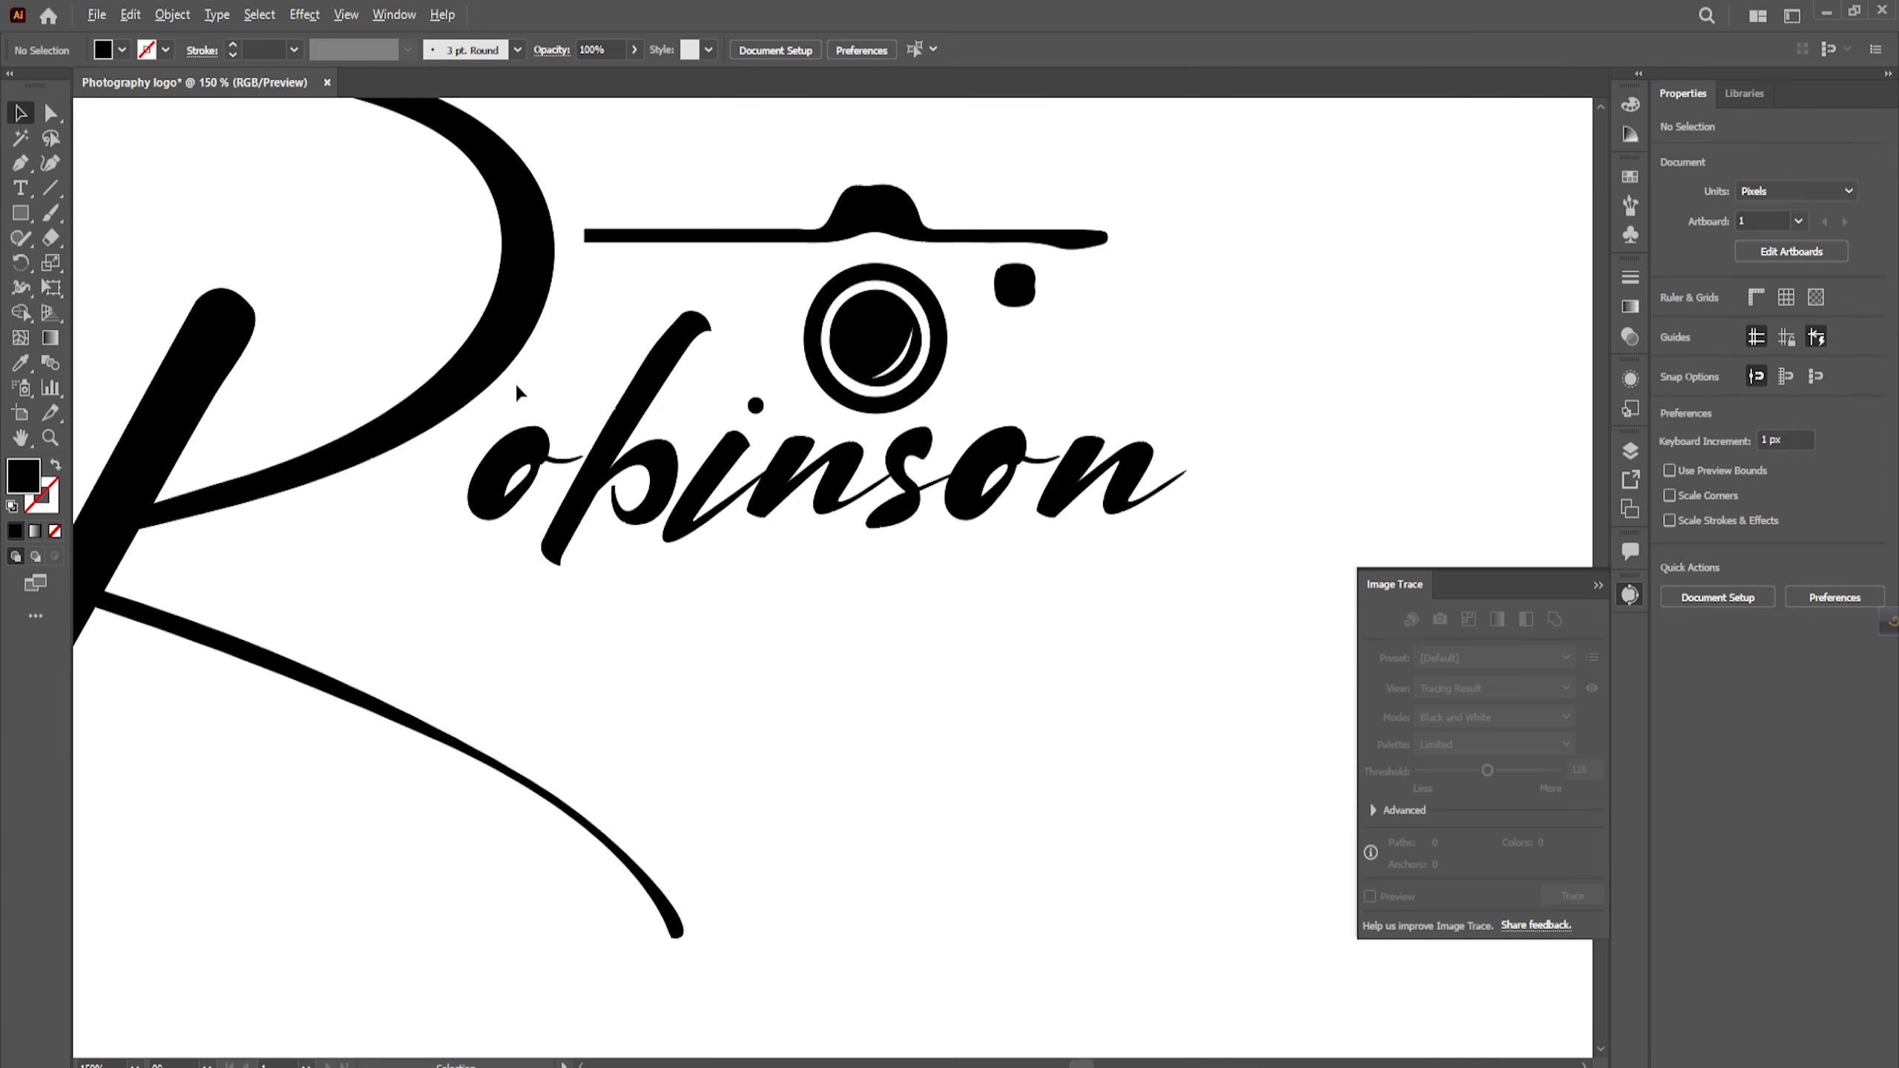
drag(499, 346, 539, 394)
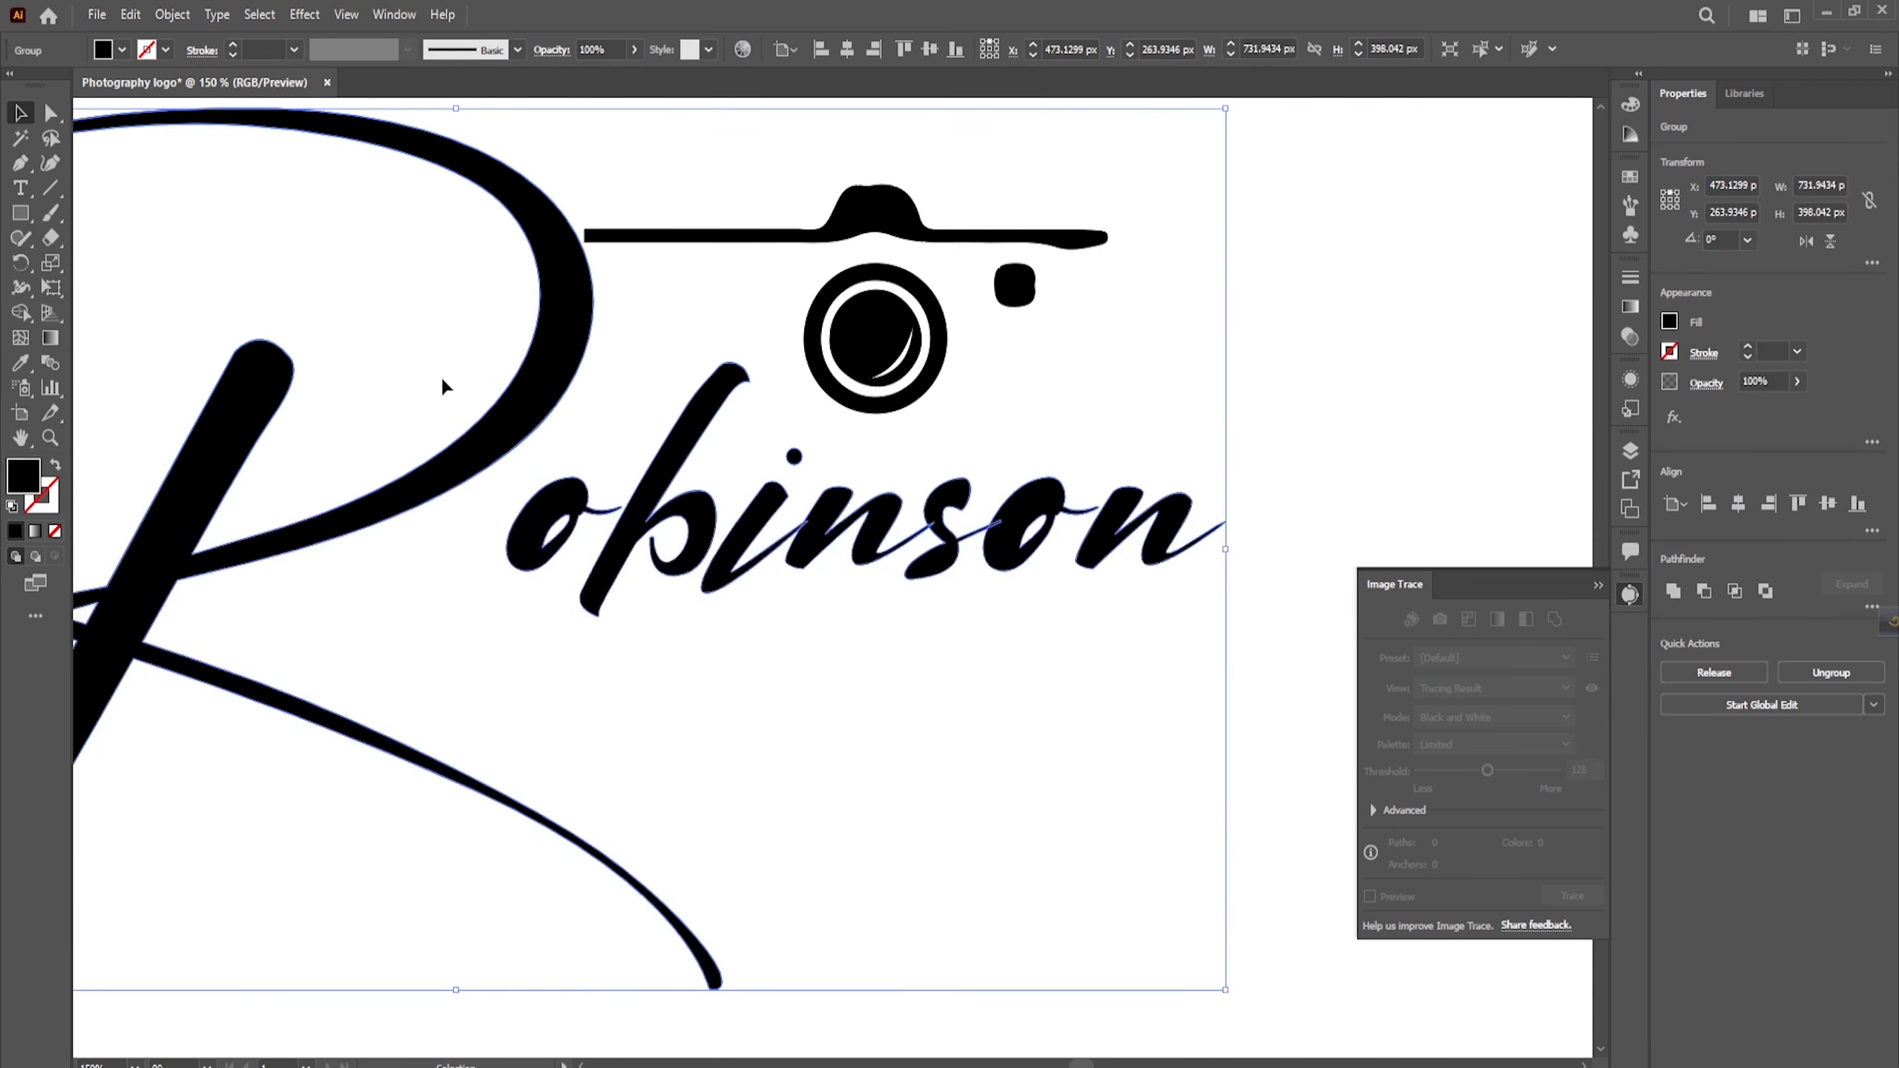
scroll(542, 424, down, 3)
drag(580, 526, 691, 603)
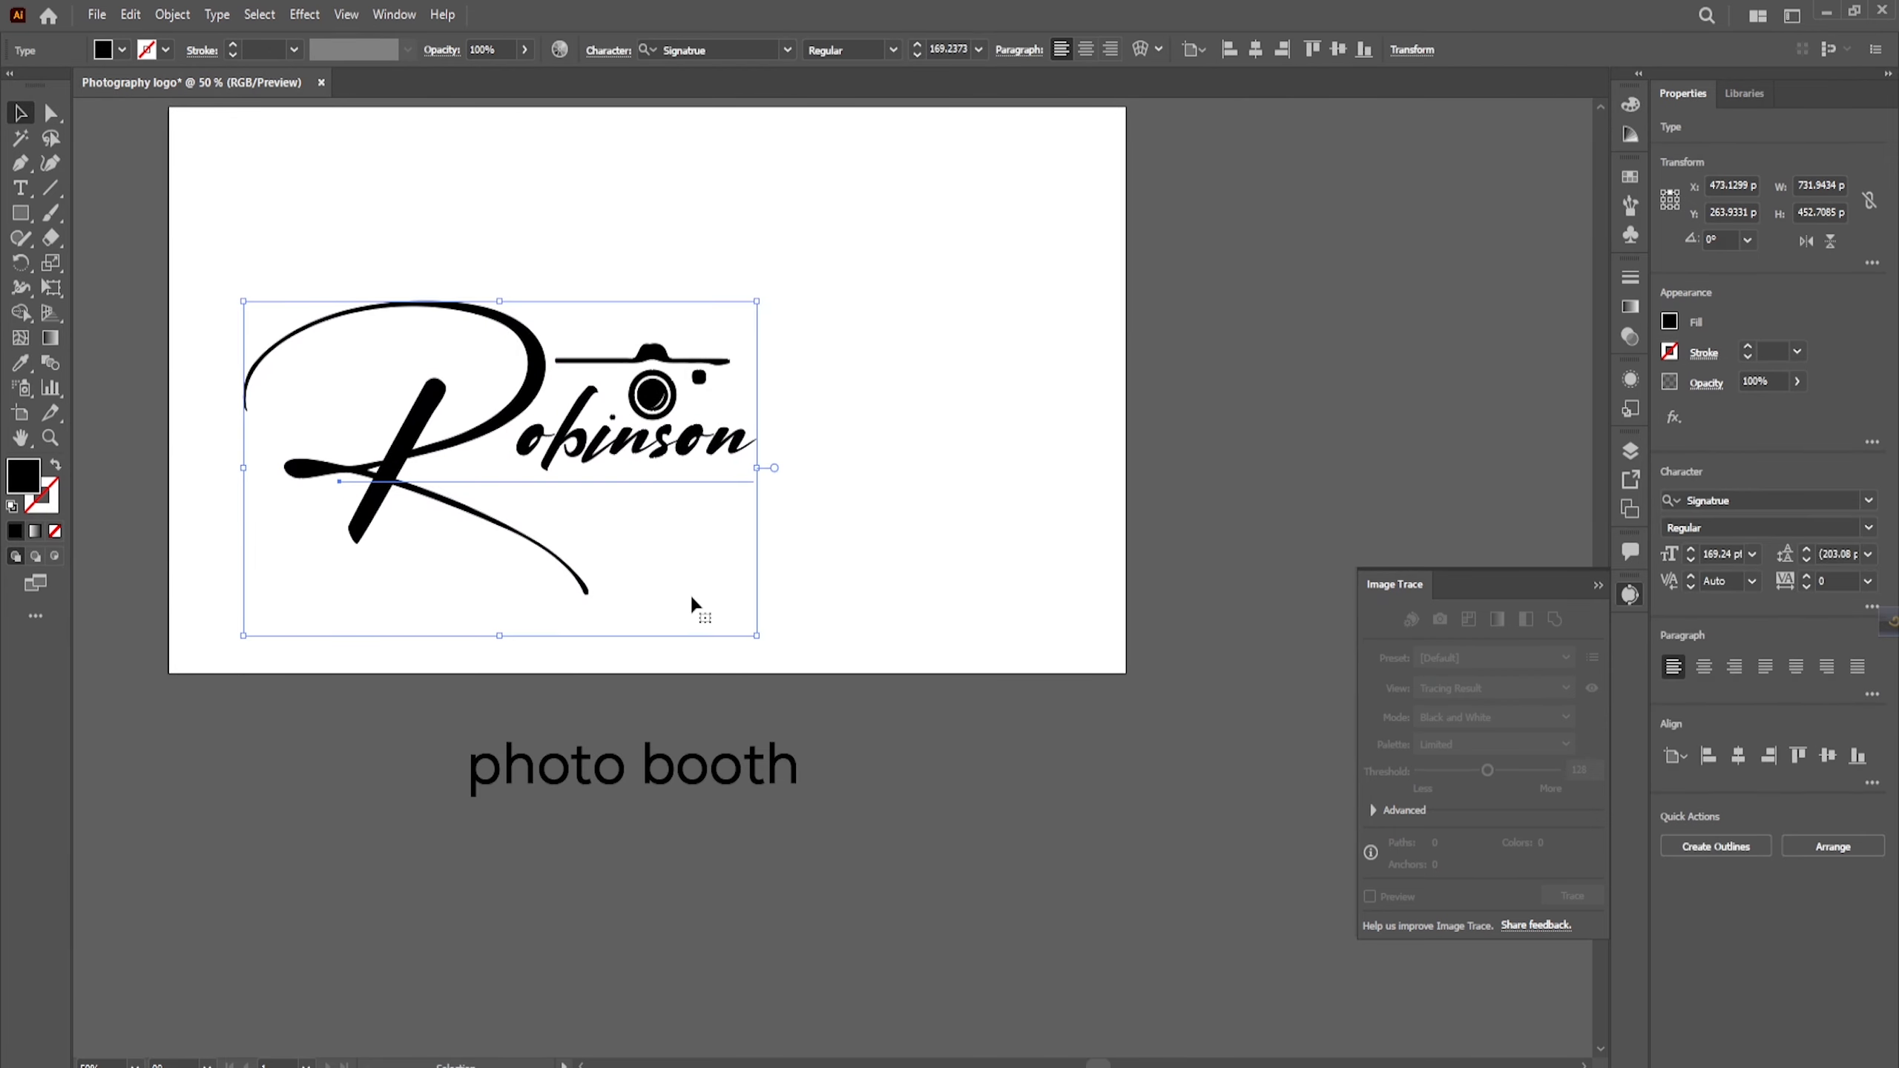
Step: Move the "Robinson" lettering up and right over the camera and convert it to outlines
click(655, 365)
click(631, 445)
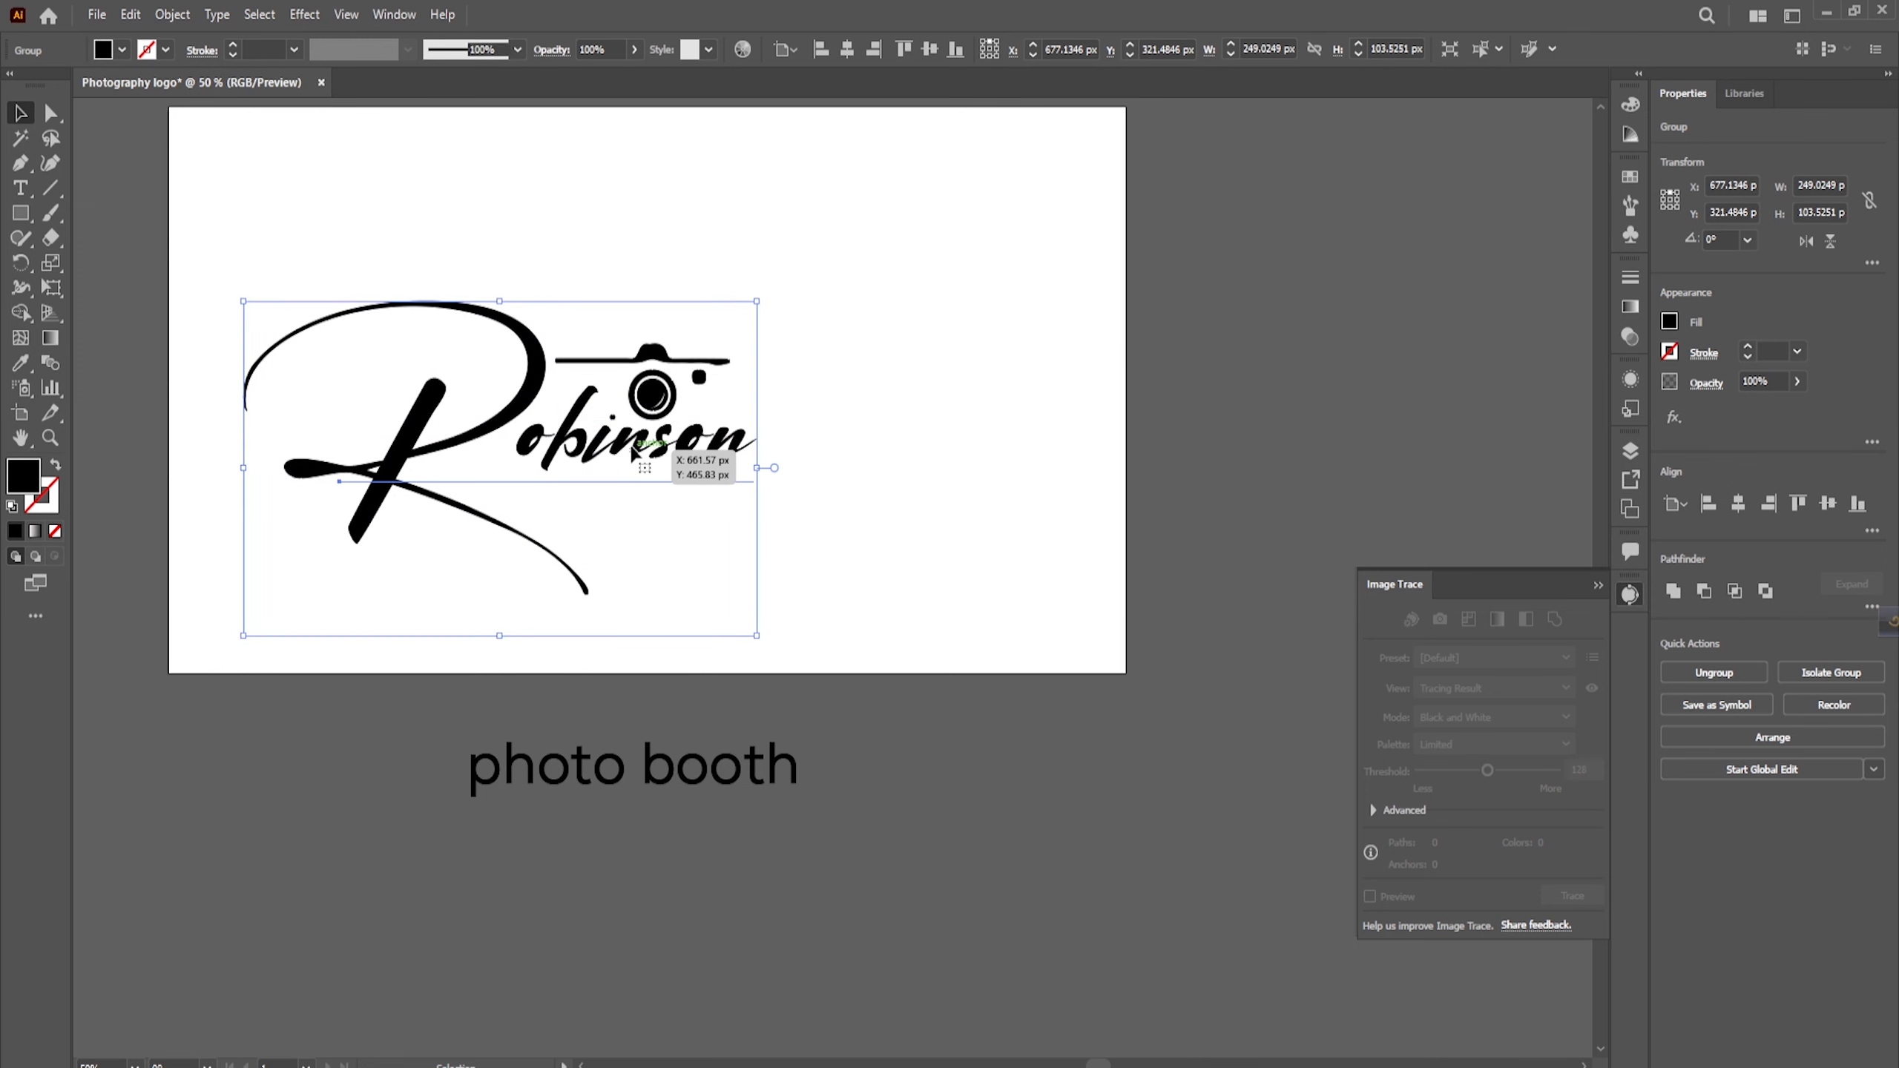
drag(652, 404, 665, 400)
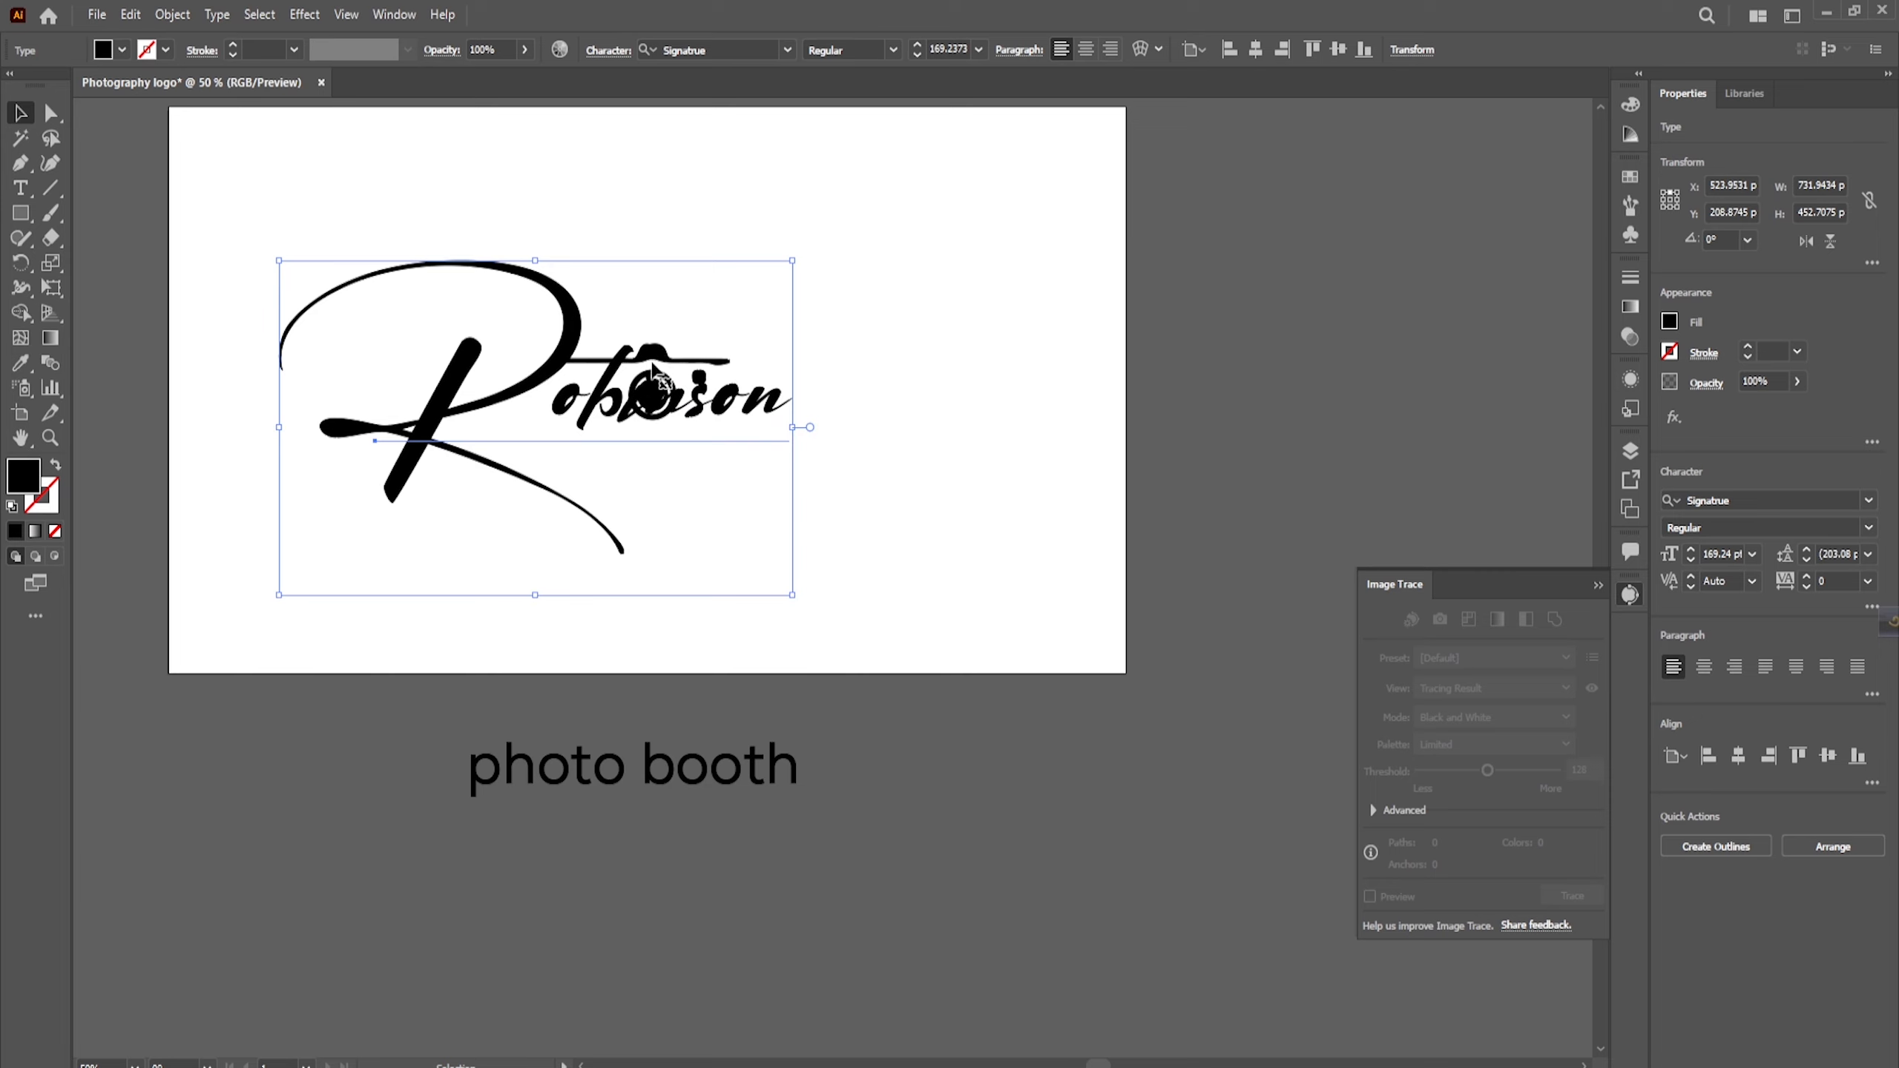
right_click(605, 408)
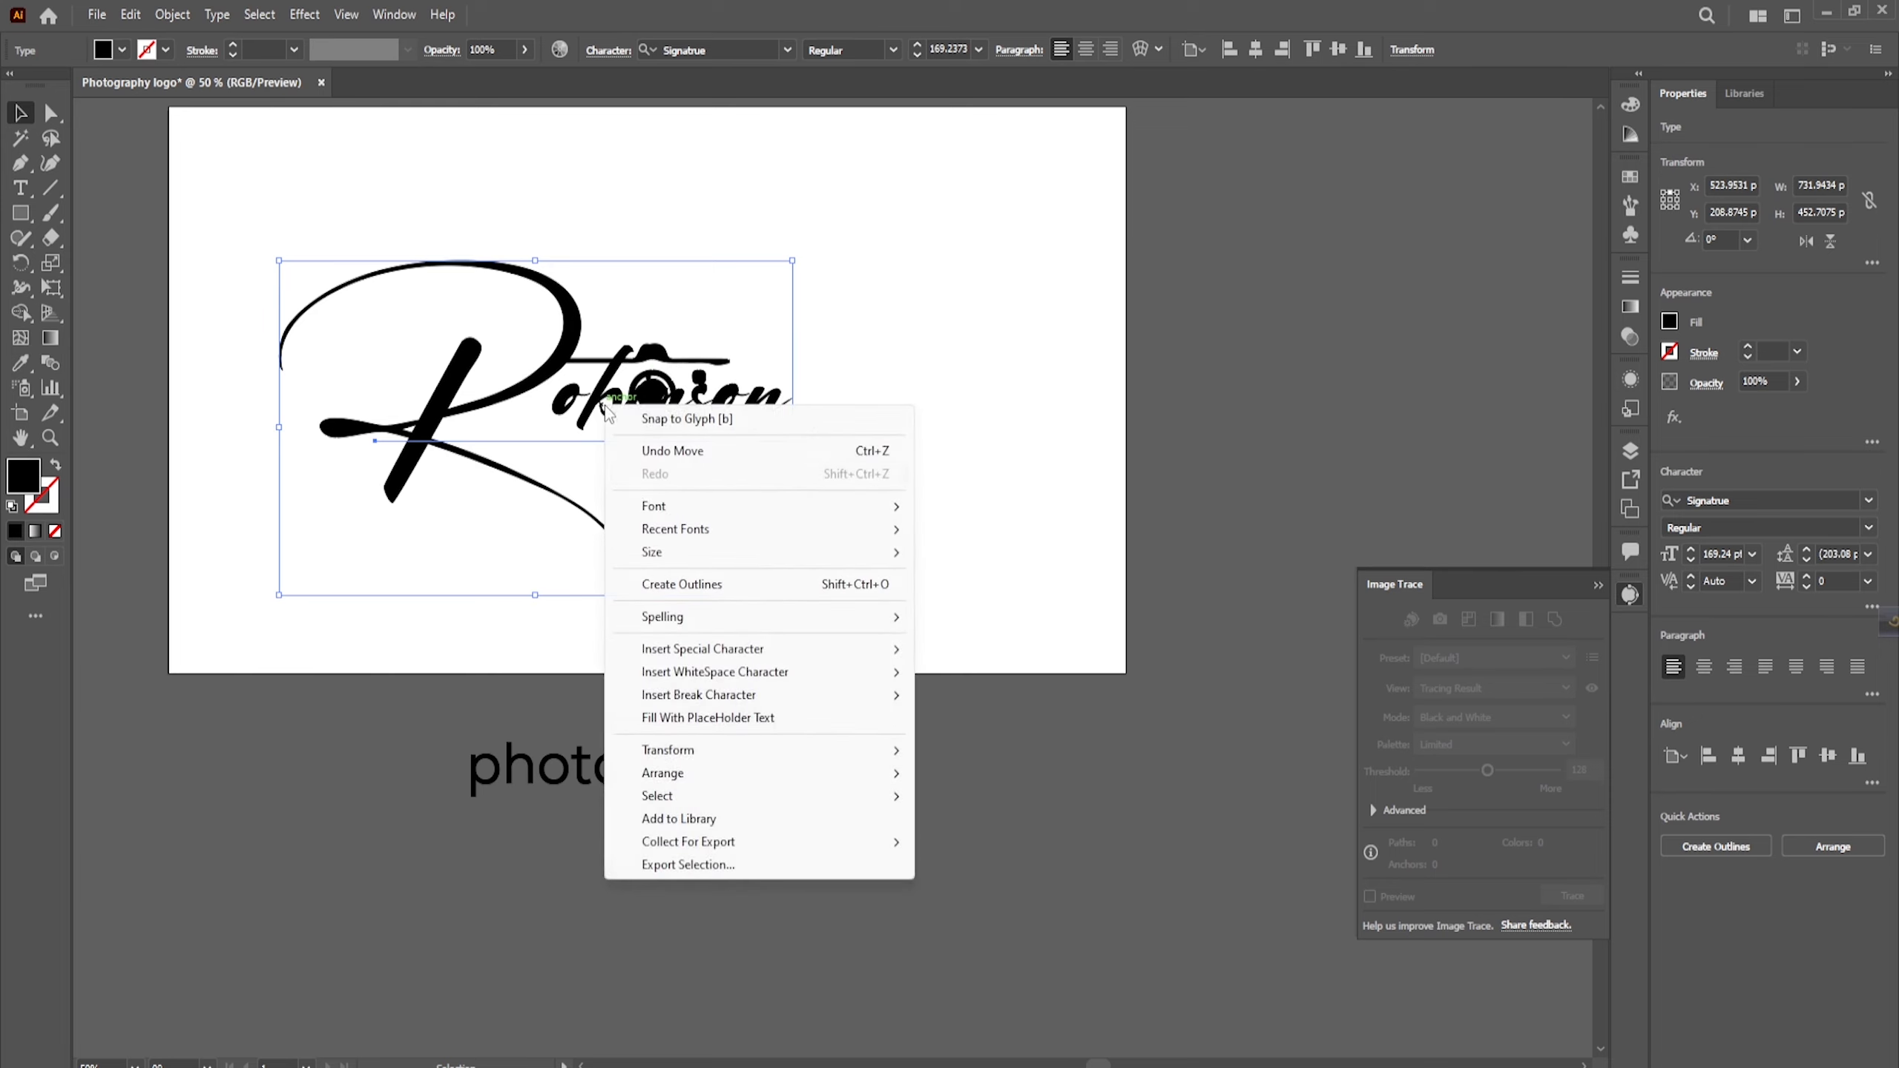
click(681, 587)
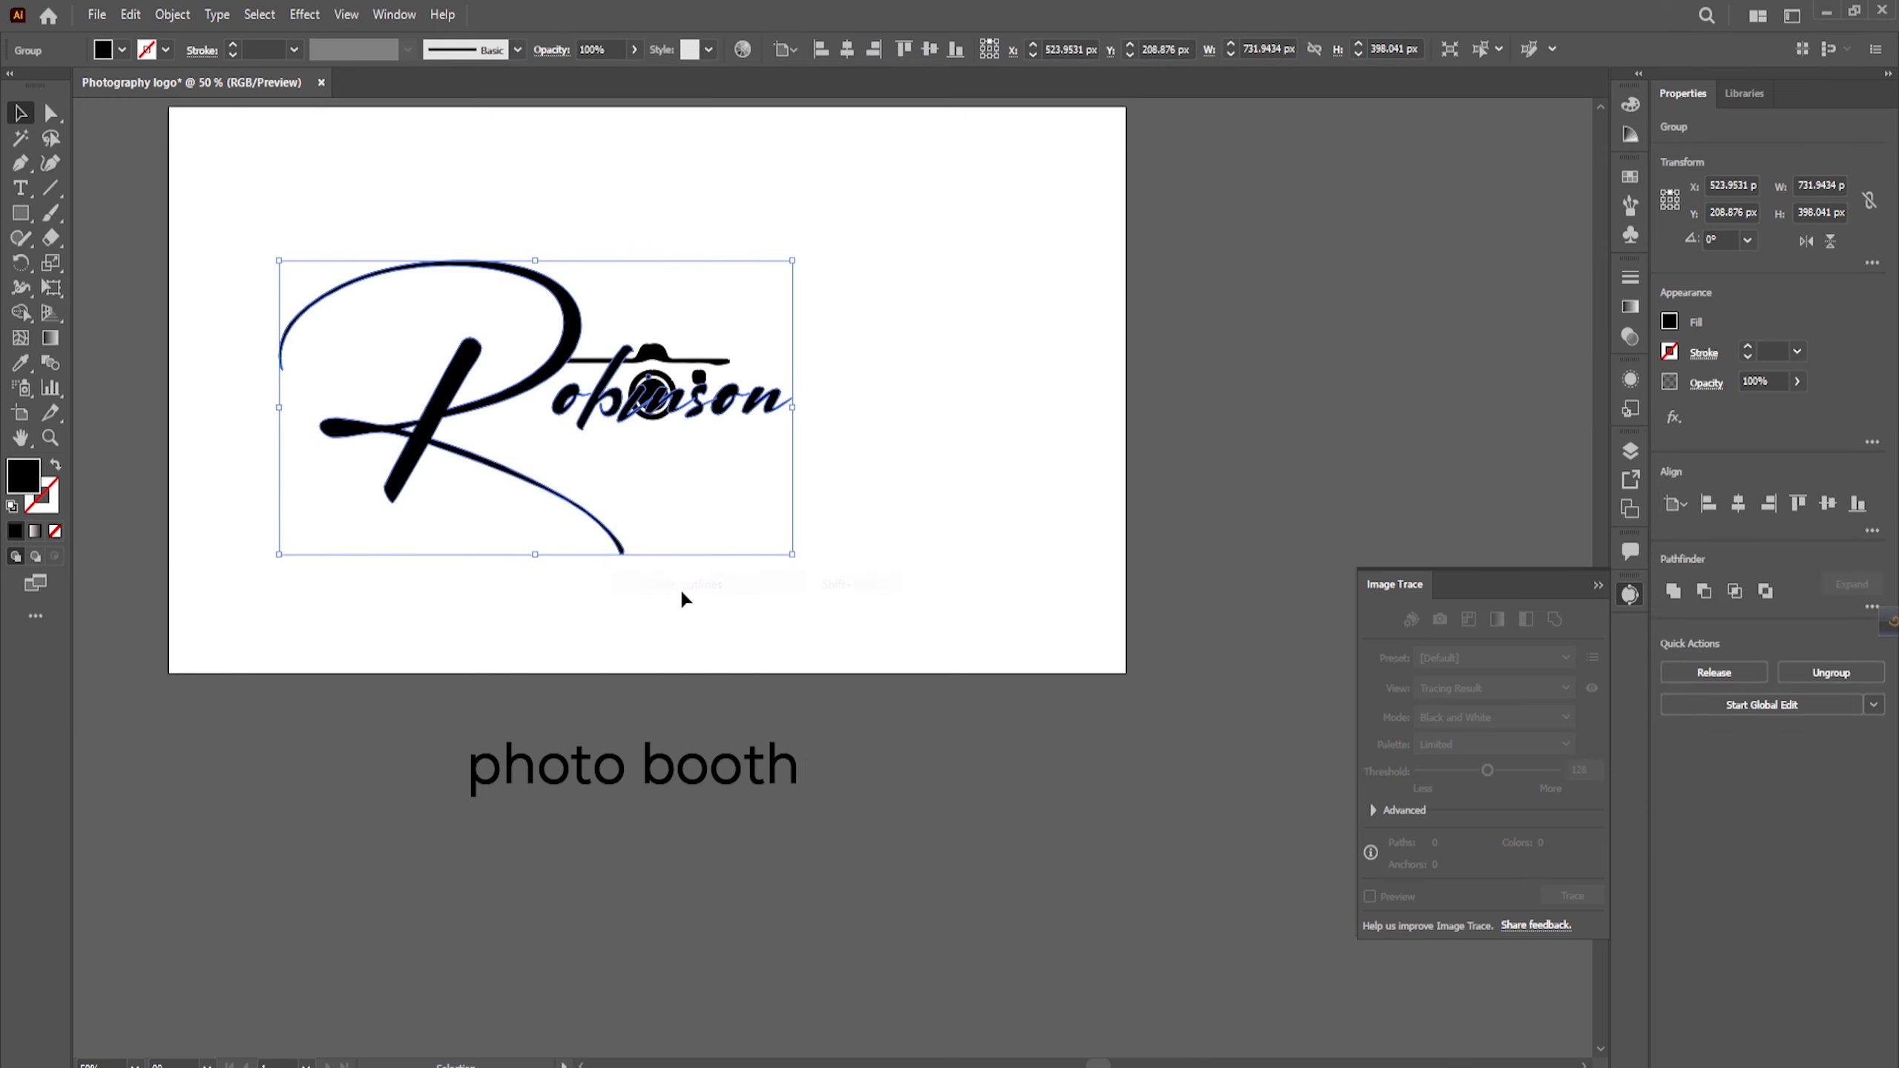
Step: Move the outlined "Robinson" lettering back down and left so its small letters sit below the camera
drag(726, 406, 667, 442)
scroll(656, 408, up, 1)
scroll(729, 462, up, 2)
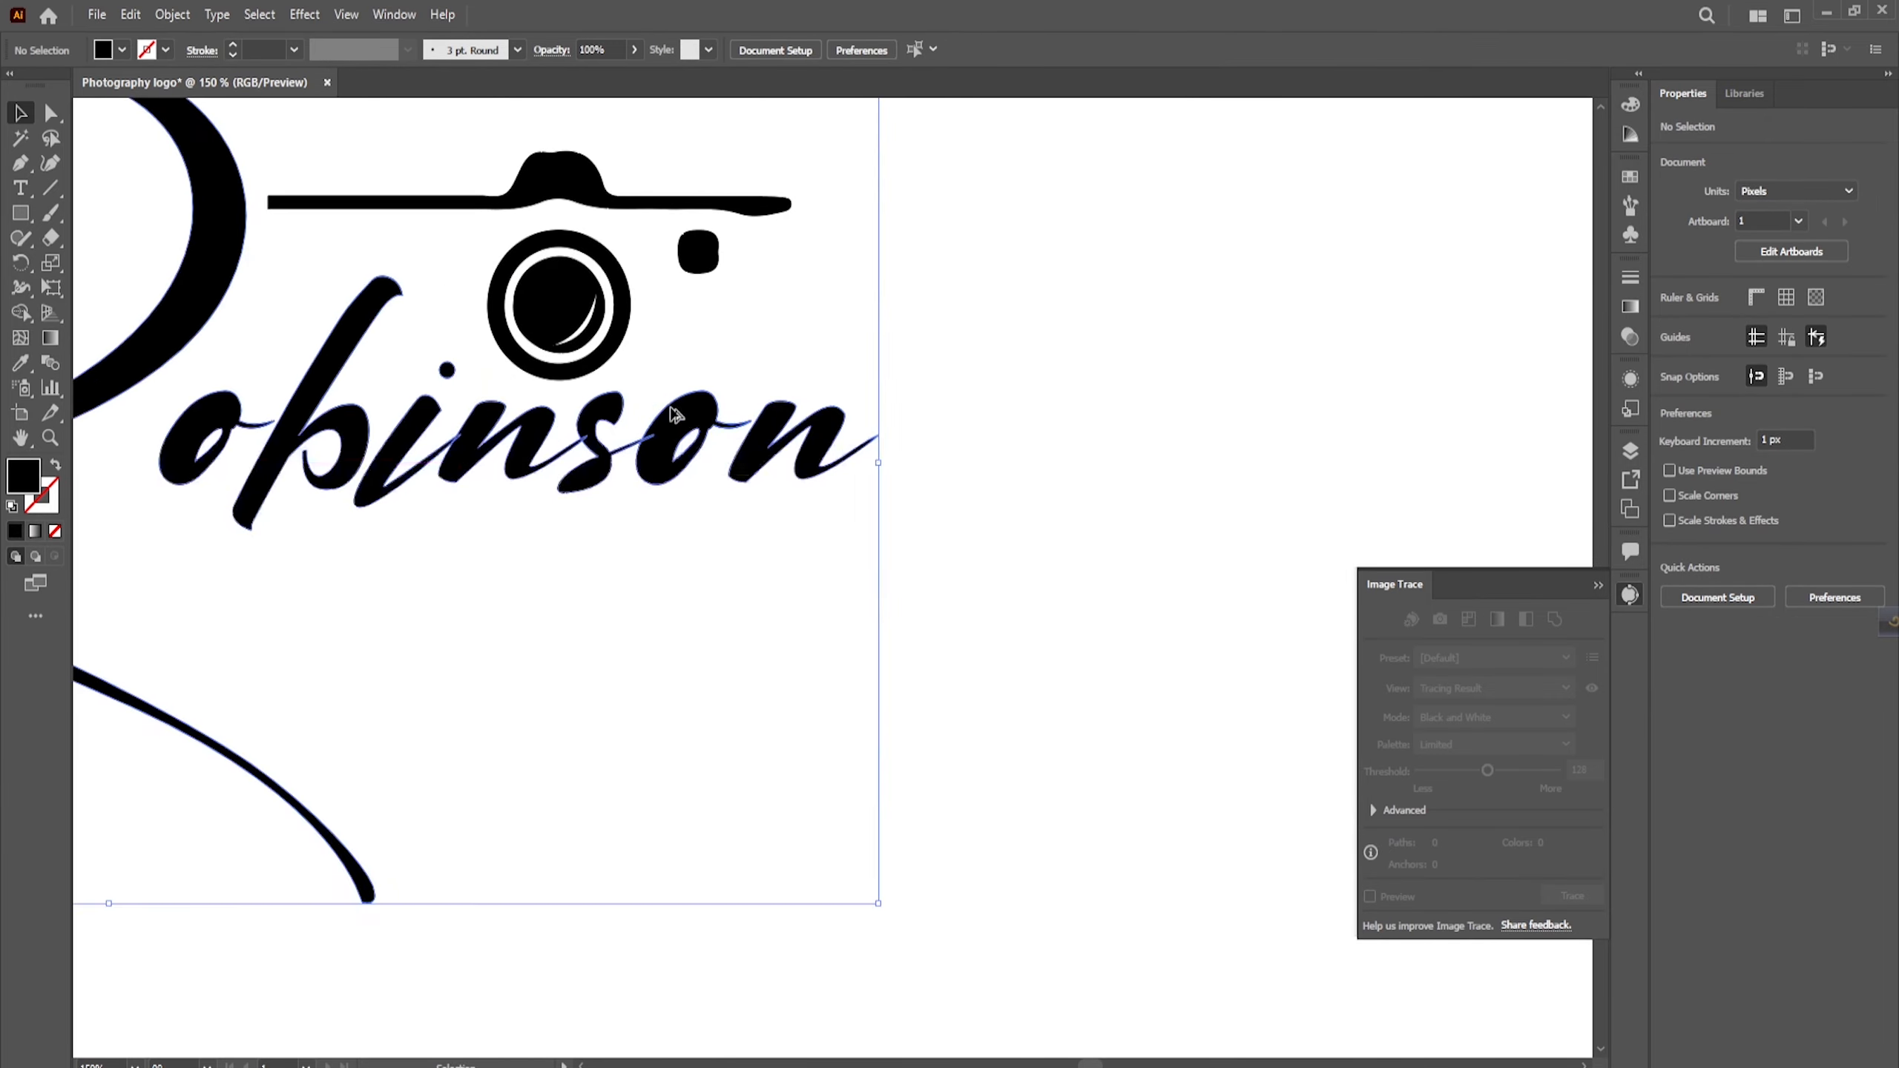
scroll(667, 404, down, 2)
click(659, 545)
Step: With the Paintbrush tool, paint a short horizontal test line and a long 3 pt underline beneath the small letters of "Robinson"
scroll(659, 545, up, 1)
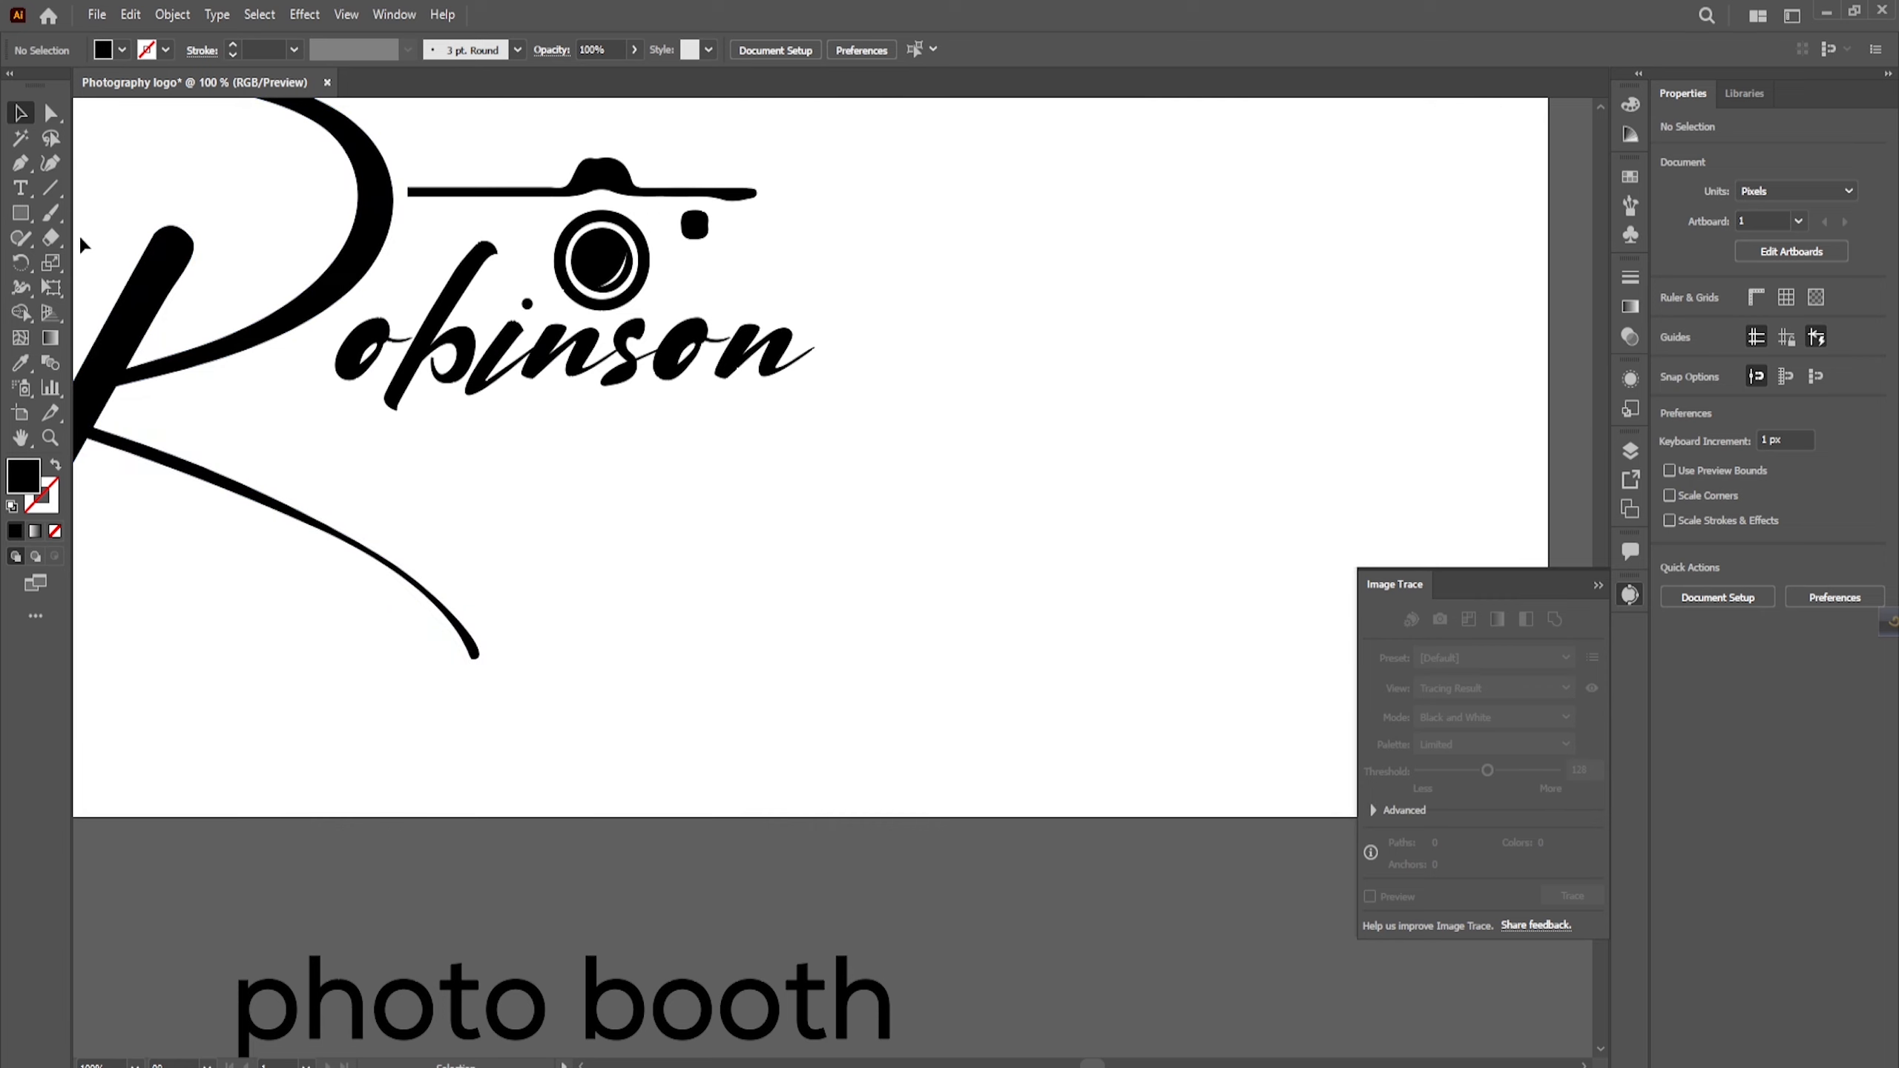
click(53, 208)
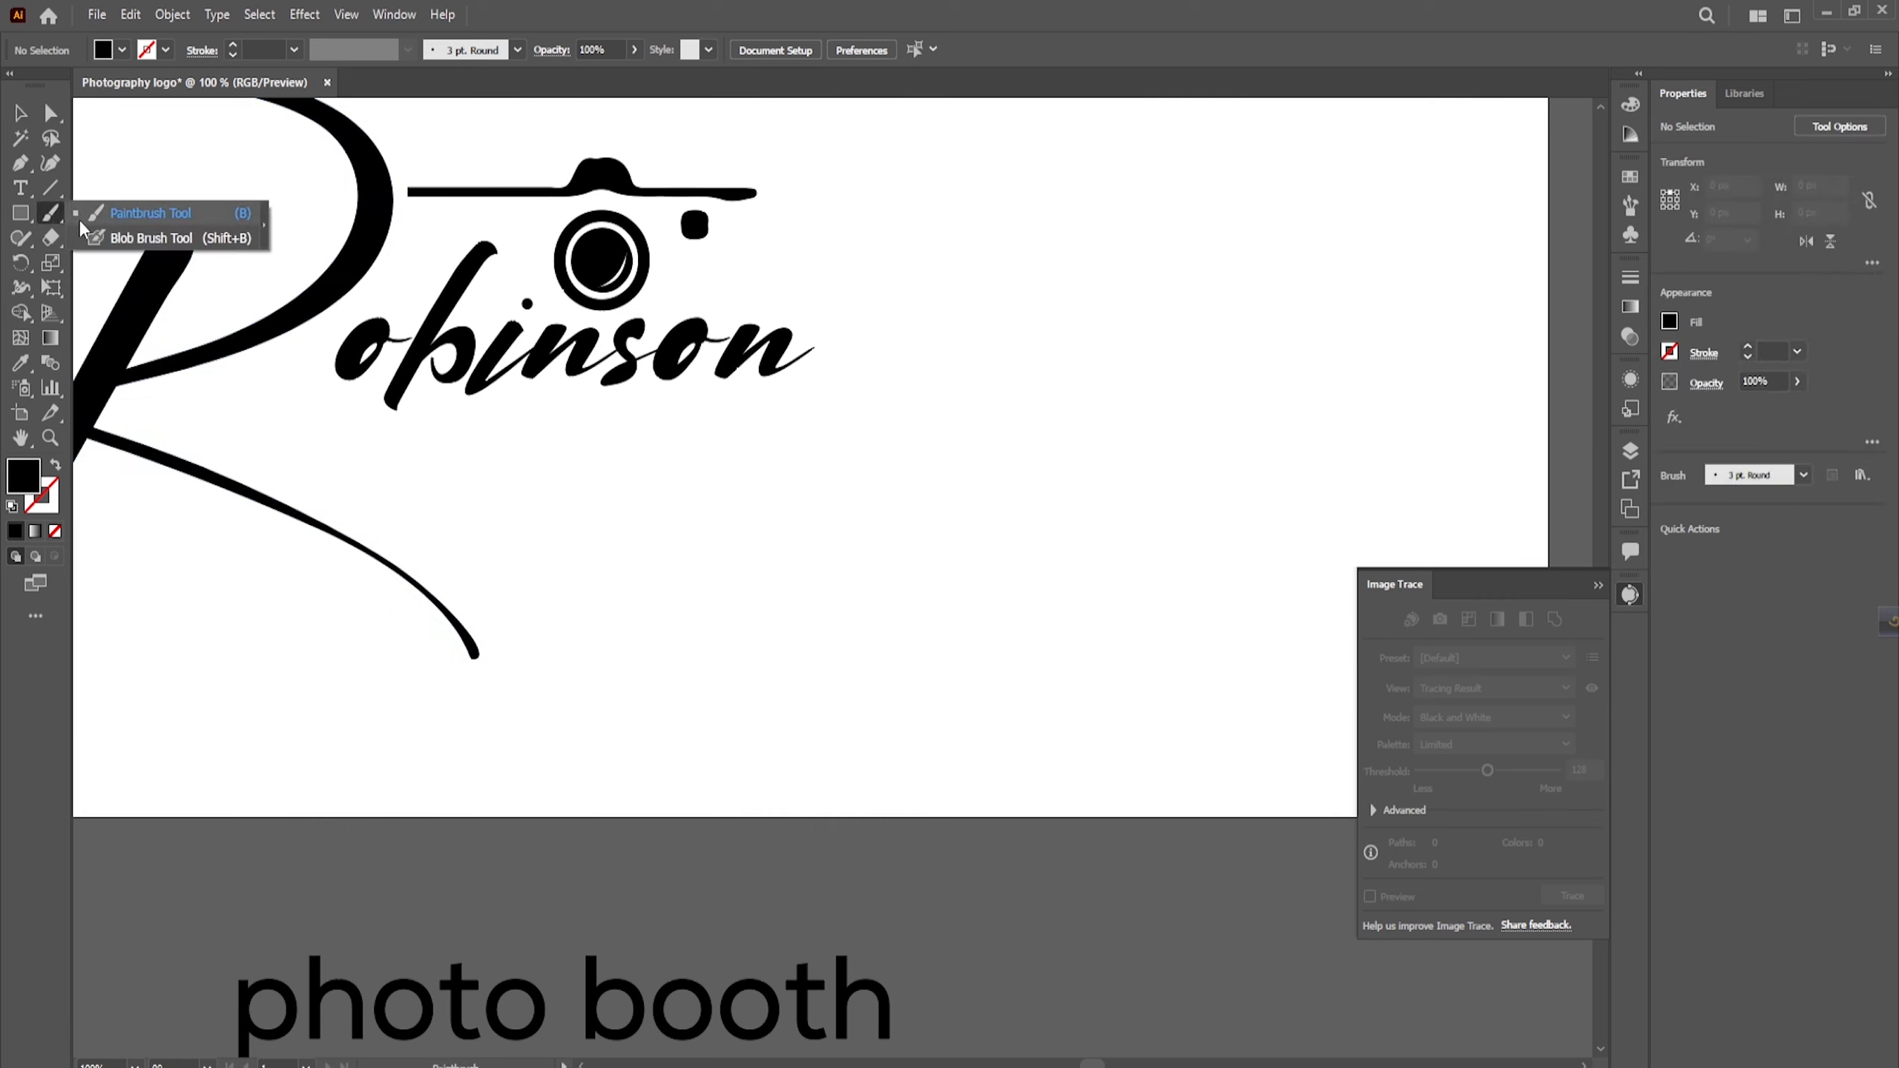
click(125, 214)
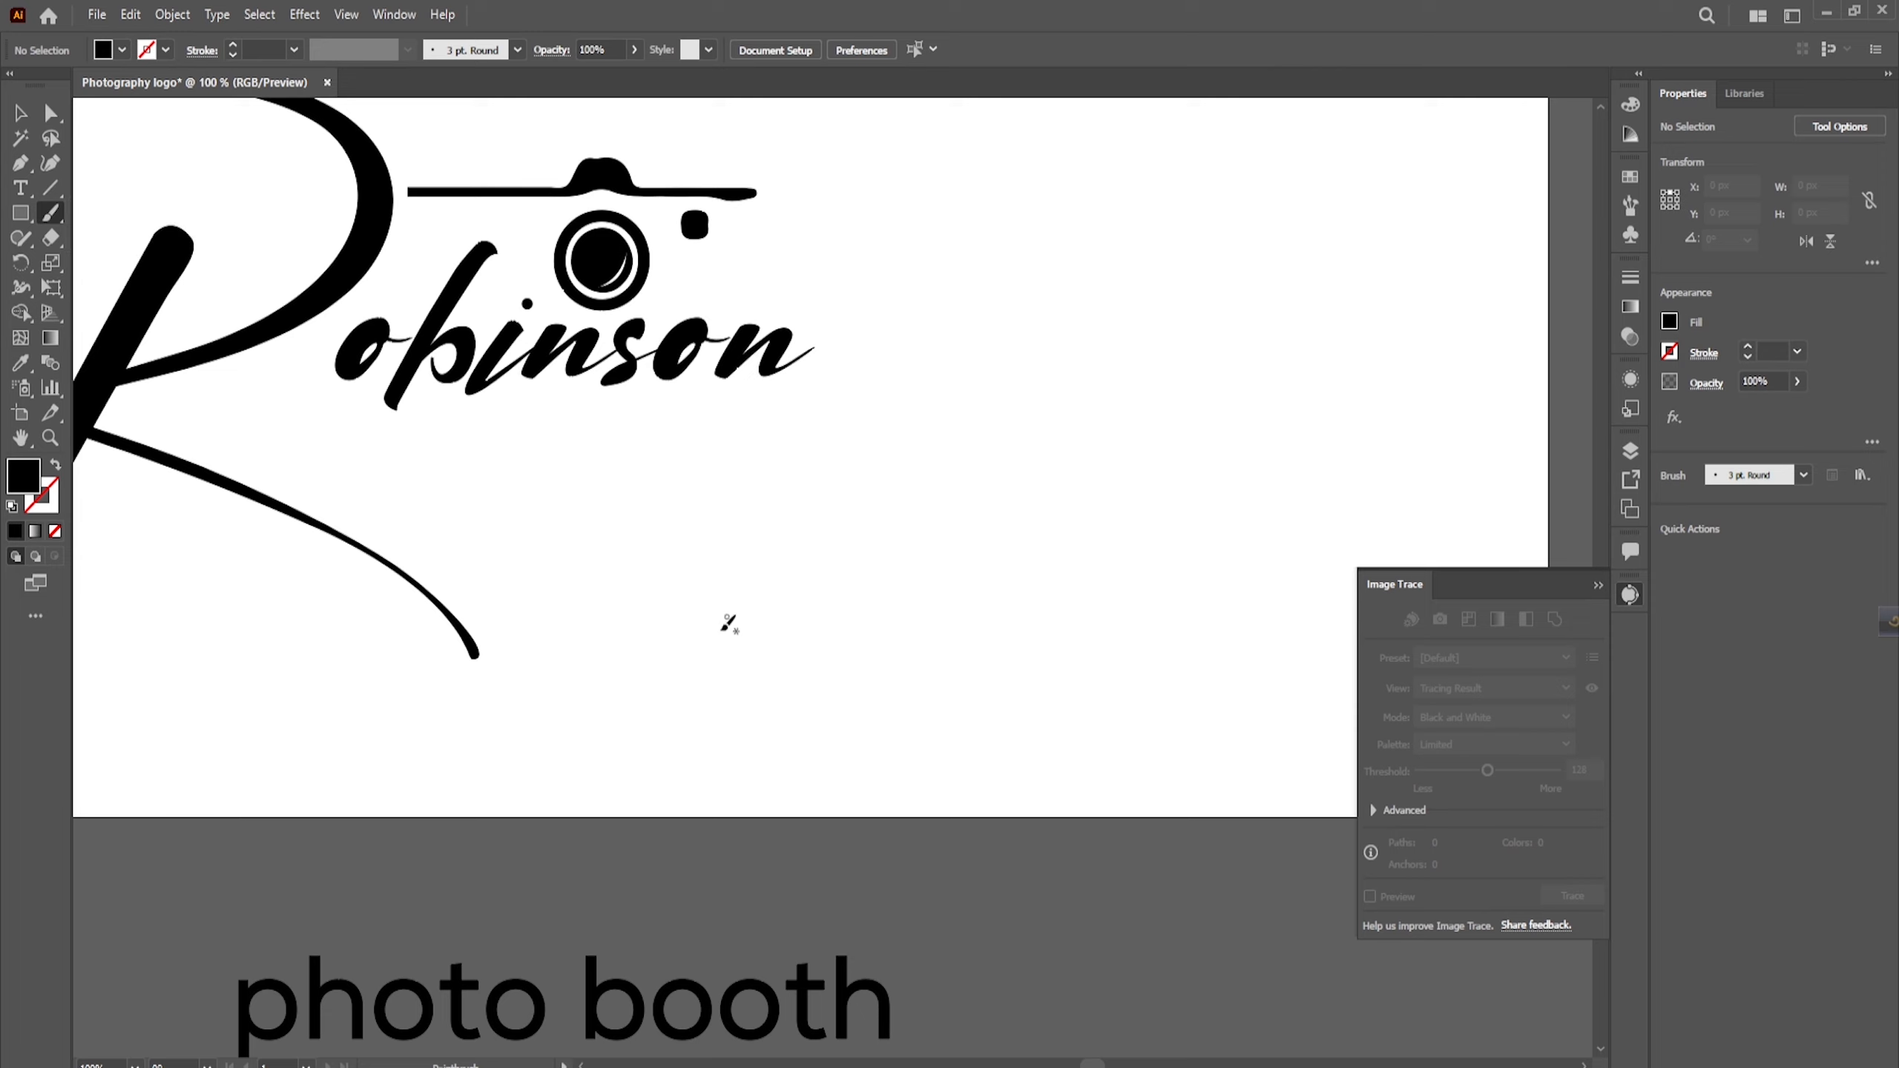
drag(651, 664, 871, 663)
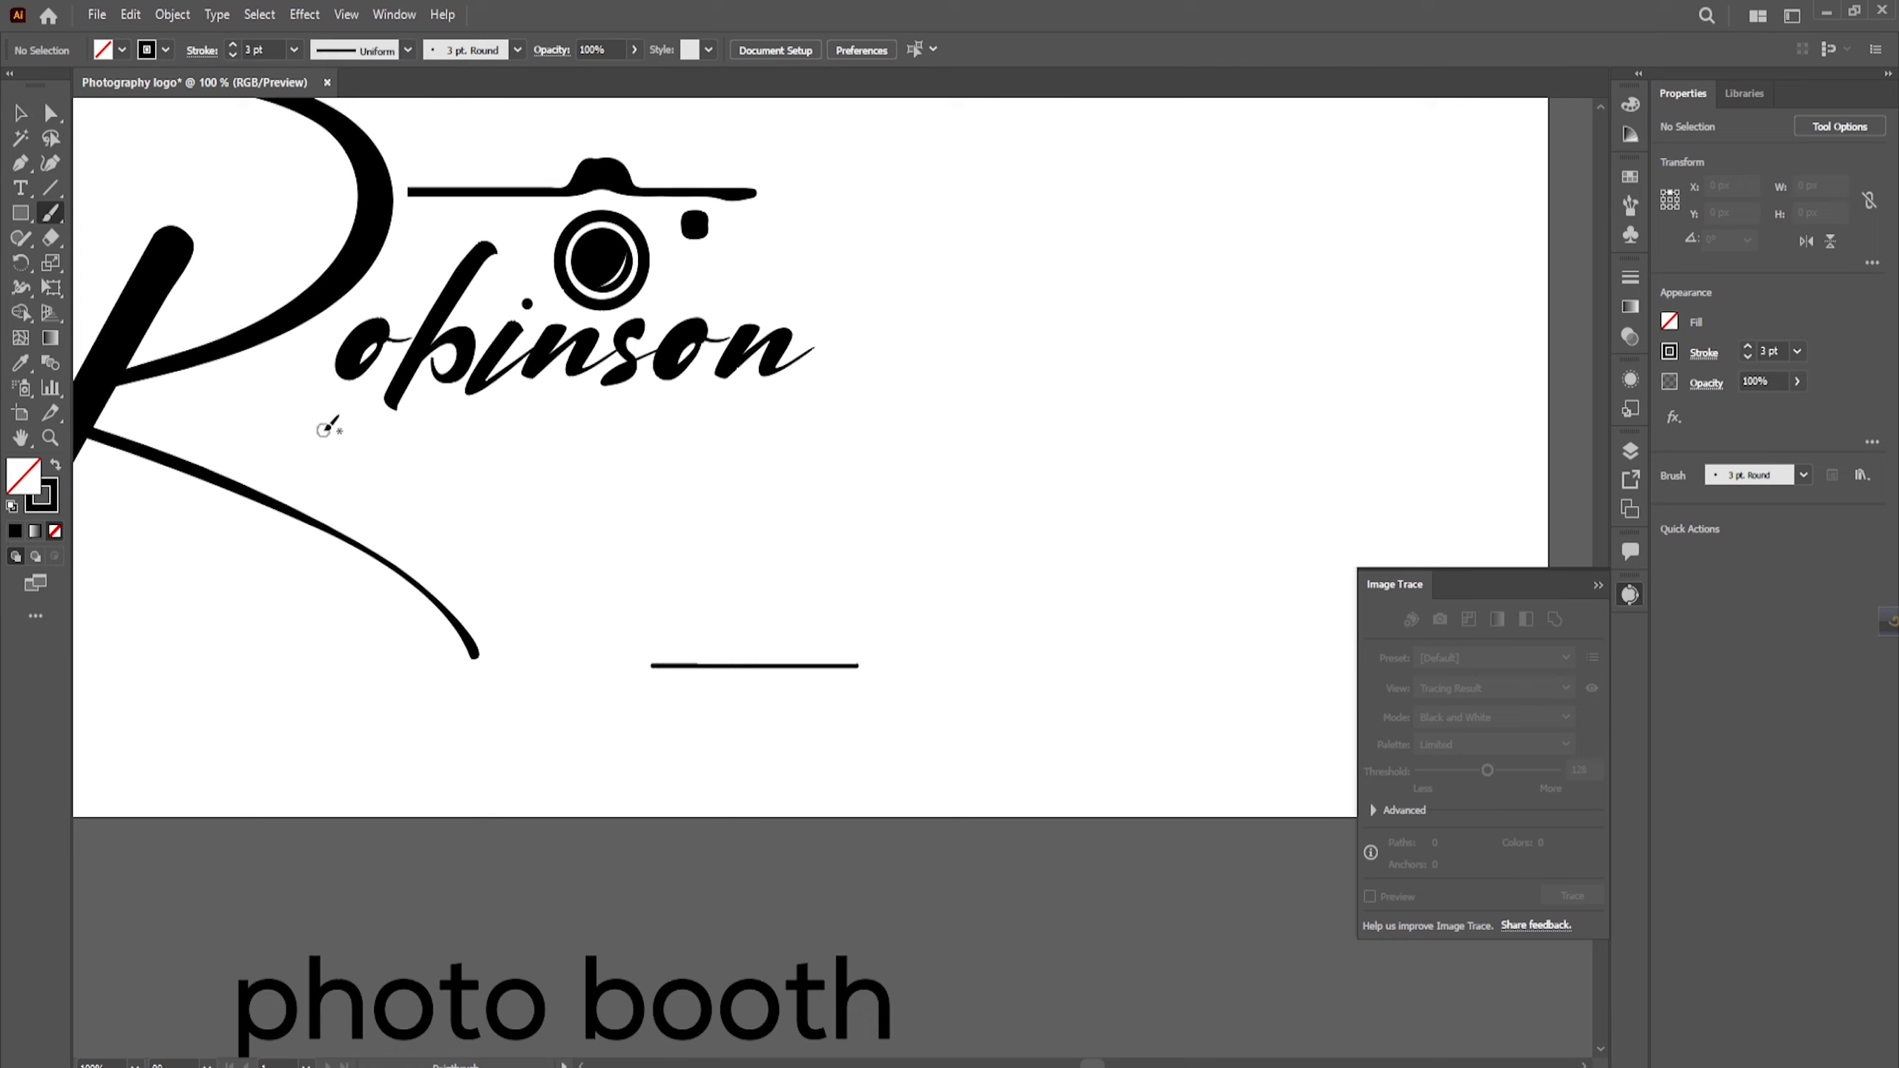
drag(323, 429, 829, 428)
key(v)
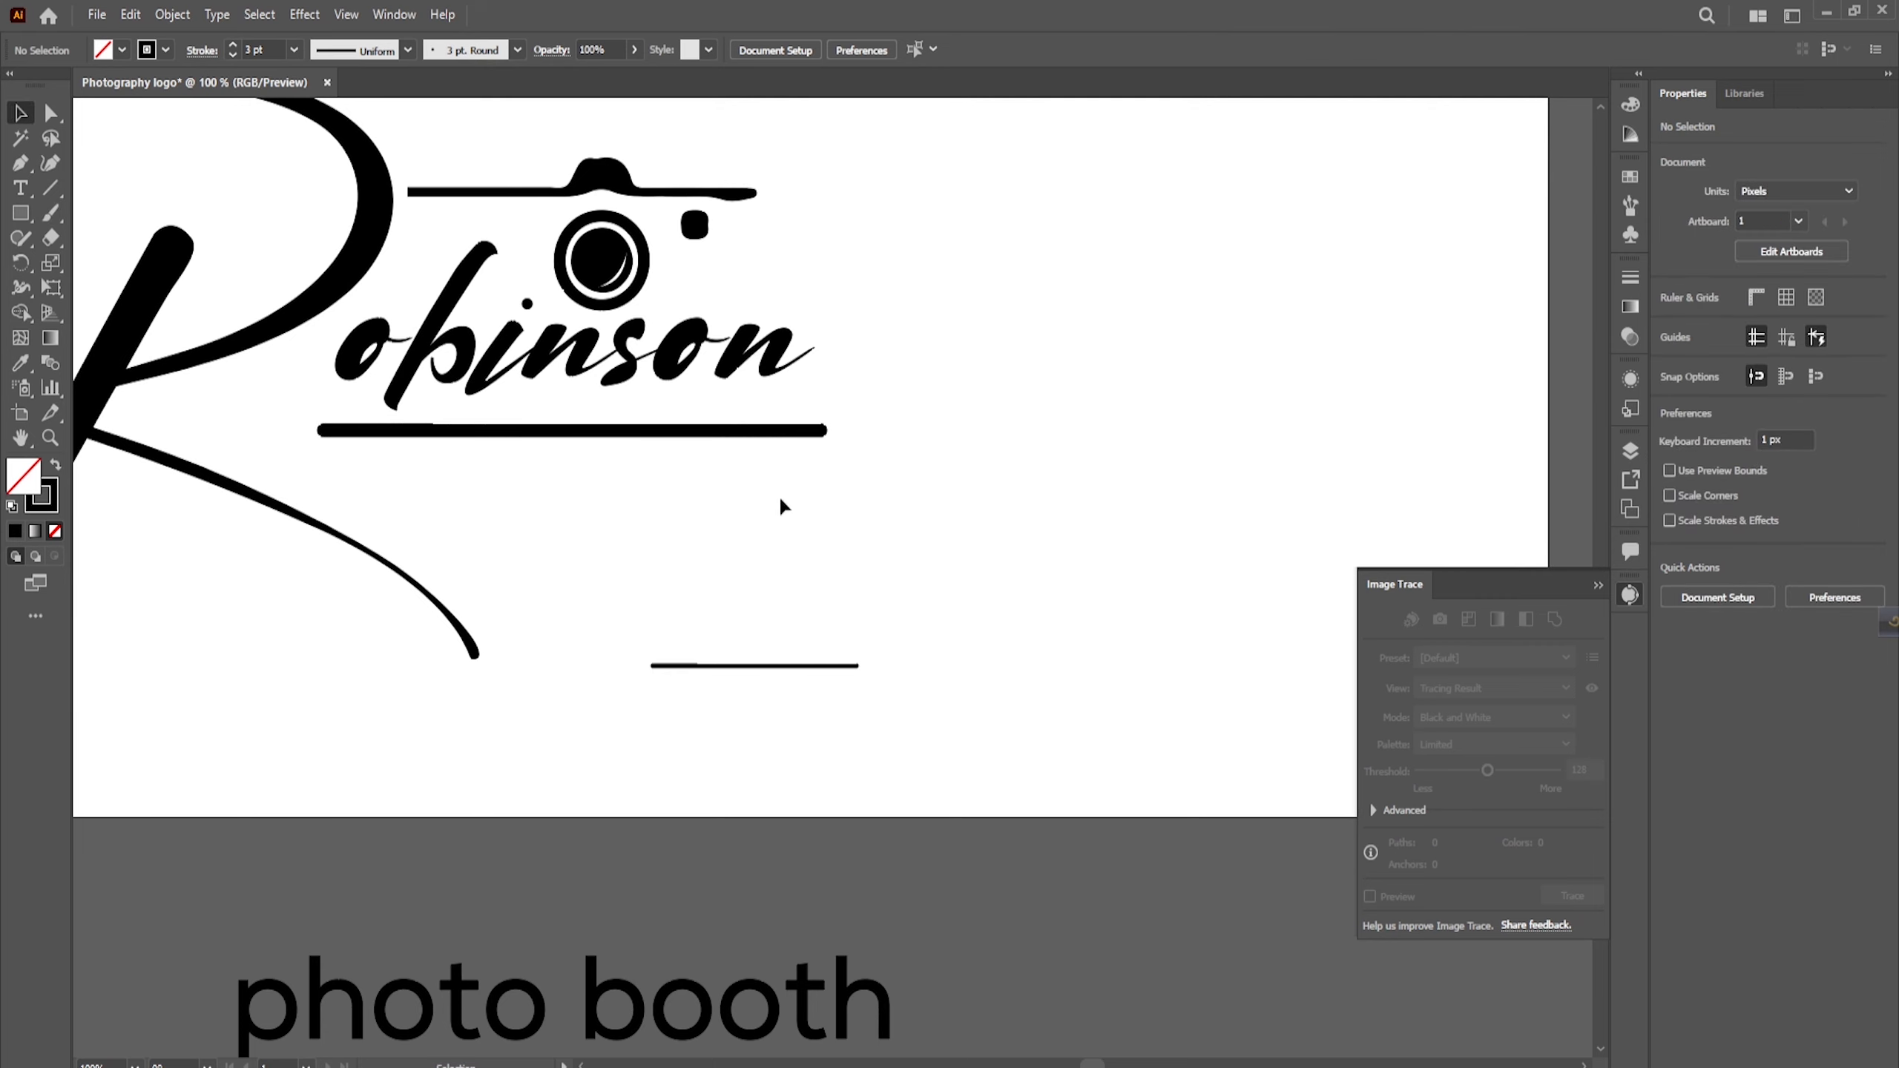
Step: Thin the underline's stroke to 2 pt and delete the short test line near the artboard's lower edge
click(722, 432)
click(1043, 497)
drag(774, 535, 828, 772)
key(Delete)
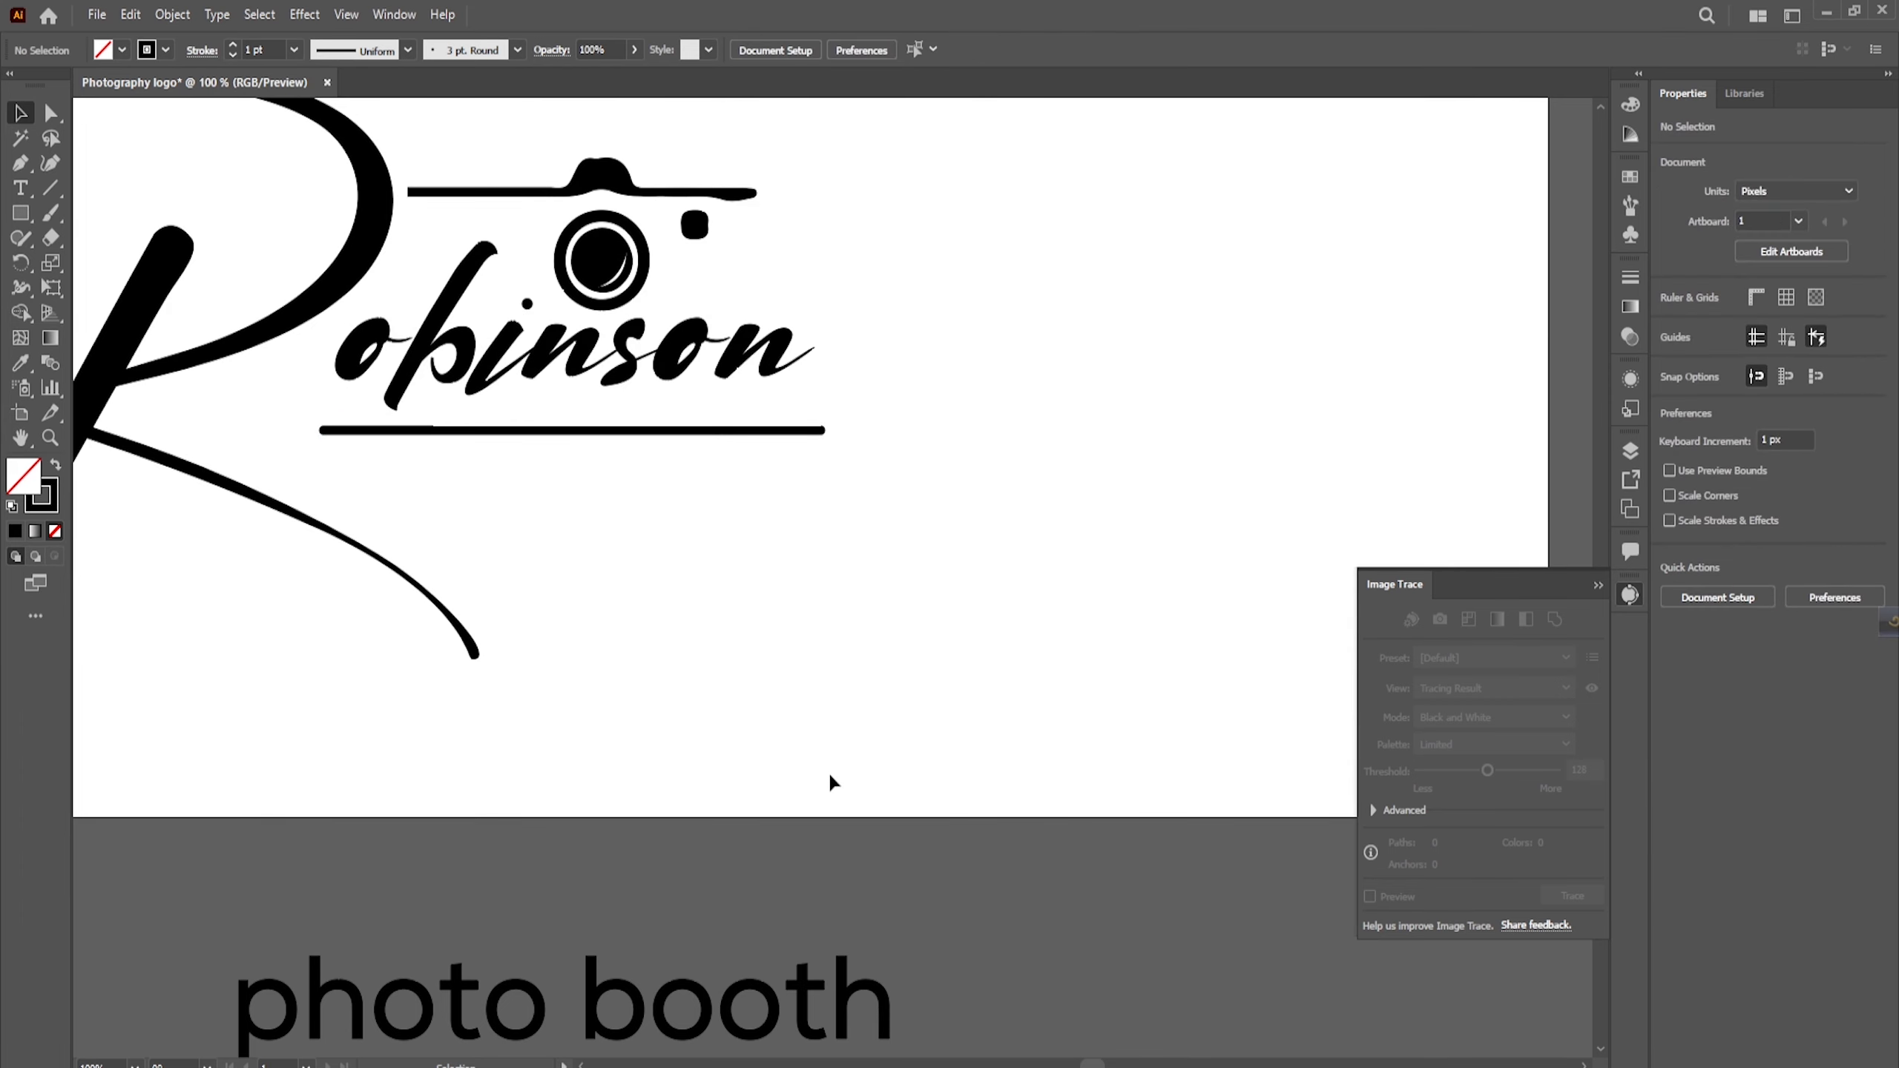
Step: Shrink the camera slightly and reposition it above the small letters, and nudge the underline slightly left and closer to the lettering
scroll(813, 774, down, 2)
scroll(667, 566, up, 2)
scroll(739, 465, up, 2)
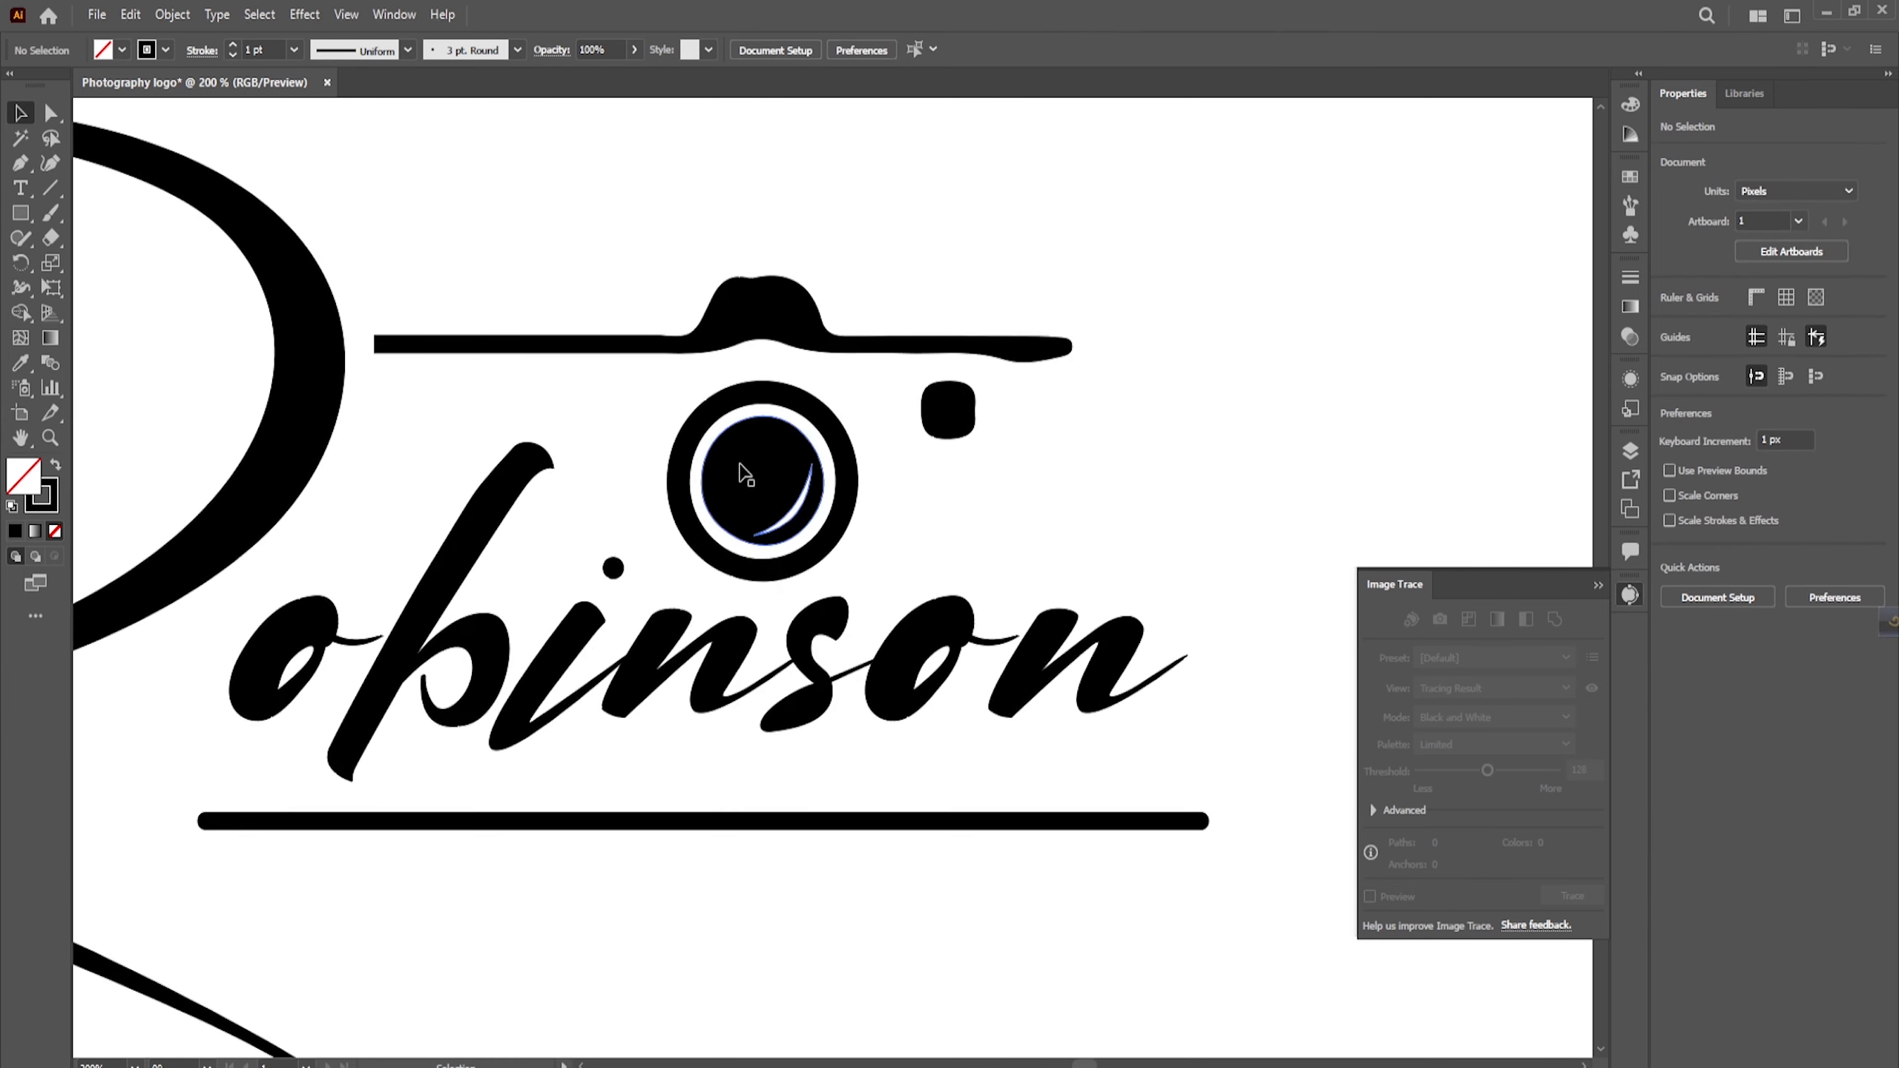
drag(745, 472, 762, 500)
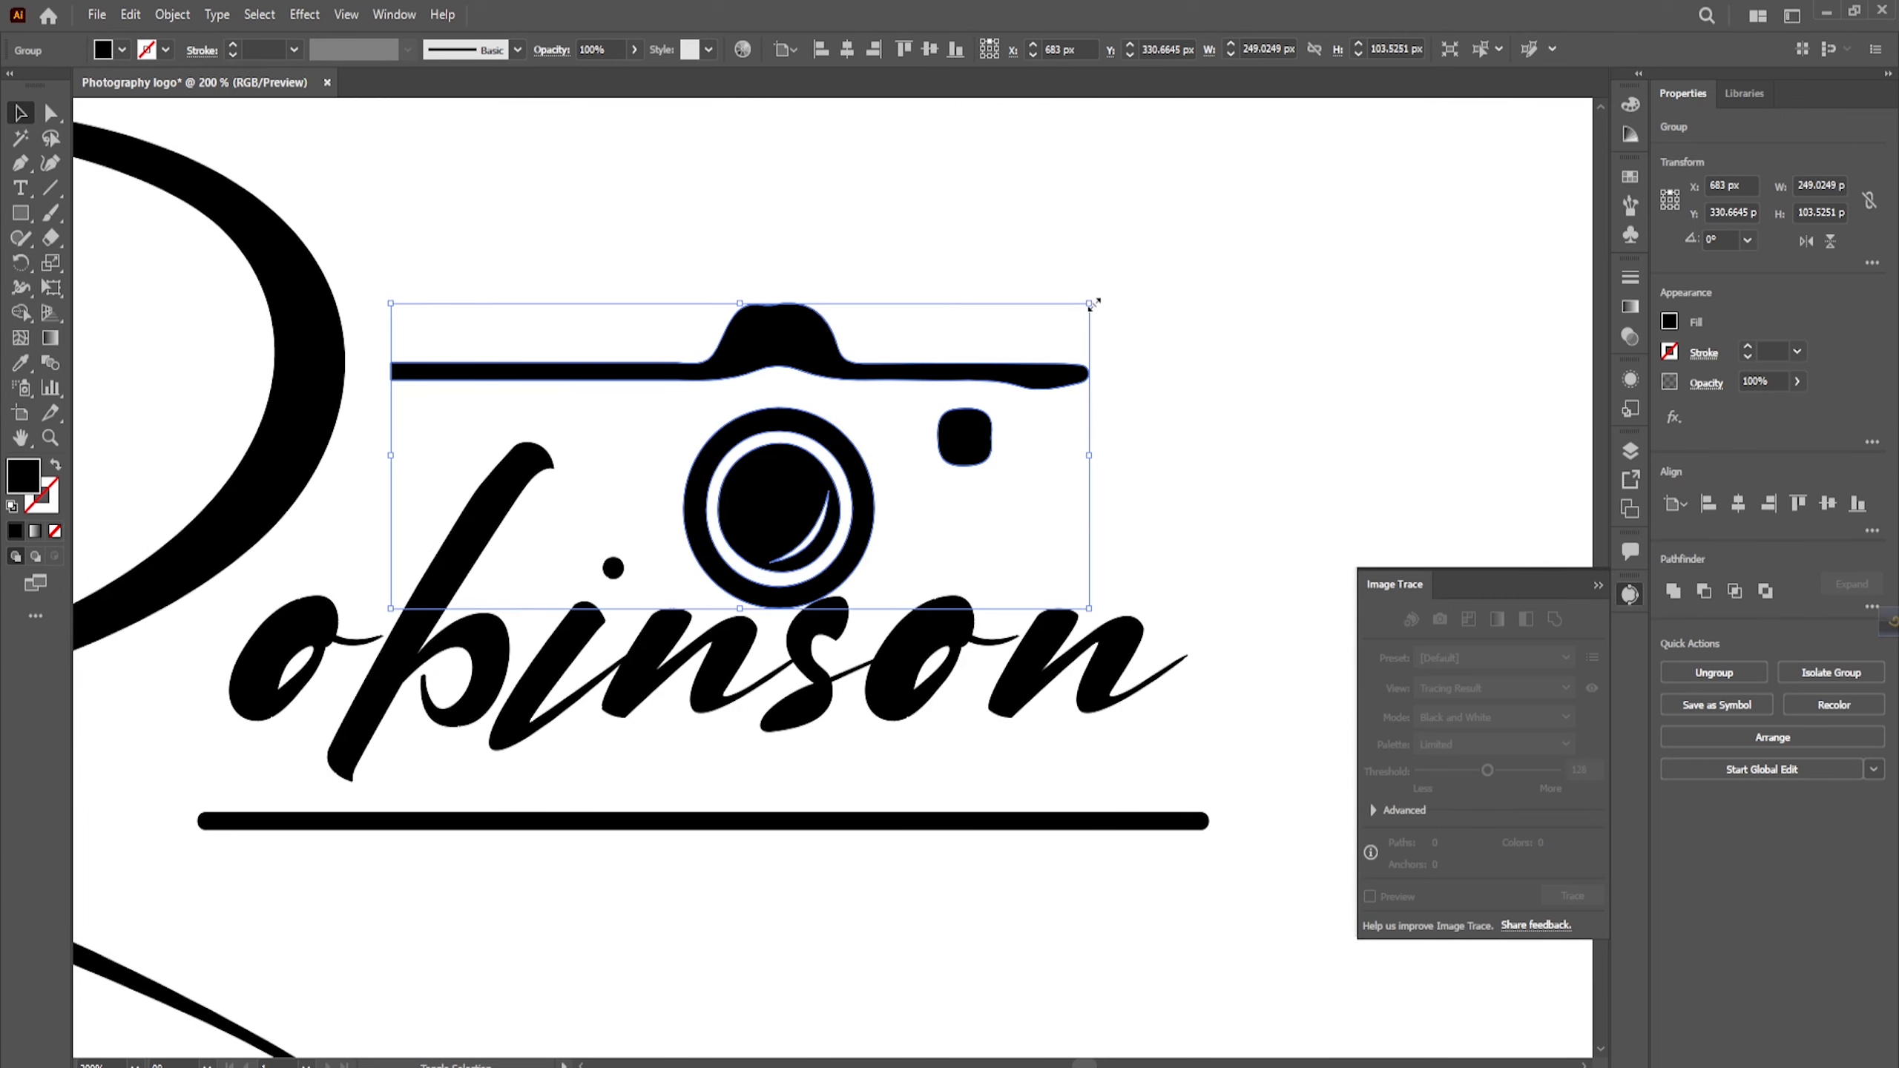
drag(1094, 304, 1043, 322)
drag(739, 552, 684, 520)
scroll(732, 518, down, 4)
scroll(711, 645, up, 3)
click(744, 637)
scroll(744, 637, down, 2)
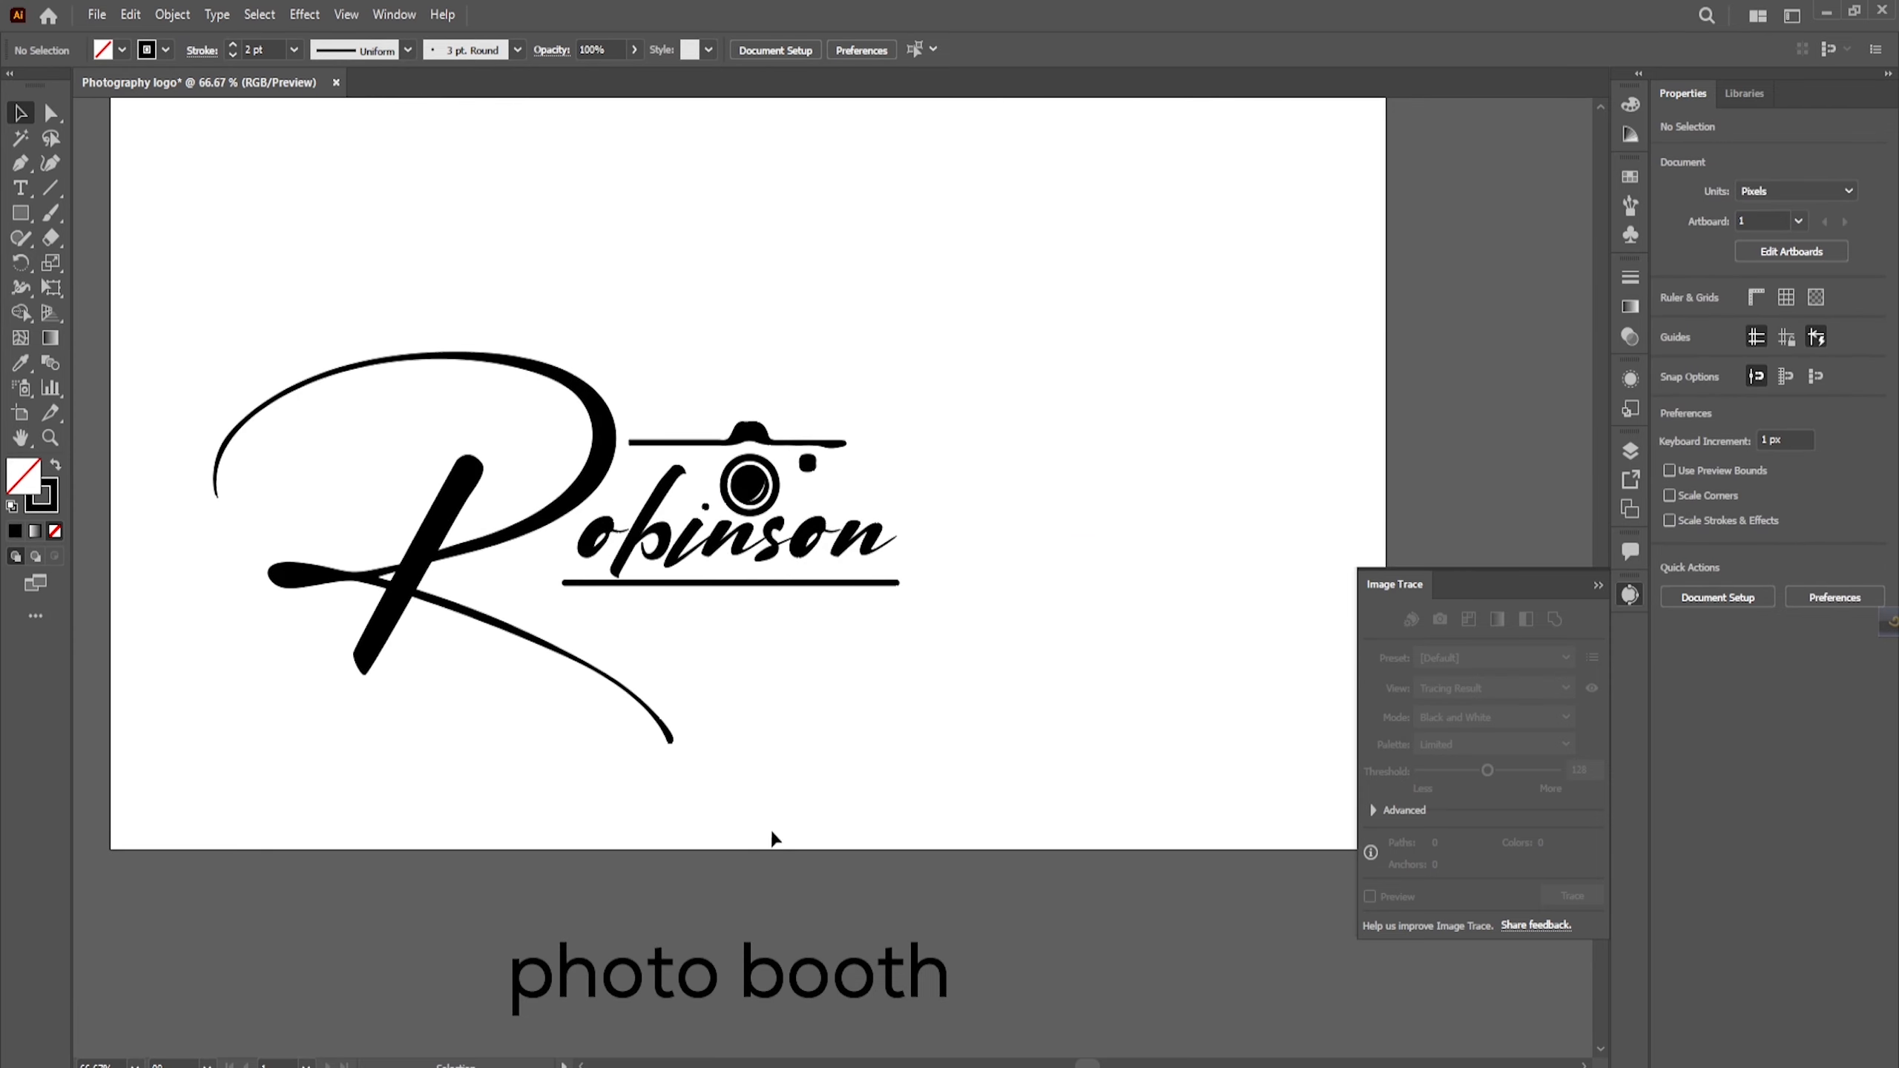
Step: Move "photo booth" onto the artboard beneath the underline and change its case to UPPERCASE
drag(781, 986, 865, 643)
scroll(865, 643, up, 1)
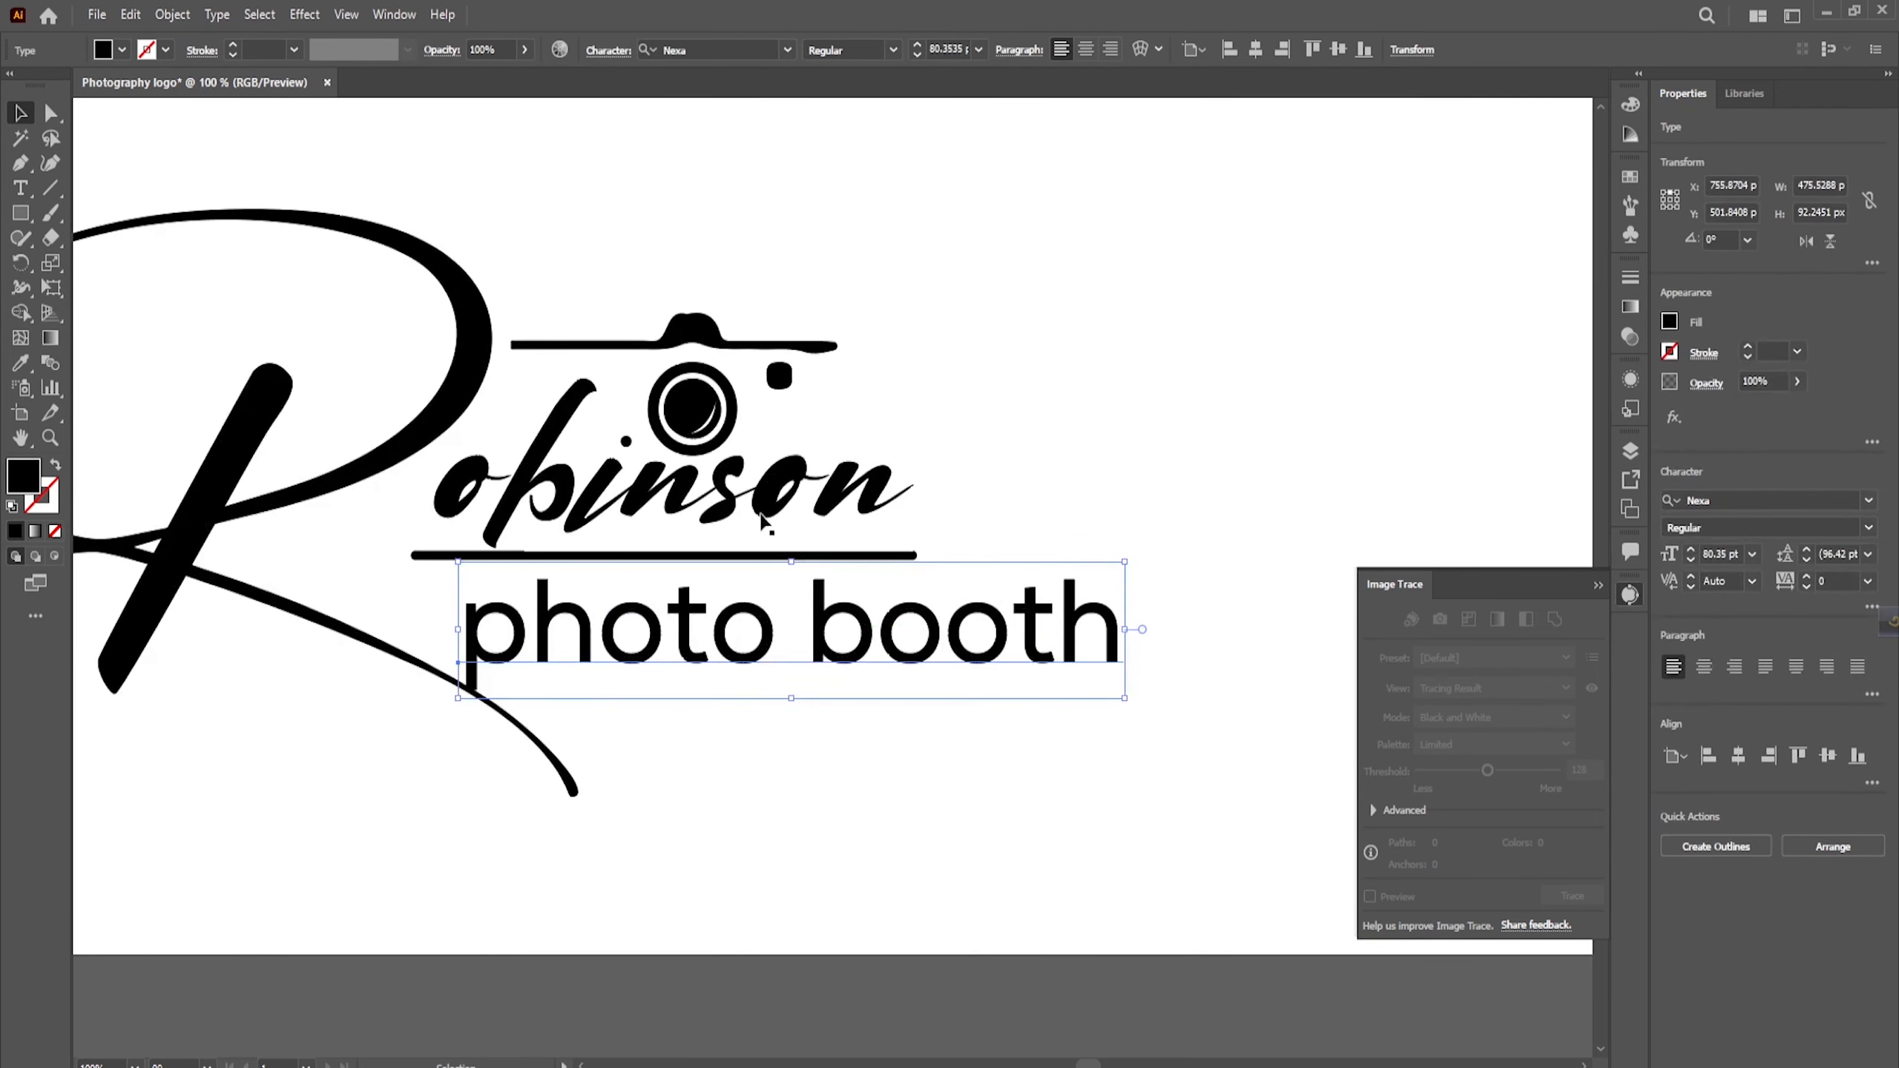
click(214, 12)
mouse_move(299, 320)
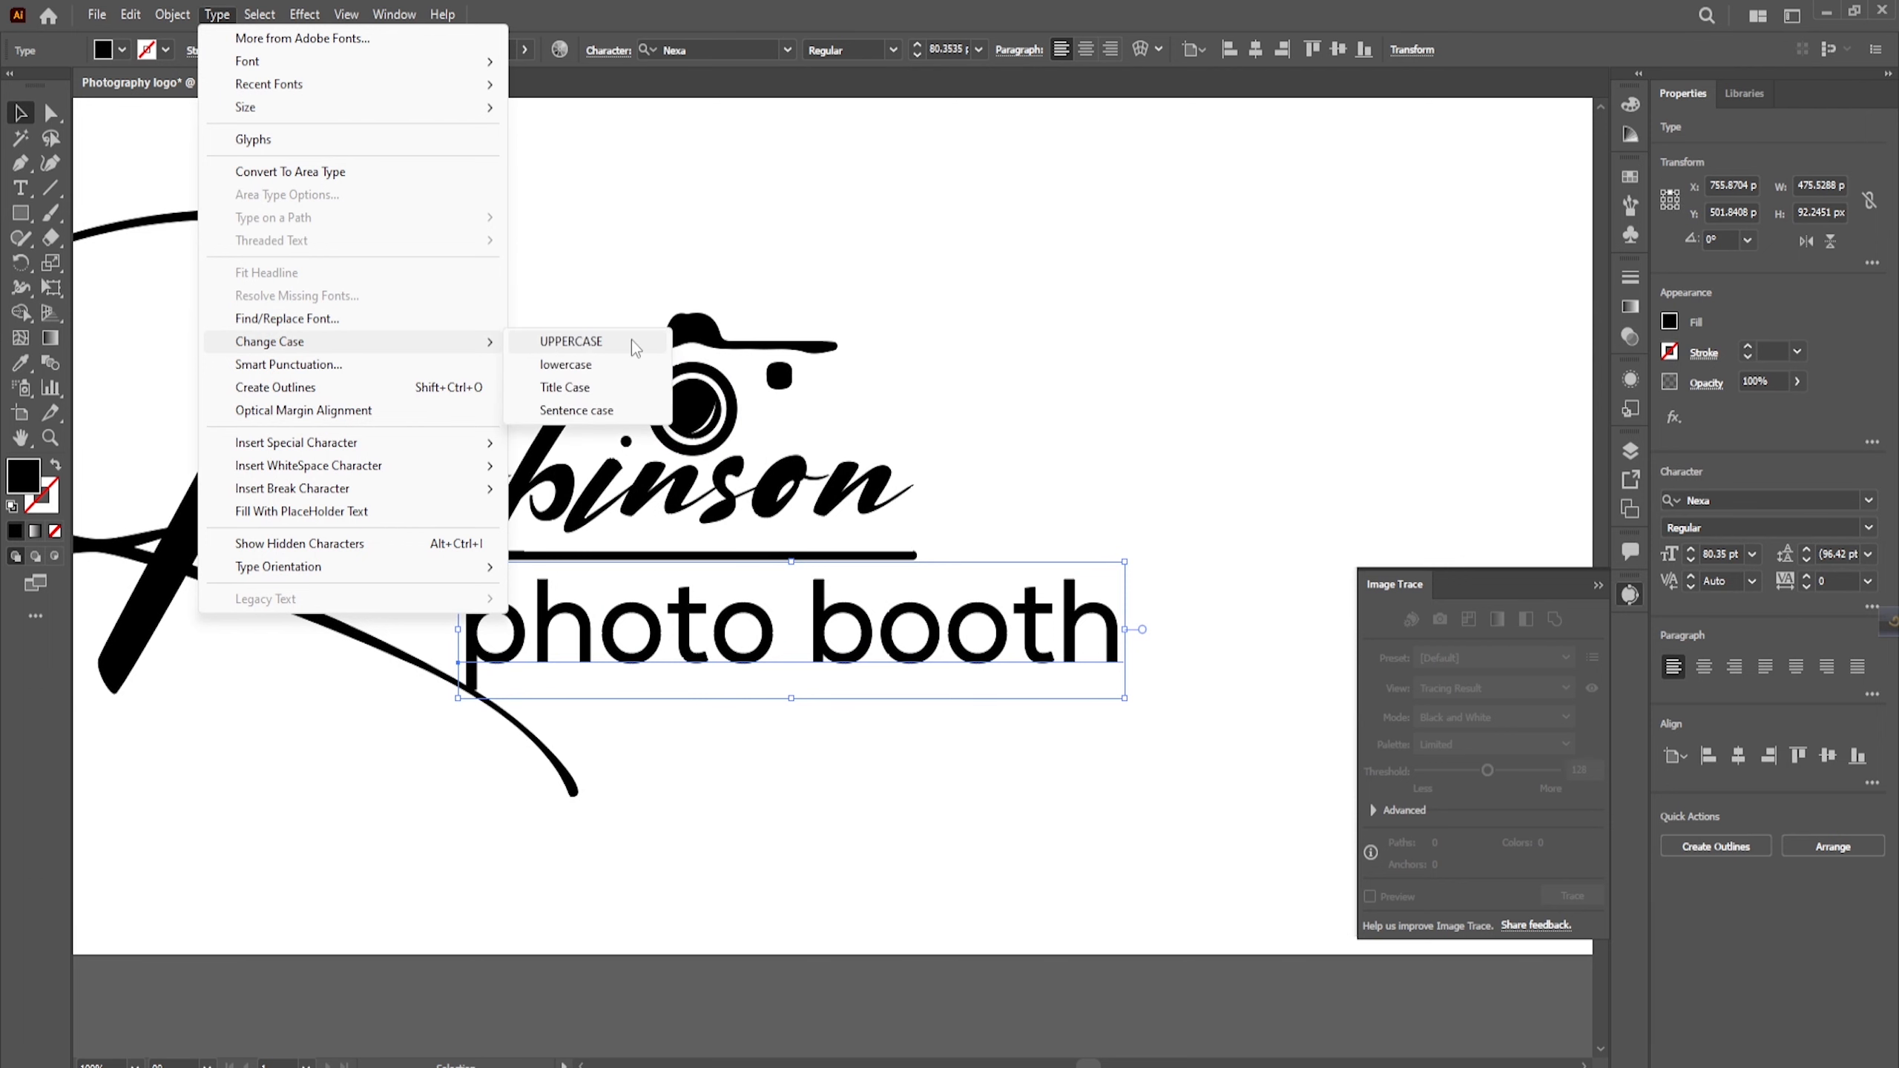
click(634, 344)
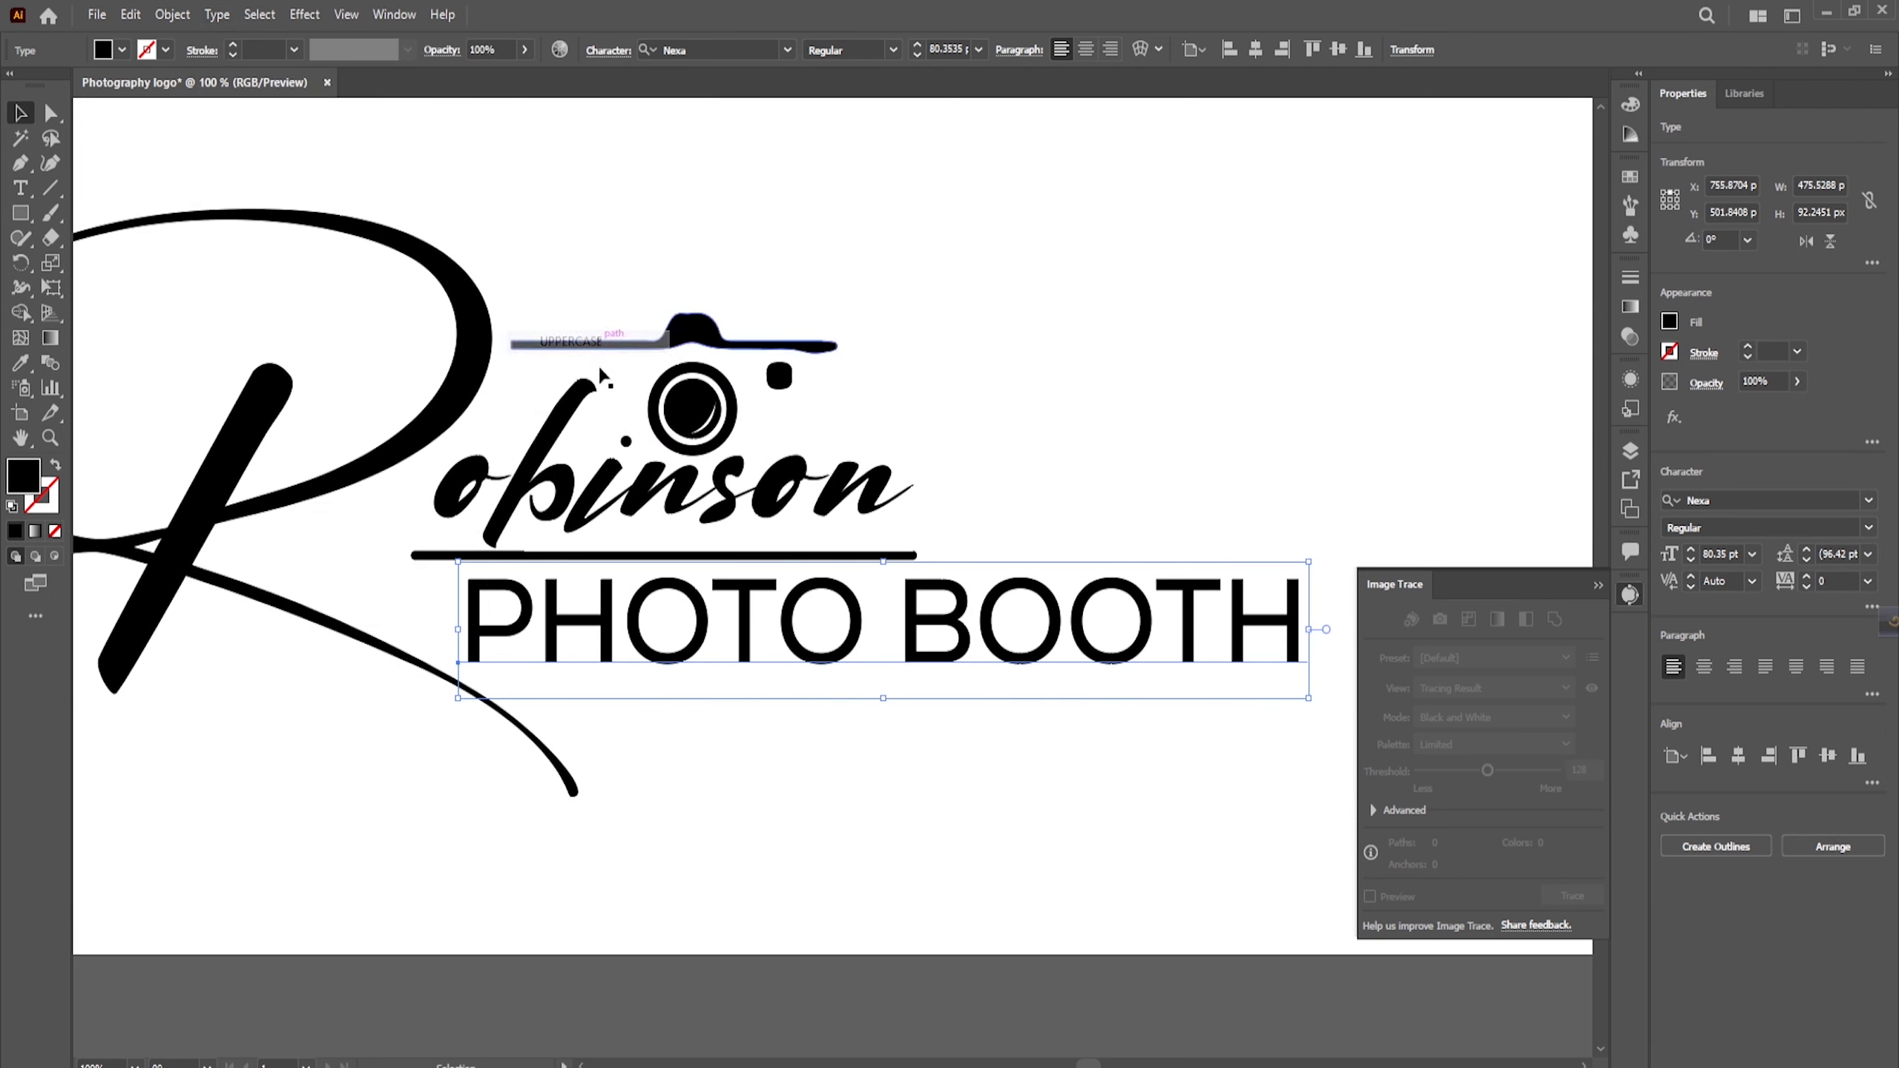
Step: Set "PHOTO BOOTH" to the Black font style and scale it down to about 35 pt
click(1869, 528)
click(1696, 870)
scroll(970, 531, right, 3)
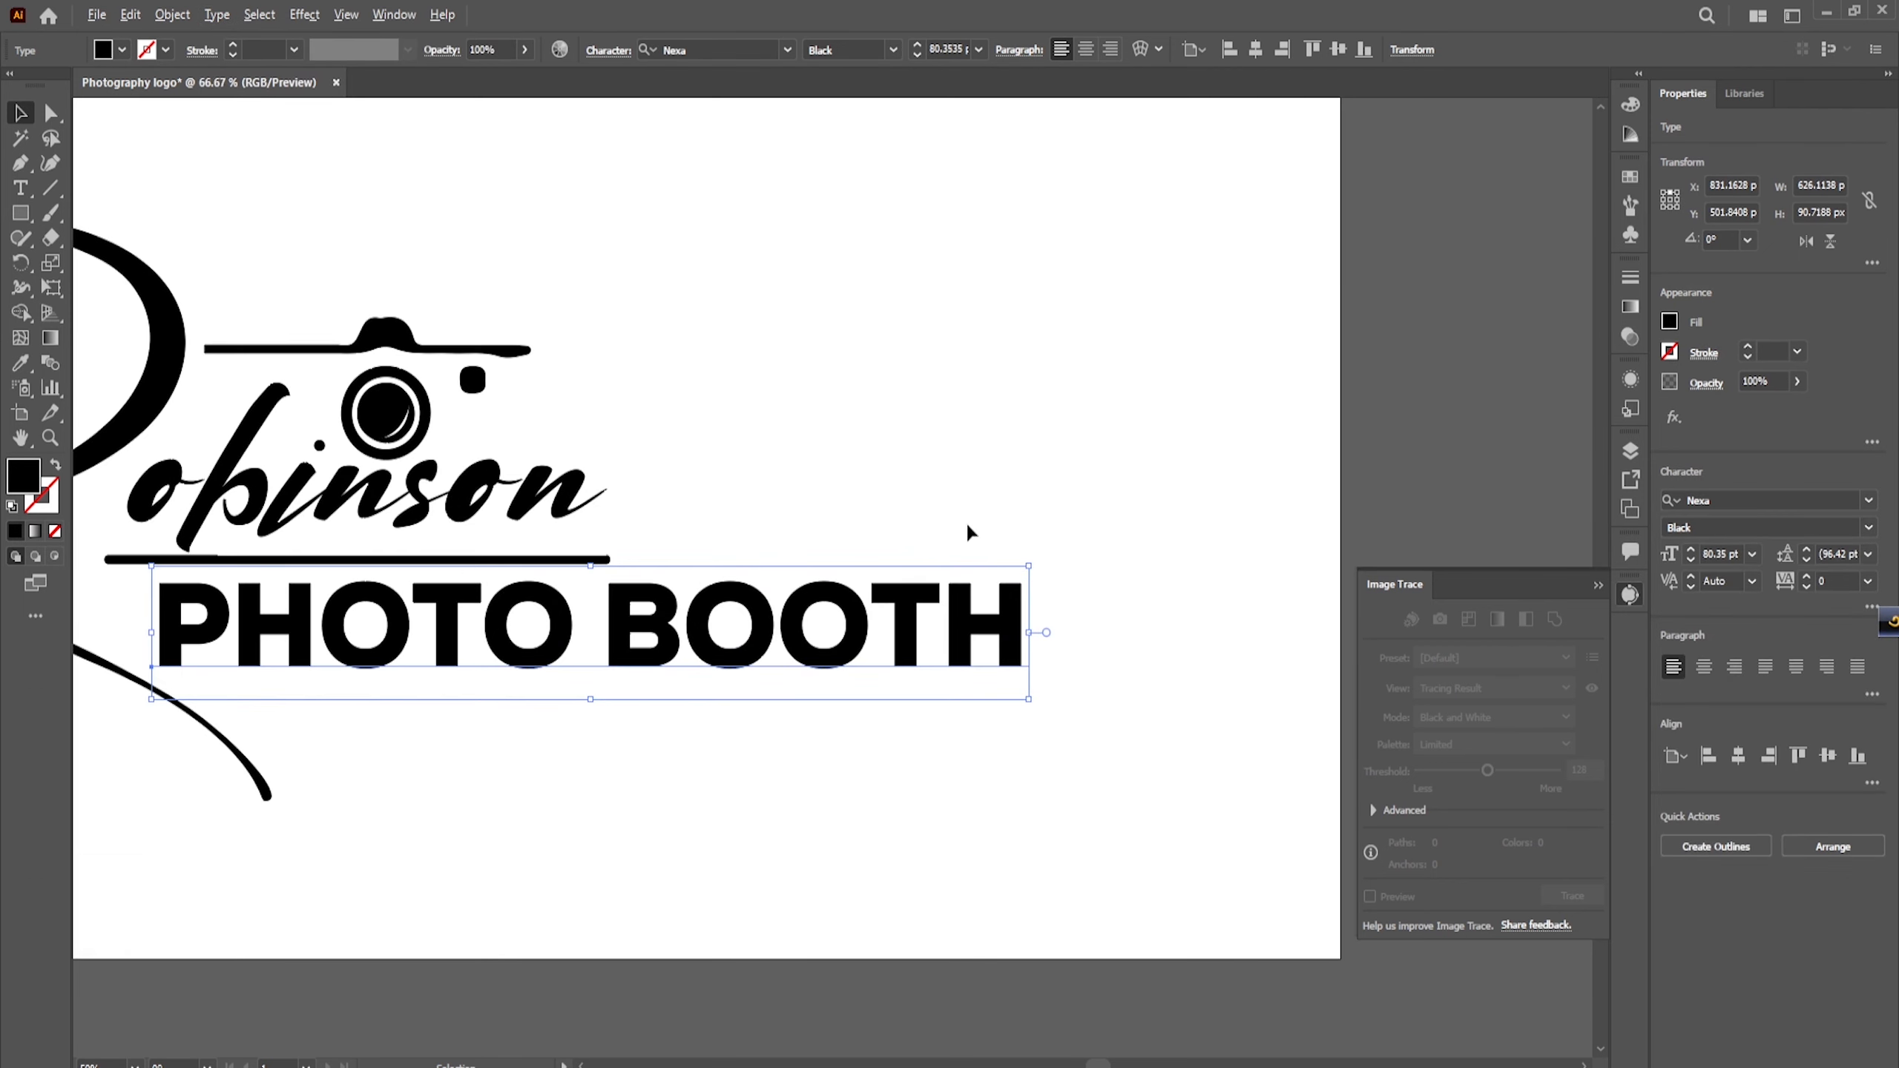
drag(1033, 561, 658, 580)
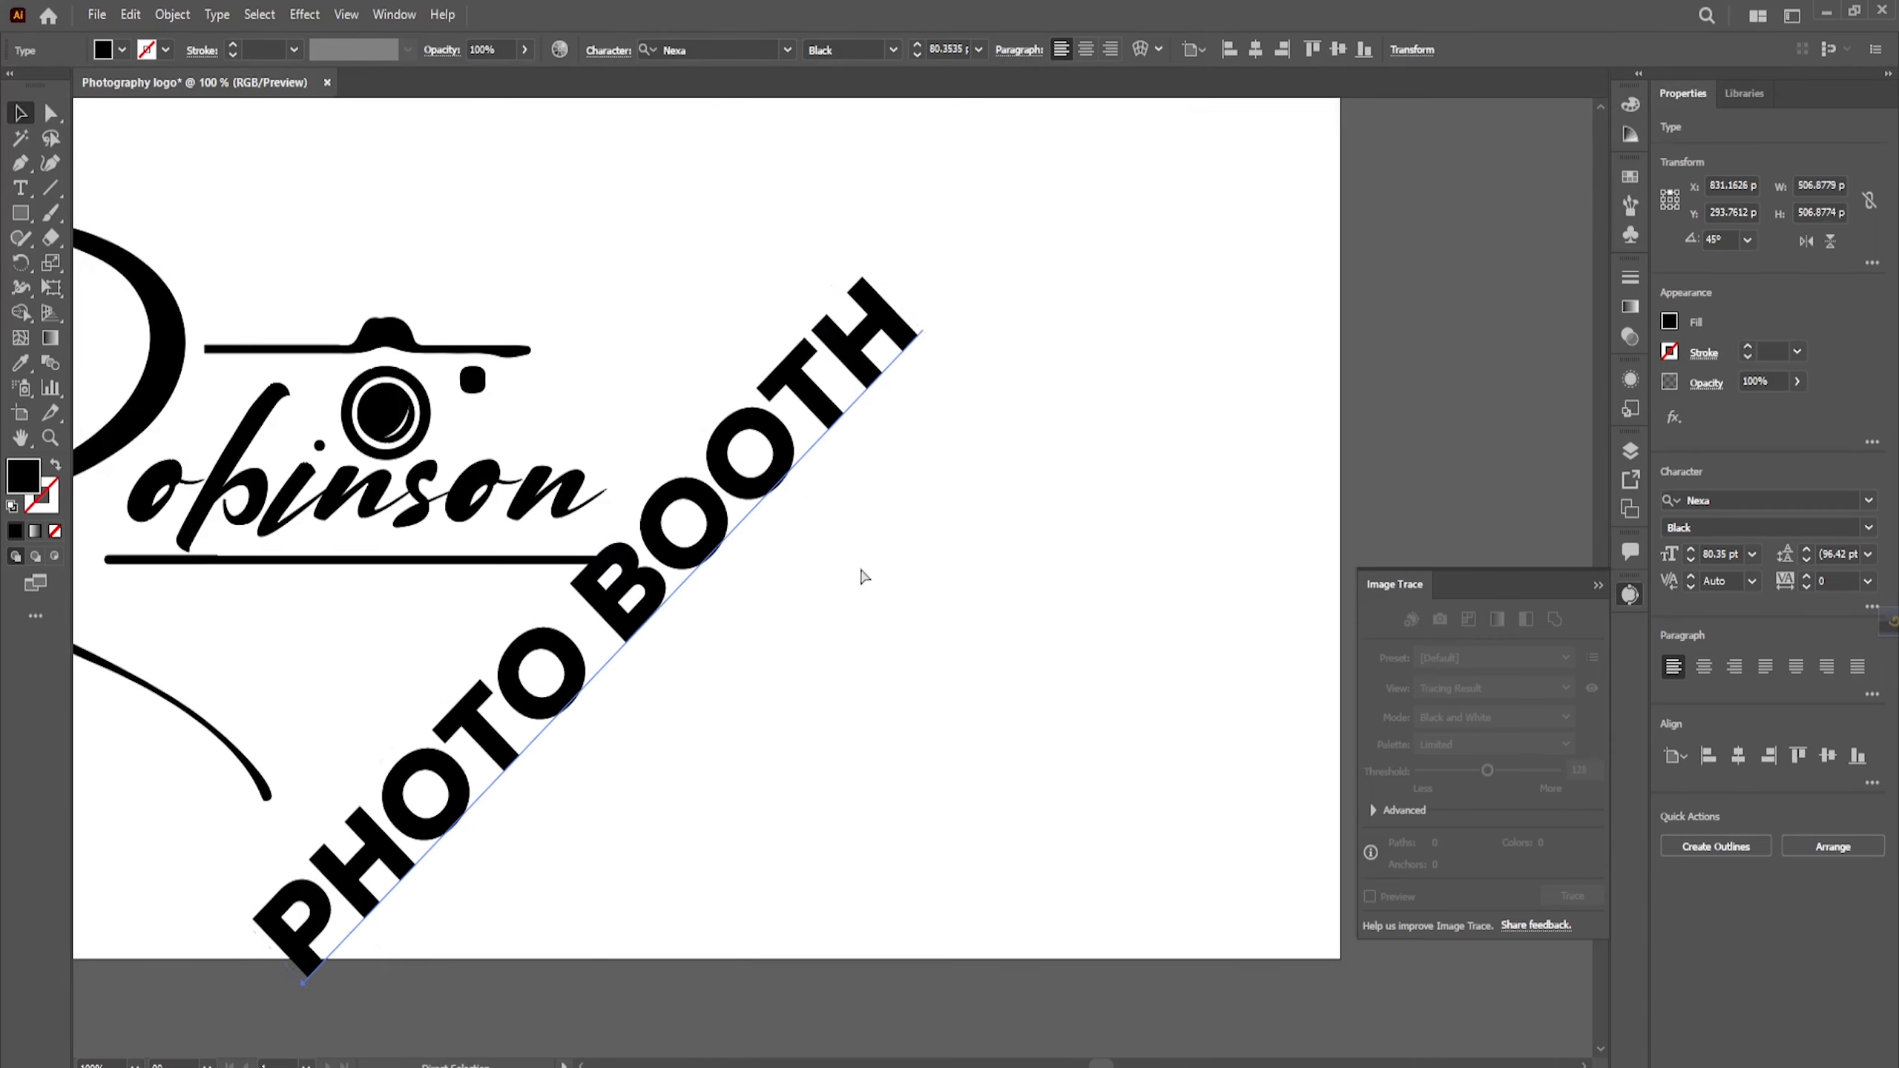
key(ctrl+z)
drag(1030, 566, 534, 595)
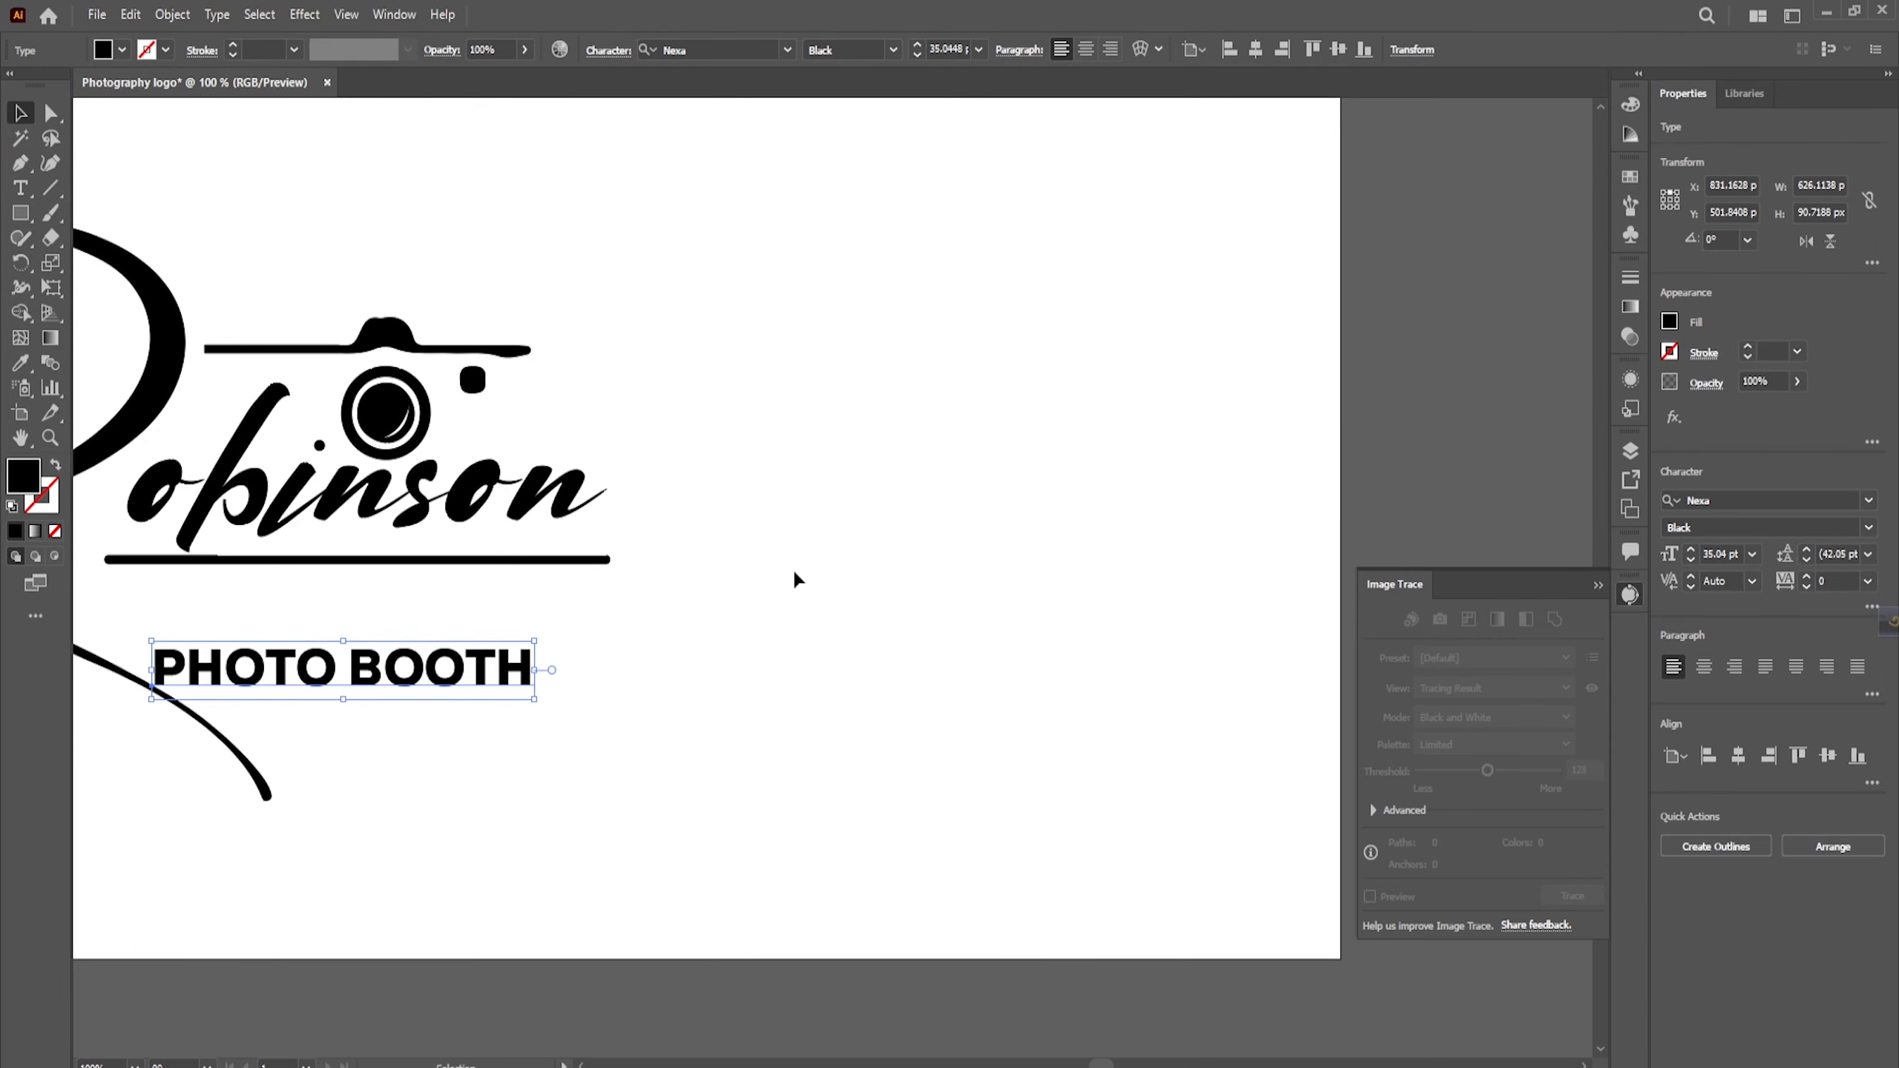
Step: Move "PHOTO BOOTH" up so it sits directly beneath the underline, starting at the line's left end
click(794, 560)
scroll(794, 560, down, 3)
scroll(546, 630, up, 3)
scroll(910, 550, up, 2)
drag(869, 530, 775, 396)
Step: Set the tracking of "PHOTO BOOTH" to 344
click(1839, 580)
text(34)
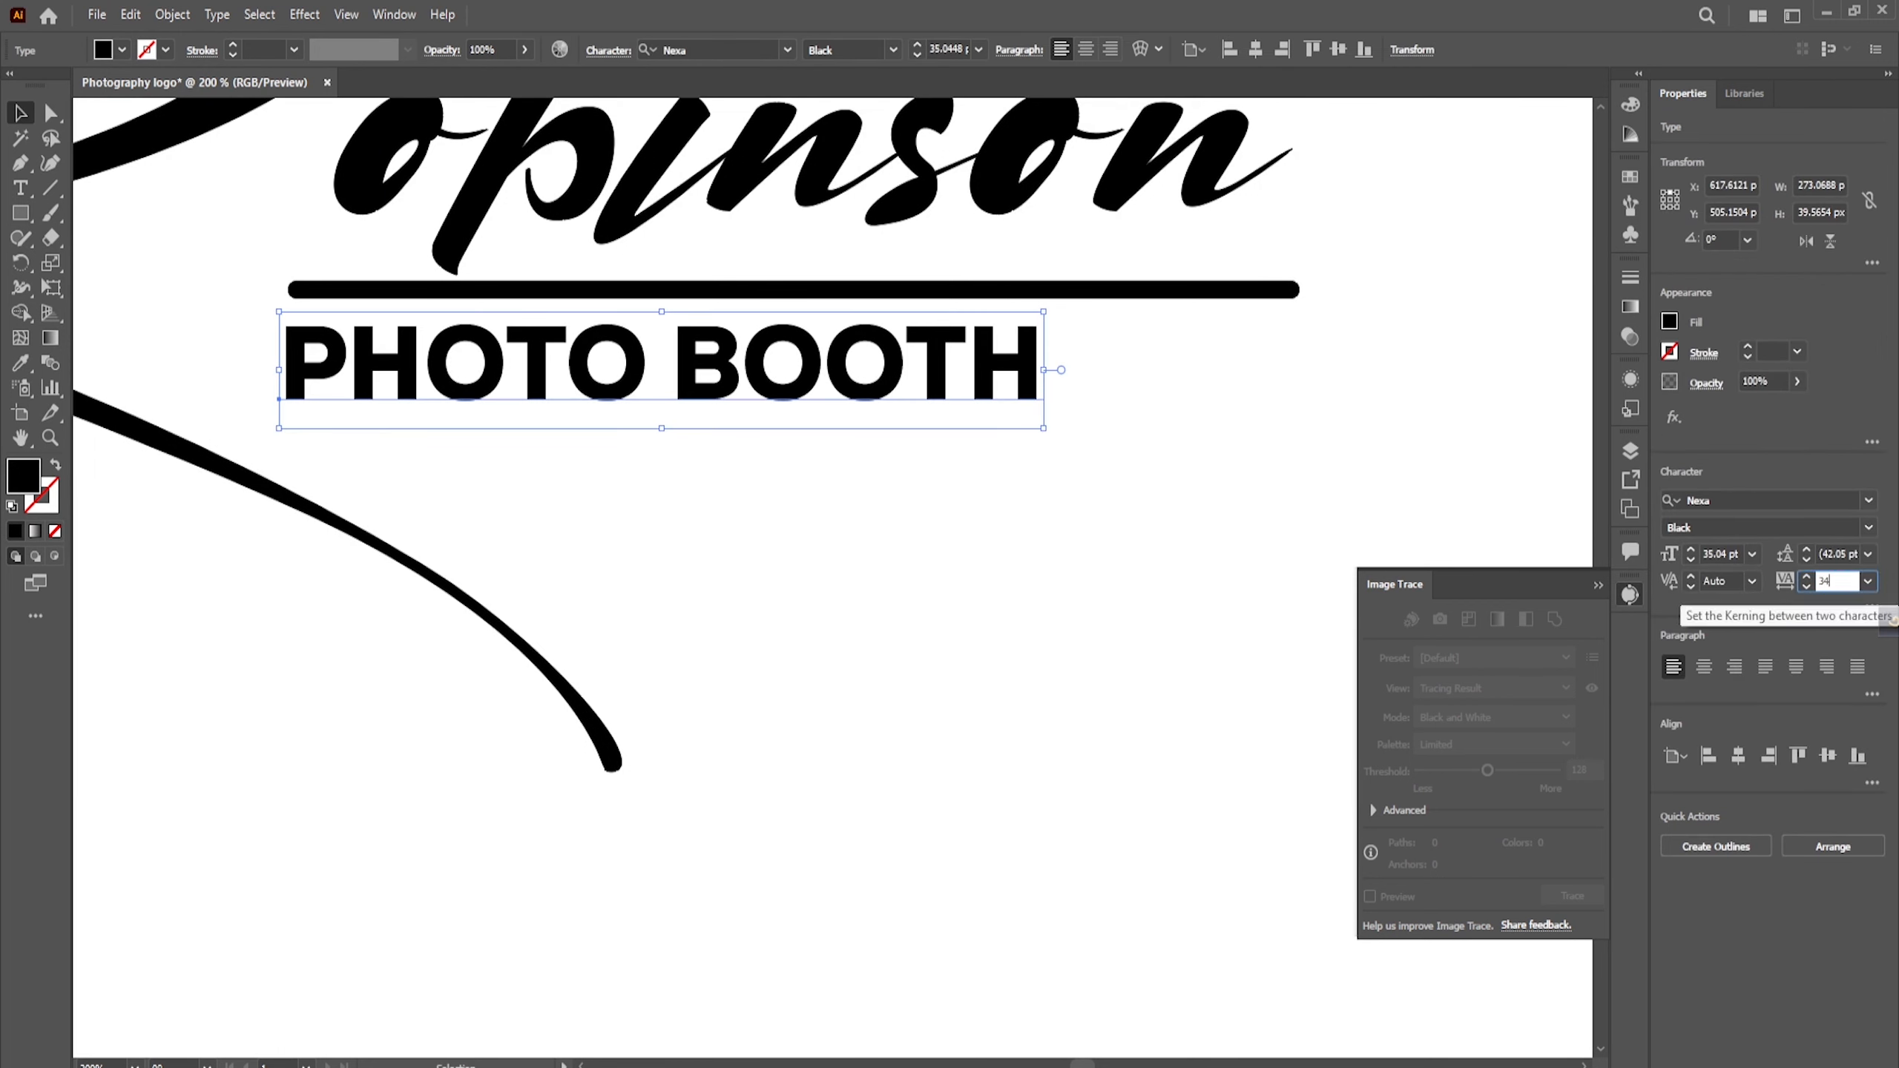
text(4)
key(Return)
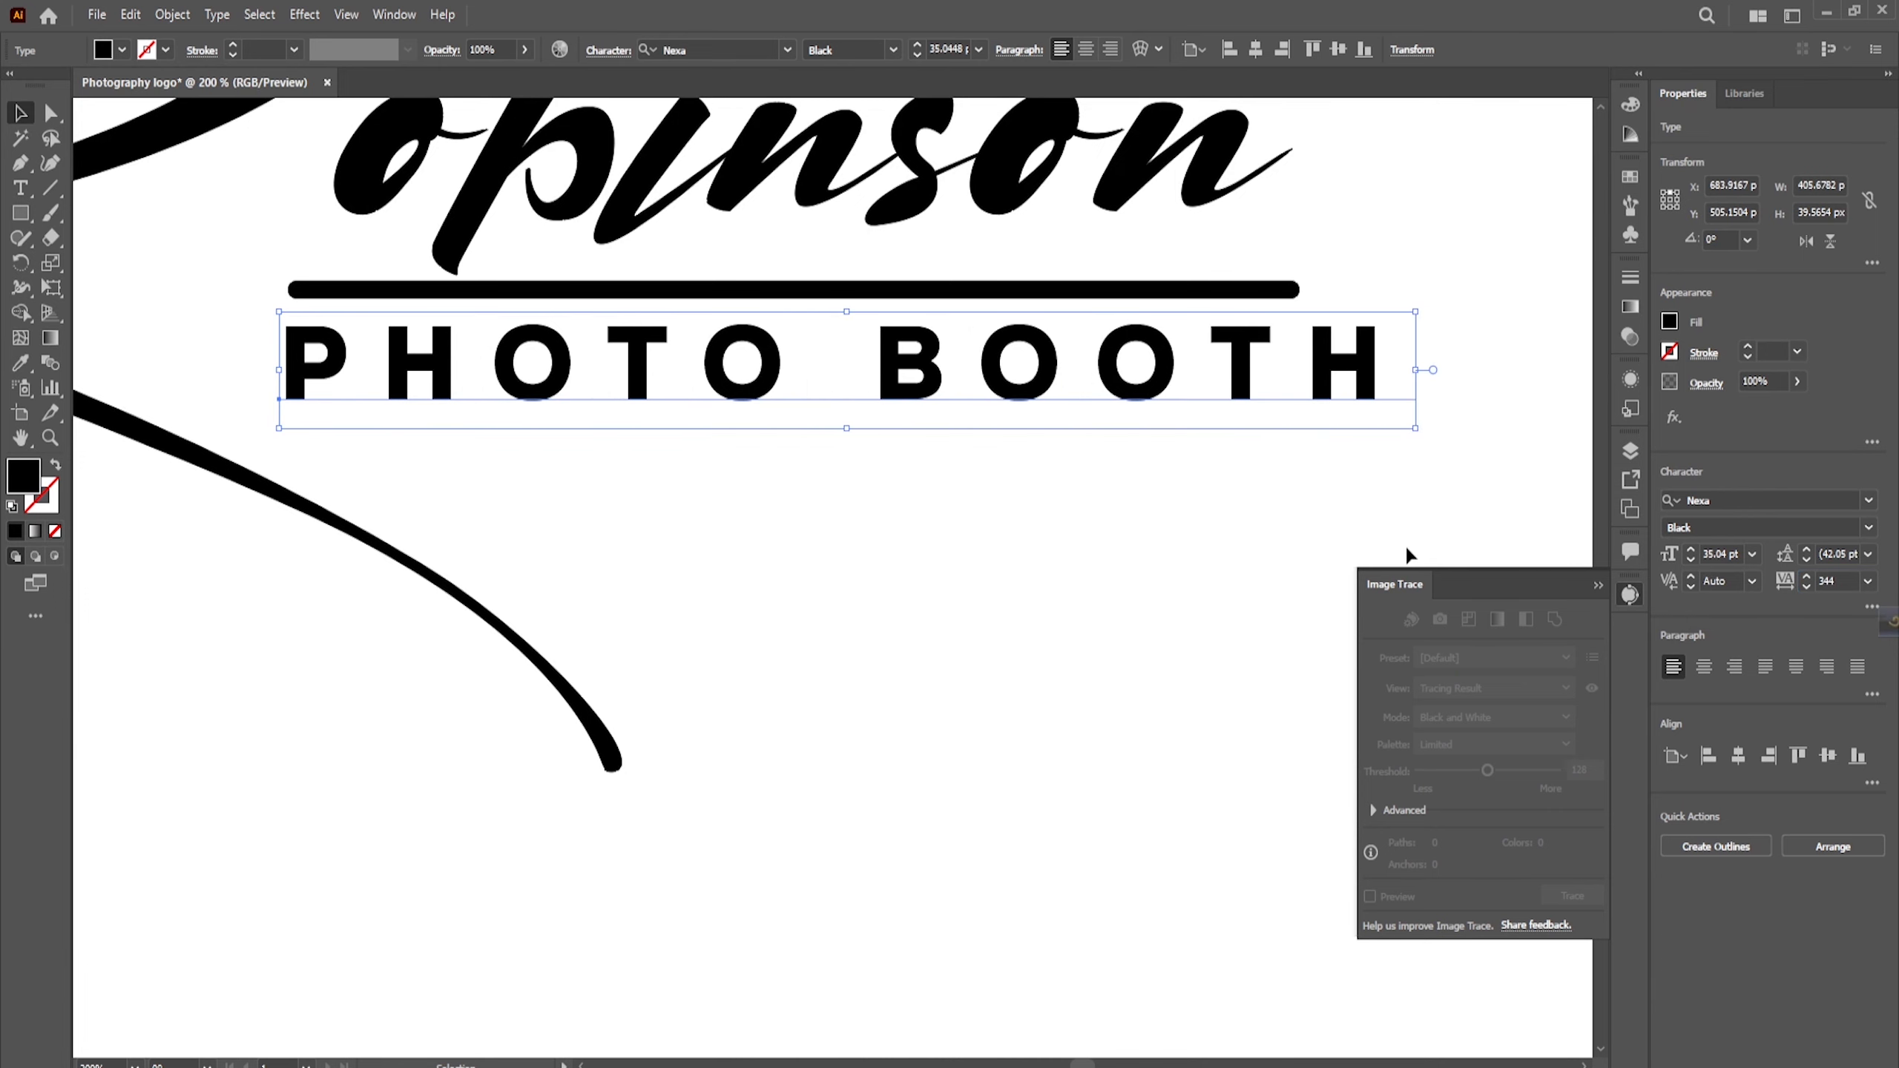
Step: Scale down "PHOTO BOOTH" so its width matches the underline above it
scroll(636, 559, down, 2)
scroll(636, 559, up, 2)
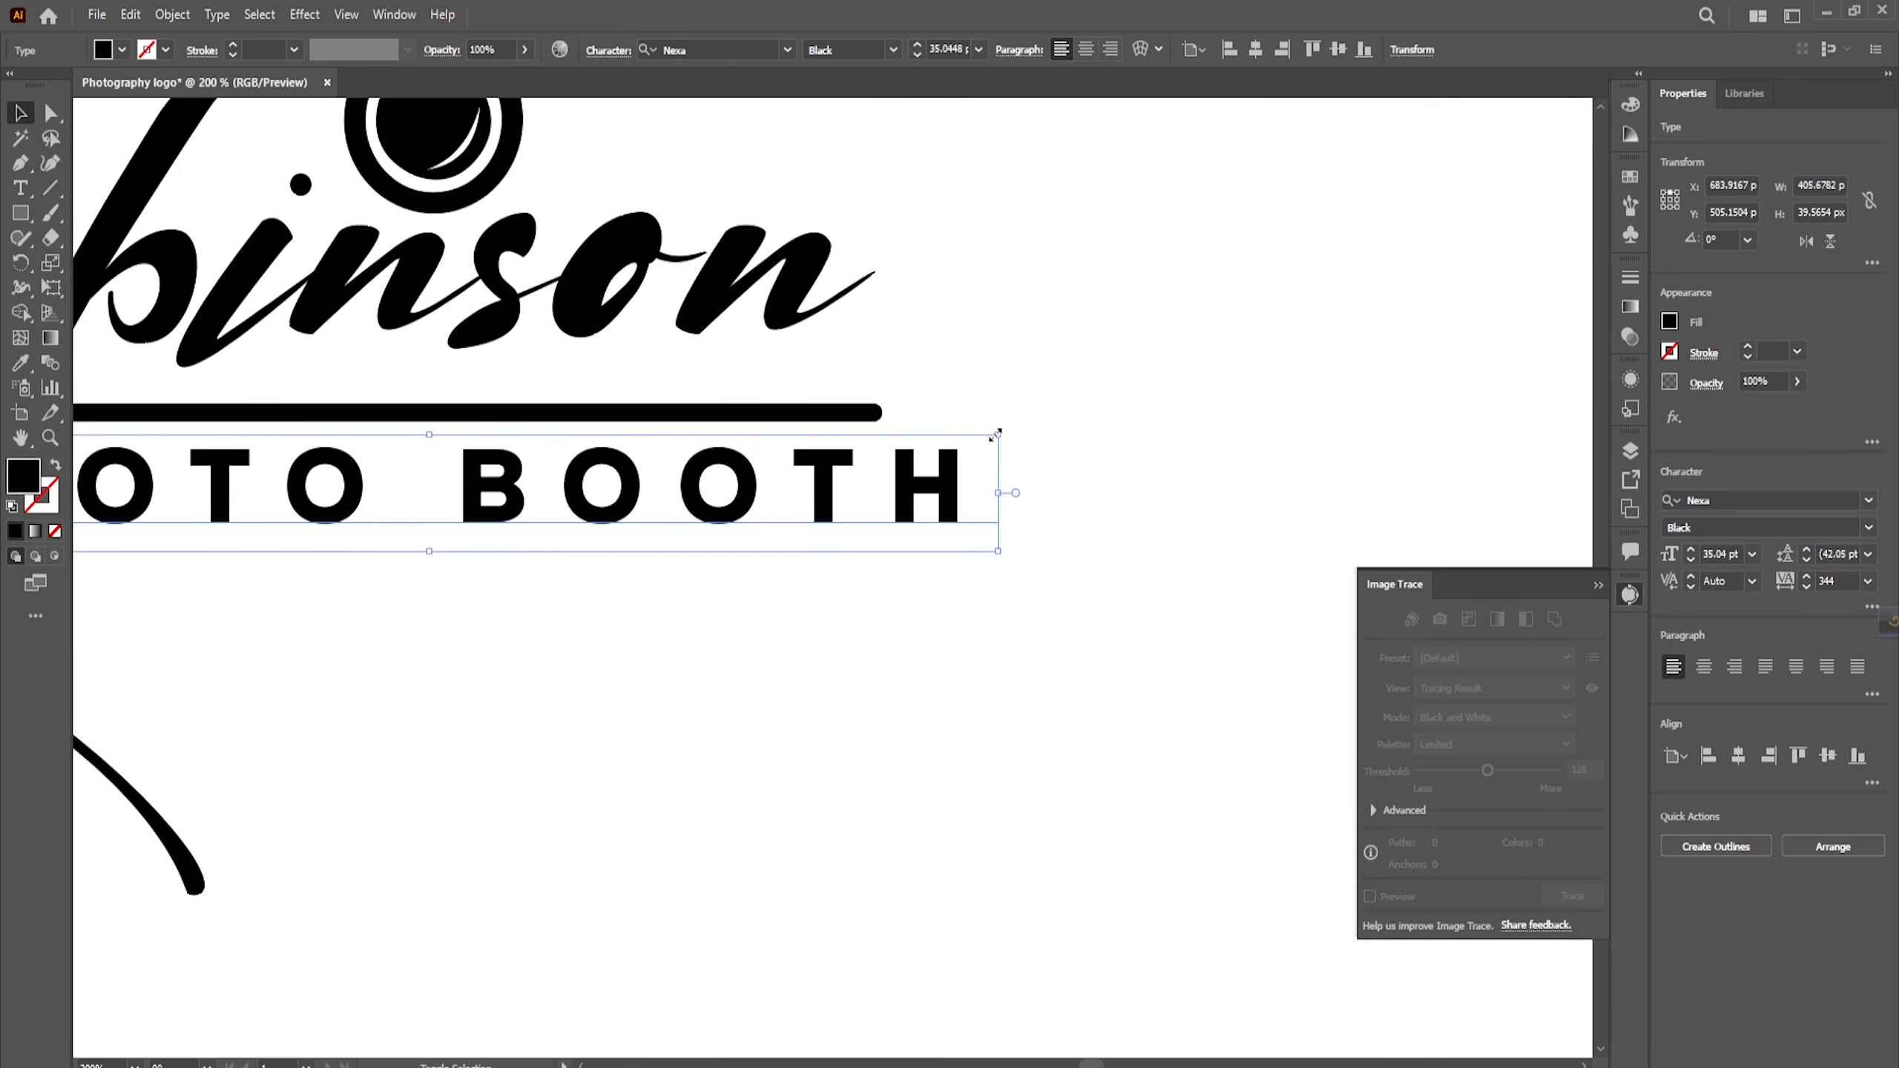
drag(998, 435, 919, 443)
click(995, 482)
scroll(974, 506, down, 3)
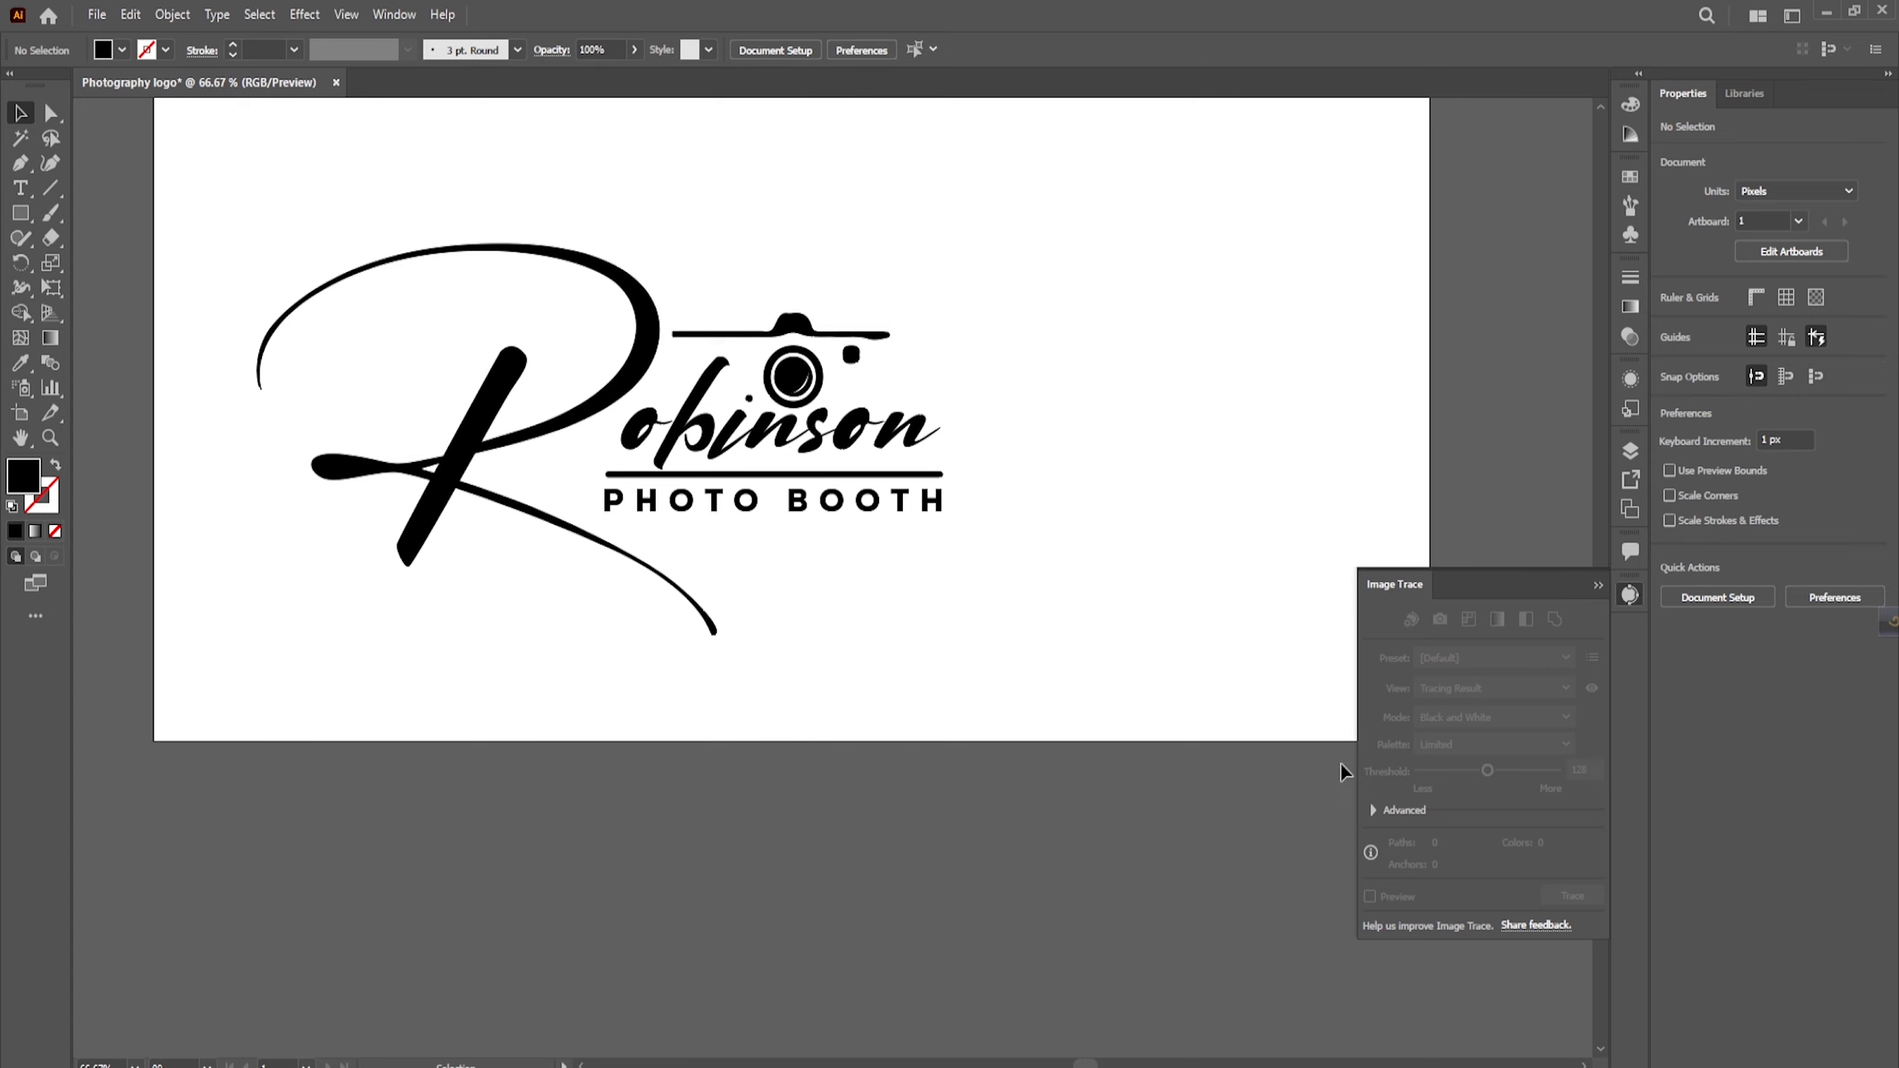
Step: Examine the spacing and alignment of the lettering, camera, underline and tagline in the "Robinson" logo
scroll(636, 384, up, 2)
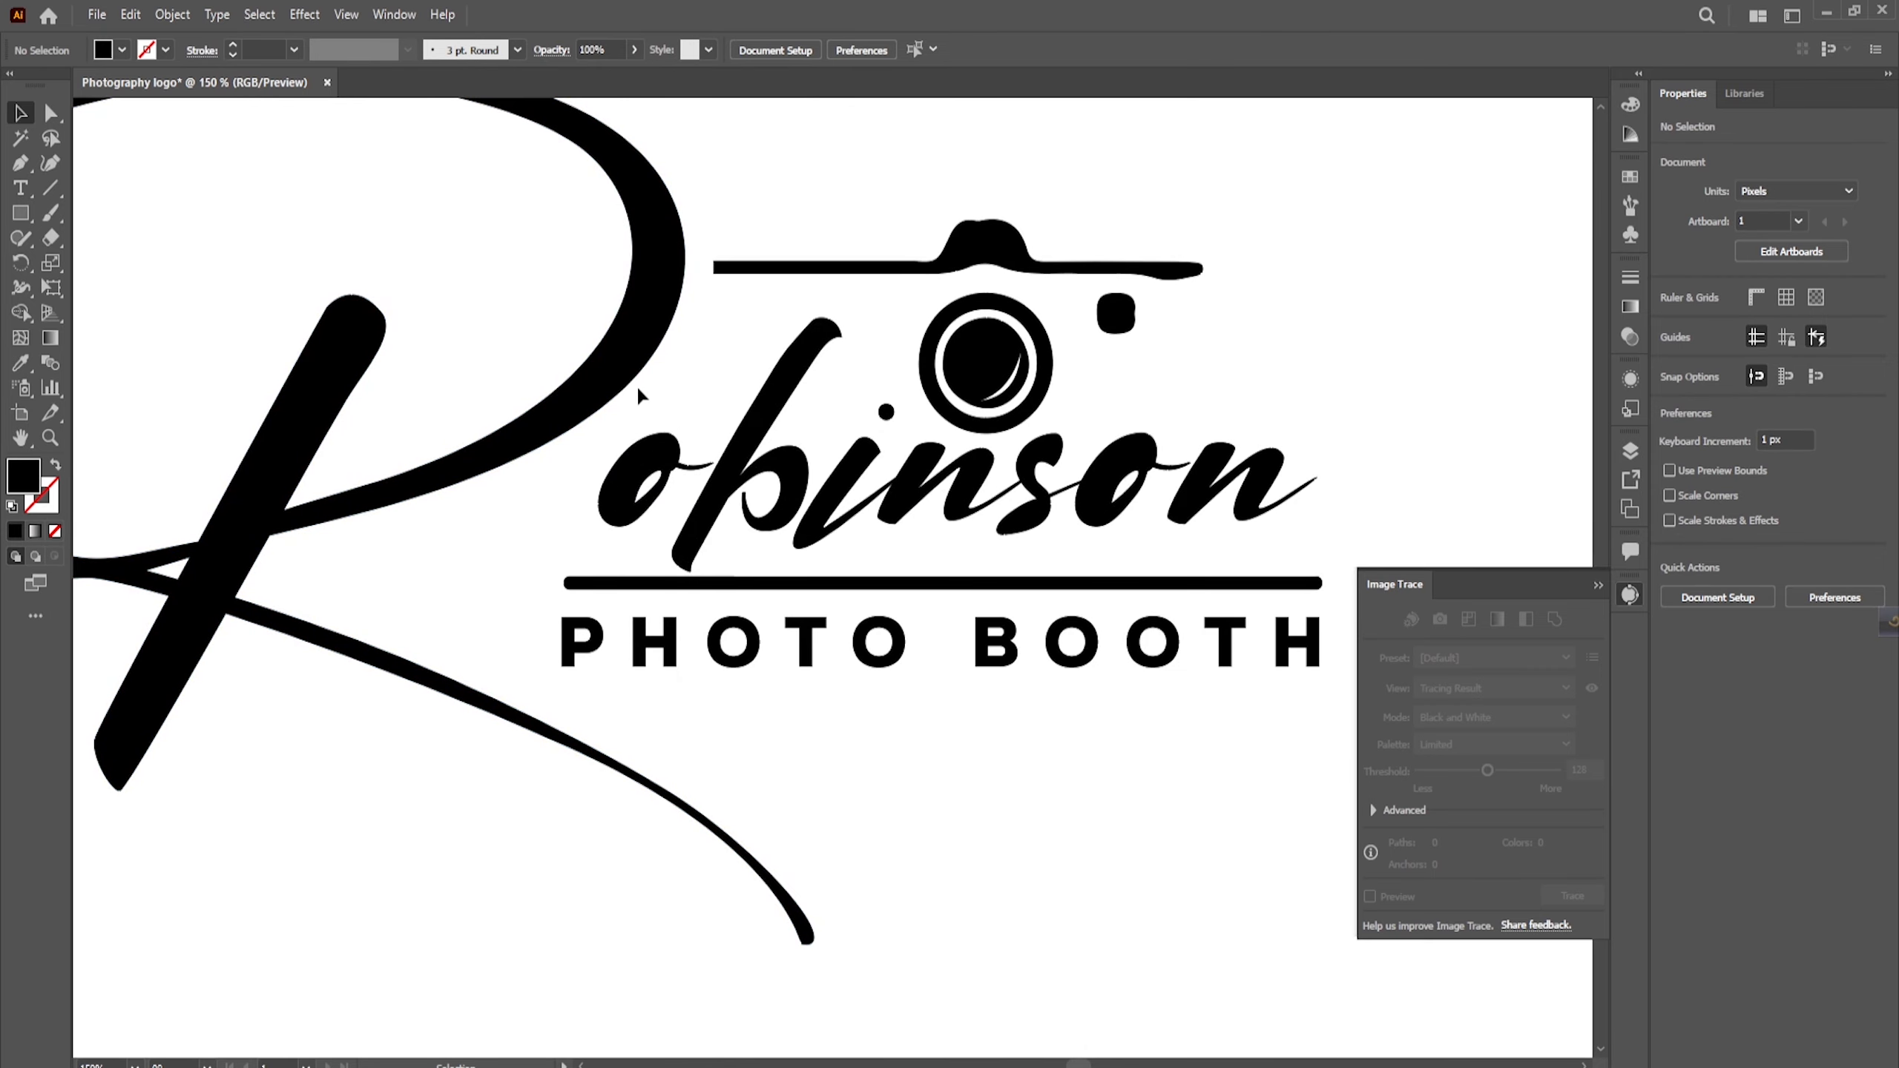
click(603, 361)
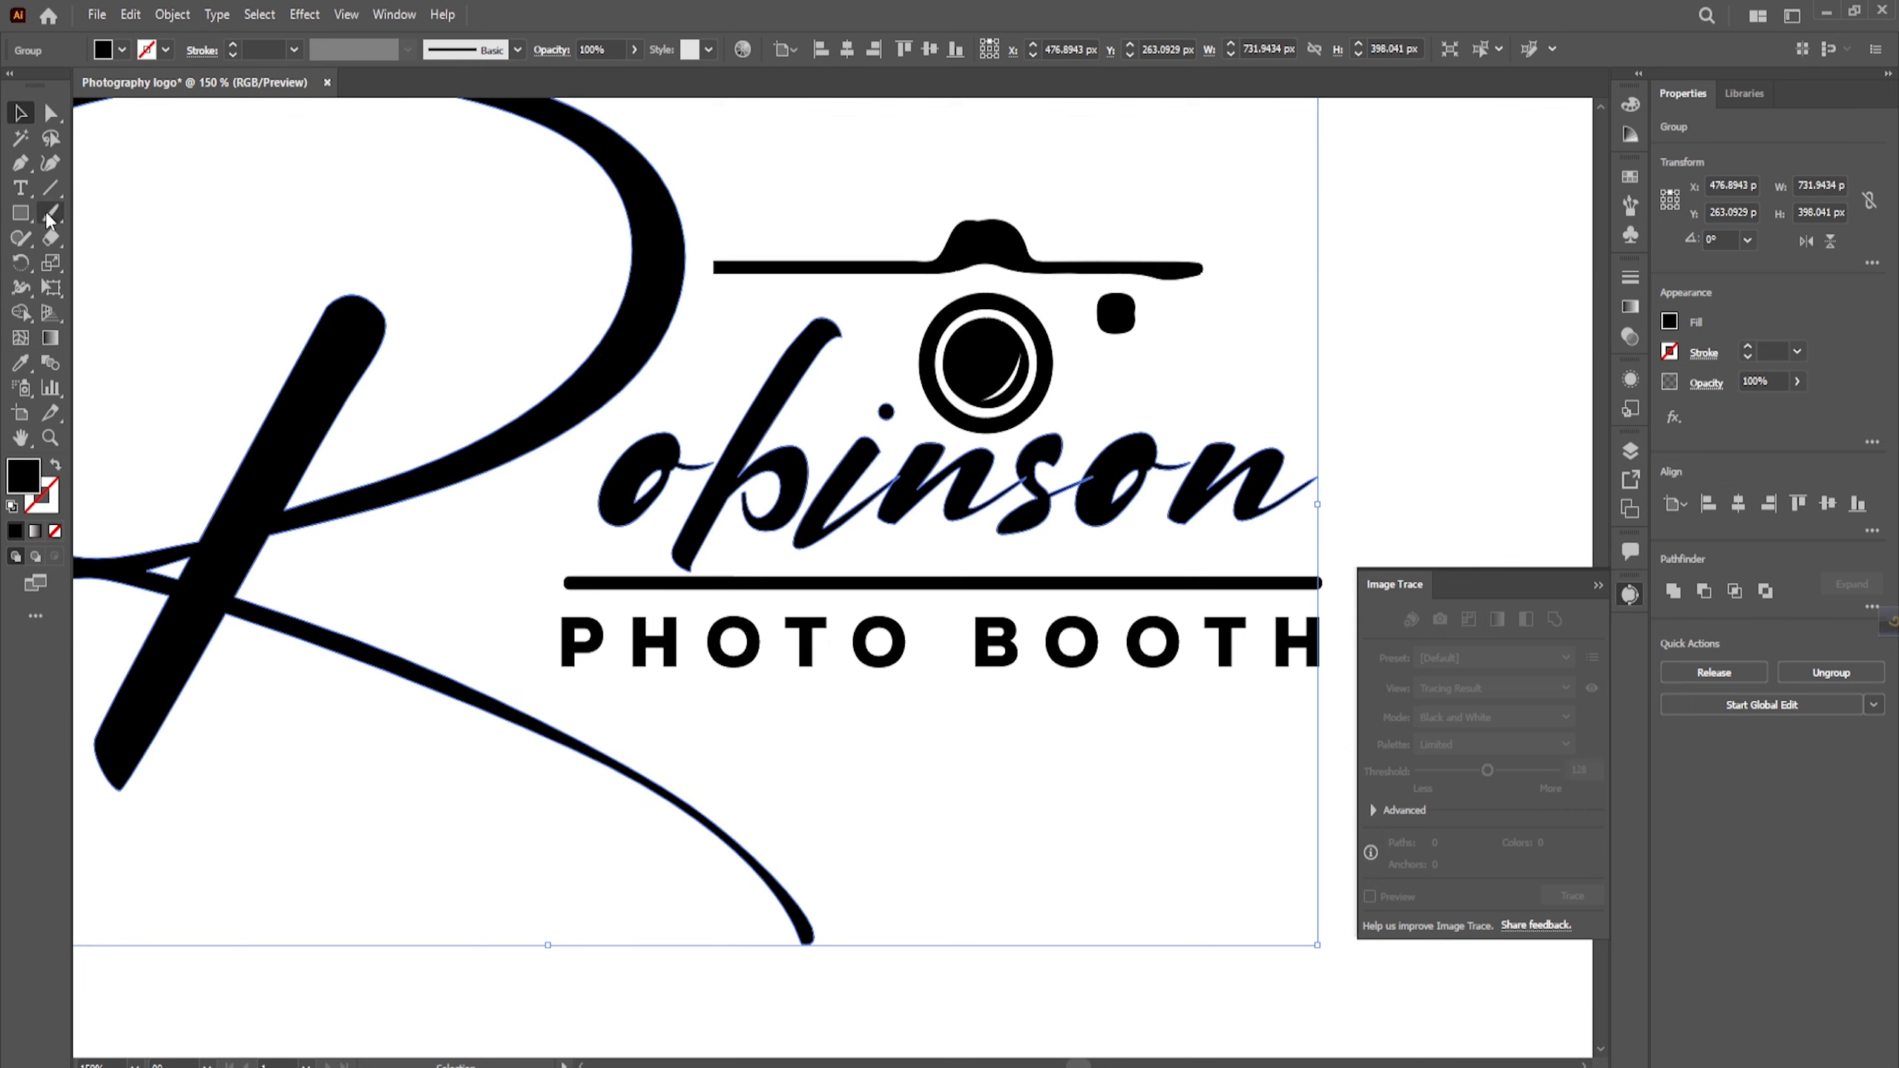
click(1118, 655)
key(ctrl+minus)
key(ctrl+minus)
key(ctrl+plus)
key(ctrl+plus)
click(751, 780)
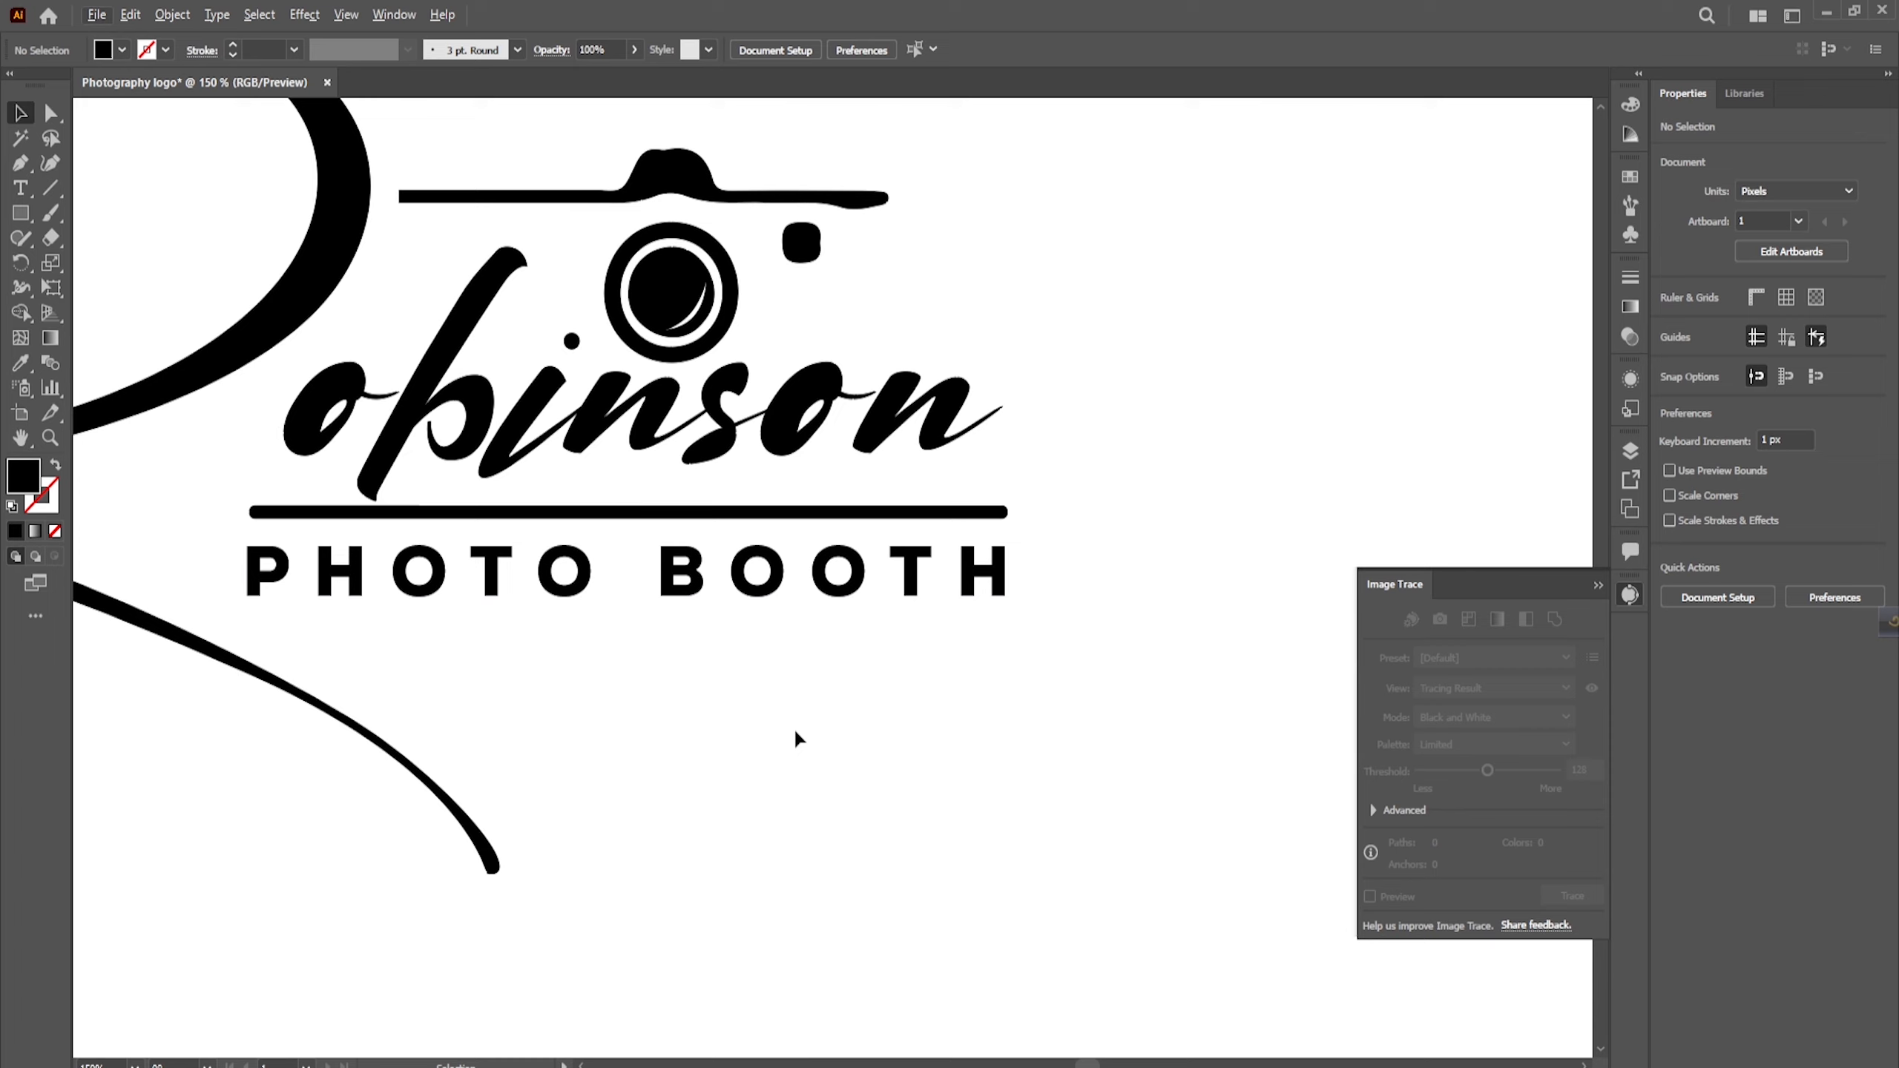
scroll(794, 727, down, 2)
scroll(665, 707, up, 2)
scroll(875, 632, down, 1)
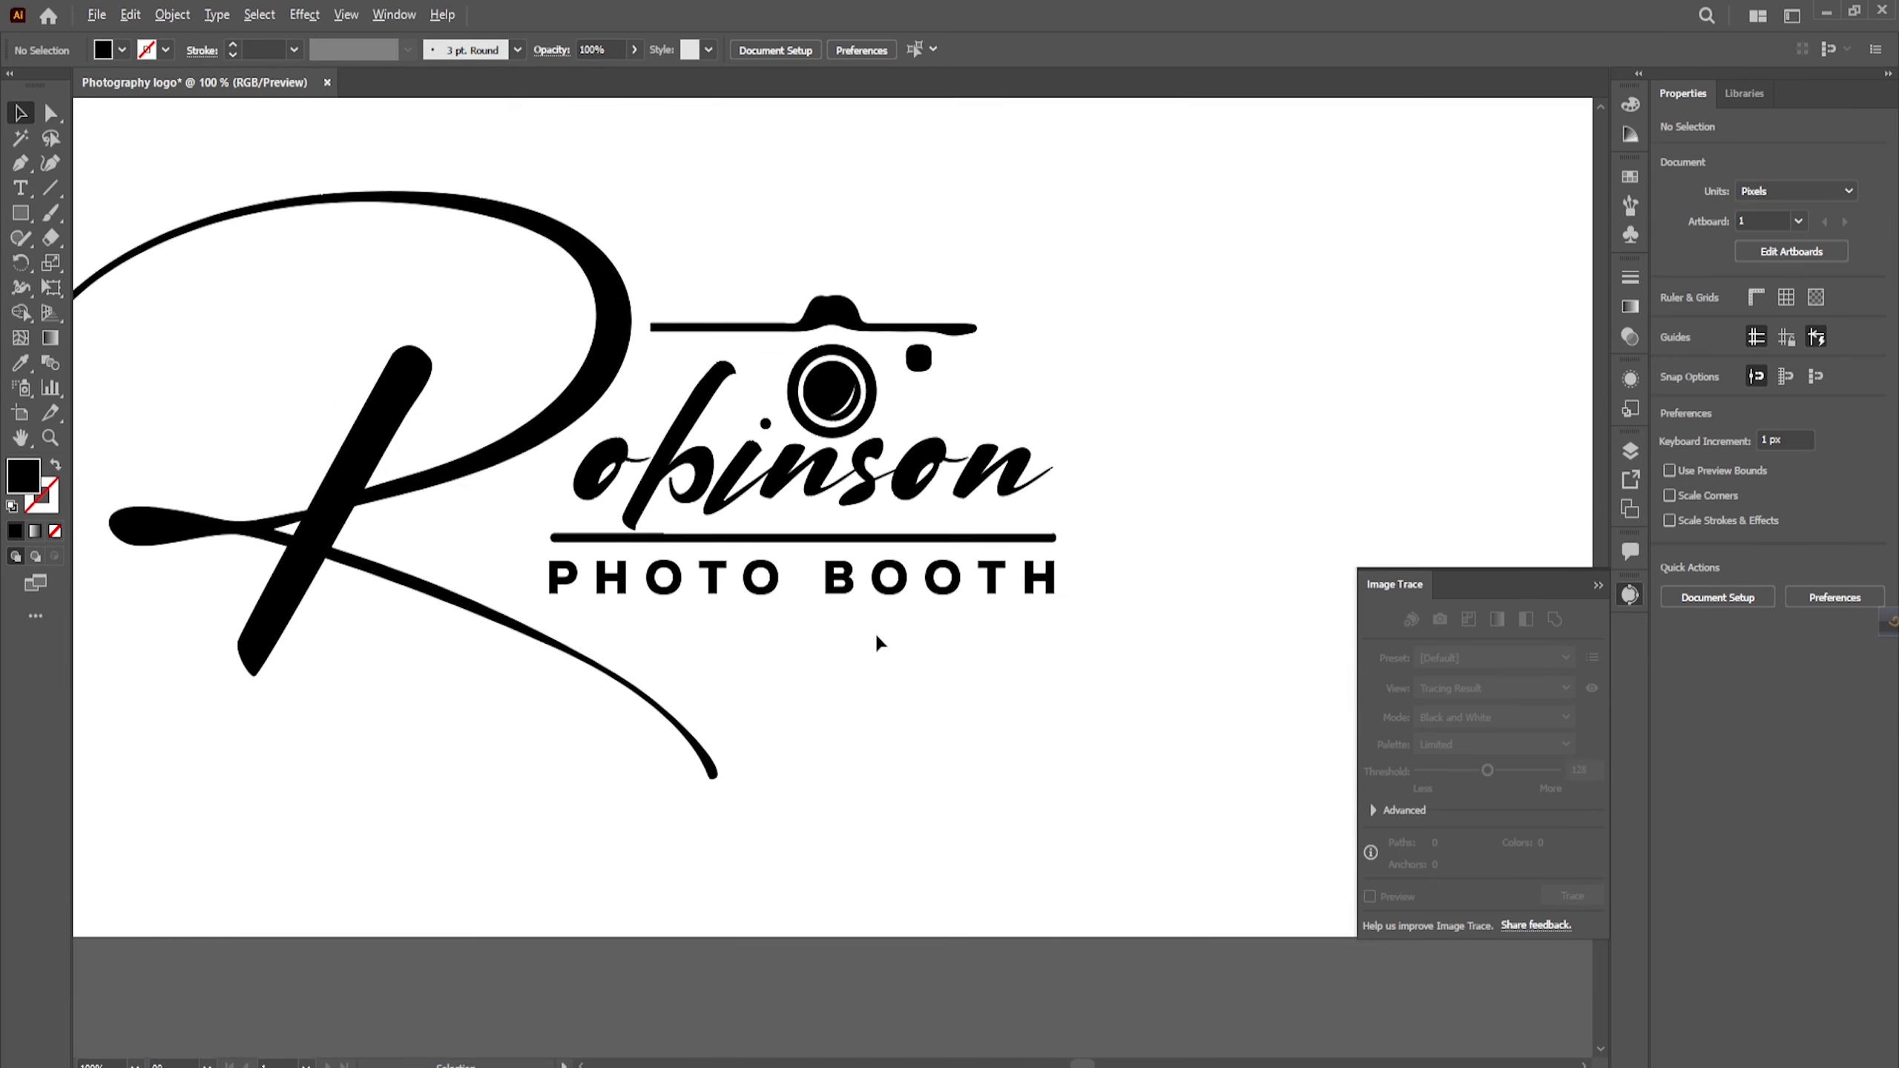
Step: Move the whole "Robinson" logo, including camera, underline and tagline, up and slightly right so it sits vertically centred on the artboard
scroll(699, 434, down, 2)
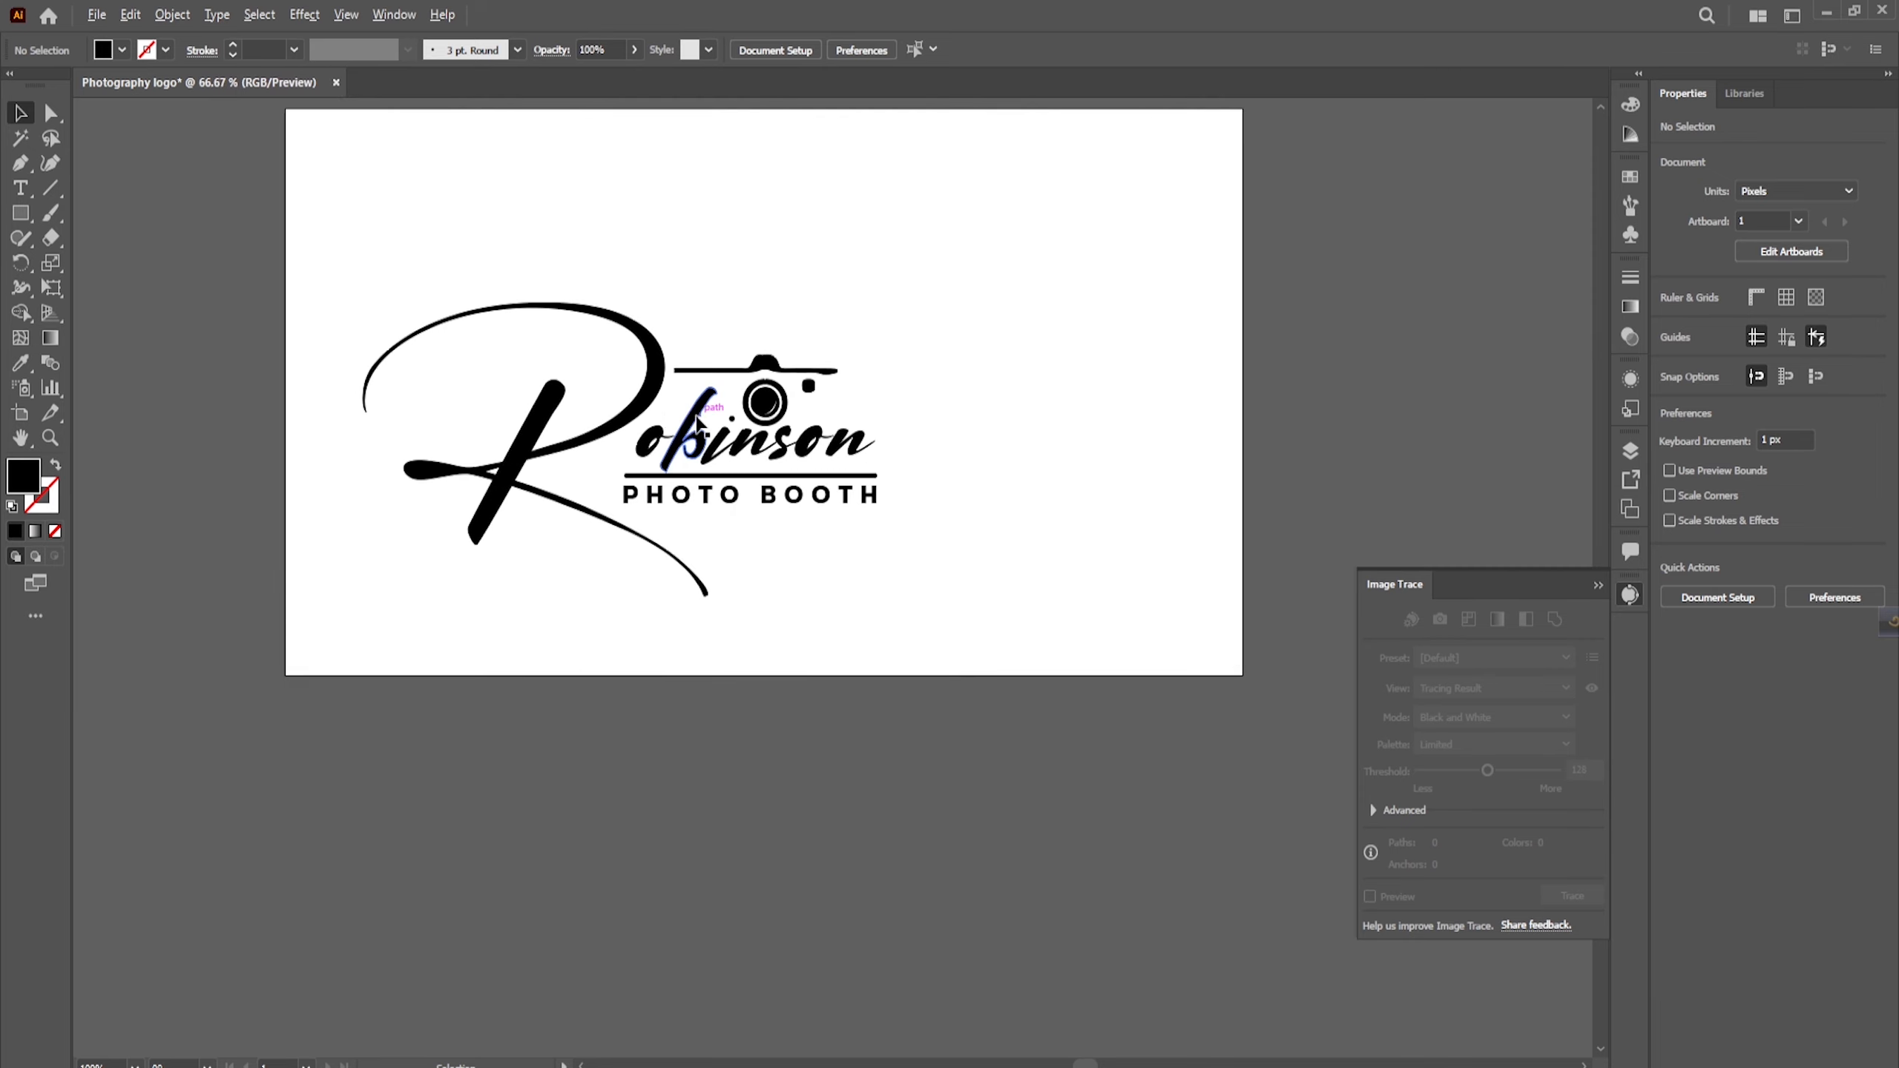
drag(393, 274, 935, 644)
drag(782, 506, 825, 445)
Step: Expand the appearance of the underline between "Robinson" and "PHOTO BOOTH"
scroll(823, 396, up, 2)
click(826, 433)
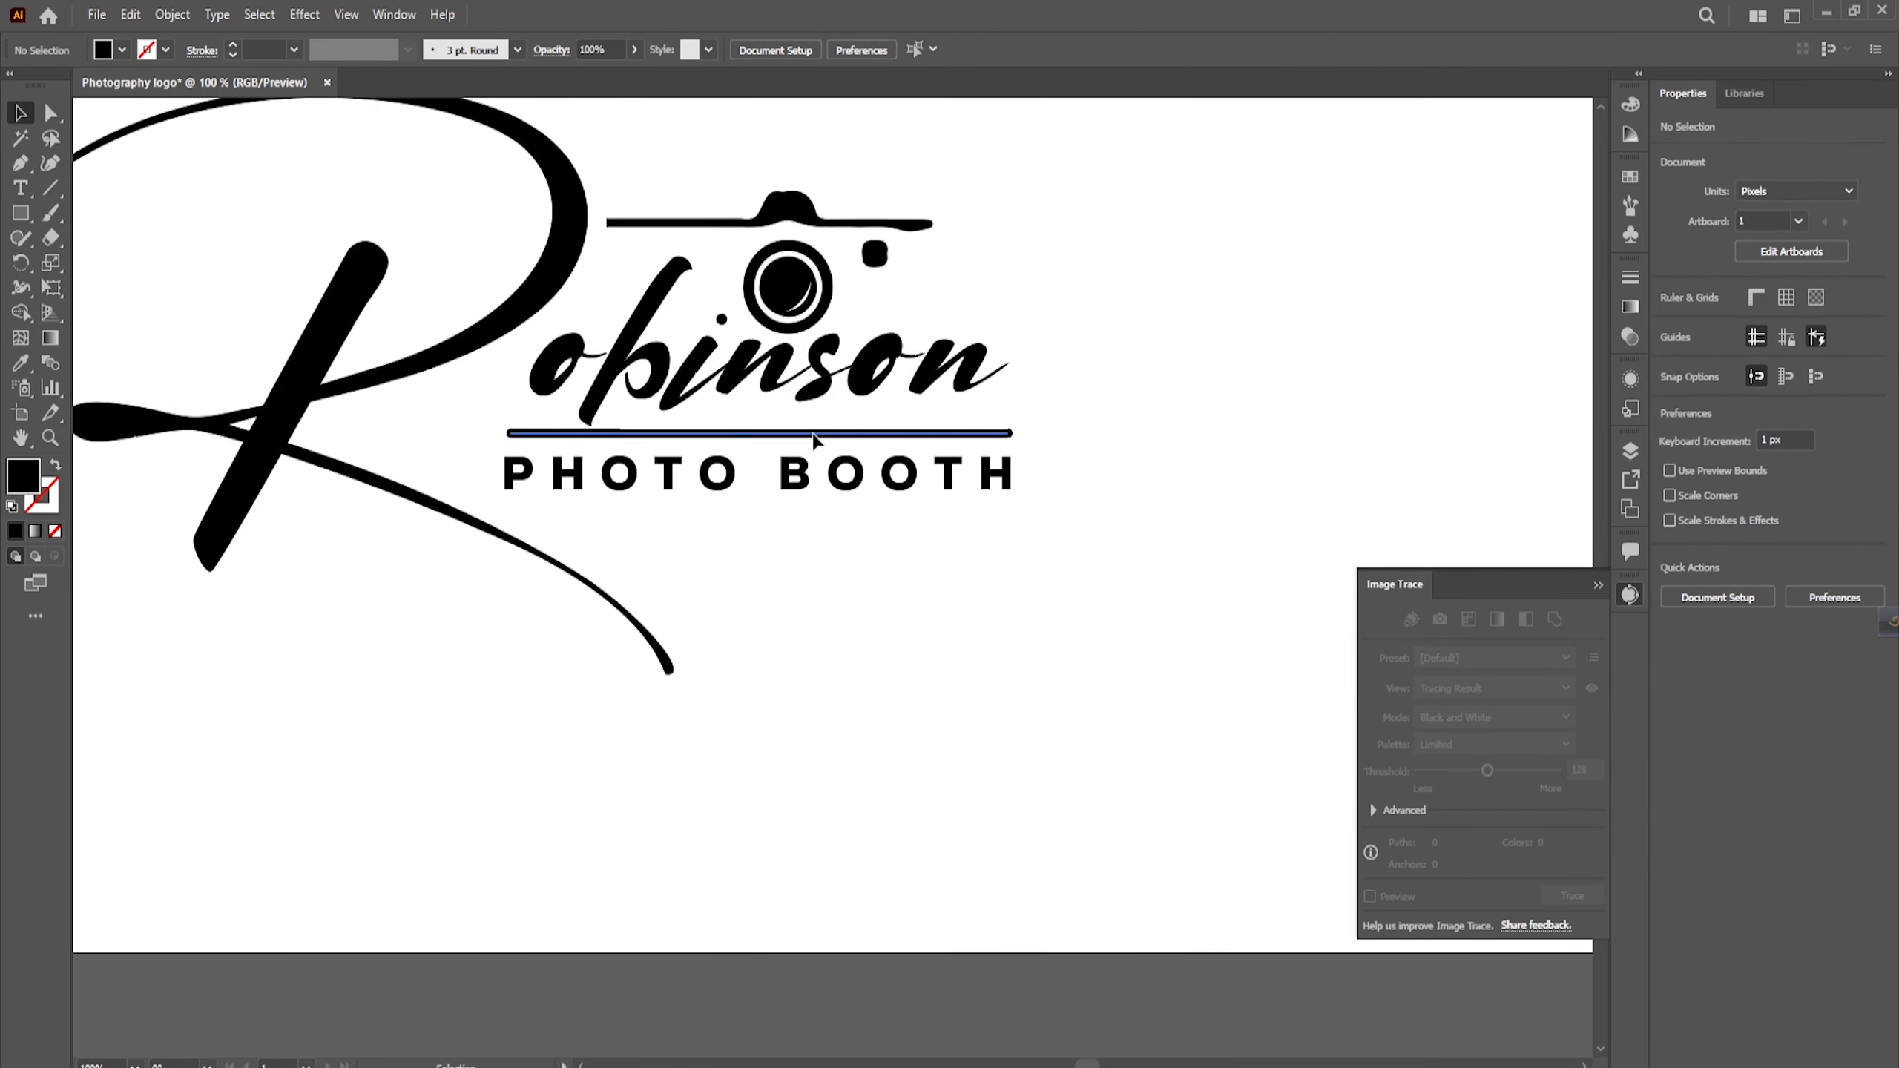
click(173, 15)
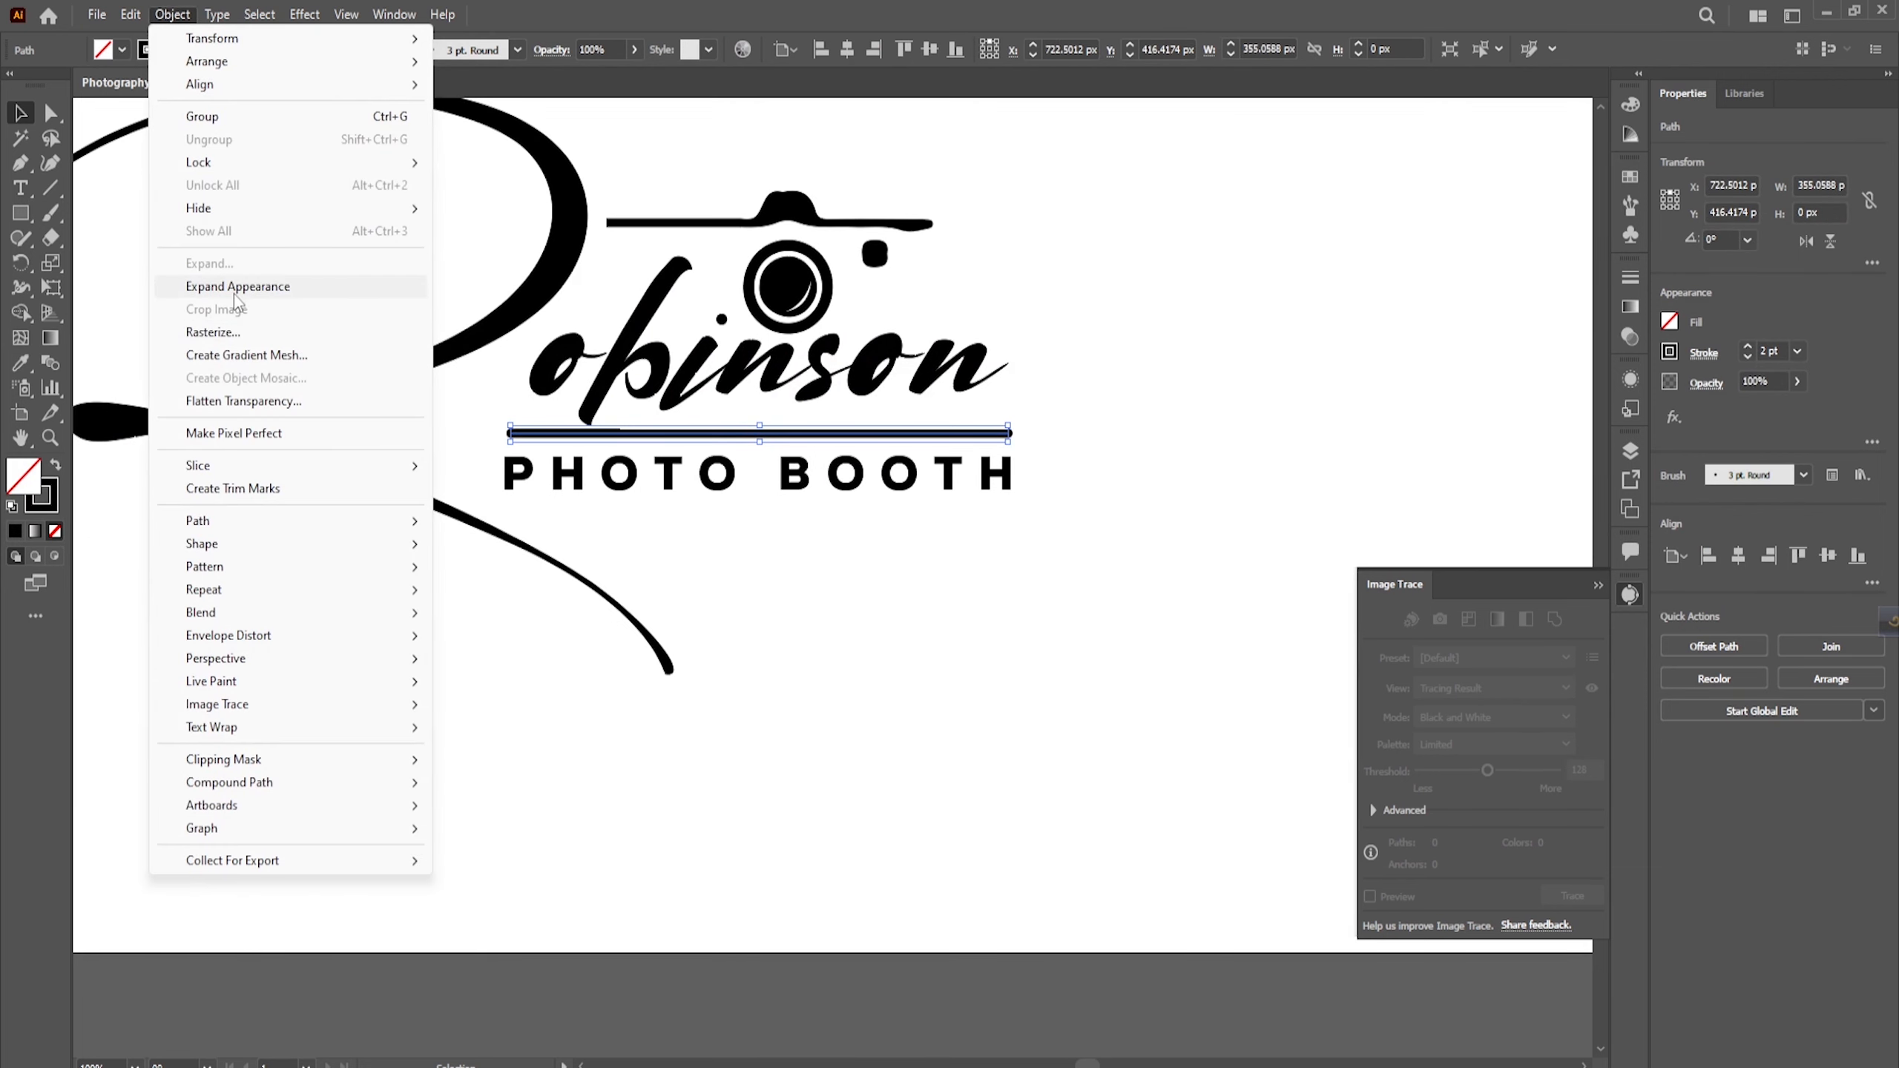
click(234, 286)
key(ctrl+minus)
click(889, 645)
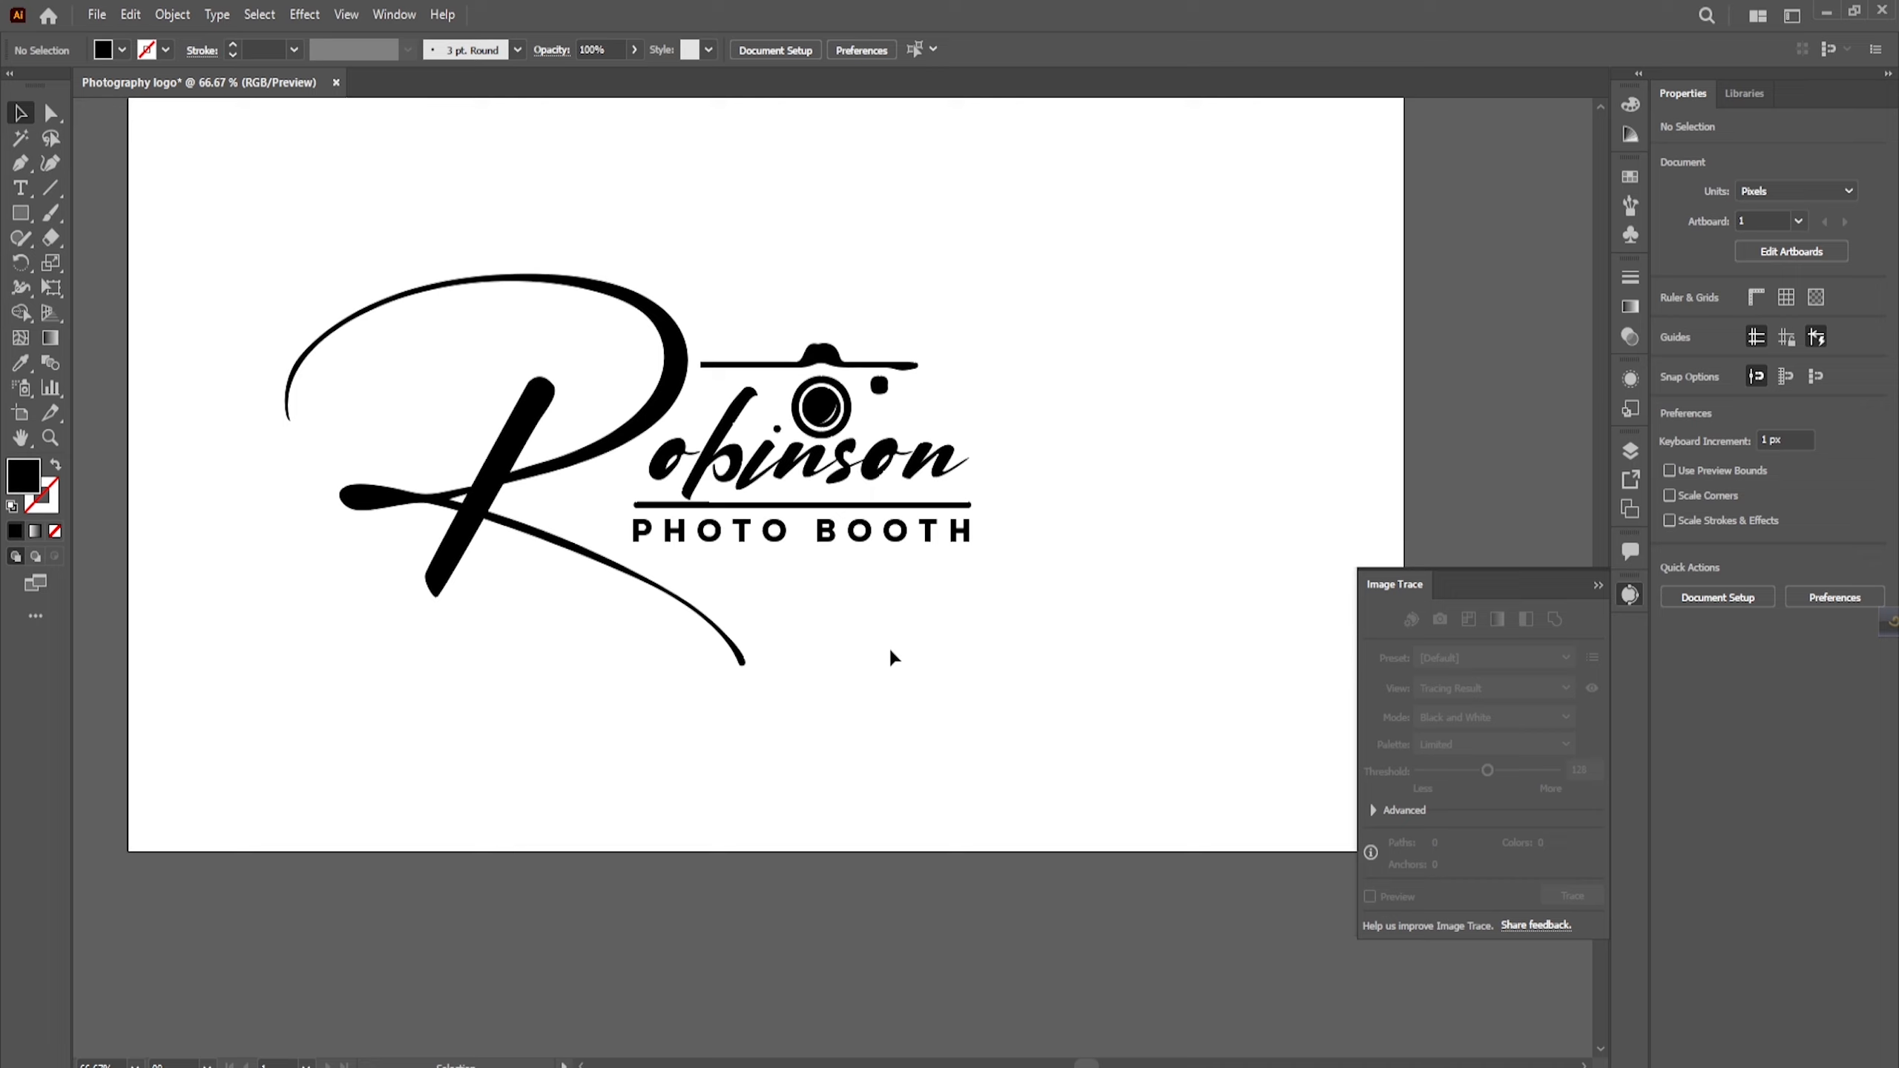
click(658, 419)
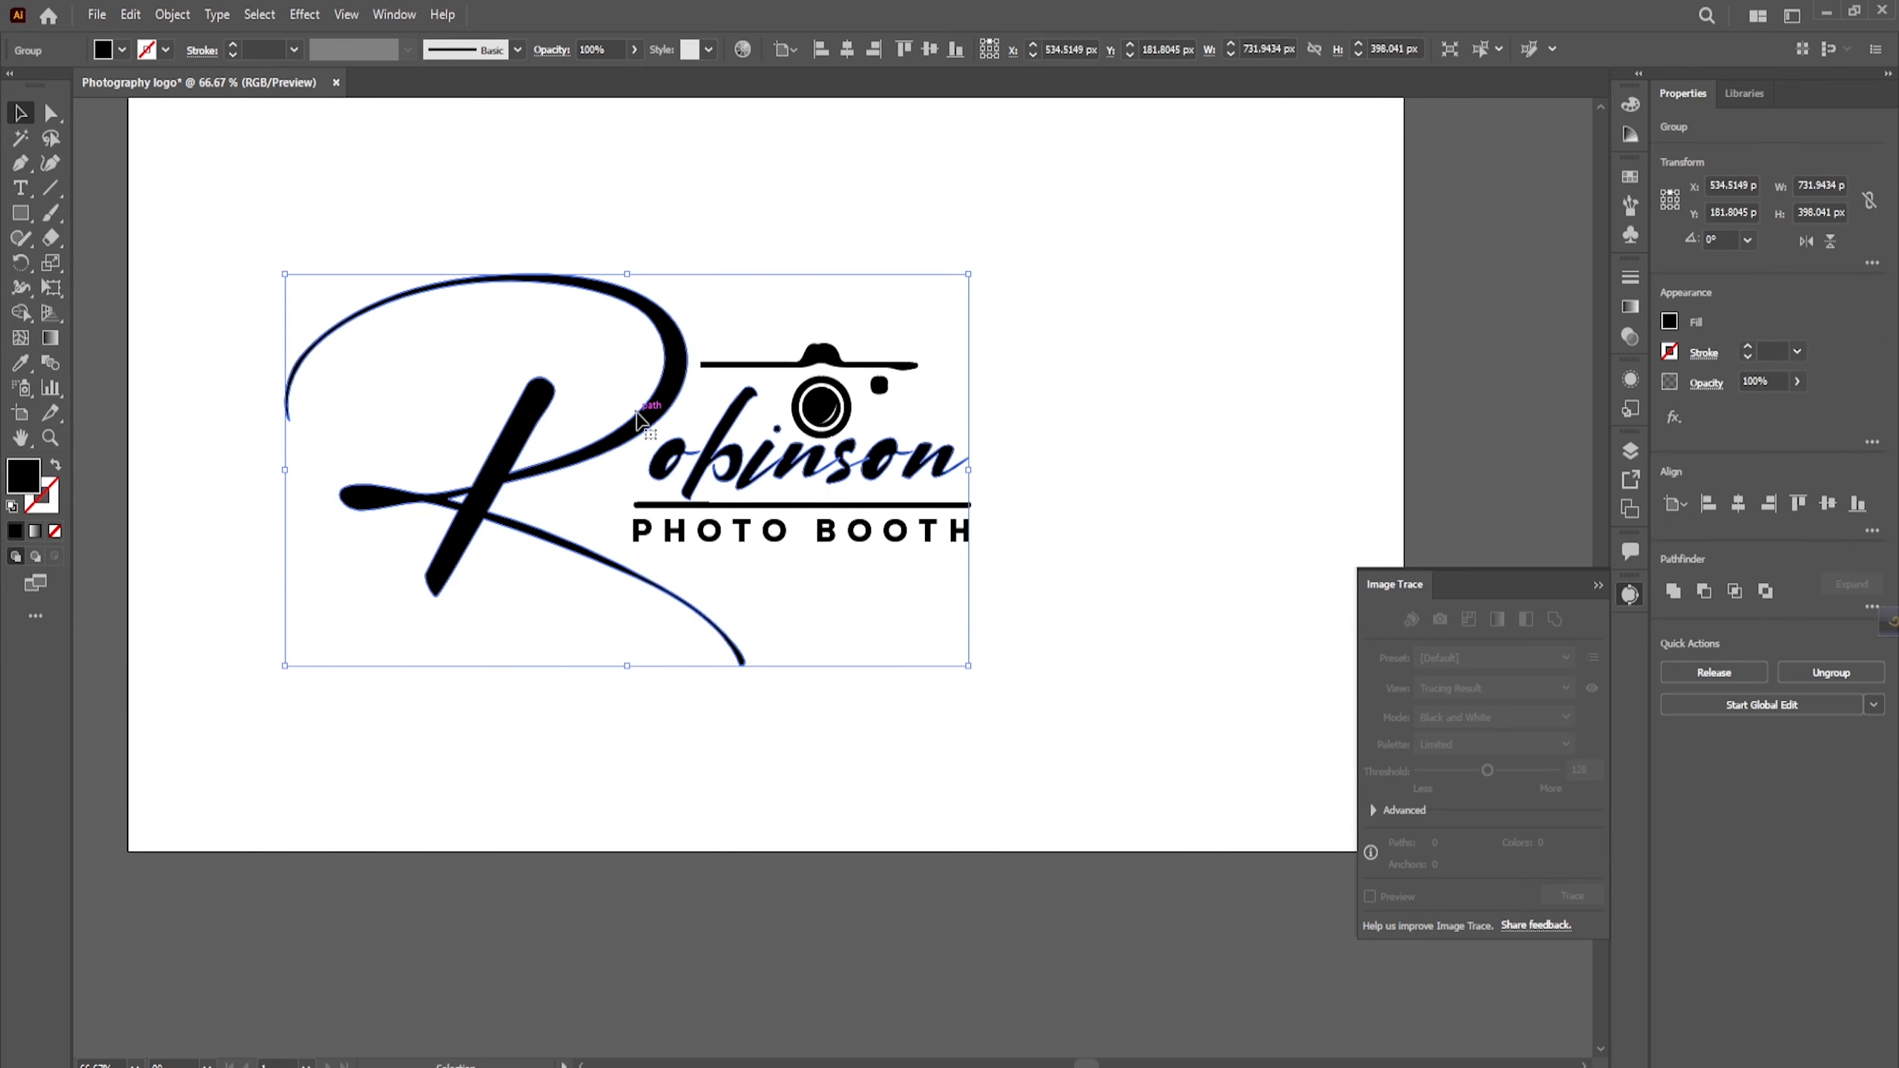
click(587, 187)
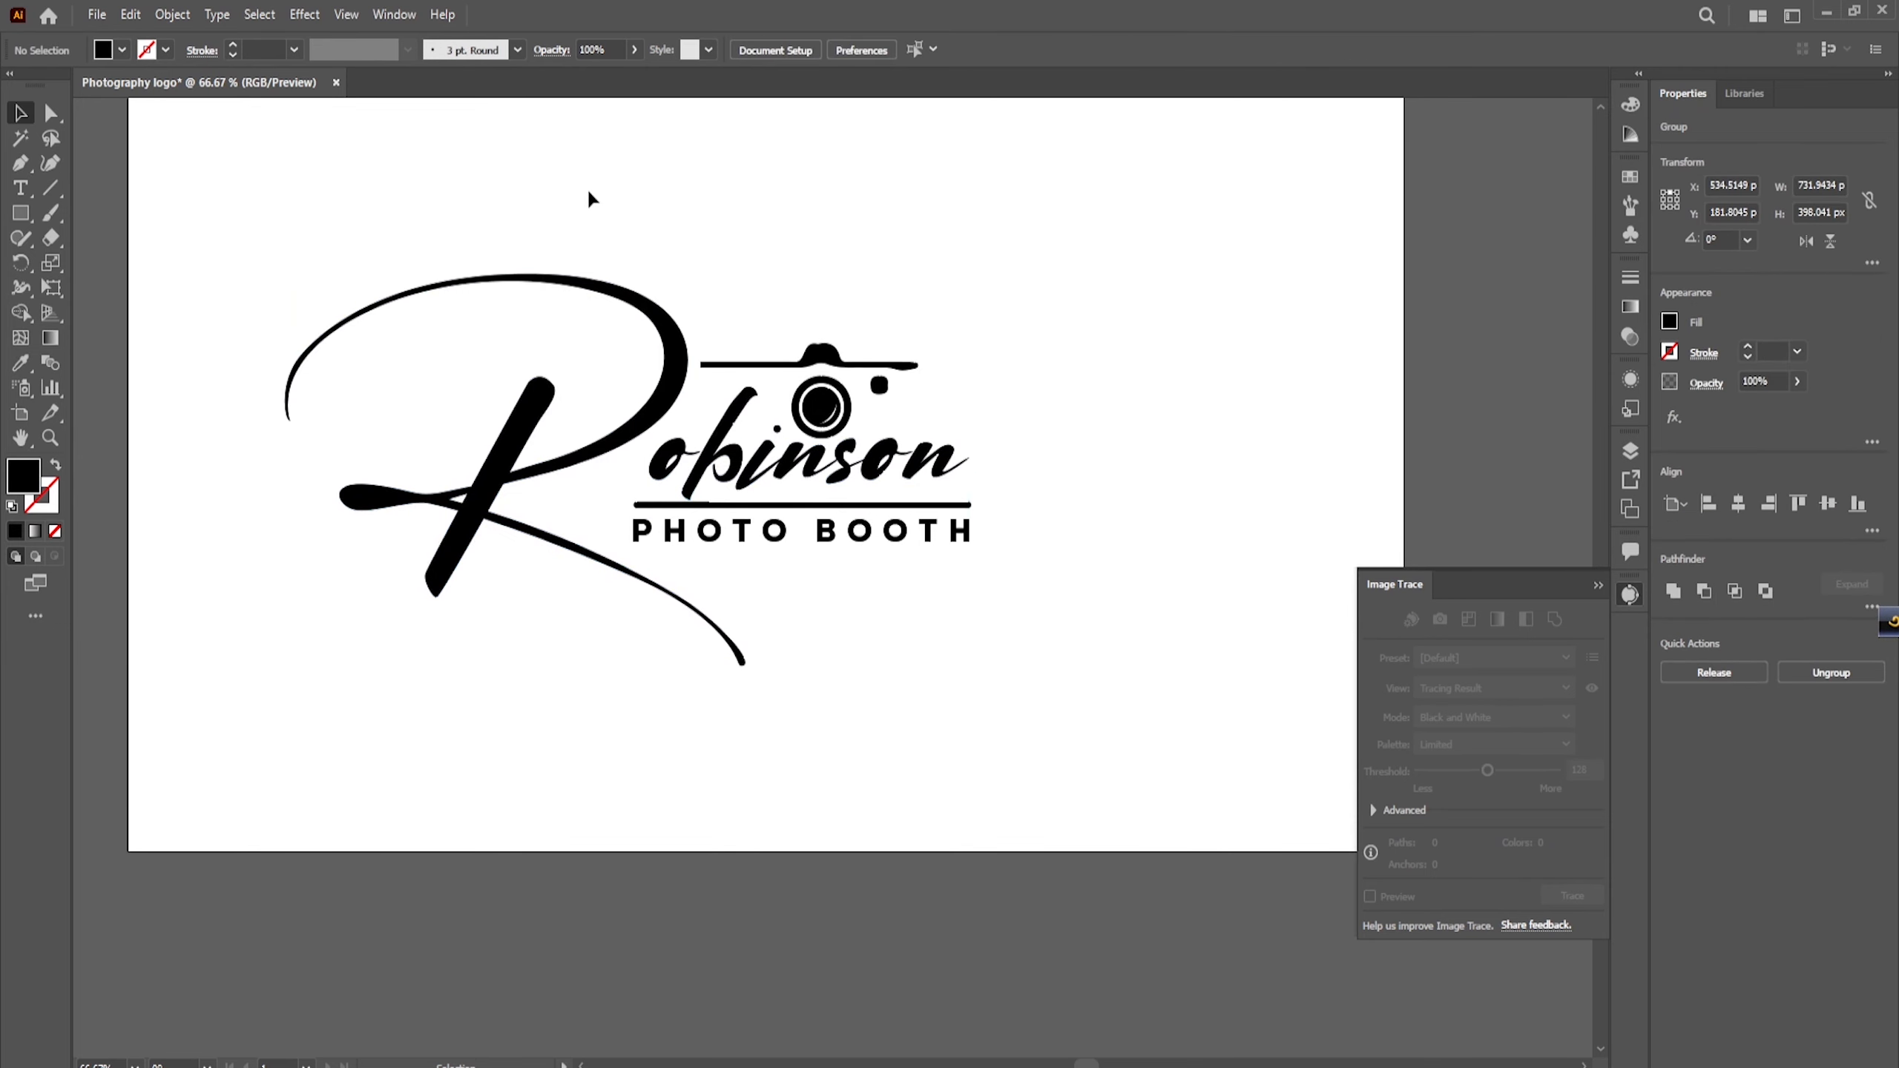